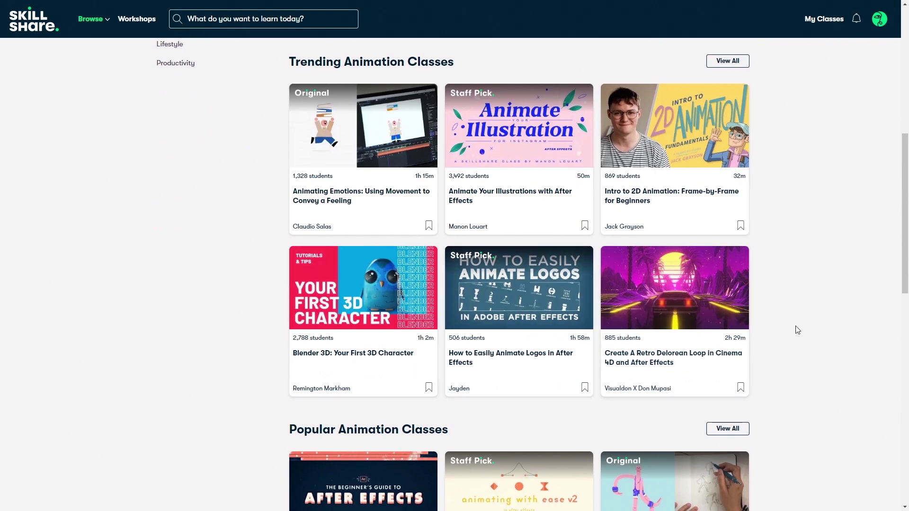
left_click_drag(905, 171, 892, 289)
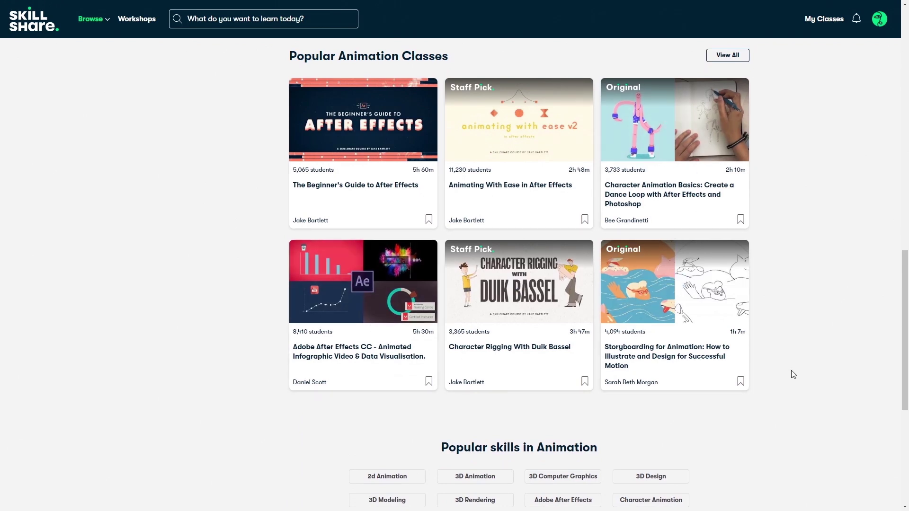
left_click(639, 353)
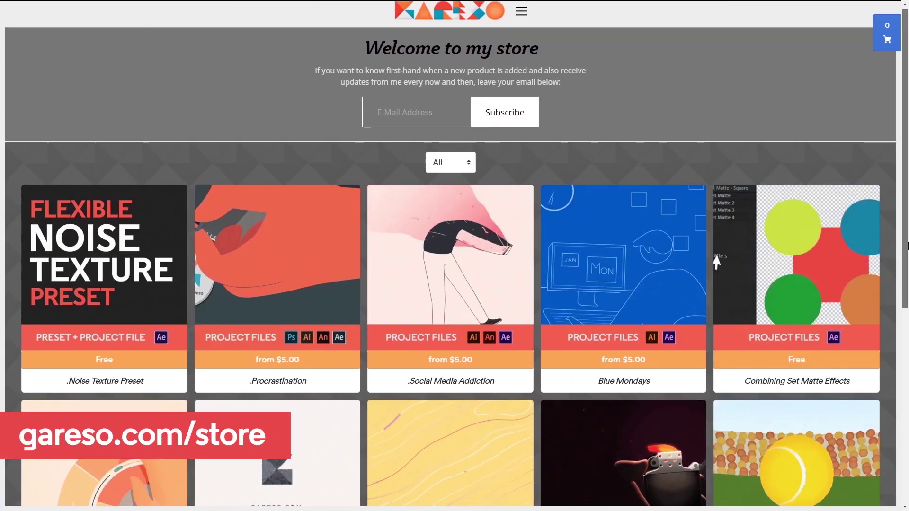
left_click_drag(907, 246, 907, 436)
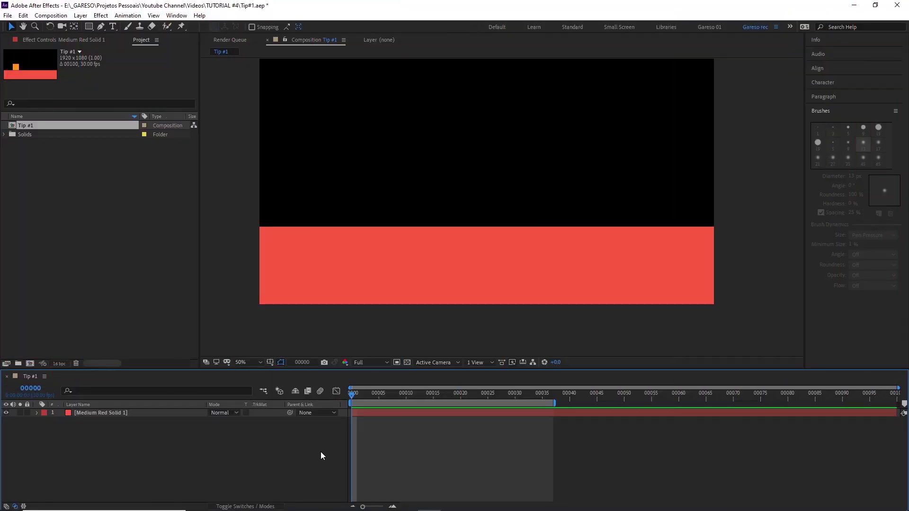
Draw an orange square shape resting on the edge of the red floor, left of the composition's centre
key("q")
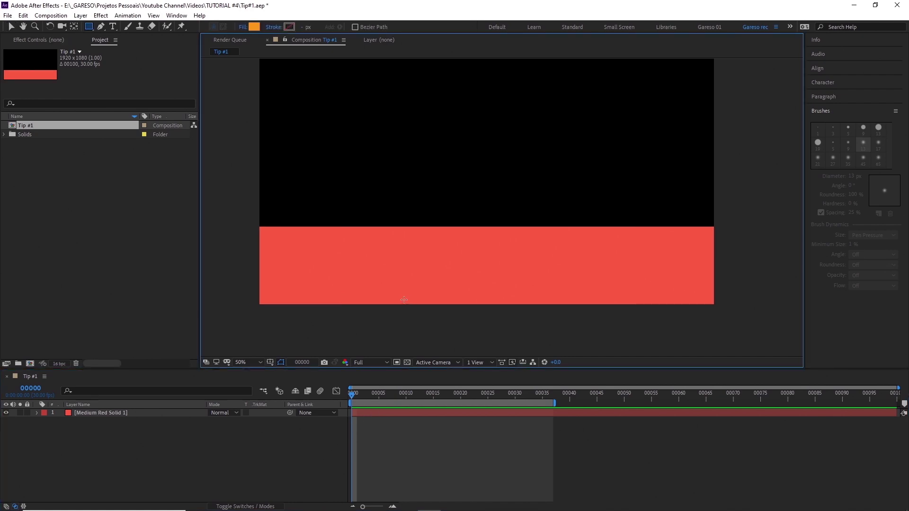
left_click_drag(348, 166, 409, 227)
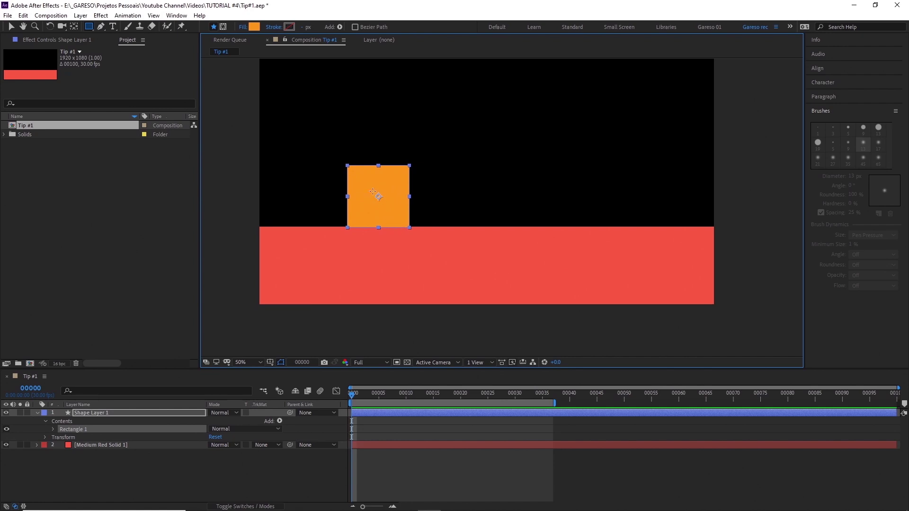
Add a null object to the composition and move it beside the upper-right corner of the orange square
left_click(81, 15)
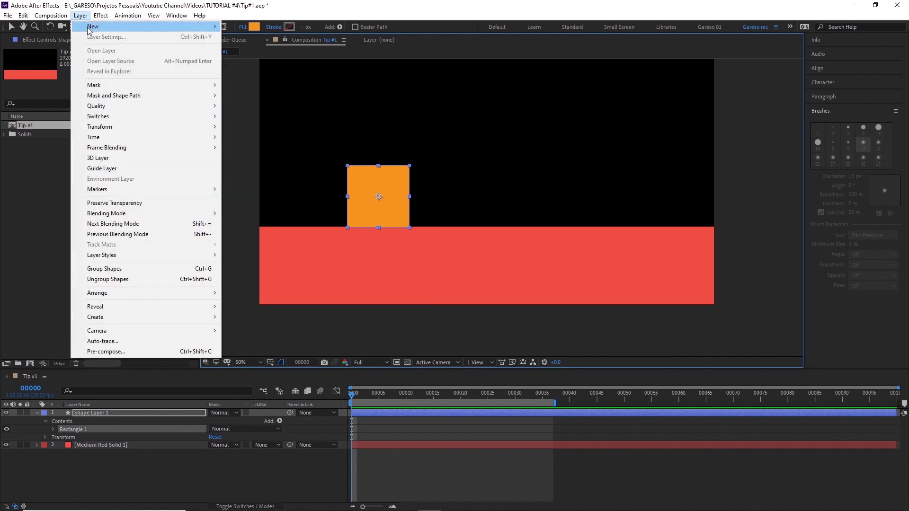
mouse_move(94, 26)
left_click(249, 69)
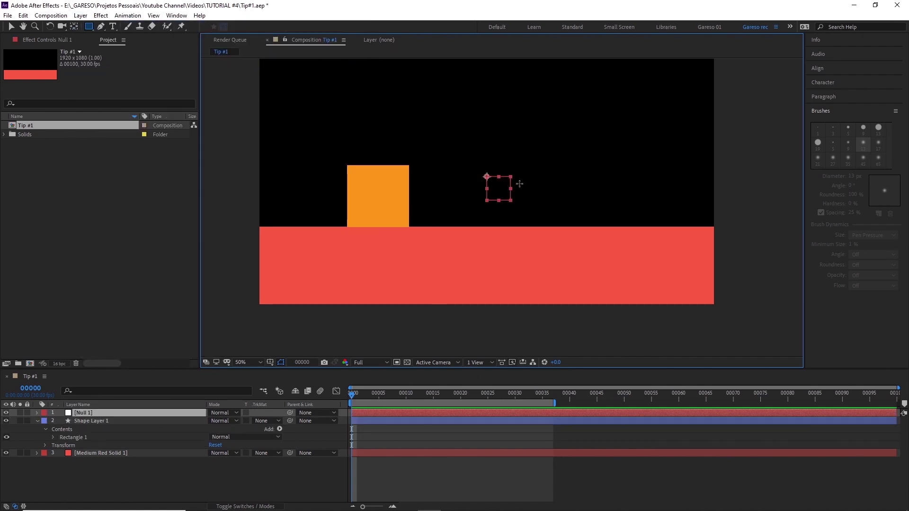
key("v")
left_click_drag(495, 188, 416, 186)
Parent Shape Layer 1 to Null 1, try rotating the shape layer, and undo the rotation
left_click(183, 419)
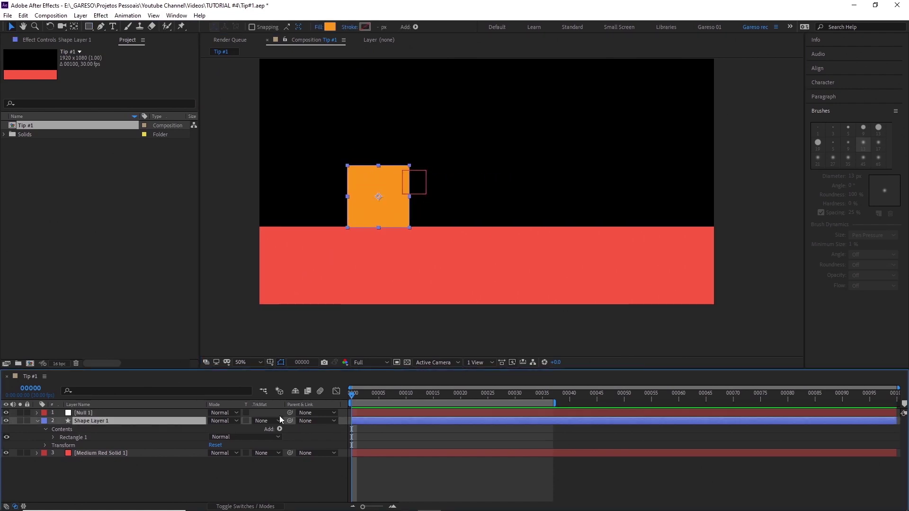
left_click_drag(289, 420, 128, 414)
key("r")
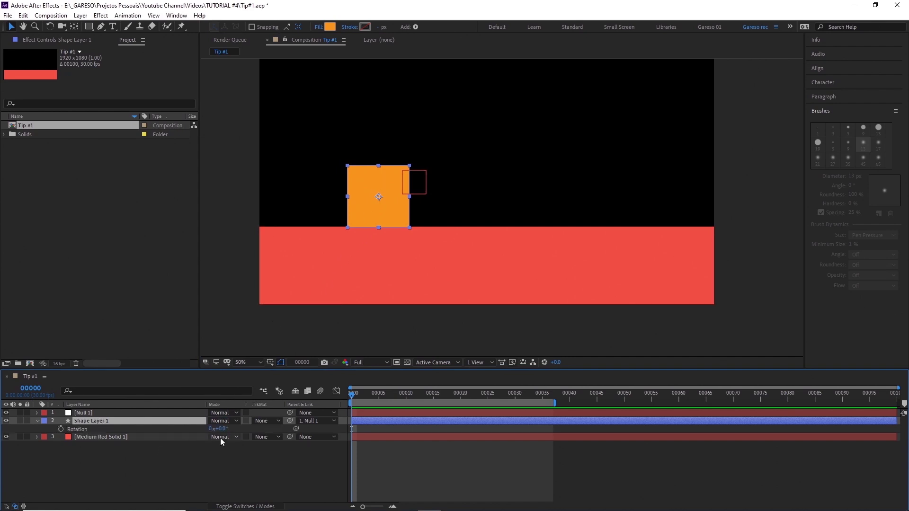
mouse_move(224, 429)
left_mouse_down()
mouse_move(234, 423)
mouse_move(213, 425)
left_mouse_up()
key("ctrl+z")
Reveal the rotation of Null 1, try rotating the null with its parented square, and undo it
left_click(108, 411)
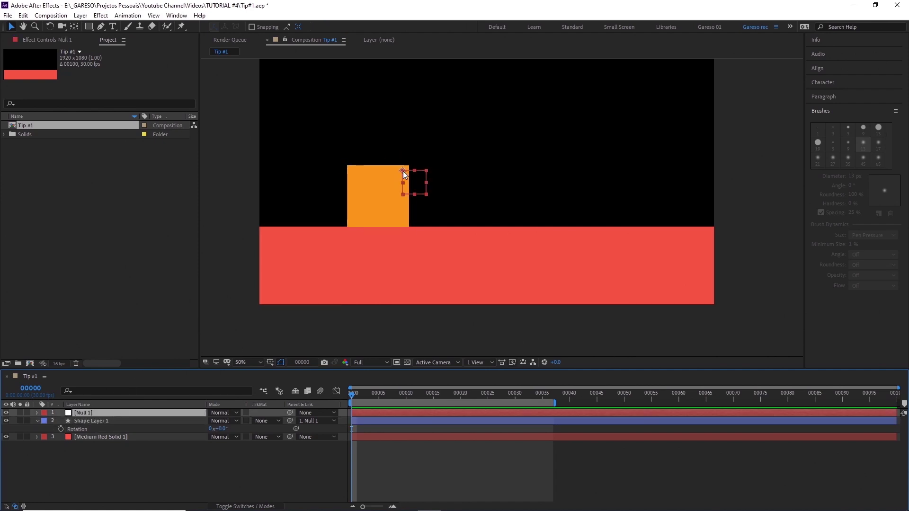
key("r")
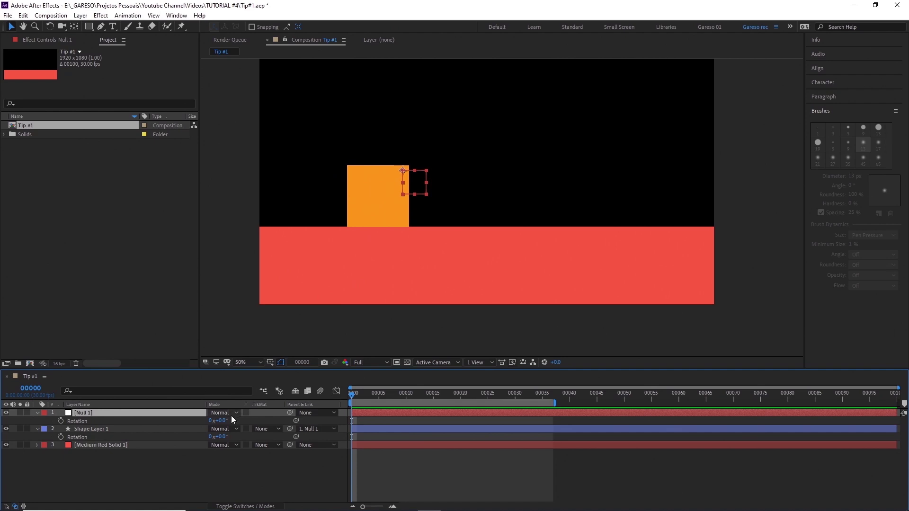
left_click_drag(222, 421, 203, 422)
key("ctrl+z")
key("ctrl+z")
Delete the Null 1 layer, leaving the square's shape layer without a parent
left_click(108, 429)
left_click(114, 413)
key("Delete")
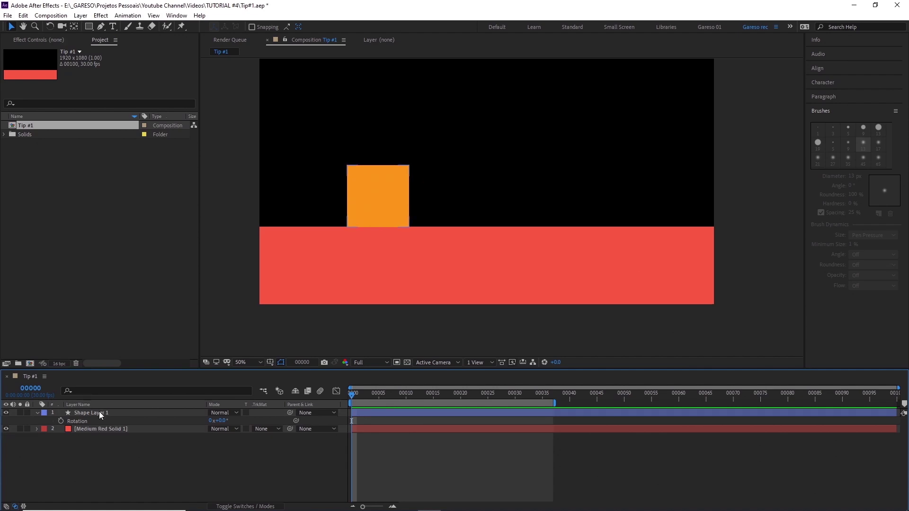
Try rolling the square by rotating it to 179° and then 273°, moving its anchor point to the leading floor corner between rotations
left_click(100, 413)
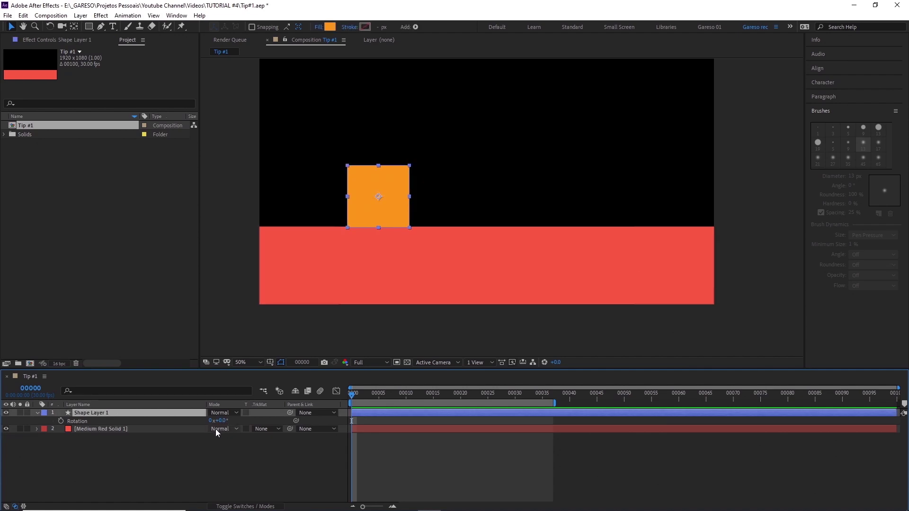
left_click_drag(222, 420, 325, 221)
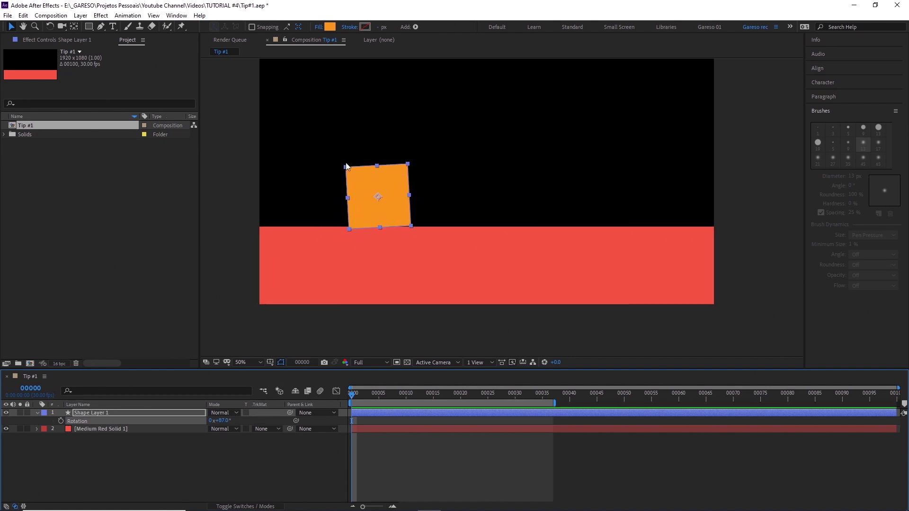
left_click_drag(225, 420, 267, 418)
key("y")
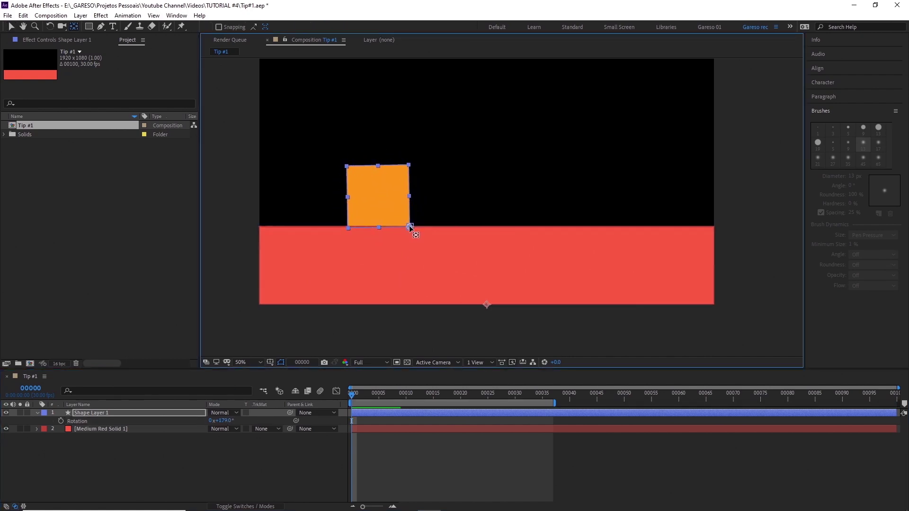
left_click_drag(222, 420, 266, 418)
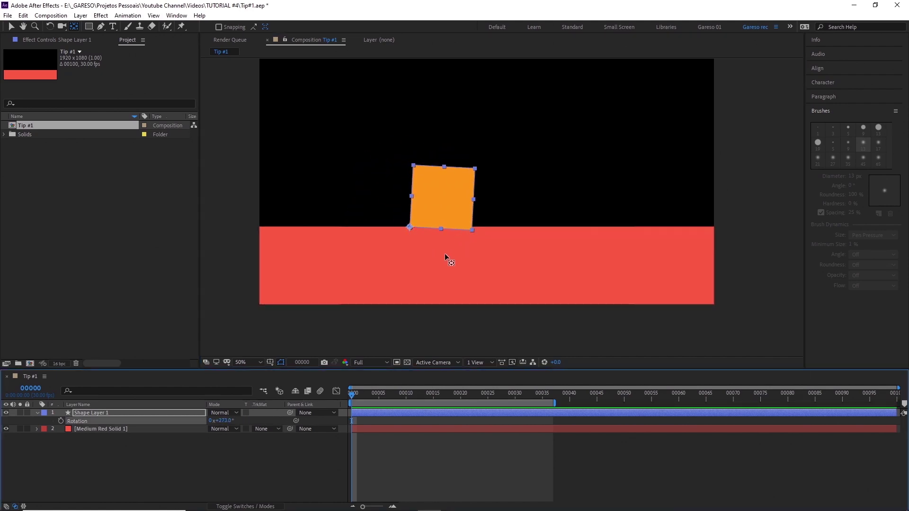
left_click_drag(409, 229, 471, 231)
Undo the trial rotations and anchor point moves on the square
key("ctrl+z")
key("ctrl+z")
key("ctrl+z")
key("ctrl+z")
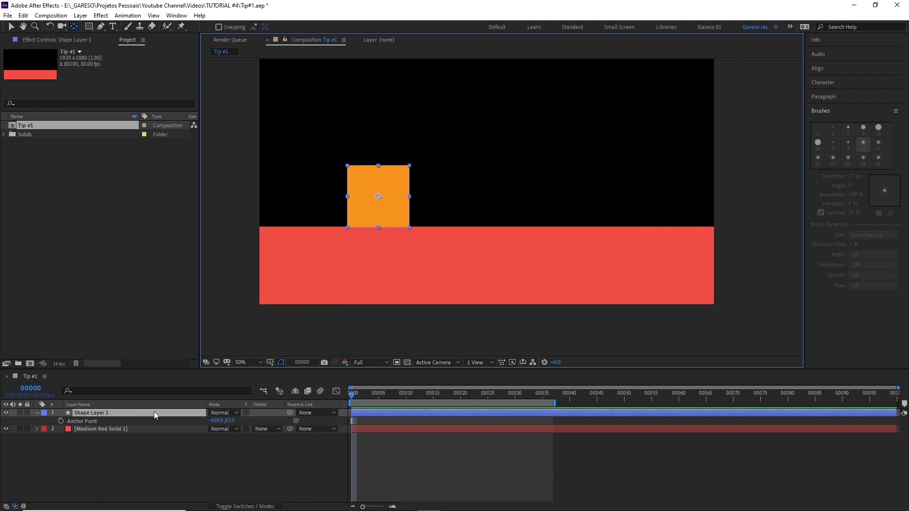
Move the square's anchor point to its lower-right corner and start anchor point and rotation keyframes at frame 0
key("shift+a")
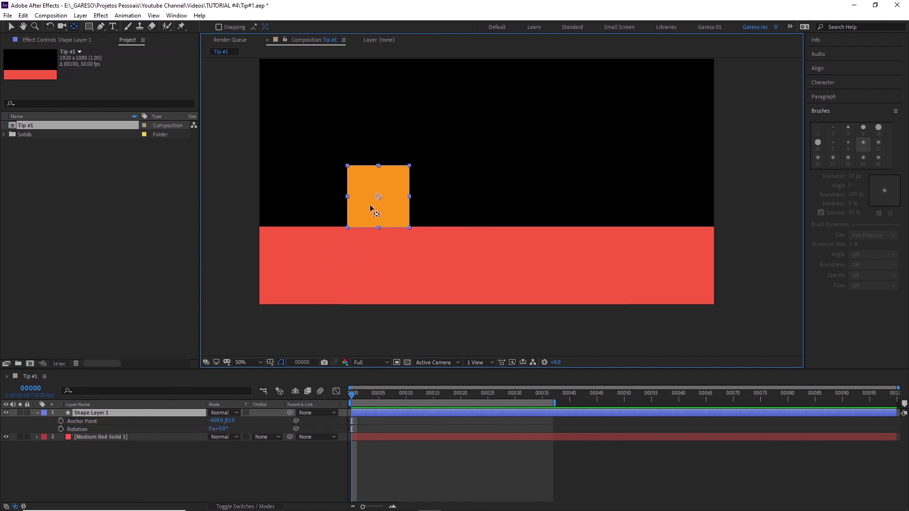
left_click_drag(378, 198, 403, 233)
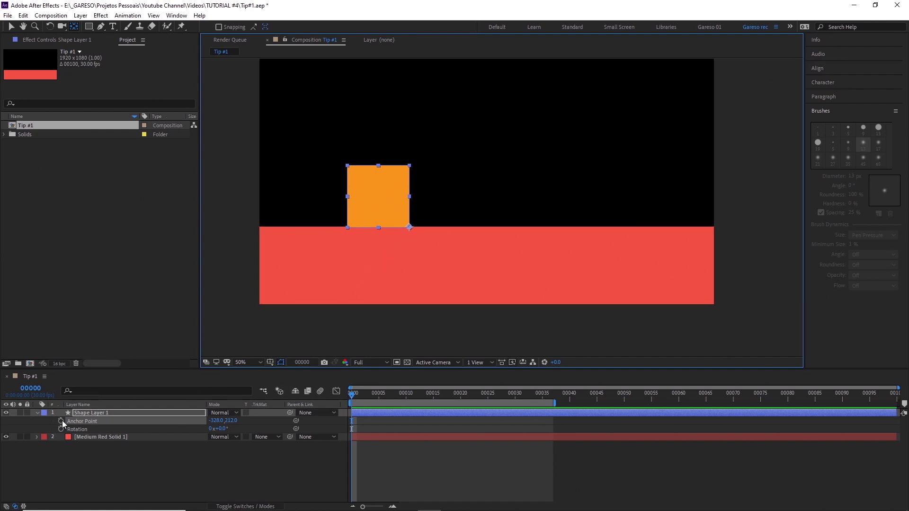
left_click(61, 421)
left_click(61, 429)
At frame 5, set the square's rotation to 90° and add an anchor point keyframe moved to its lower-right corner
left_click_drag(358, 397, 379, 397)
left_click(228, 426)
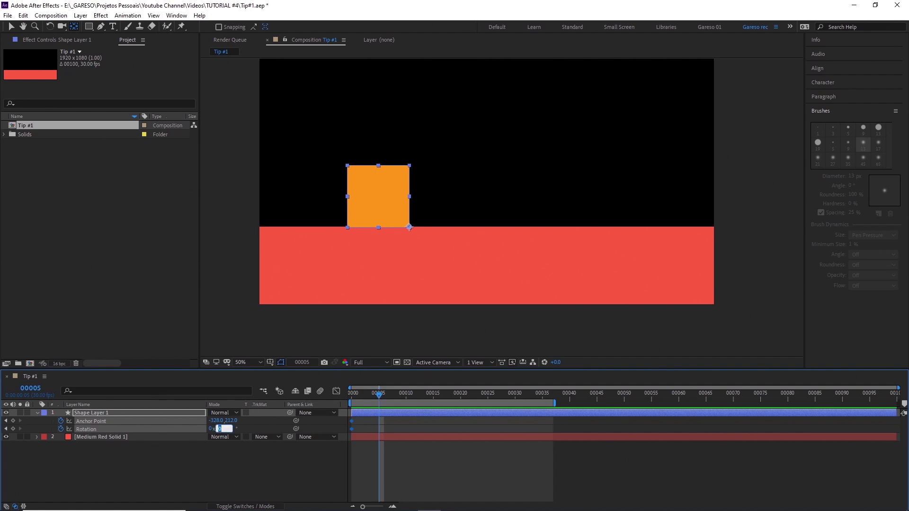
type("90")
key("Return")
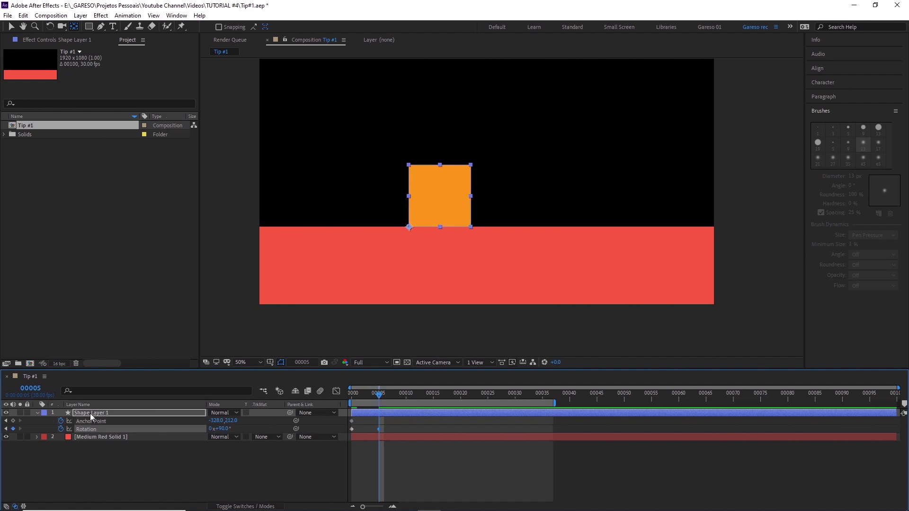
left_click(13, 420)
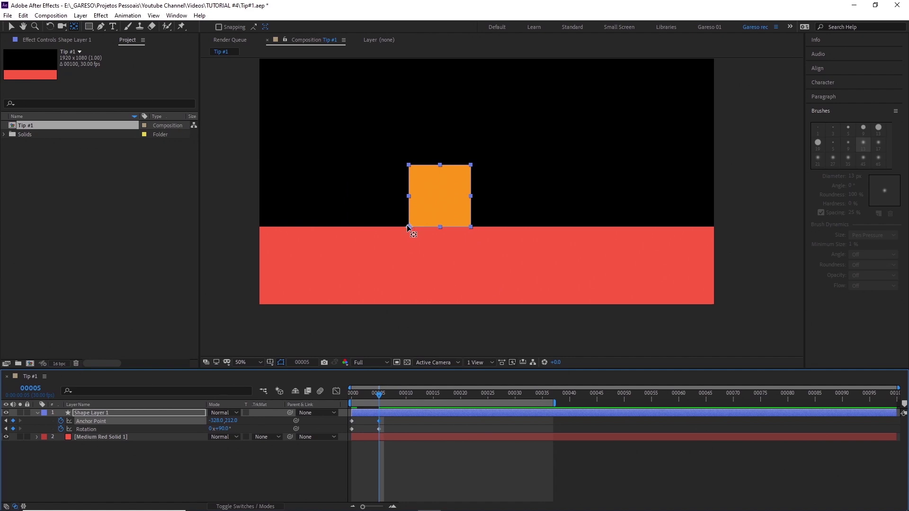
left_click_drag(414, 231, 471, 227)
At frame 10, set the square's rotation to 180° and add an anchor point keyframe
left_click_drag(384, 394, 405, 394)
left_click(222, 428)
type("180")
key("Return")
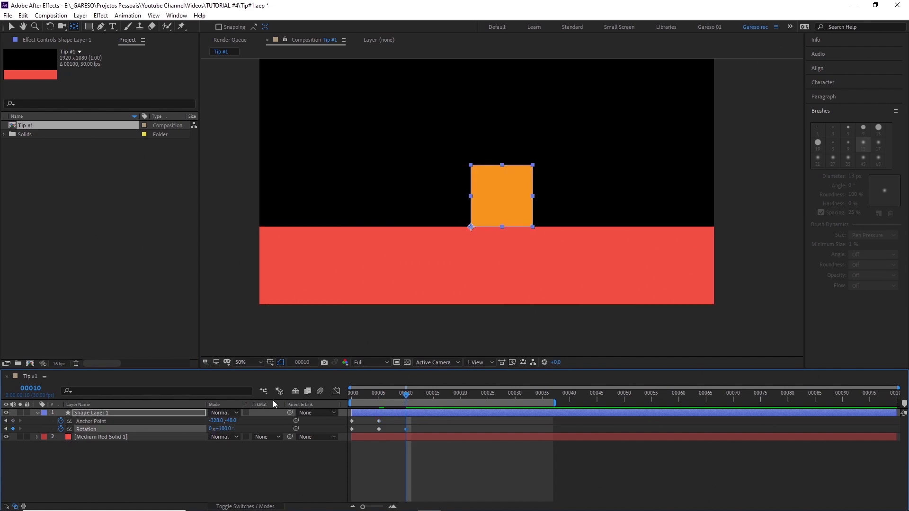
left_click(13, 420)
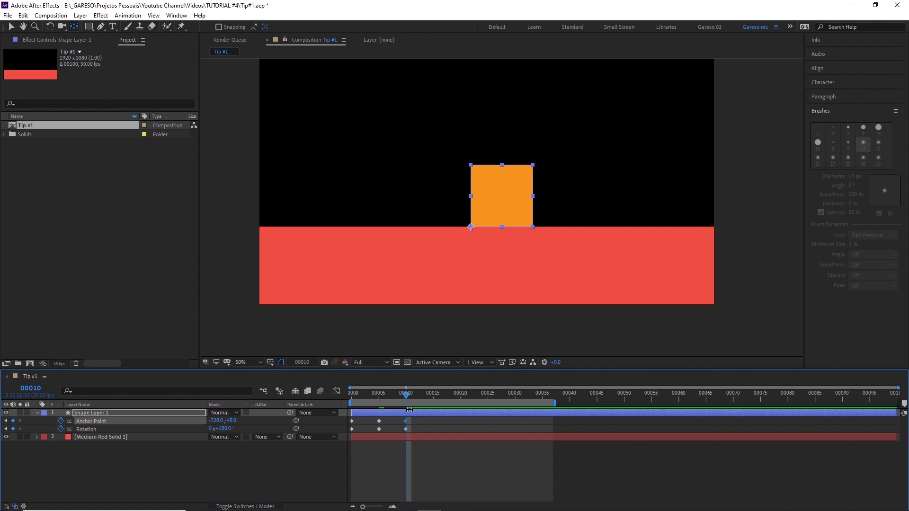
Convert the square's anchor point keyframes to hold keyframes
left_click_drag(418, 418, 345, 422)
right_click(405, 419)
left_click(435, 374)
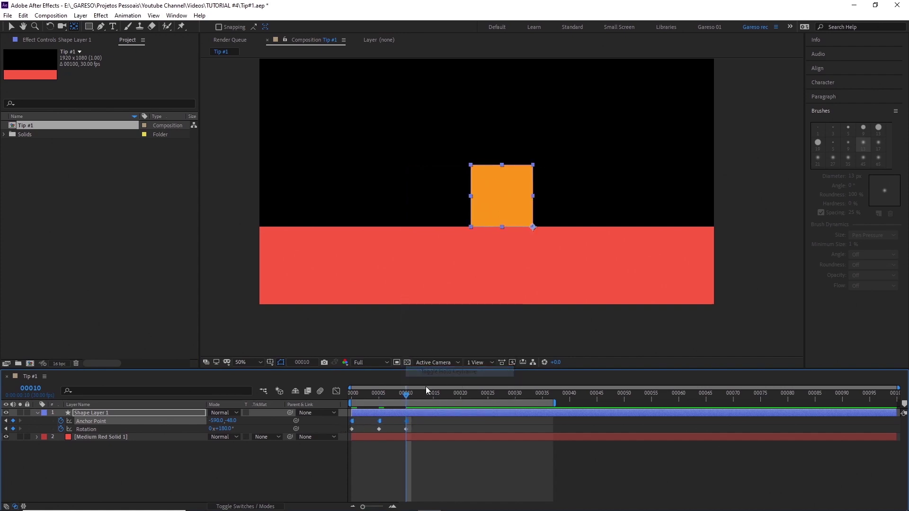
Reveal the square's Position property and scrub between frames 0 and 5 to check its motion
left_click_drag(406, 397, 350, 394)
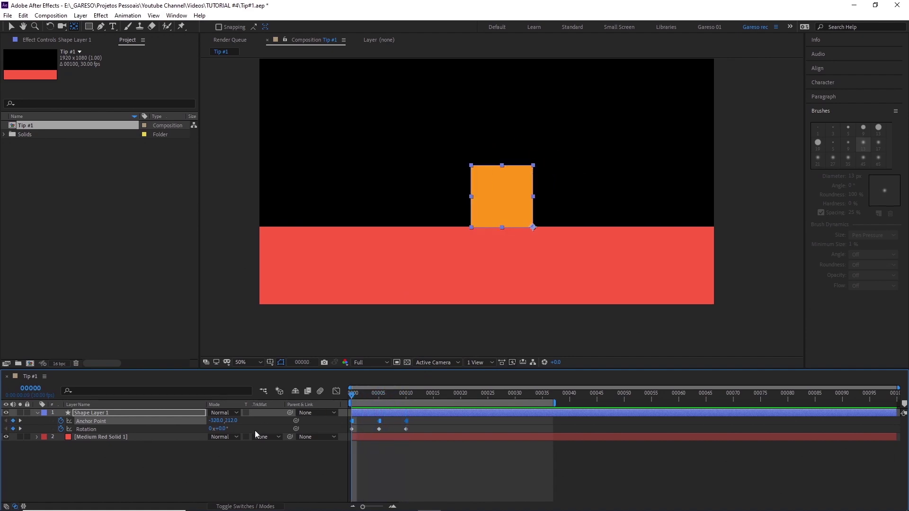
key("shift+p")
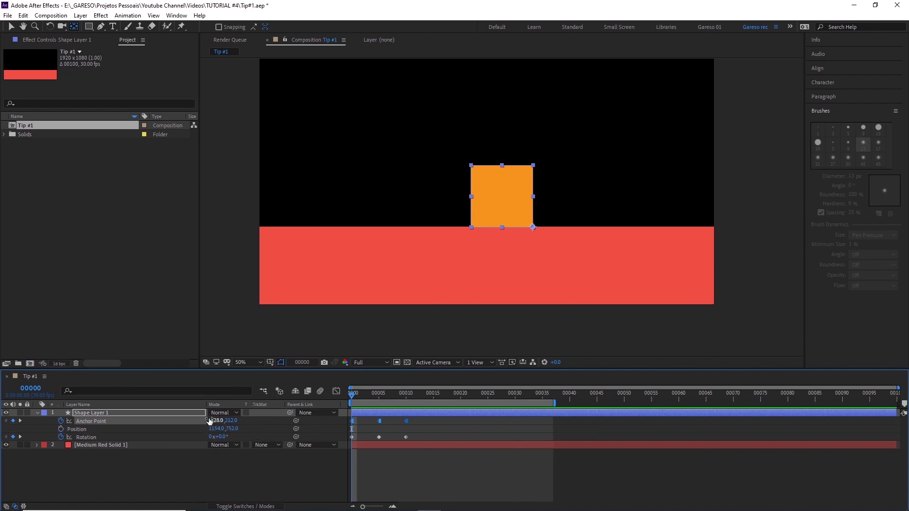
left_click_drag(364, 394, 379, 393)
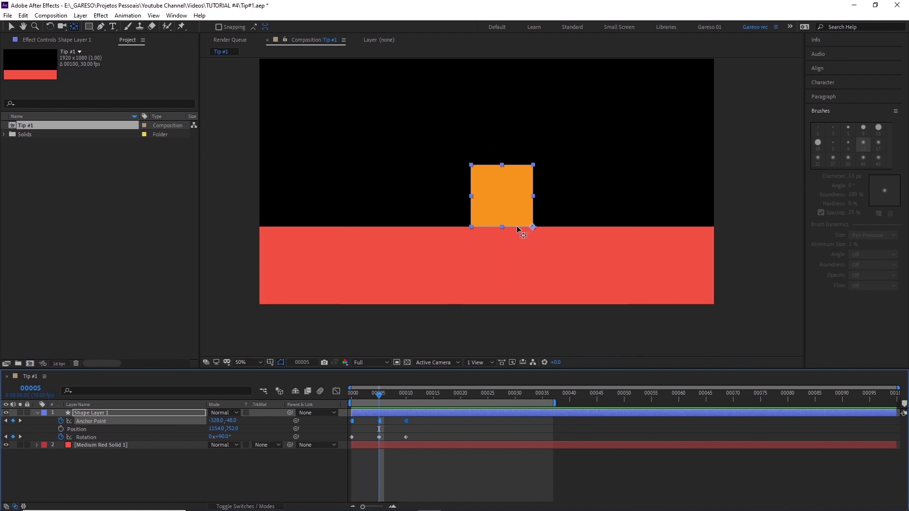
mouse_move(379, 396)
left_mouse_down()
mouse_move(342, 404)
mouse_move(364, 394)
mouse_move(416, 397)
mouse_move(379, 401)
left_mouse_up()
Delete all anchor point and rotation keyframes from the square's layer
left_click_drag(421, 418, 336, 391)
key("Delete")
key("Delete")
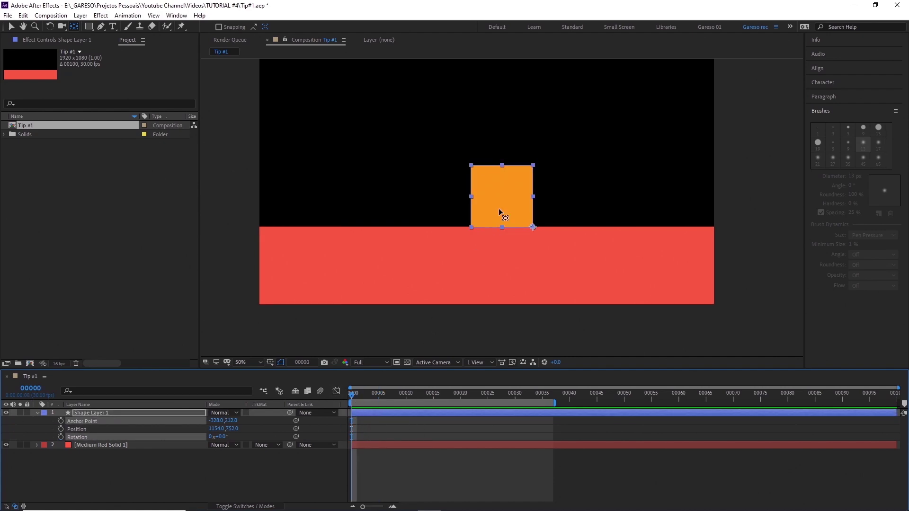
Move the square along the floor to about position 468, 752 and start anchor point, position and rotation keyframes at frame 0
key("v")
left_click_drag(510, 200, 338, 199)
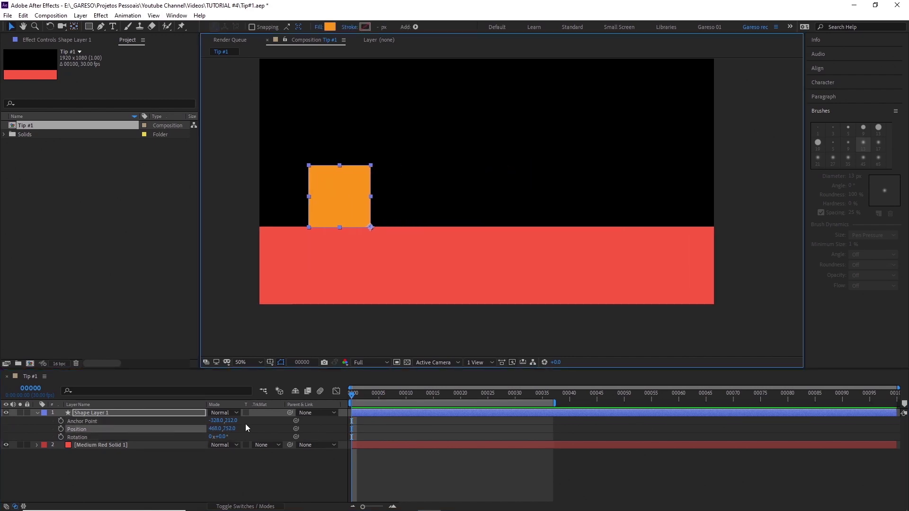
left_click(61, 421)
left_click(61, 429)
left_click(61, 437)
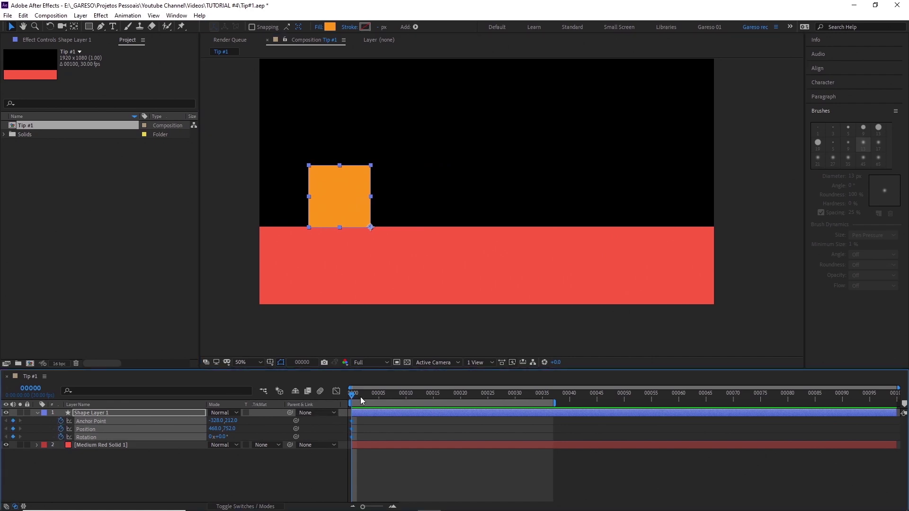
At frame 5, set the square's rotation to 90°
left_click_drag(361, 394, 379, 394)
left_click(222, 437)
type("90")
key("Return")
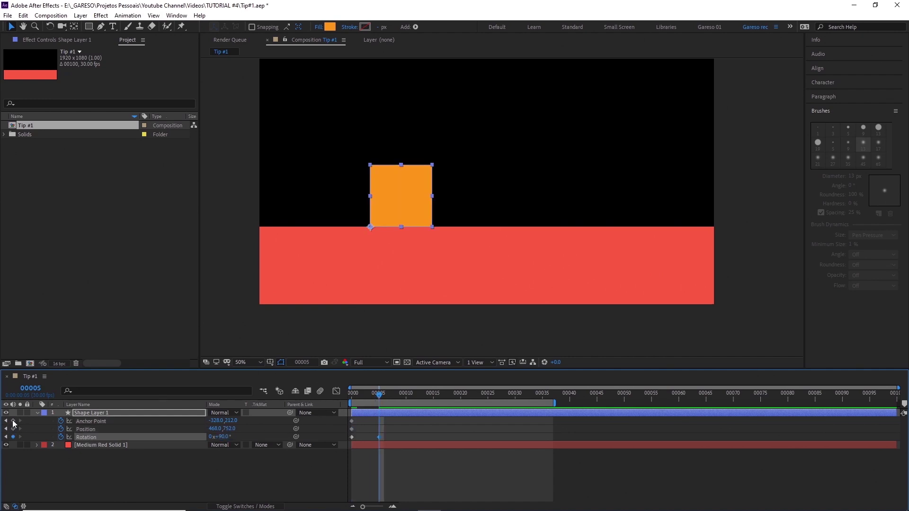
Add anchor point and position keyframes at frame 5 and move the anchor point to the square's current lower-right corner
left_click(12, 420)
left_click(13, 428)
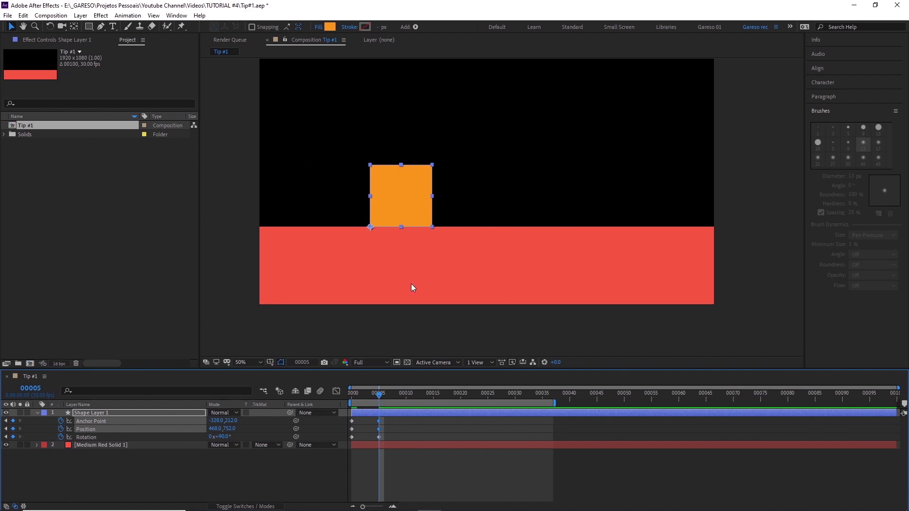
key("y")
left_click_drag(370, 228, 431, 227)
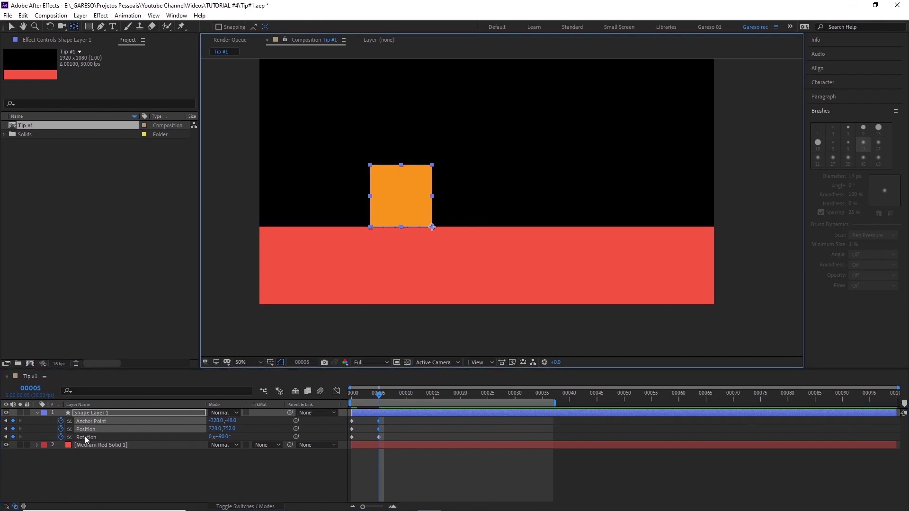
Convert the square's anchor point and position keyframes at frames 0 and 5 to hold keyframes
left_click_drag(382, 401, 342, 426)
right_click(379, 420)
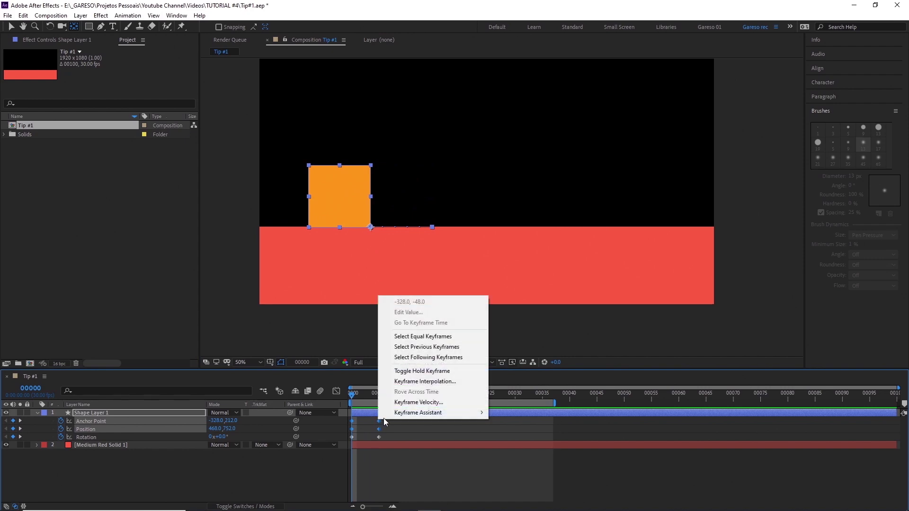
left_click(405, 371)
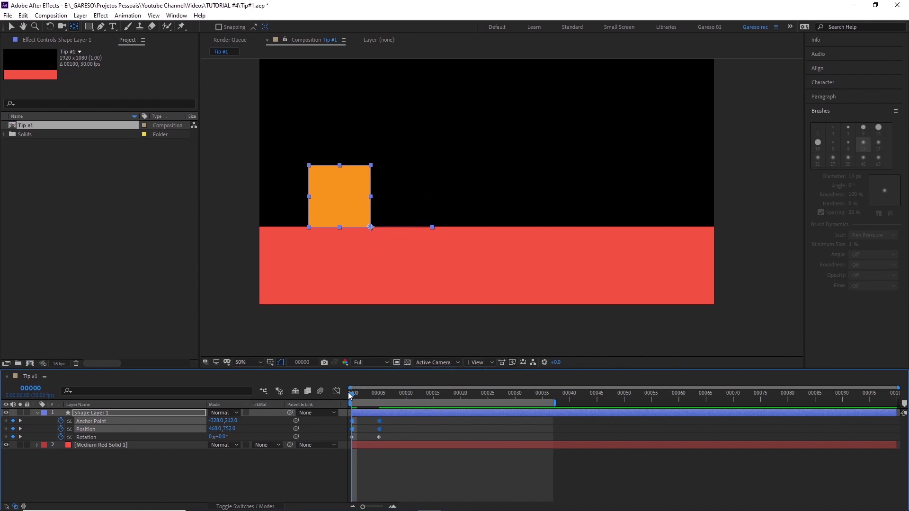
At frame 10, set the square's rotation to 180°
left_click_drag(353, 398, 409, 394)
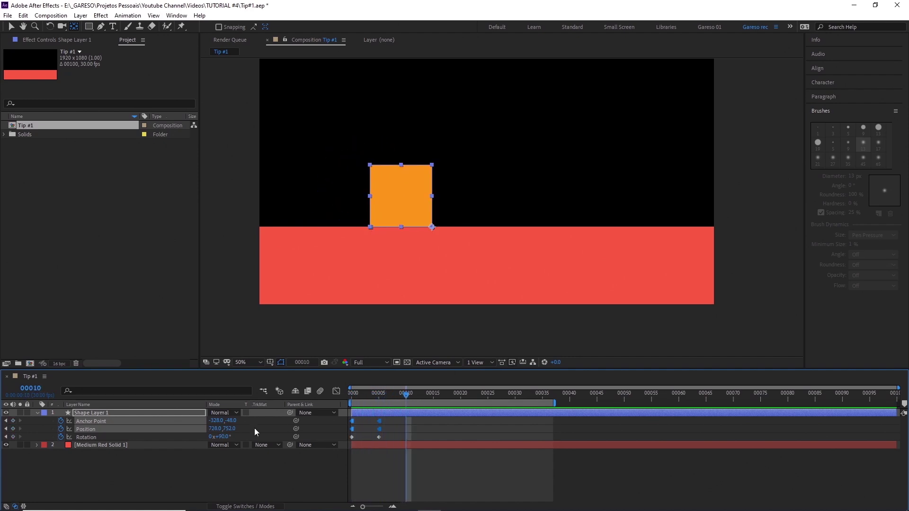
type("180")
key("Return")
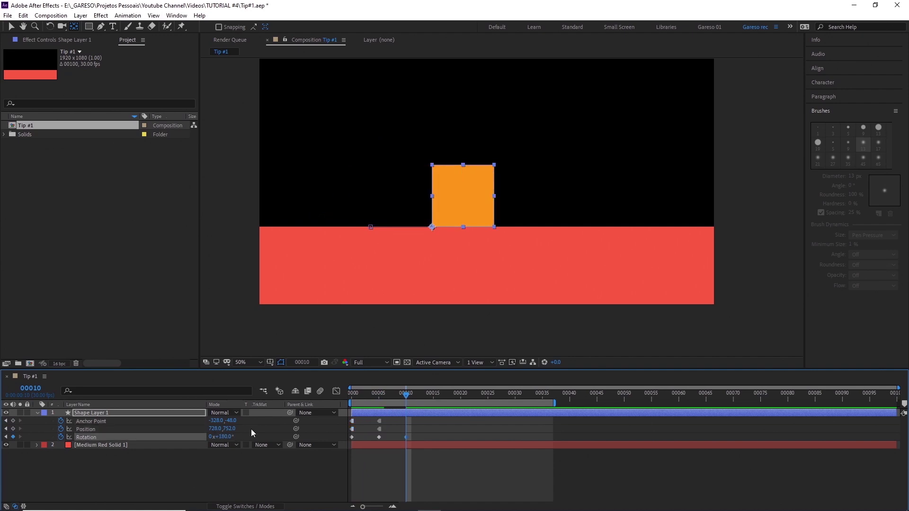
Add anchor point and position keyframes at frame 10 and move the anchor point to the square's current lower-right corner
left_click(13, 421)
left_click(12, 429)
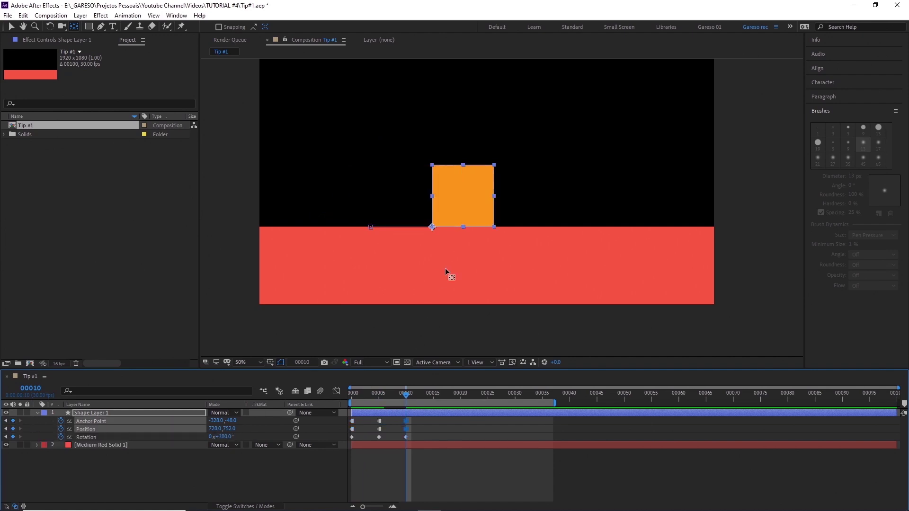
left_click_drag(431, 227, 494, 227)
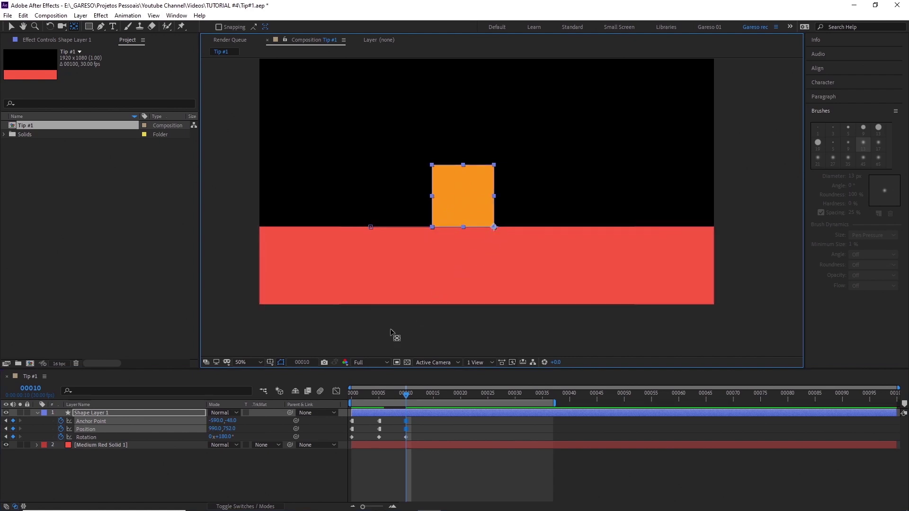
At frame 15, add 90° to the square's rotation to make it 270°
left_click_drag(356, 393, 434, 396)
left_click(225, 436)
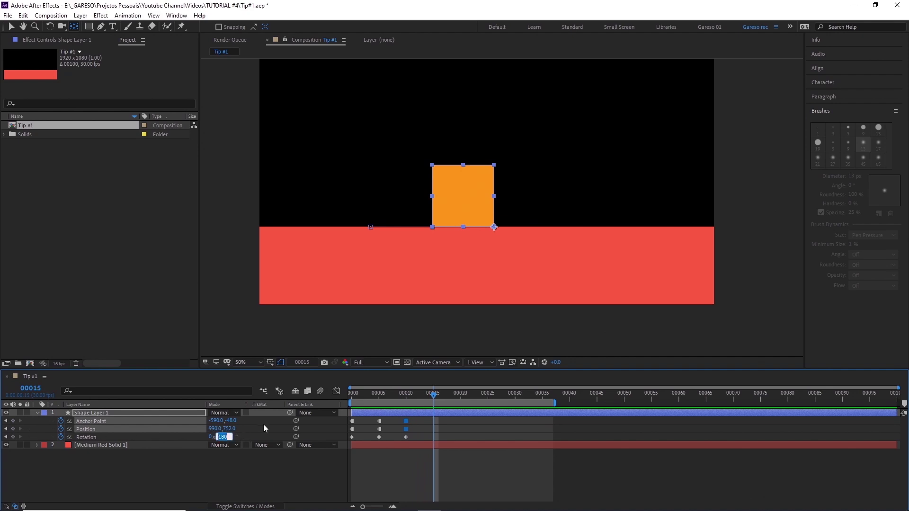
type("+90")
key("Return")
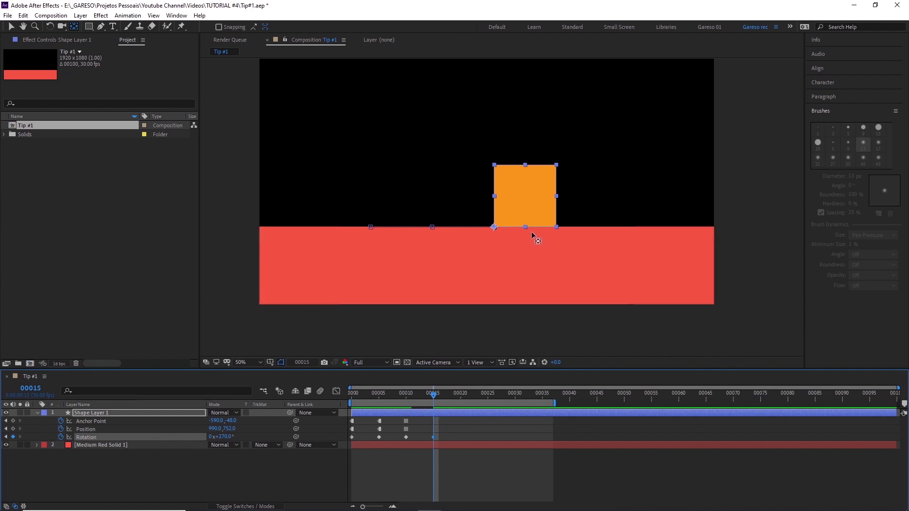
left_click_drag(493, 226, 522, 217)
key("ctrl+z")
key("ctrl+z")
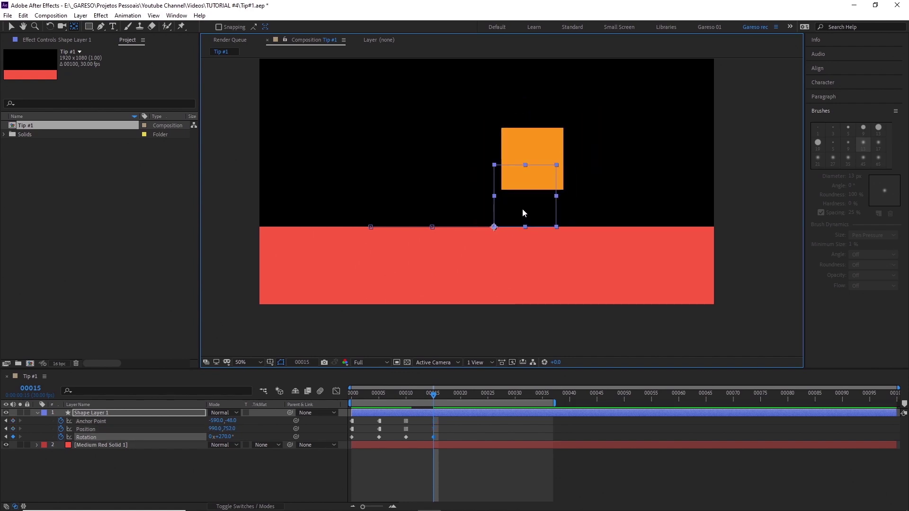
Add anchor point and position keyframes at frame 15 and move the anchor point to the square's current lower-right corner
left_click(13, 421)
left_click(13, 428)
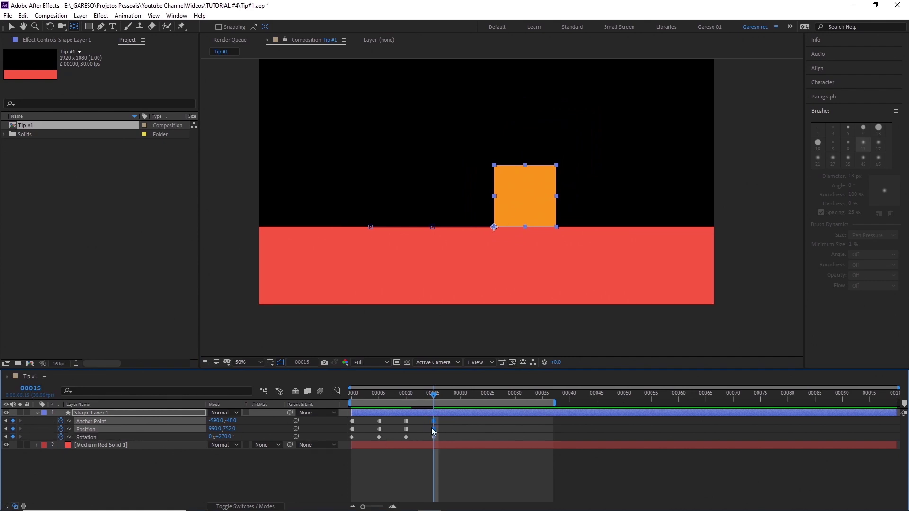
left_click(446, 422)
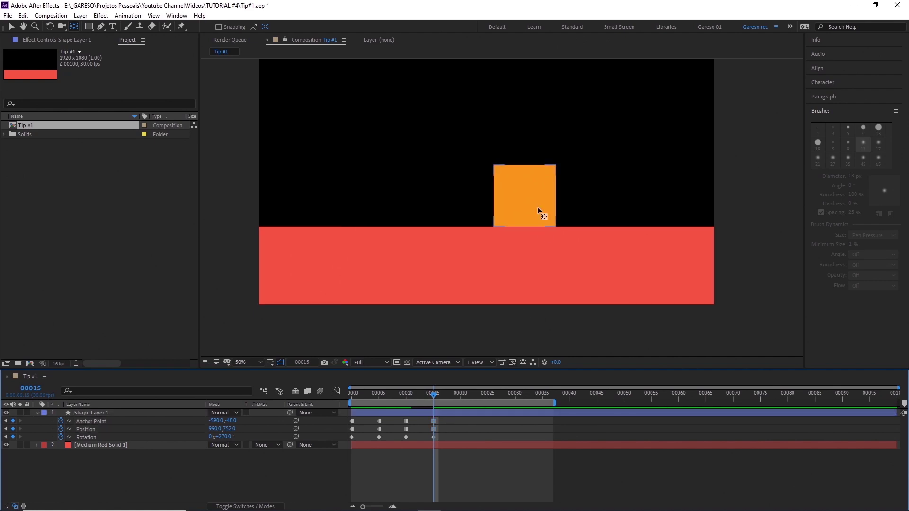
mouse_move(492, 228)
left_mouse_down()
mouse_move(527, 194)
mouse_move(501, 203)
mouse_move(510, 216)
mouse_move(499, 211)
mouse_move(507, 215)
mouse_move(493, 227)
left_mouse_up()
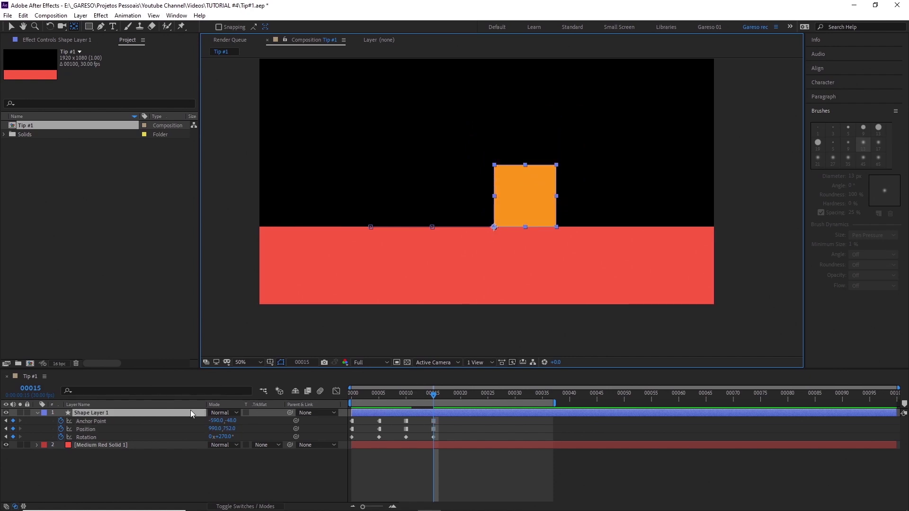
left_click_drag(432, 417, 436, 431)
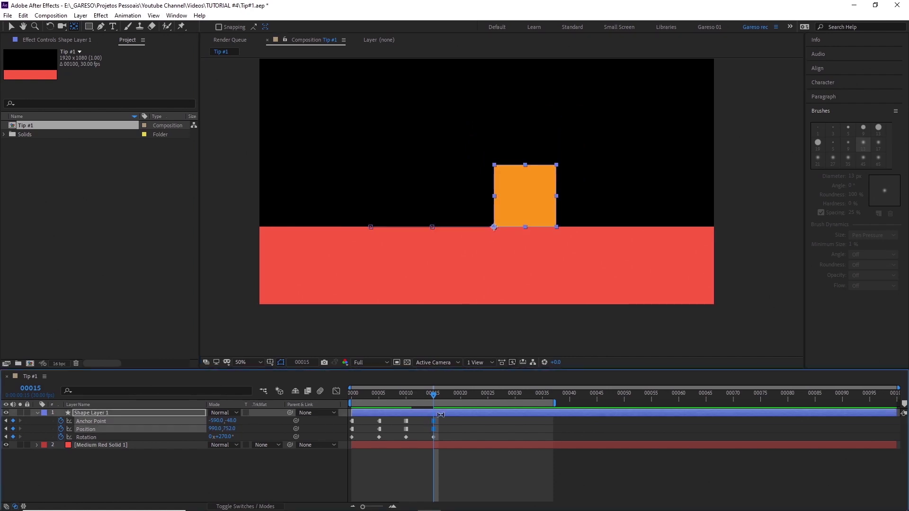
left_click_drag(517, 221, 558, 229)
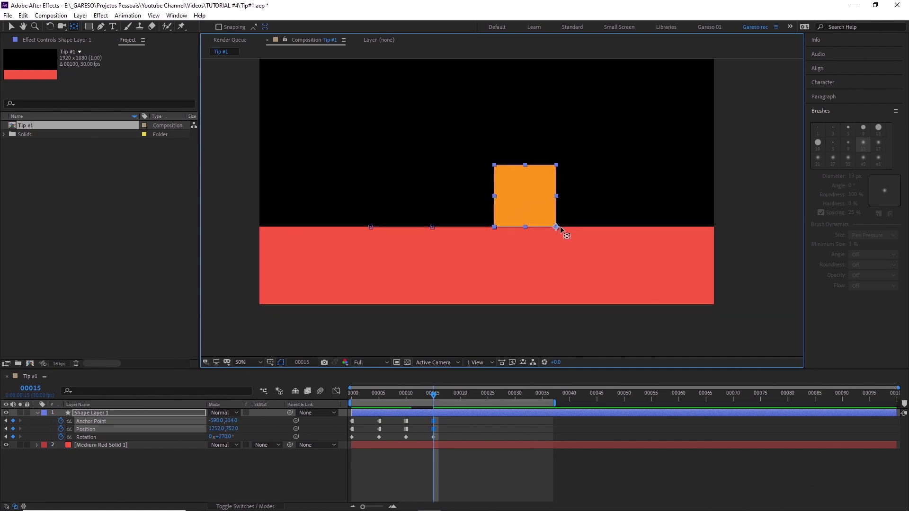
At frame 20, add another 90° to the square's rotation to complete one full turn
left_click_drag(435, 397, 461, 396)
left_click(227, 437)
type("+90")
key("Return")
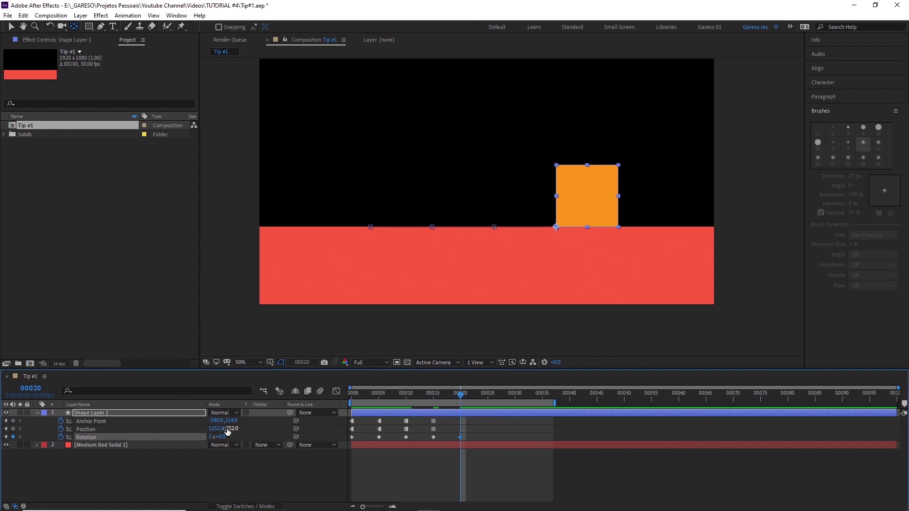
Add anchor point and position keyframes at frame 20 and move the anchor point to the square's current lower-right corner
left_click(13, 421)
left_click(13, 429)
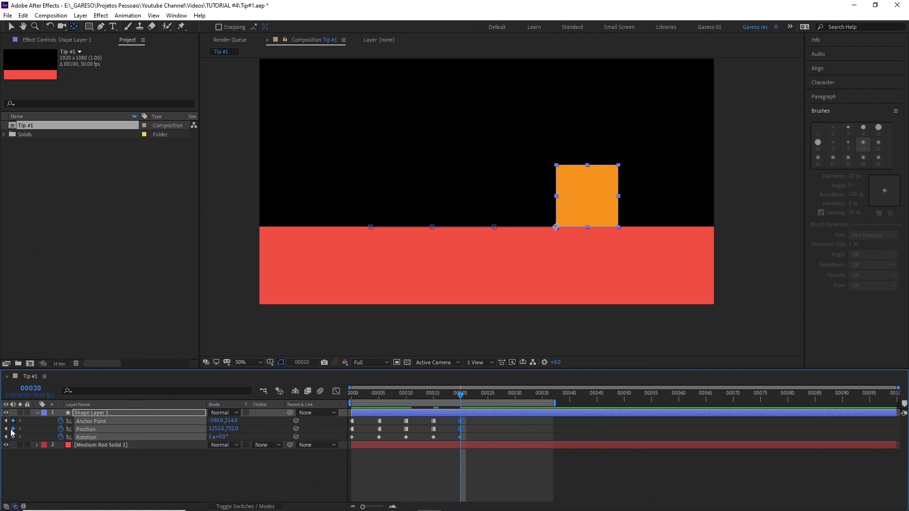
left_click_drag(556, 227, 619, 227)
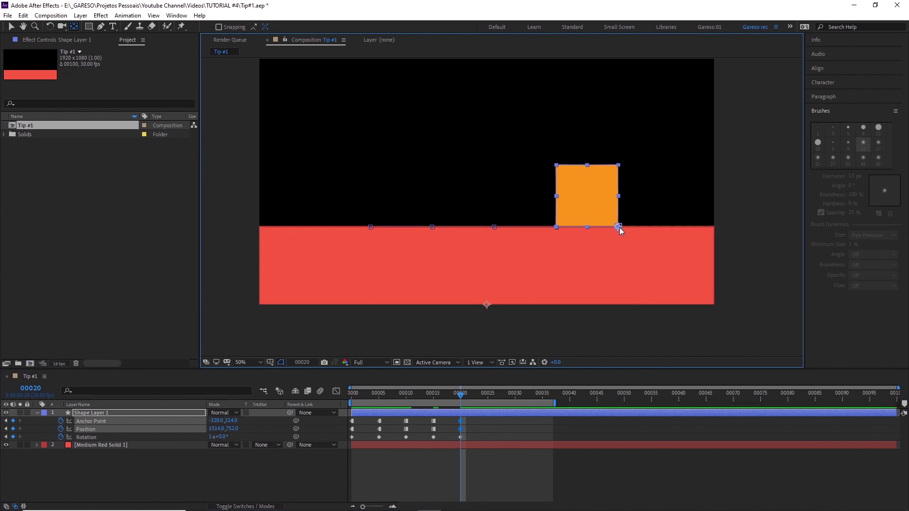
Scrub through the timeline between frames 0 and 15 to check the rolling motion, stopping at frame 10
left_click(353, 396)
left_click_drag(362, 396, 436, 407)
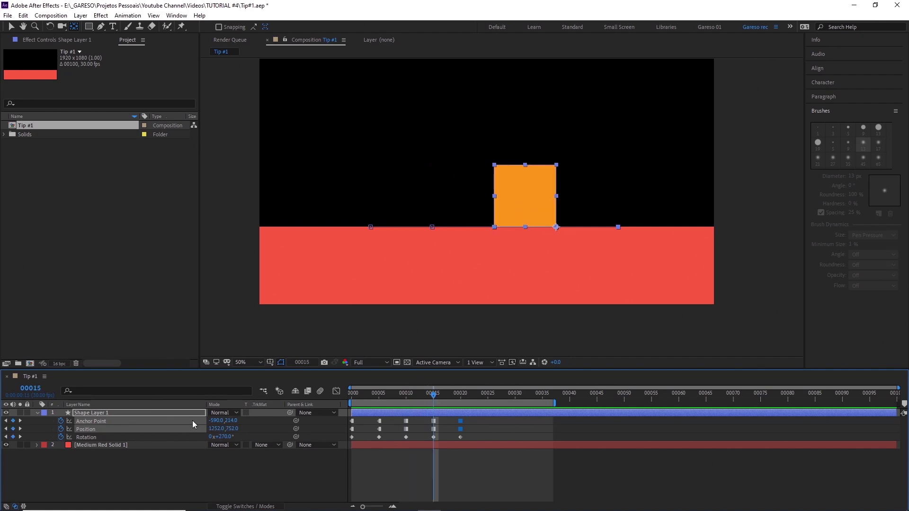
left_click_drag(436, 397, 406, 400)
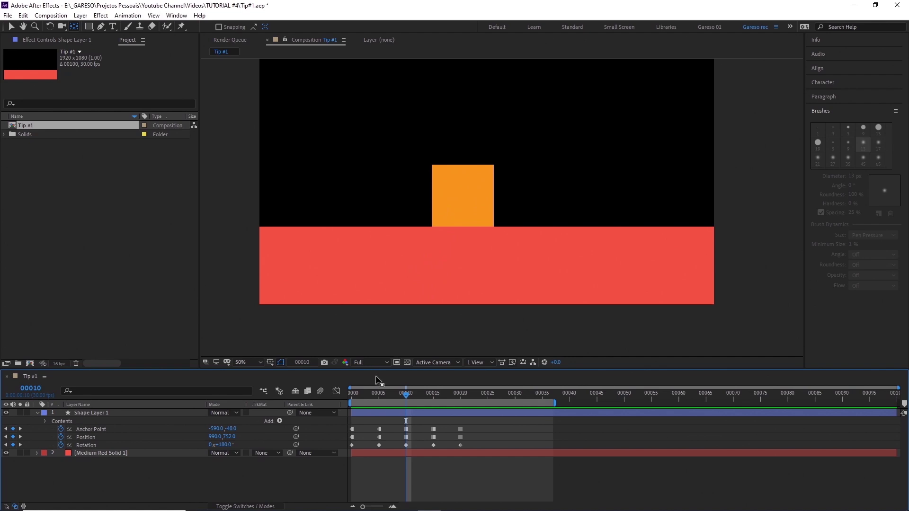
Set the square's rotation at frame 10 to 155° and shift the frame 10 anchor point and position keyframes to frame 11
left_click_drag(223, 445, 232, 445)
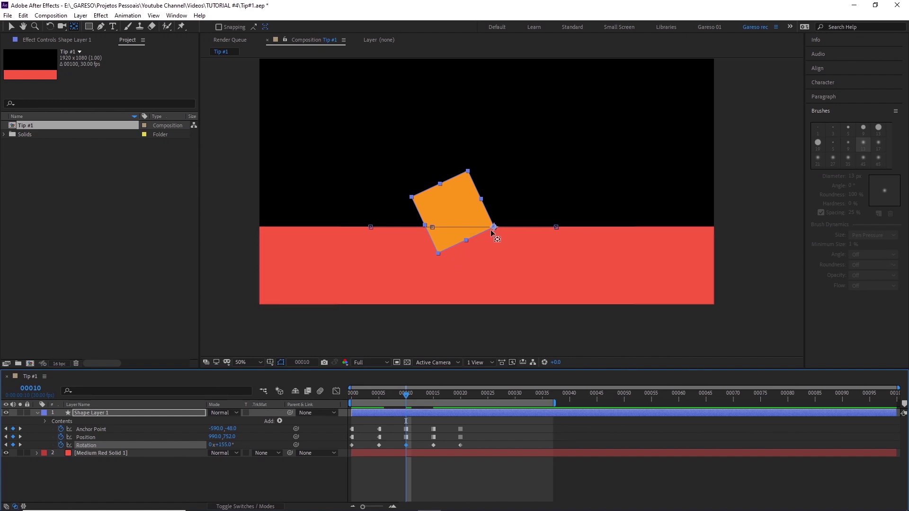
left_click_drag(400, 396, 405, 396)
left_click_drag(412, 424, 408, 438)
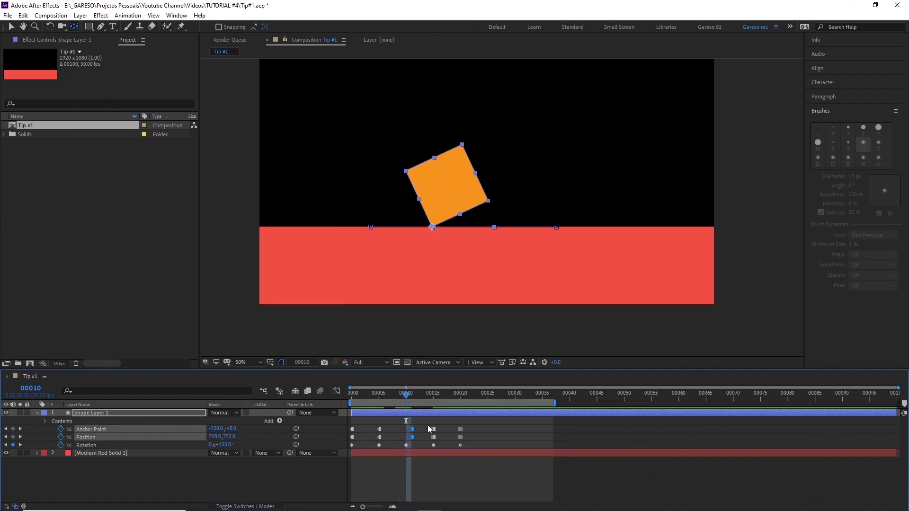
Move the position path from frame 11 onward onto the tilted square's lower-right corner, and return the frame 11 anchor point and position keyframes to frame 10
left_click_drag(470, 434, 402, 439)
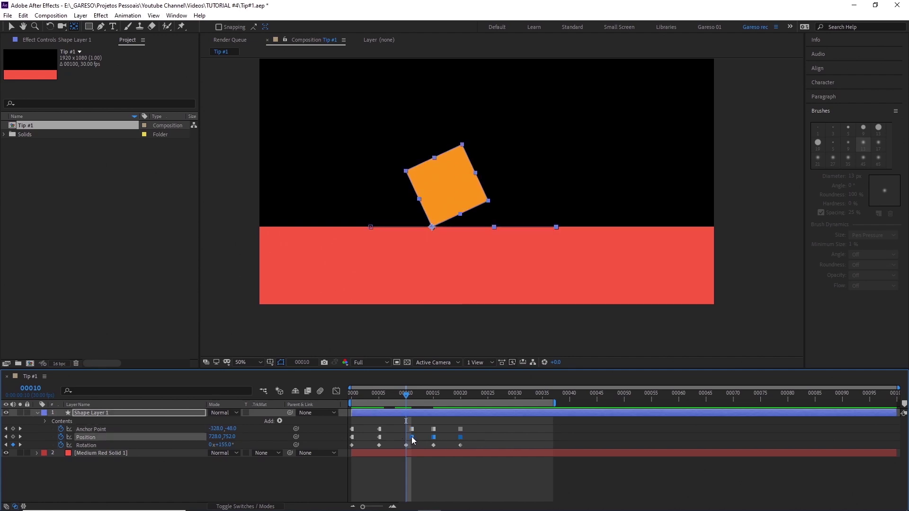
left_click(11, 27)
left_click_drag(494, 227, 488, 202)
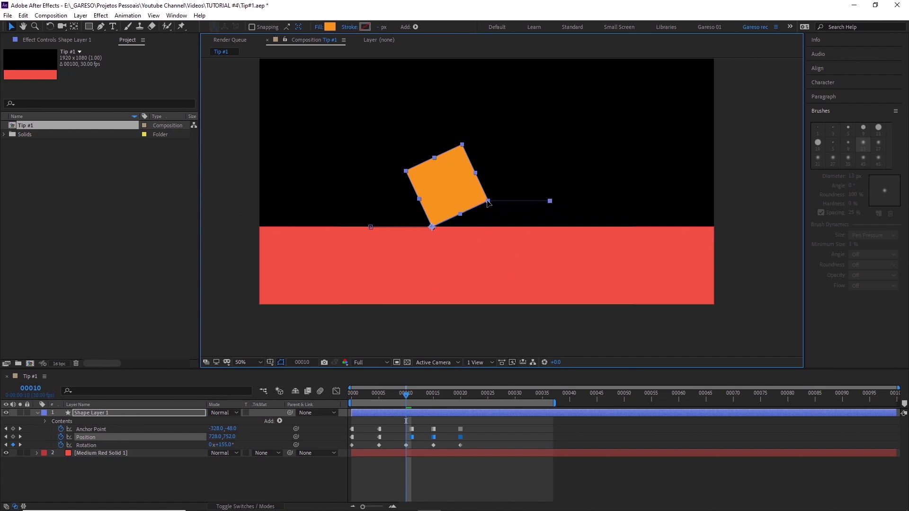
scroll(498, 197, "up", 6)
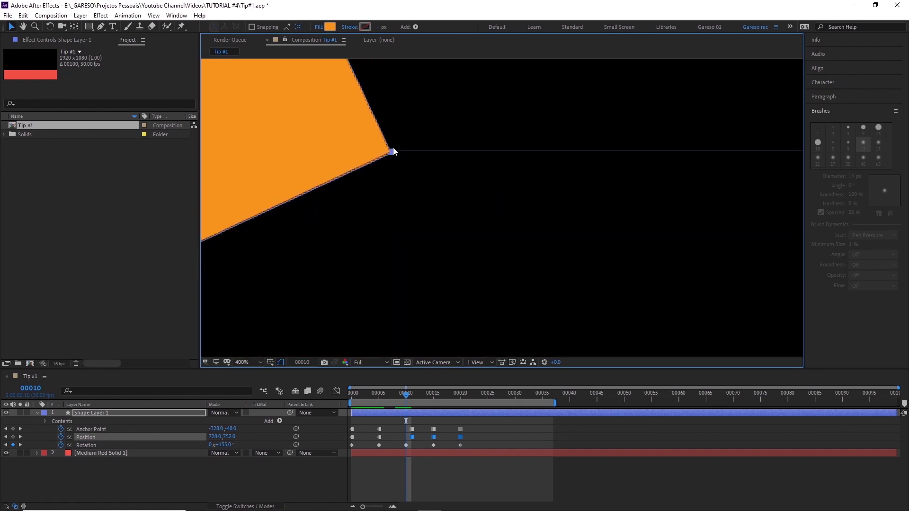
left_click_drag(394, 148, 392, 149)
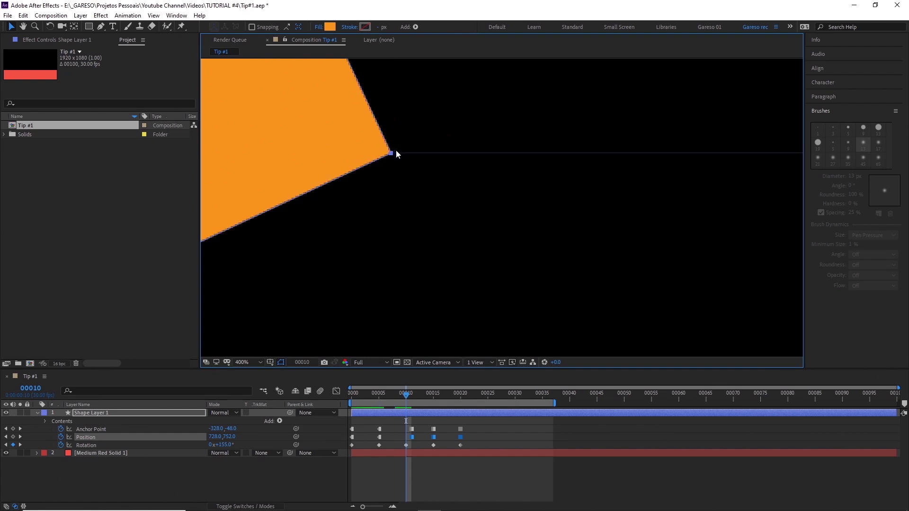
key("slash")
left_click_drag(421, 423, 411, 441)
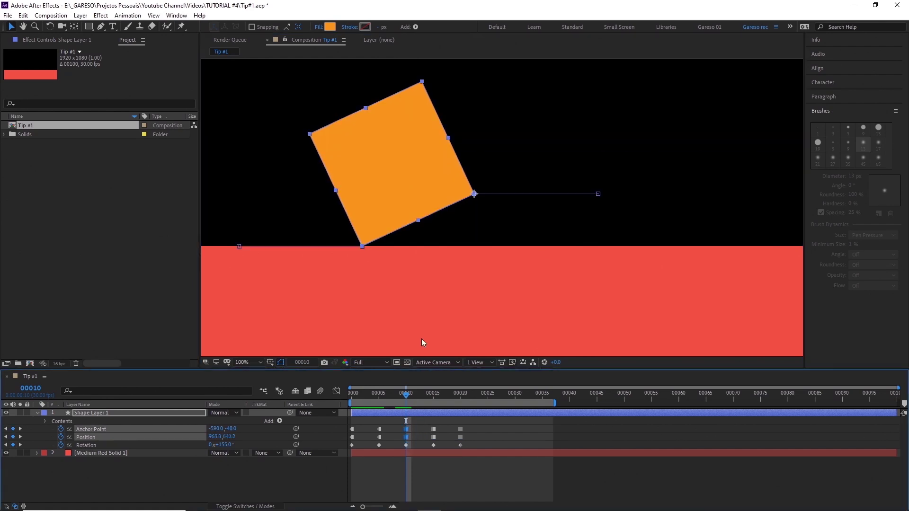
At frame 20, move the anchor point from the square's lower-left corner to its lower-right corner
scroll(392, 161, "down", 4)
left_click_drag(362, 395, 461, 399)
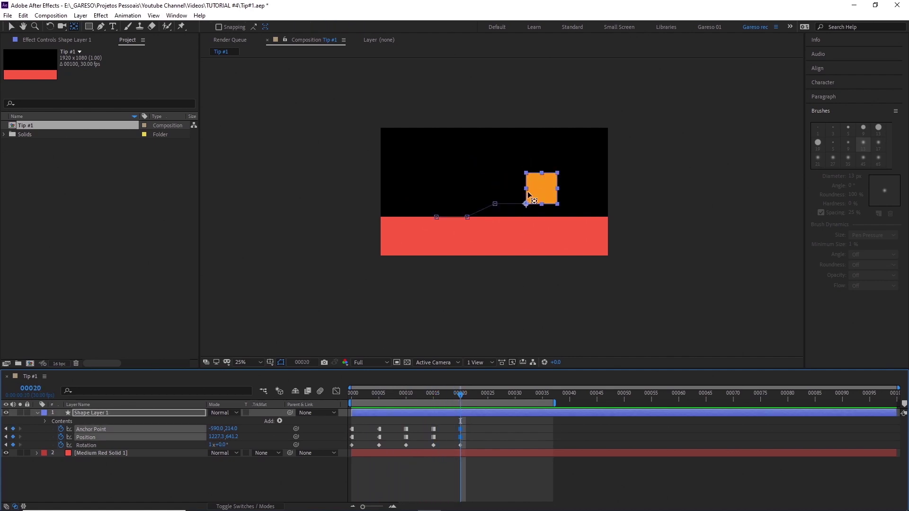
left_click_drag(532, 206, 557, 203)
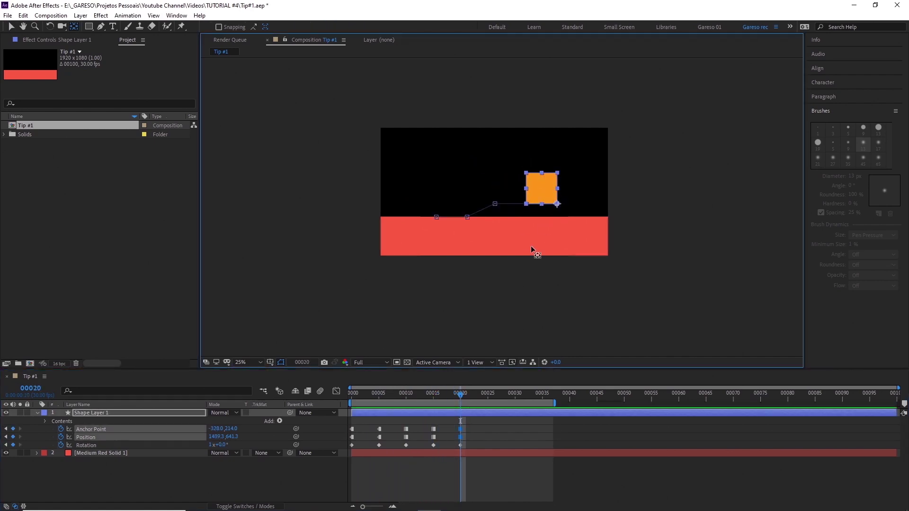
Tilt the square slightly with a rotation keyframe at frame 22 and set the rotation degrees back to 0° at frame 24
left_click(472, 395)
left_click_drag(220, 445, 232, 444)
left_click_drag(473, 393, 480, 395)
left_click(219, 444)
type("0")
key("Return")
Apply Easy Ease to the rotation keyframe at frame 22 and scrub the timeline to review the tilt
left_click(478, 435)
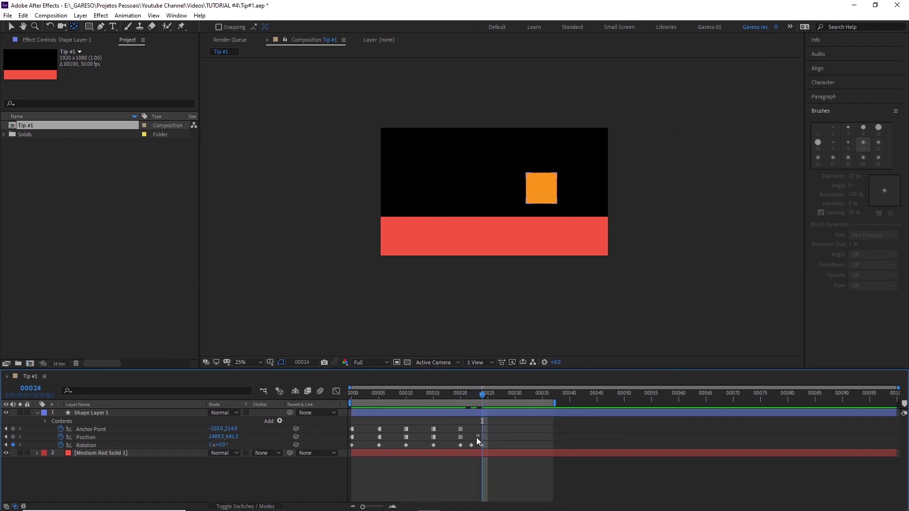
left_click(471, 445)
key("F9")
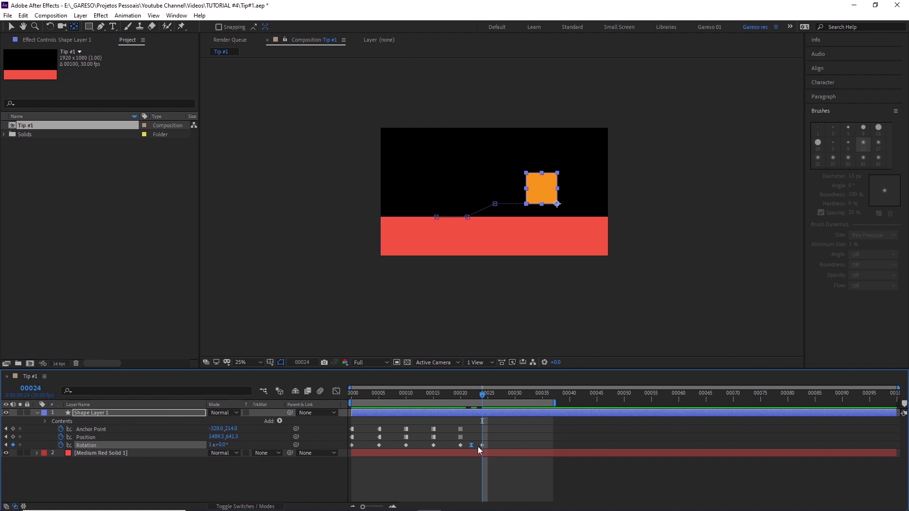
mouse_move(481, 393)
left_mouse_down()
mouse_move(341, 378)
mouse_move(478, 389)
left_mouse_up()
left_click_drag(422, 384, 411, 401)
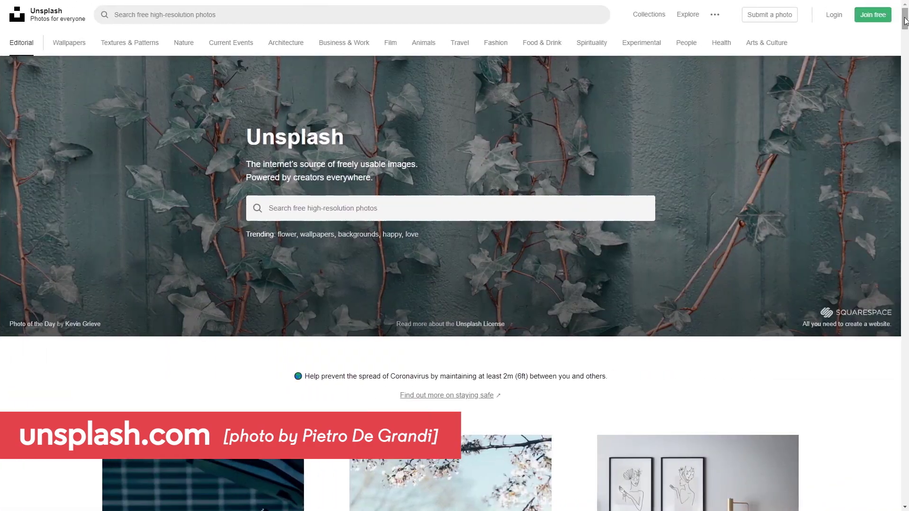
Browse the Unsplash editorial feed and look through several enlarged photos one after another
scroll(904, 38, "down", 6)
scroll(904, 38, "down", 10)
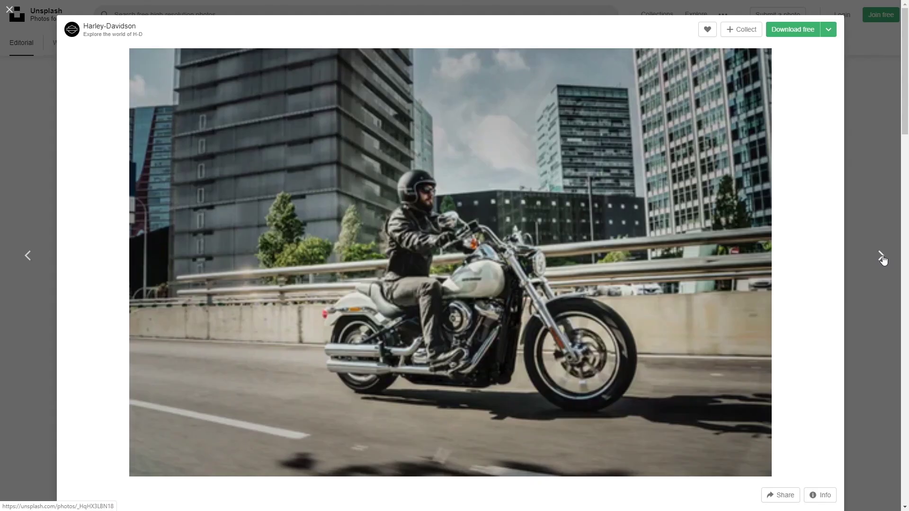
left_click(882, 257)
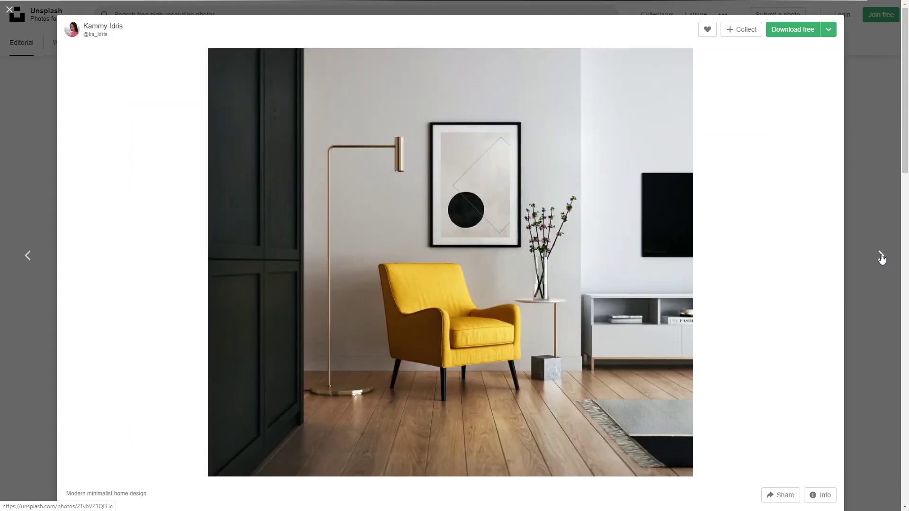
left_click(881, 257)
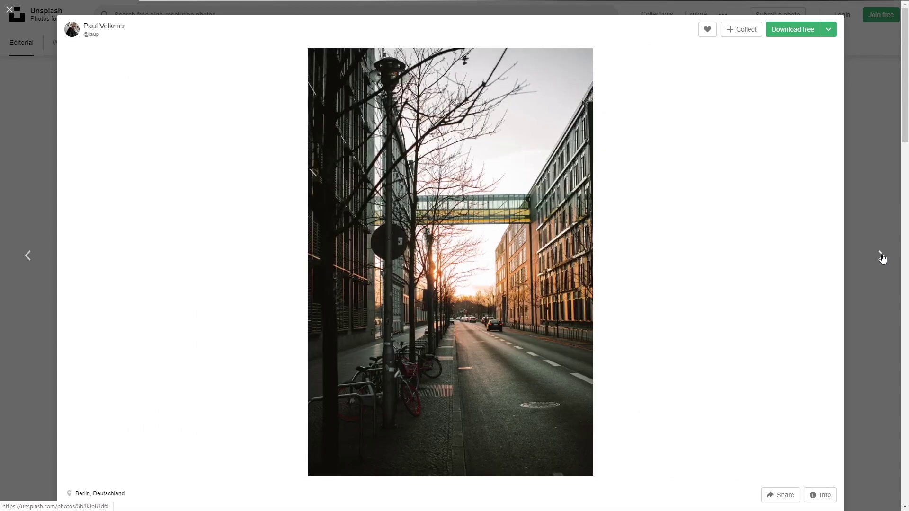
left_click(881, 257)
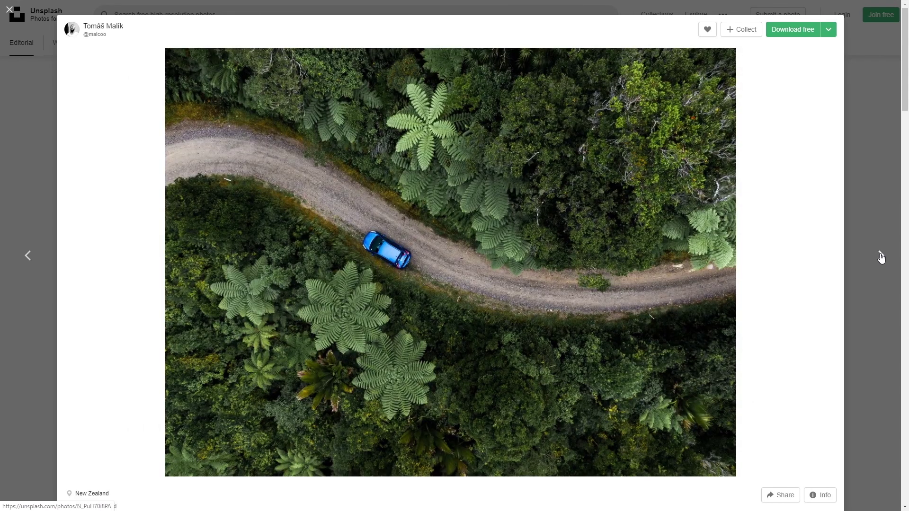
left_click(881, 257)
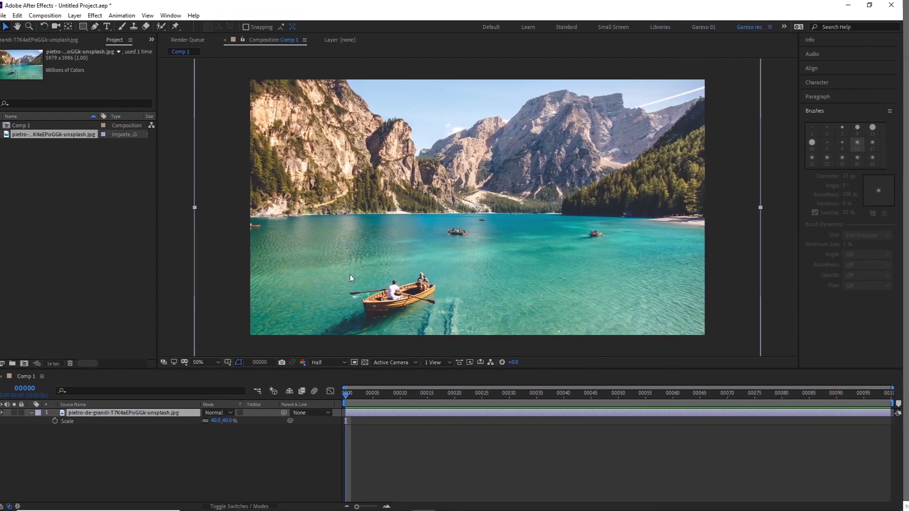
In After Effects, apply the Hue/Saturation effect to the lake photo layer and set Master Saturation to 73
key("q")
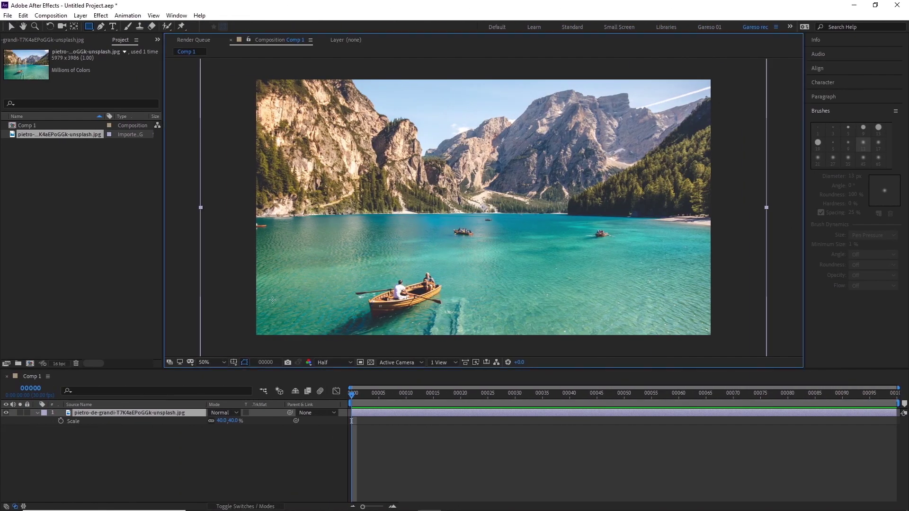
key("ctrl+space")
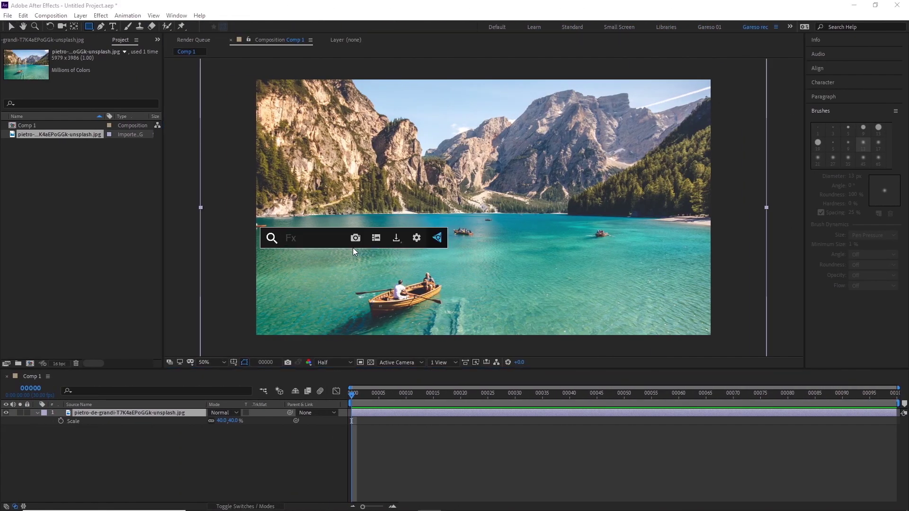
type("hue")
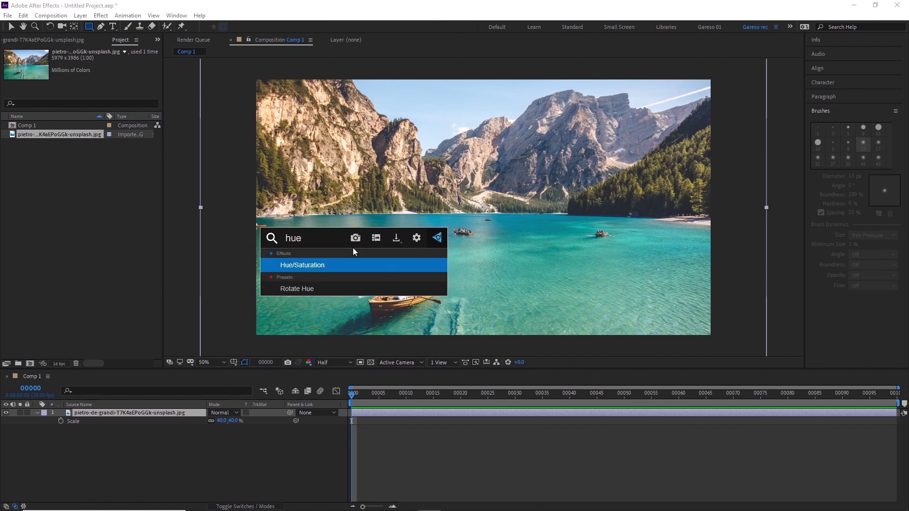
key("Return")
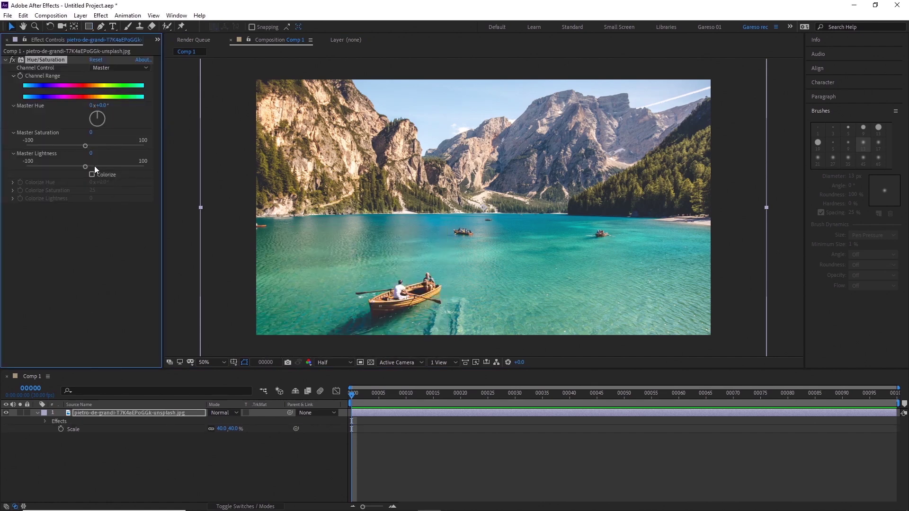
left_click_drag(85, 146, 127, 145)
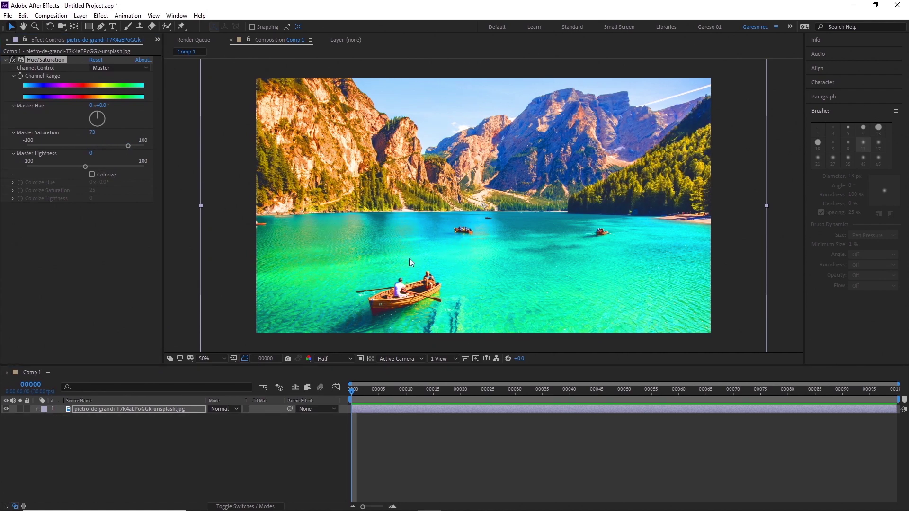
Draw a rectangular mask over the upper-left part of the photo and add it as a mask reference in Hue/Saturation's Compositing Options
left_click(88, 27)
left_click_drag(299, 109, 504, 256)
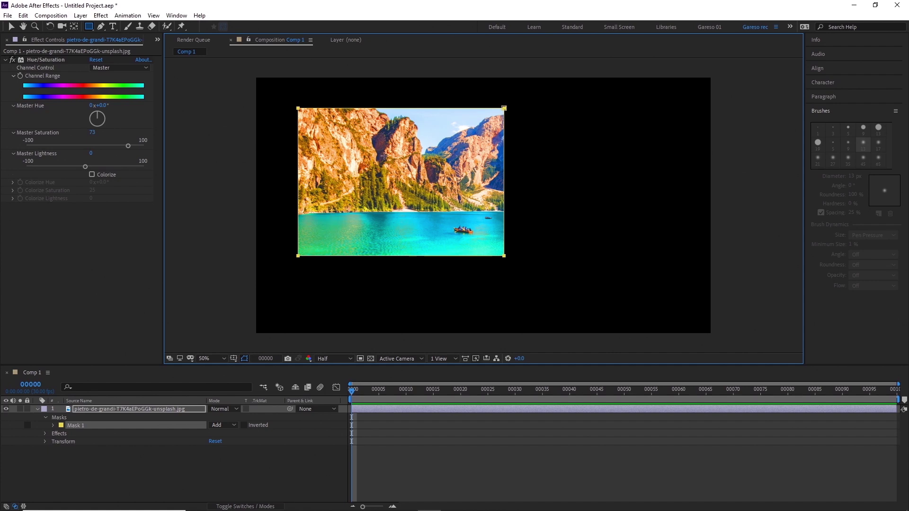
left_click(41, 58)
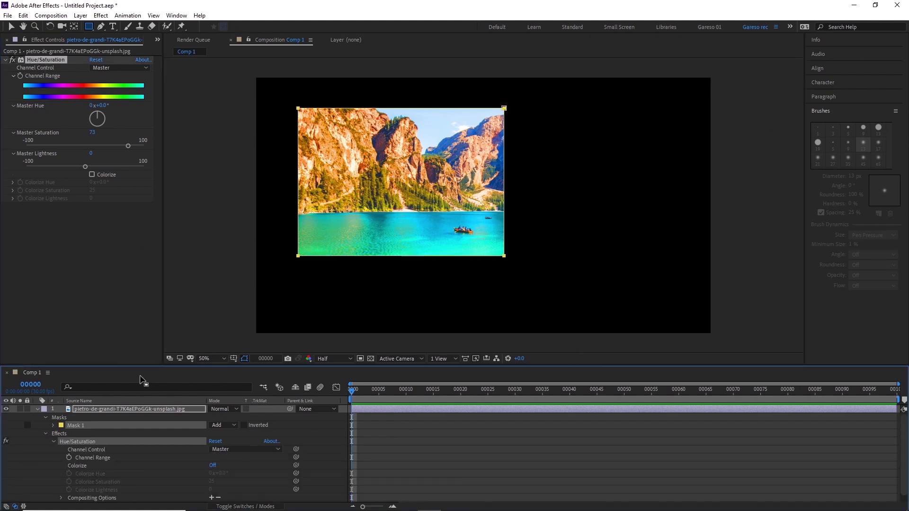
left_click_drag(141, 365, 156, 312)
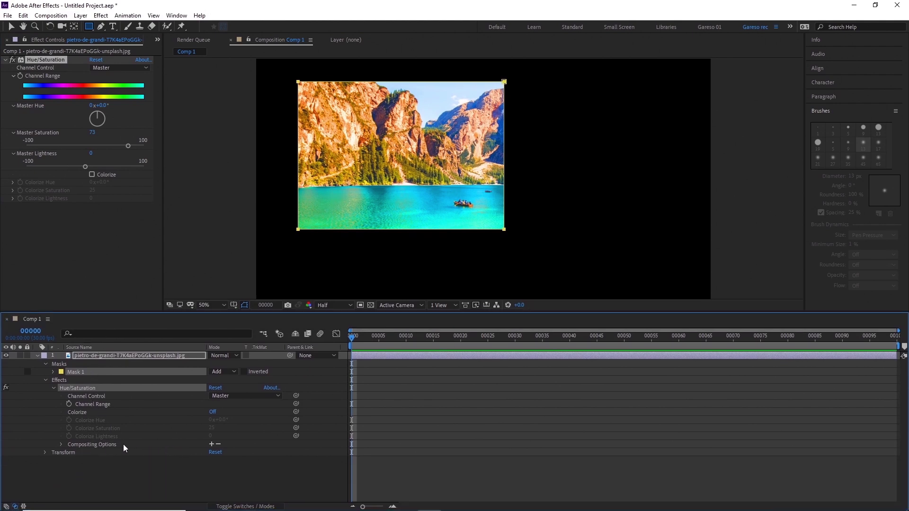
left_click(211, 444)
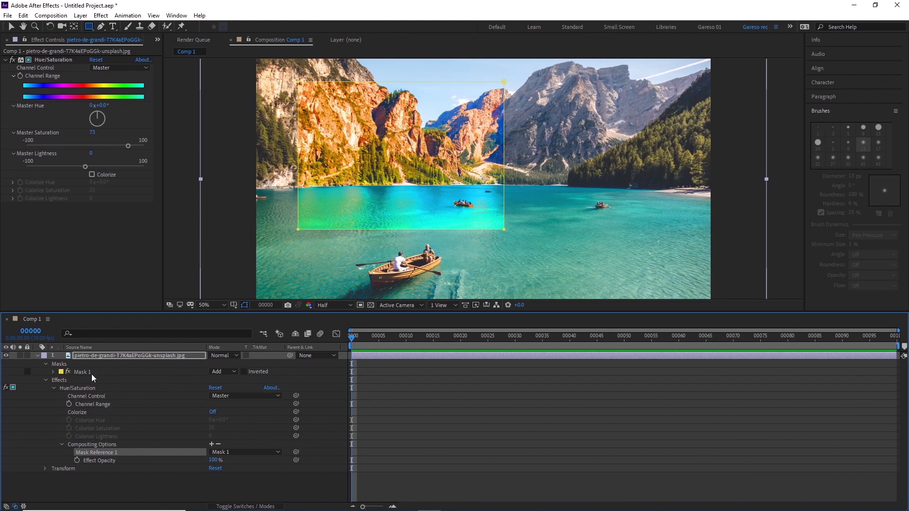
Draw a smaller rectangular mask over the right-hand mountains and shoreline and add it as a second Hue/Saturation mask reference
left_click(53, 372)
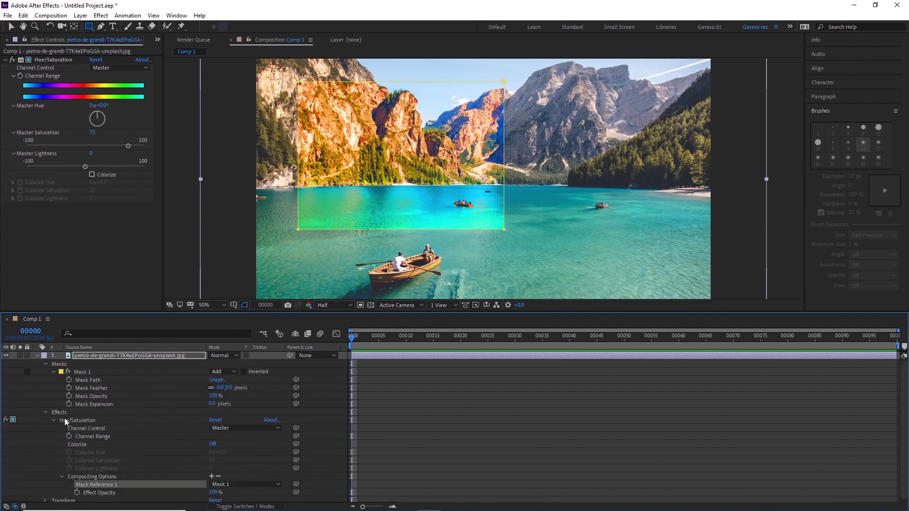
left_click(85, 419)
left_click_drag(535, 127, 609, 207)
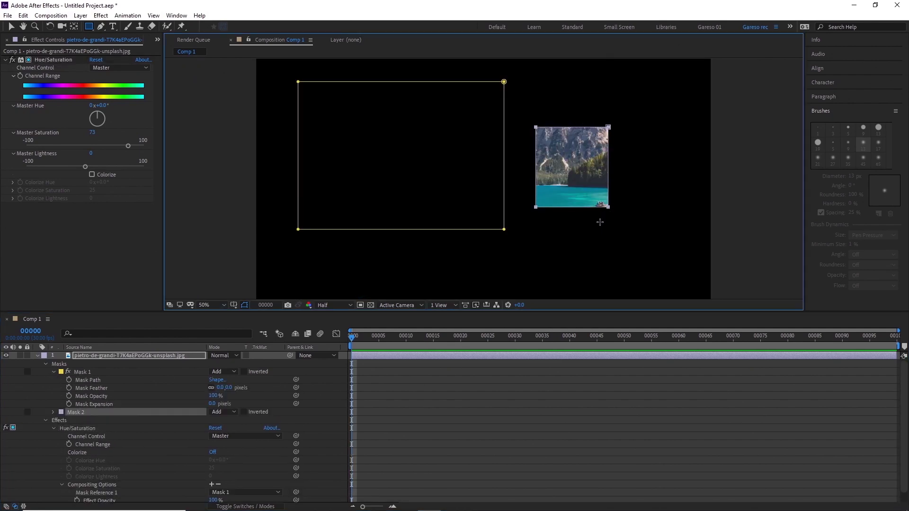
left_click(53, 372)
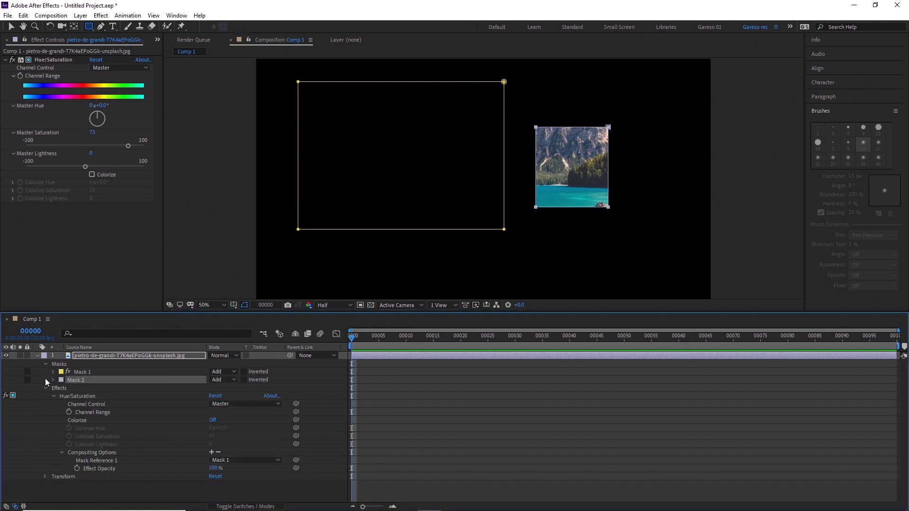
left_click(212, 452)
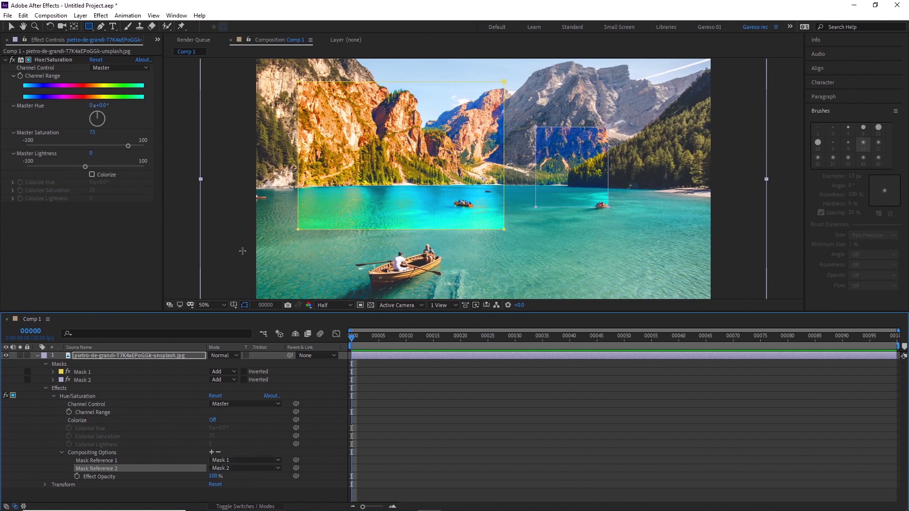
Apply the Curves effect to the photo and bend the RGB curve upward to brighten it
key("ctrl+space")
type("curves")
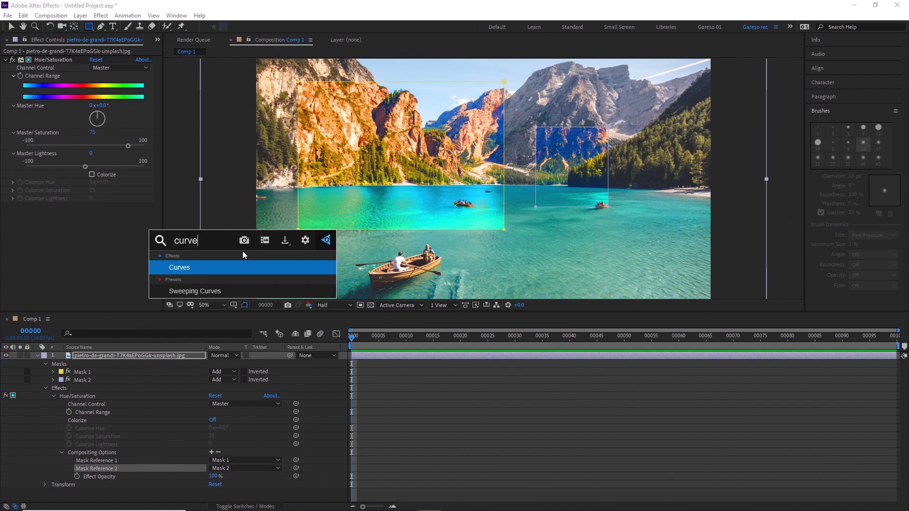
key("Return")
left_click_drag(97, 192, 72, 193)
Draw a wide rectangular mask across the water around the front boat and add it as the mask reference for Curves
key("q")
left_click_drag(266, 239, 676, 276)
left_click(35, 123)
scroll(834, 414, "down", 2)
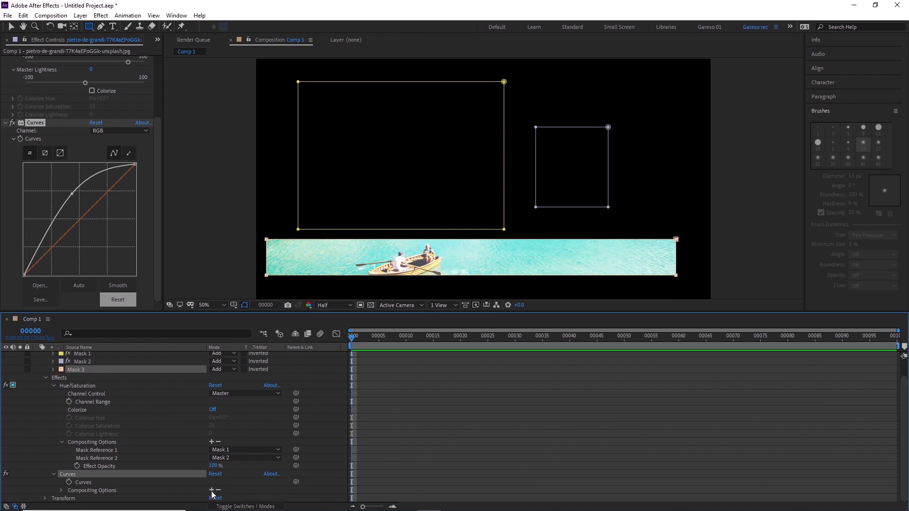
left_click(211, 490)
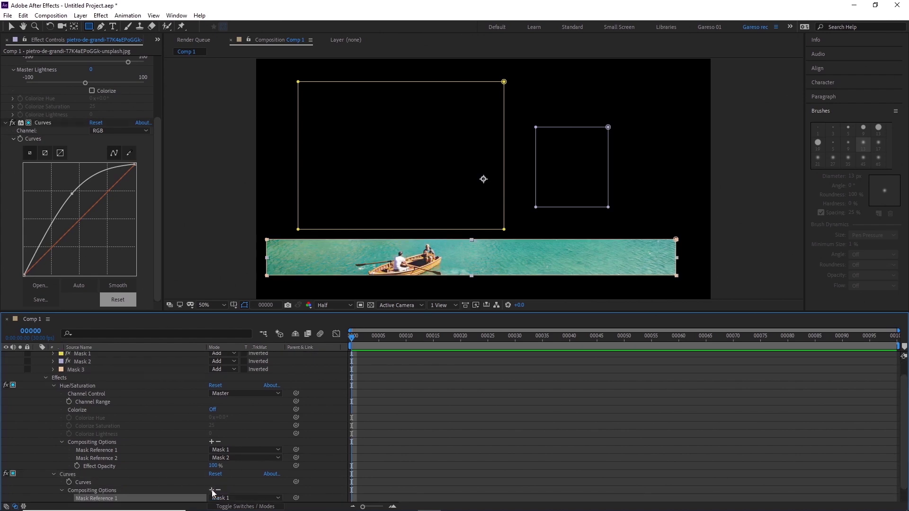
left_click(234, 501)
left_click(236, 487)
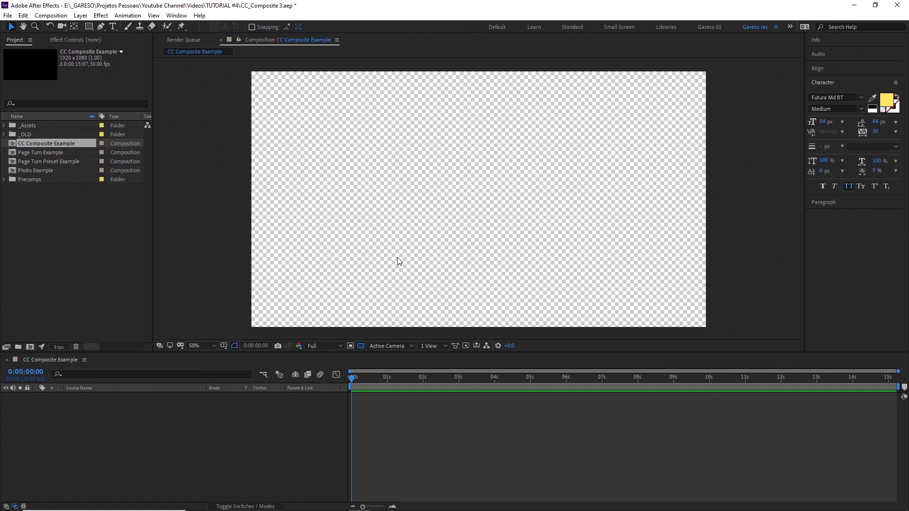
Draw a closed, rounded orange blob with the Pen tool left of center in the CC Composite Example composition
left_click(101, 26)
left_click(398, 150)
left_click_drag(378, 211, 388, 234)
left_click_drag(442, 253, 462, 247)
left_click_drag(496, 188, 493, 176)
left_click_drag(449, 140, 429, 139)
left_click(399, 151)
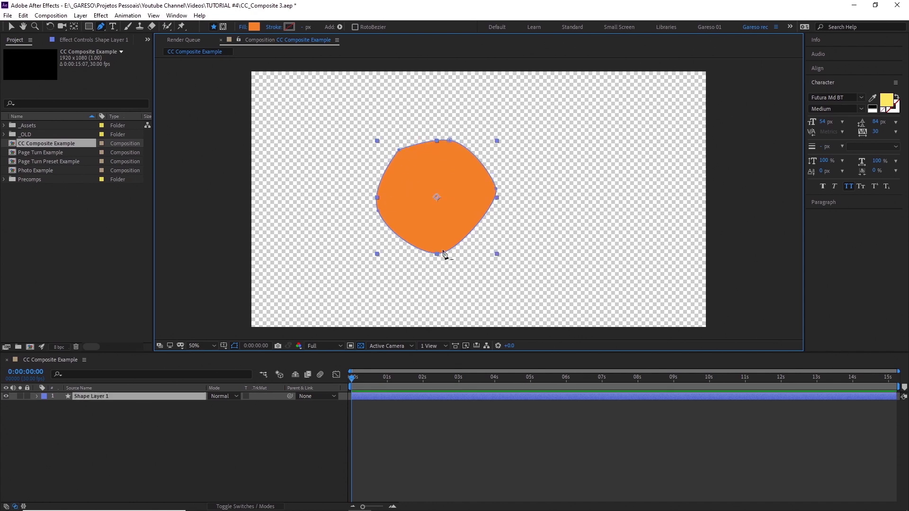
Apply Turbulent Displace to the orange blob with Amount 151 and Size 52
key("ctrl+space")
type("turbu")
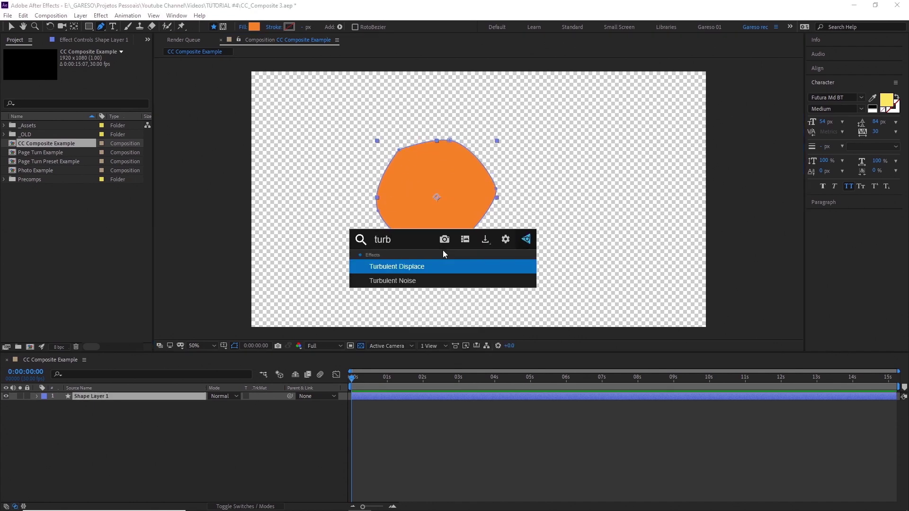
key("Return")
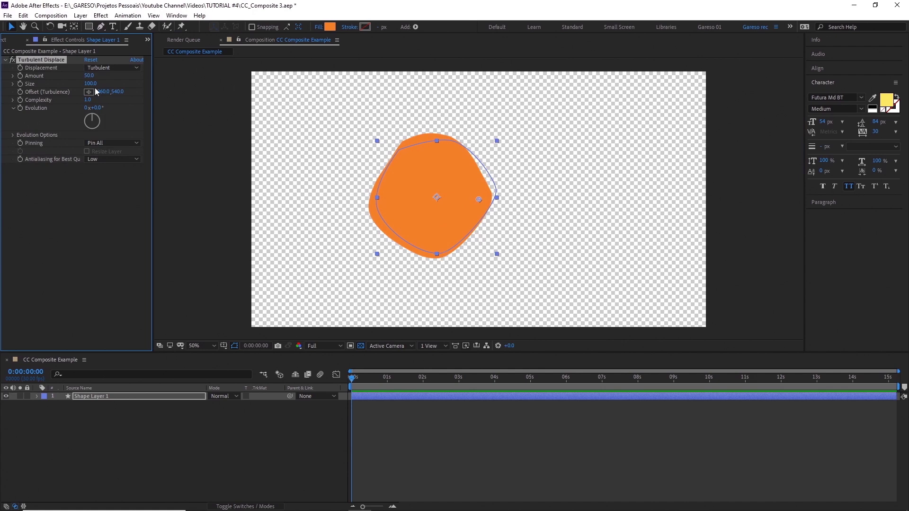
left_click_drag(89, 75, 67, 84)
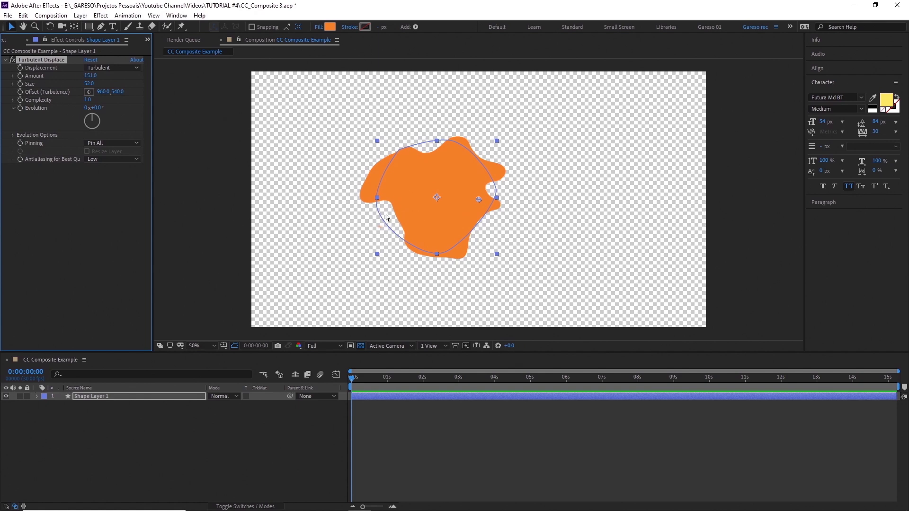
Add a red Fill effect to the distorted blob and select the shape layer
key("ctrl+space")
type("fill")
key("Return")
left_click(427, 196)
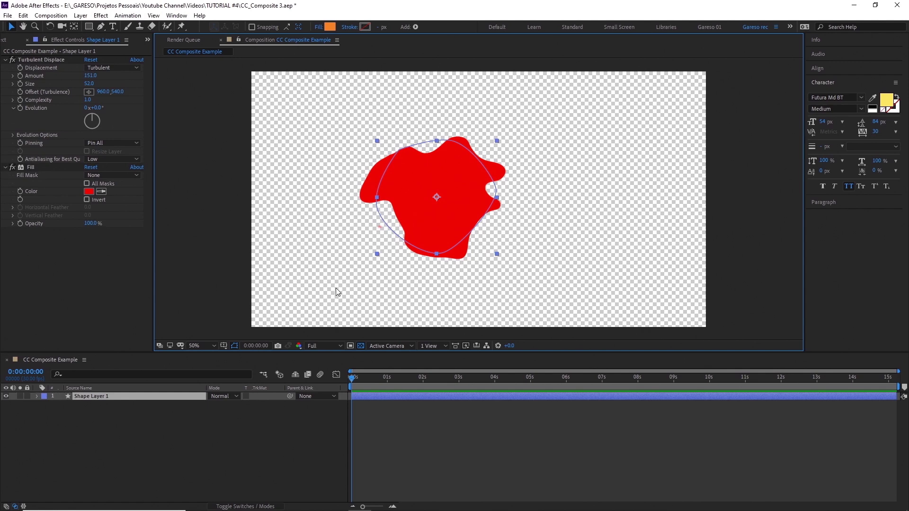
Apply CC Composite to the shape layer, turn off RGB Only, and set Composite Original to Behind
key("ctrl+space")
type("c")
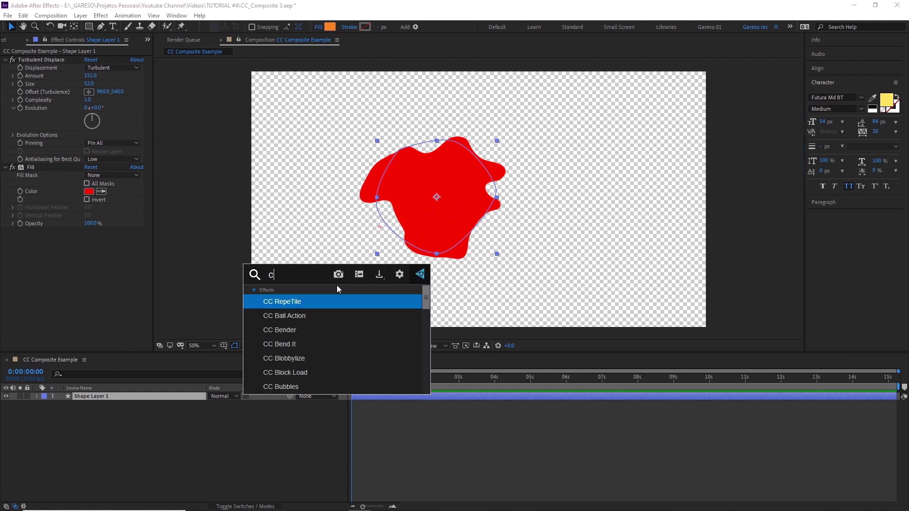
type("c comp")
key("Return")
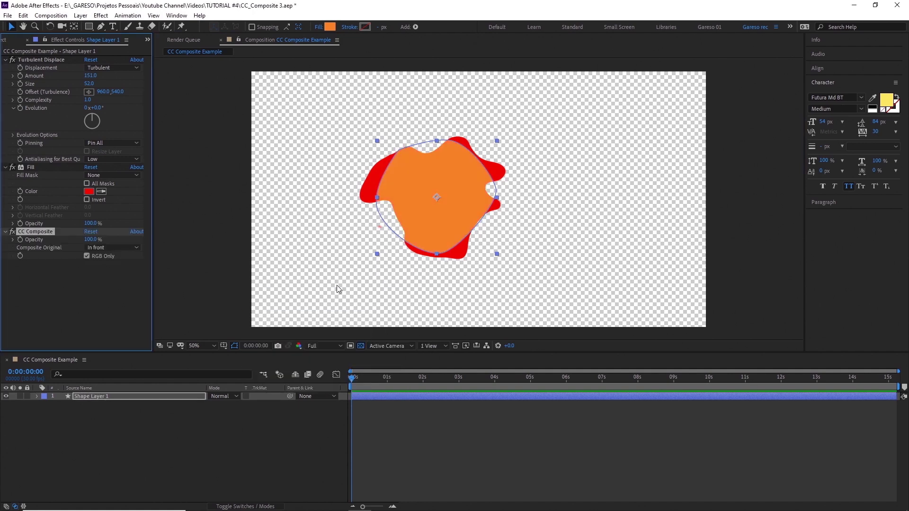
left_click(86, 256)
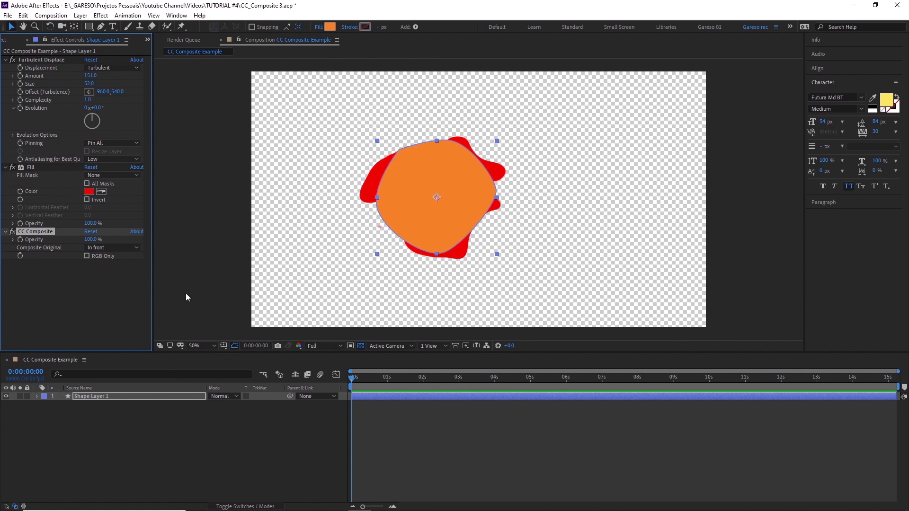
left_click(136, 247)
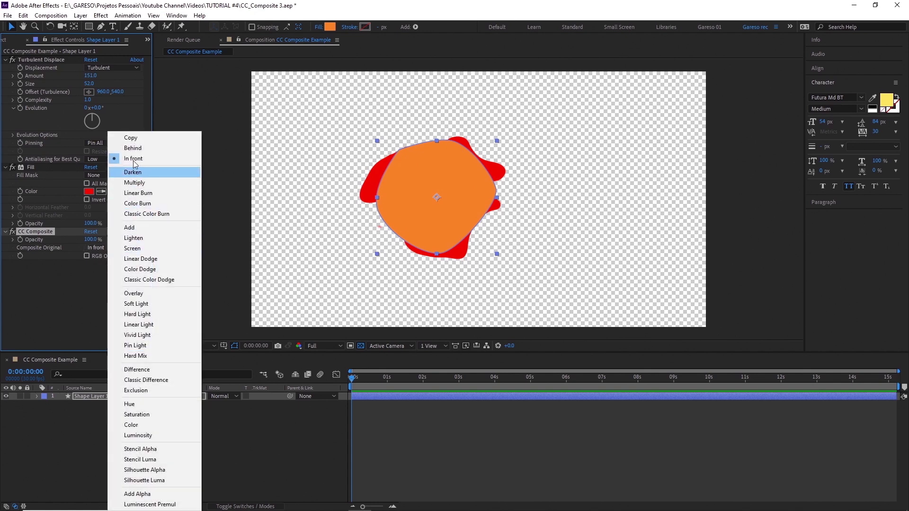
left_click(175, 147)
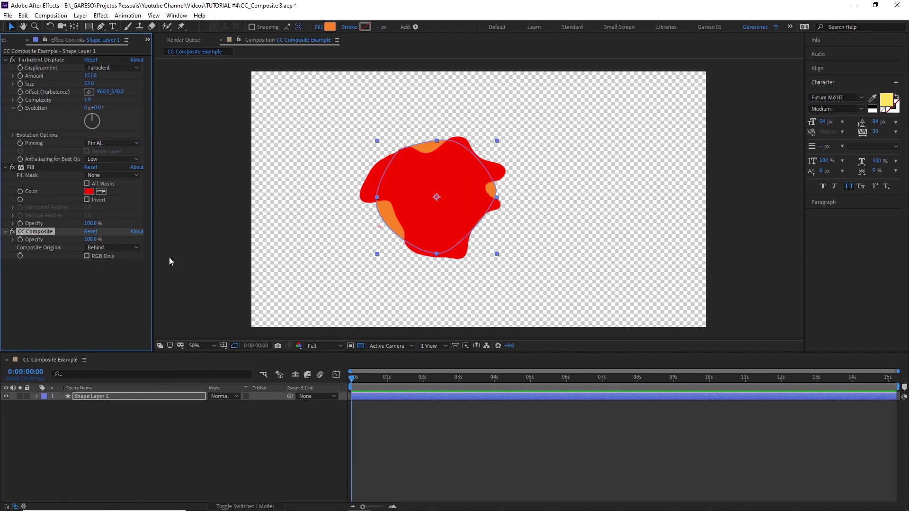
Compare the Composite Original options in CC Composite with the shape layer's blending modes
left_click(124, 247)
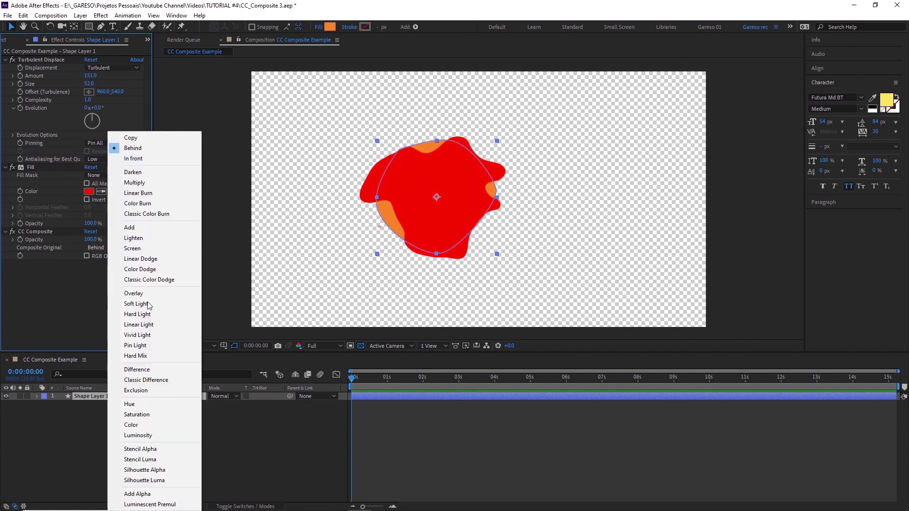
left_click(106, 289)
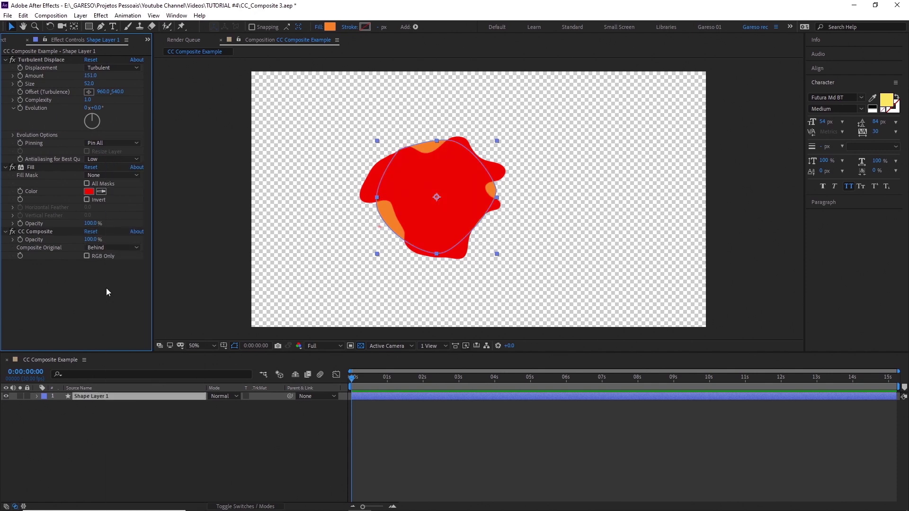
left_click(237, 396)
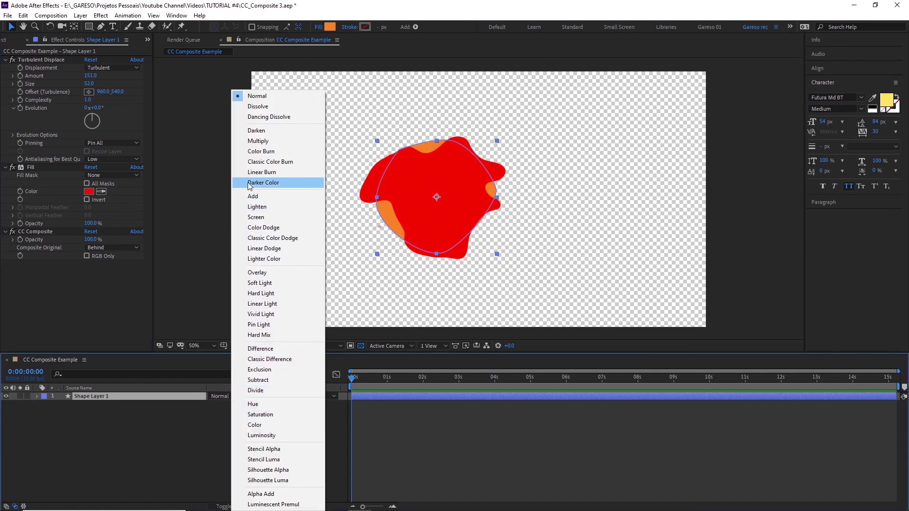
Open the Photo Example composition from the project
left_click(135, 300)
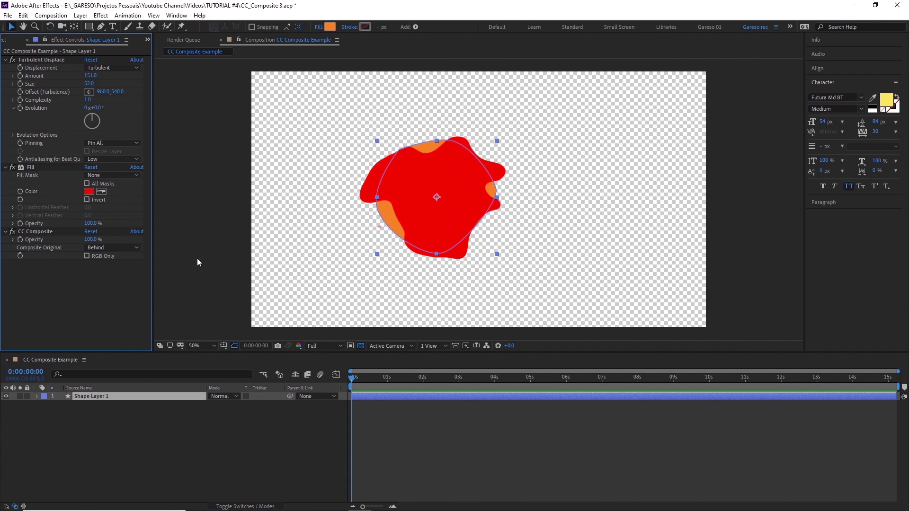
left_click(5, 41)
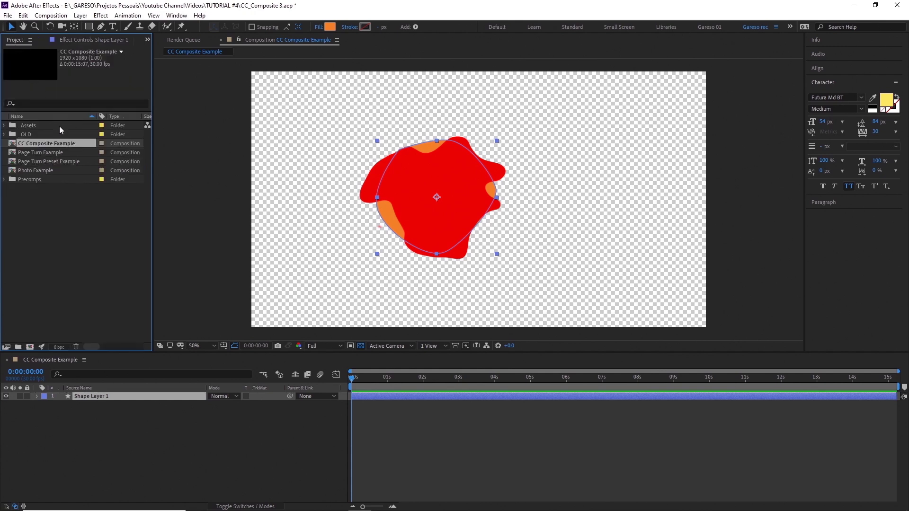
double_click(39, 171)
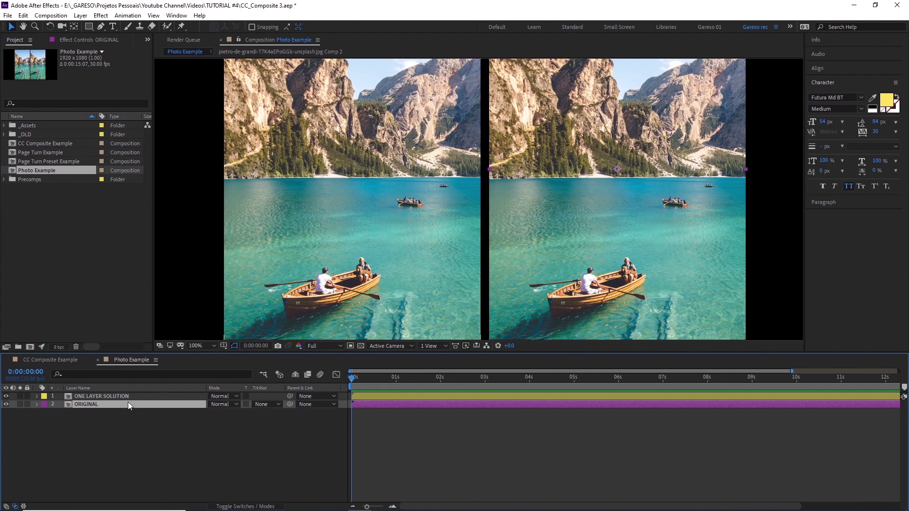
Duplicate the ORIGINAL layer and rename the copy EFFECT LAYER
key("ctrl+d")
key("Return")
key("BackSpace")
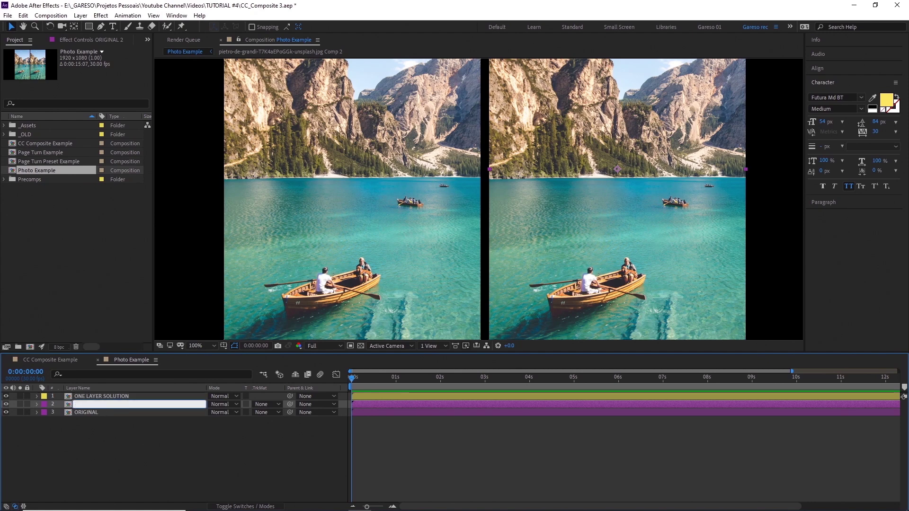
type("EFFECT LAYER")
key("Return")
Apply Fast Box Blur to EFFECT LAYER with Blur Radius 80 and Repeat Edge Pixels turned on
key("ctrl+space")
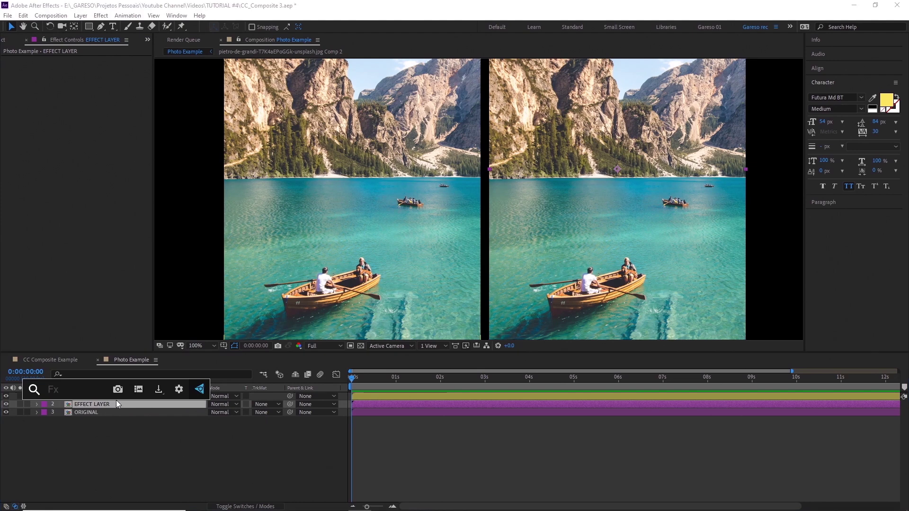
type("fast")
key("Return")
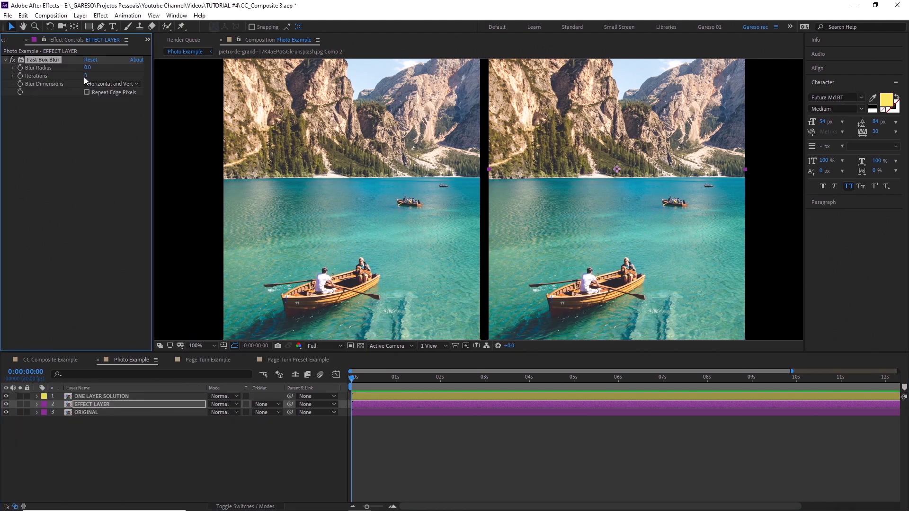
left_click(87, 68)
key("Return")
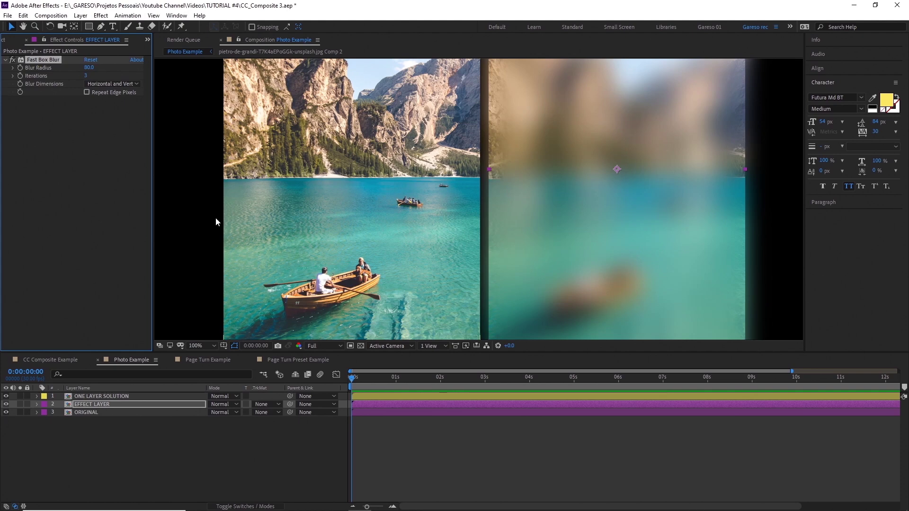
left_click(86, 93)
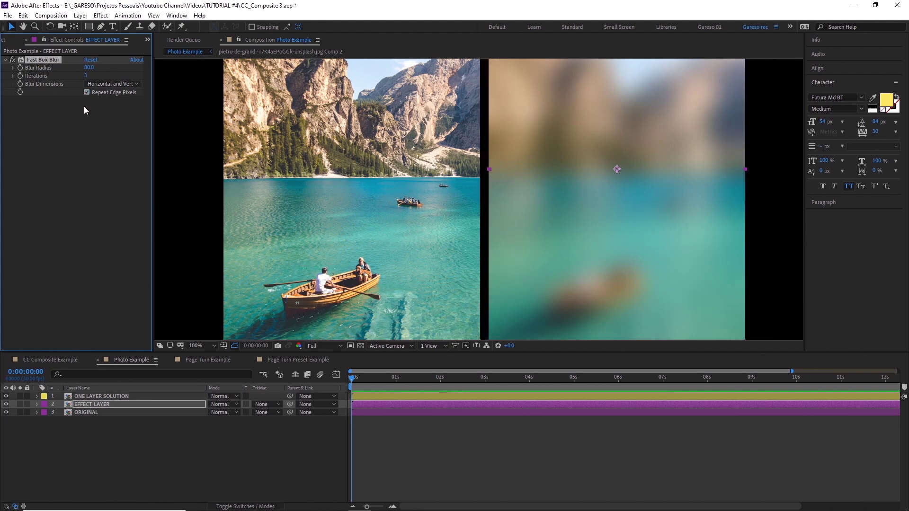
Add Curves to EFFECT LAYER with an S-shaped RGB contrast curve and set the layer's blending mode to Overlay
key("ctrl+space")
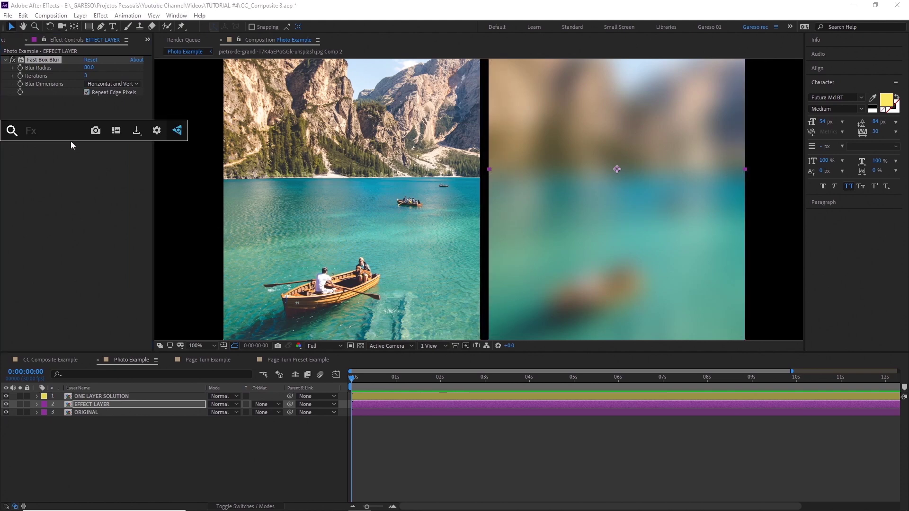
type("curves")
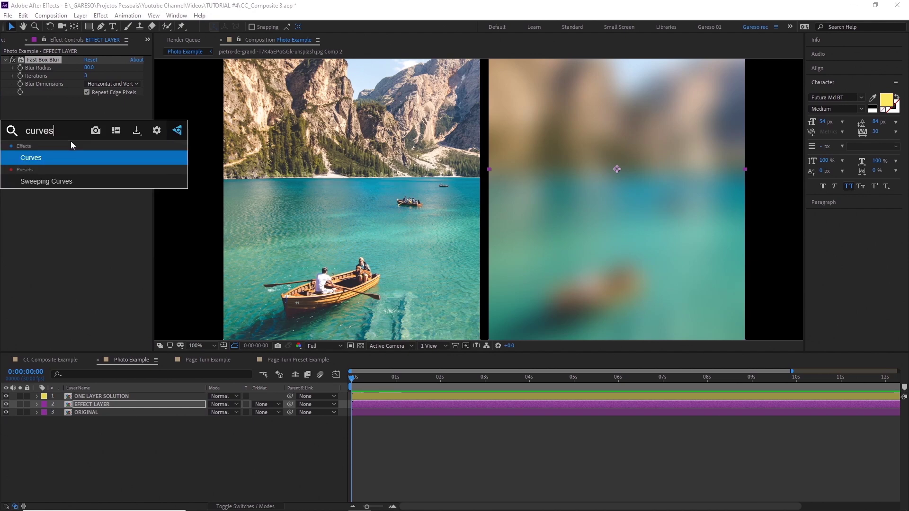
key("Return")
left_click_drag(108, 167, 95, 156)
left_click_drag(53, 205, 68, 218)
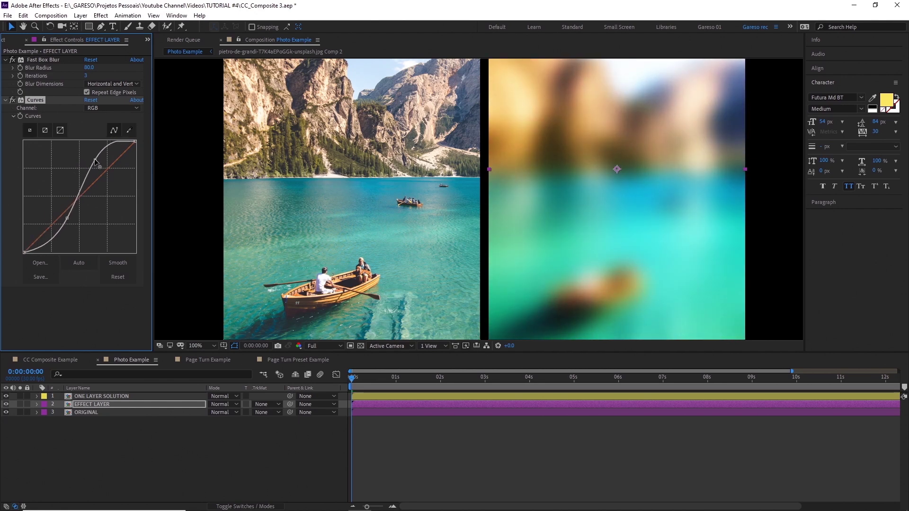
left_click(231, 405)
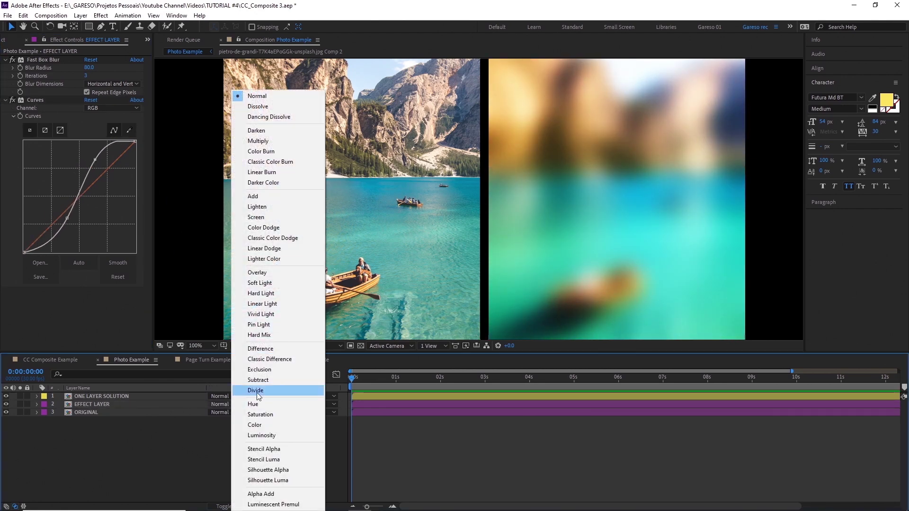
left_click(258, 273)
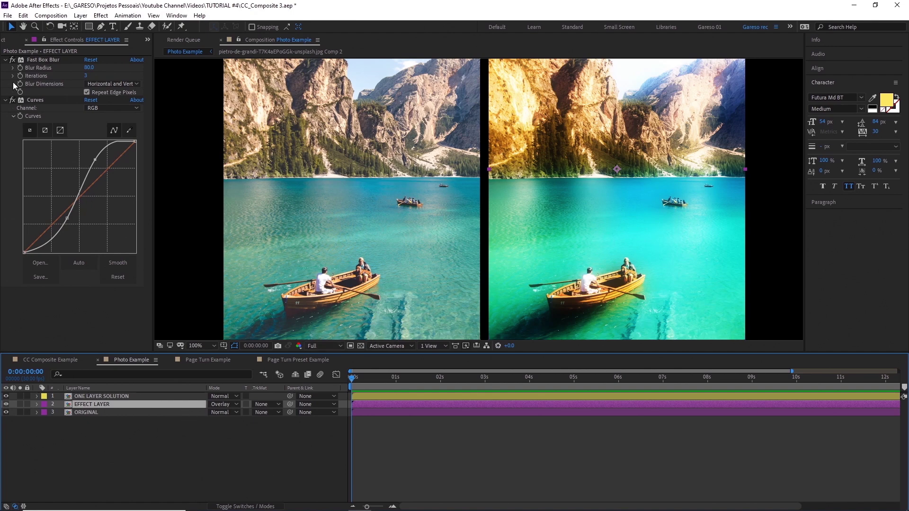
Copy Fast Box Blur and Curves from EFFECT LAYER to the ONE LAYER SOLUTION layer and collapse their settings
left_click(42, 60)
left_click(36, 100, "shift")
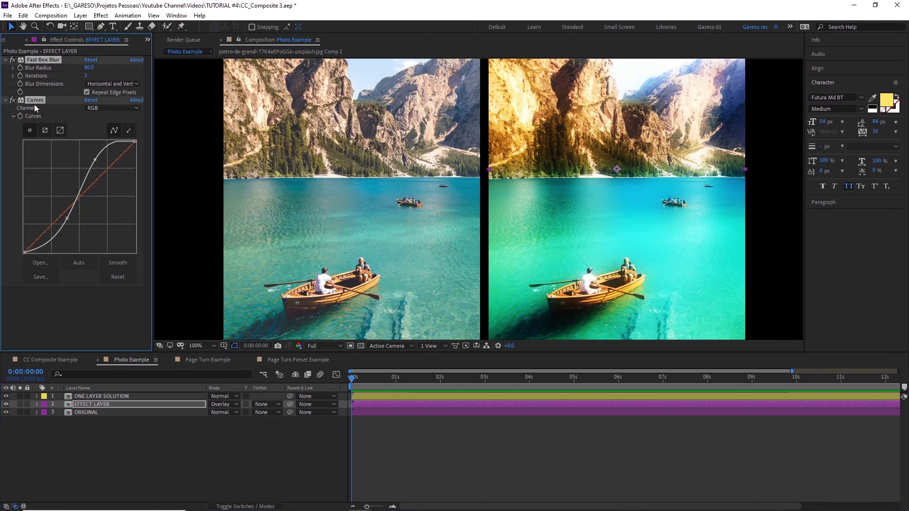
left_click(94, 397)
key("ctrl+v")
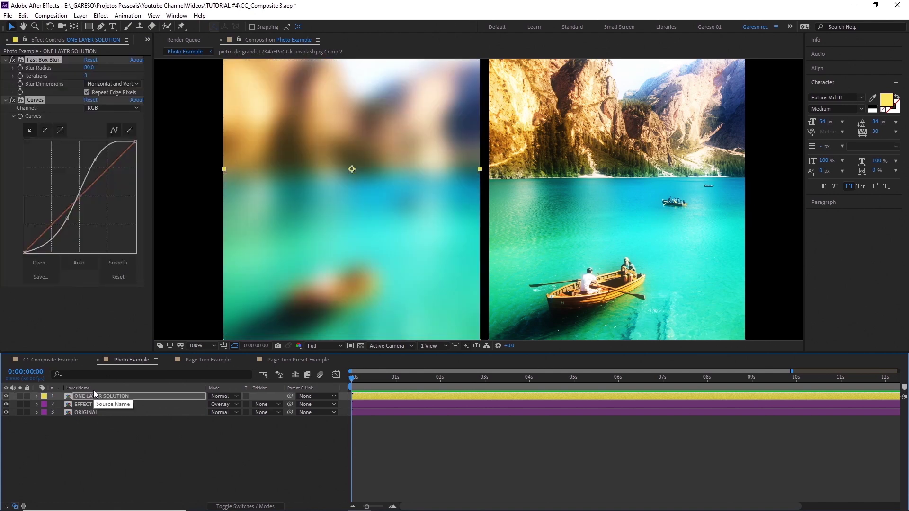
left_click(5, 61)
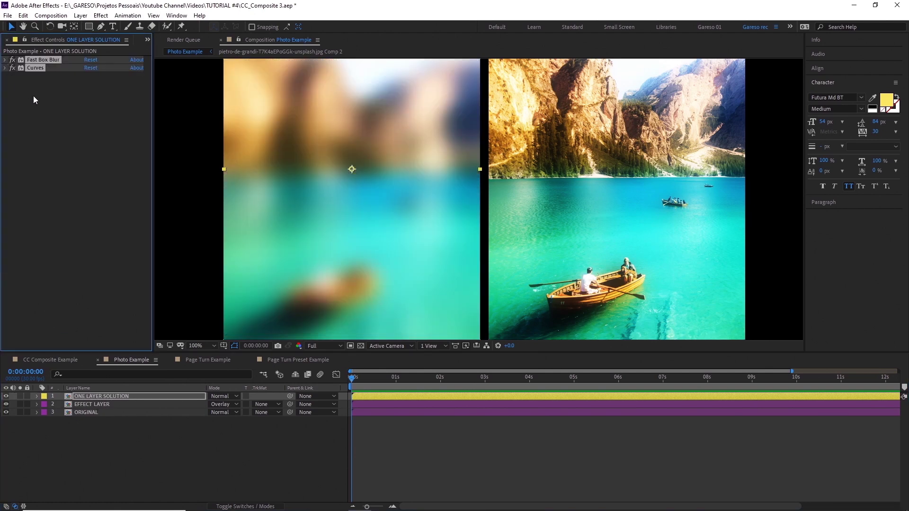
Apply CC Composite to ONE LAYER SOLUTION and set Composite Original to Overlay
key("ctrl+space")
type("cc comp")
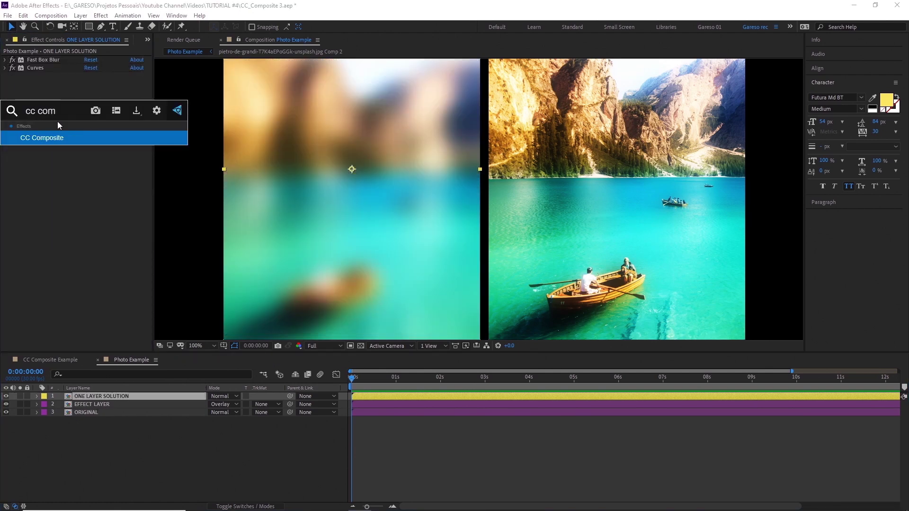
key("Return")
left_click(130, 91)
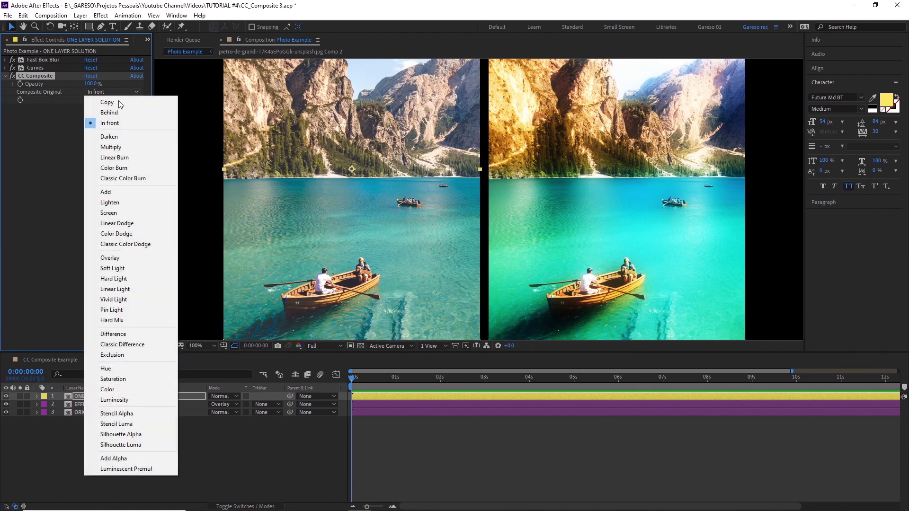
left_click(109, 258)
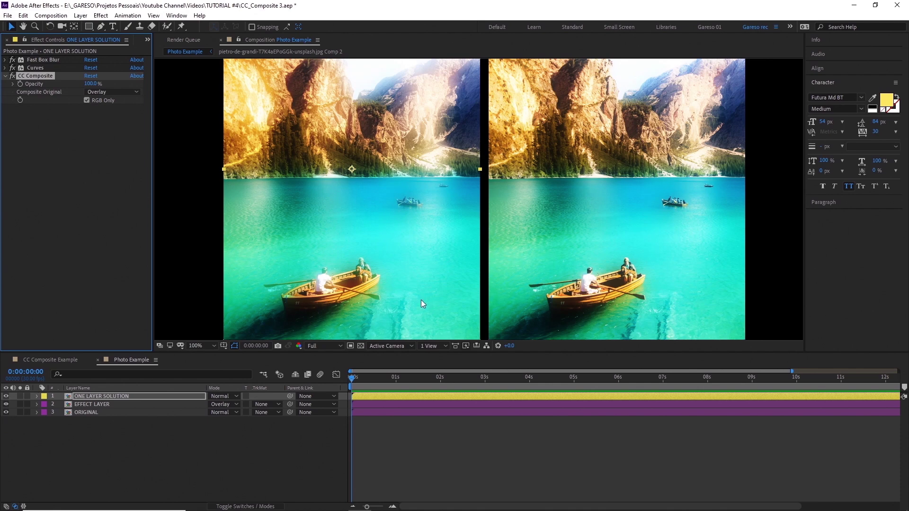
Move EFFECT LAYER beneath ORIGINAL and set ORIGINAL's blending mode to Overlay
left_click_drag(99, 408, 98, 421)
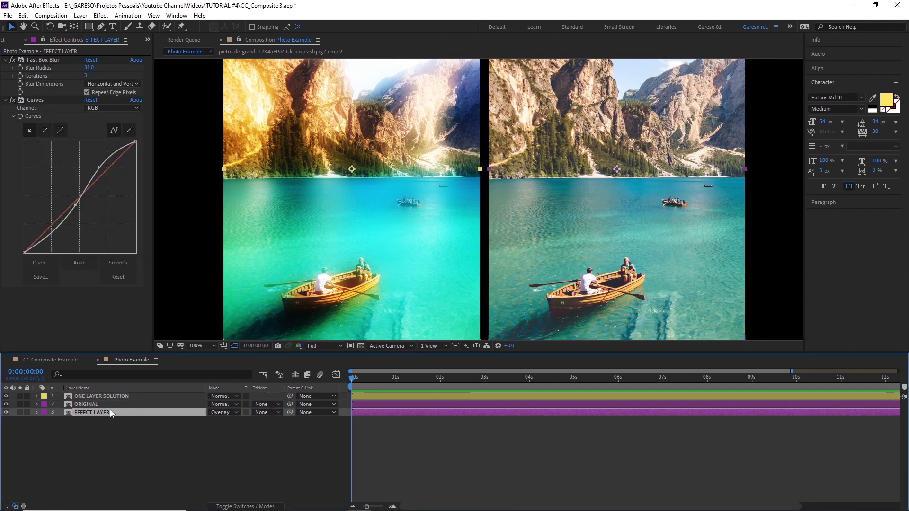
left_click(222, 404)
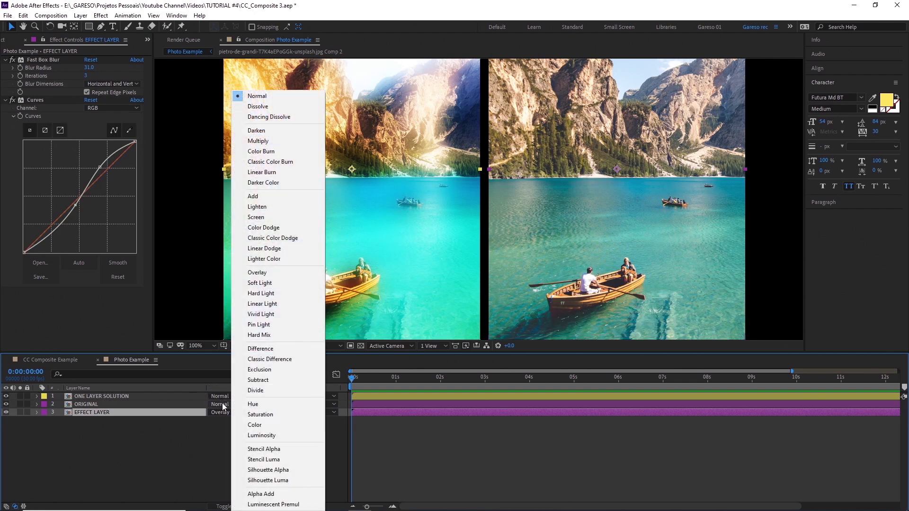
left_click(255, 273)
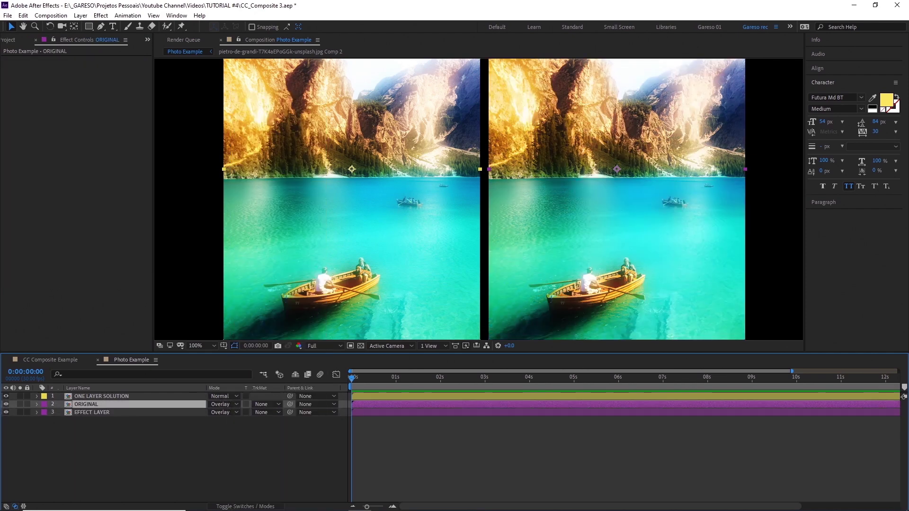
Move ORIGINAL back beneath EFFECT LAYER and apply Compound Arithmetic to ONE LAYER SOLUTION
left_click_drag(95, 406, 92, 413)
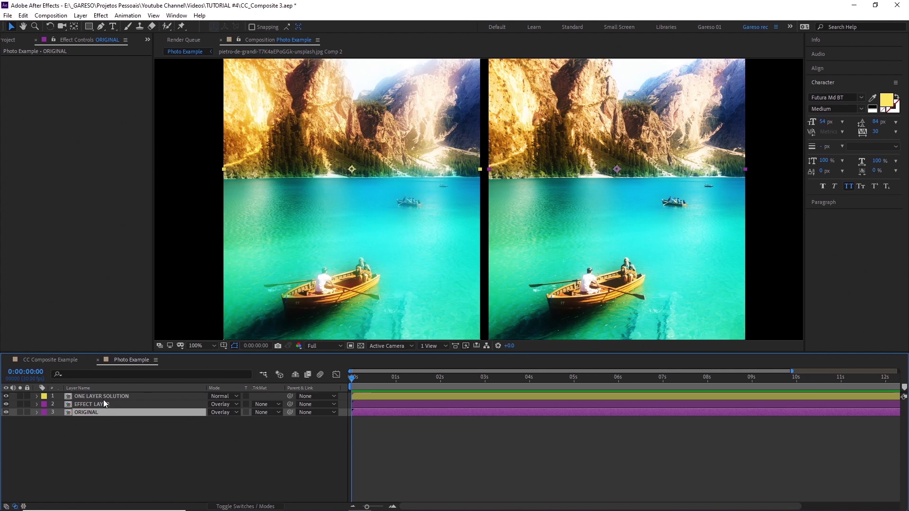
left_click(116, 397)
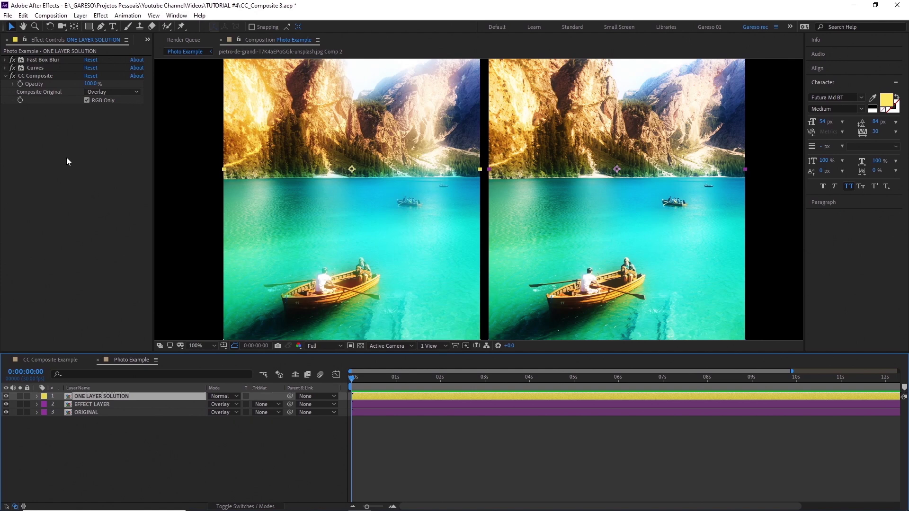
key("ctrl+space")
type("compou")
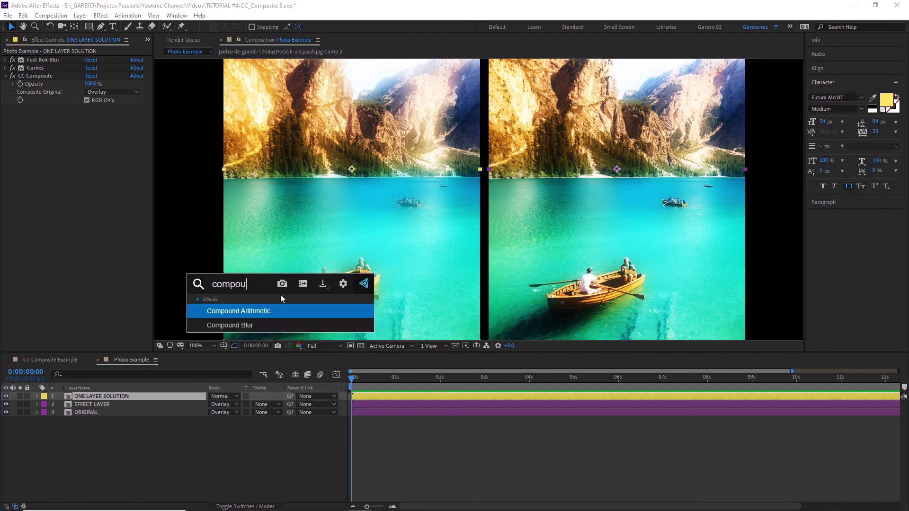
key("Return")
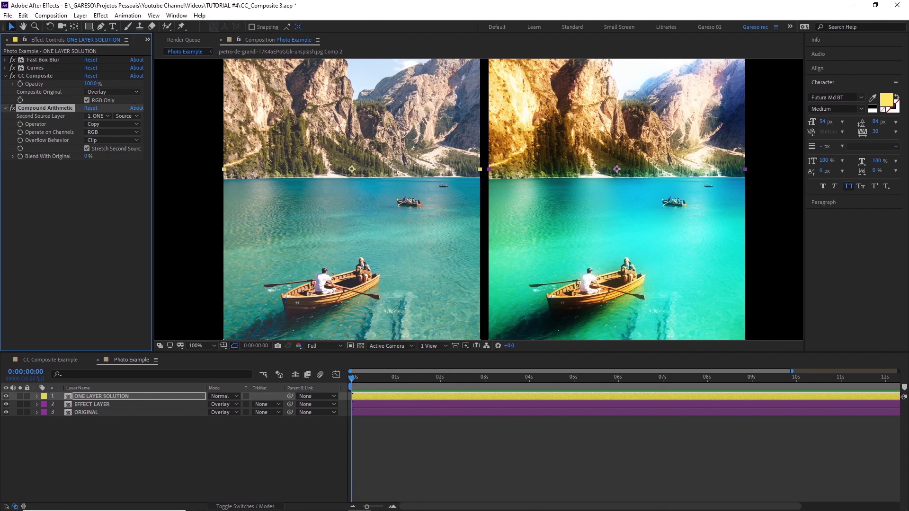
Disable CC Composite and set Compound Arithmetic to use ONE LAYER SOLUTION as second source with the Overlay operator
left_click(13, 77)
left_click(98, 117)
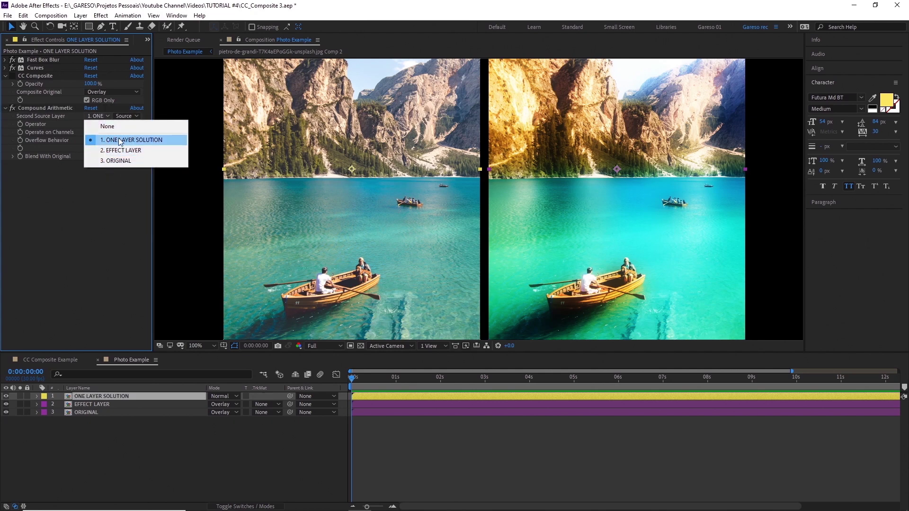
left_click(119, 141)
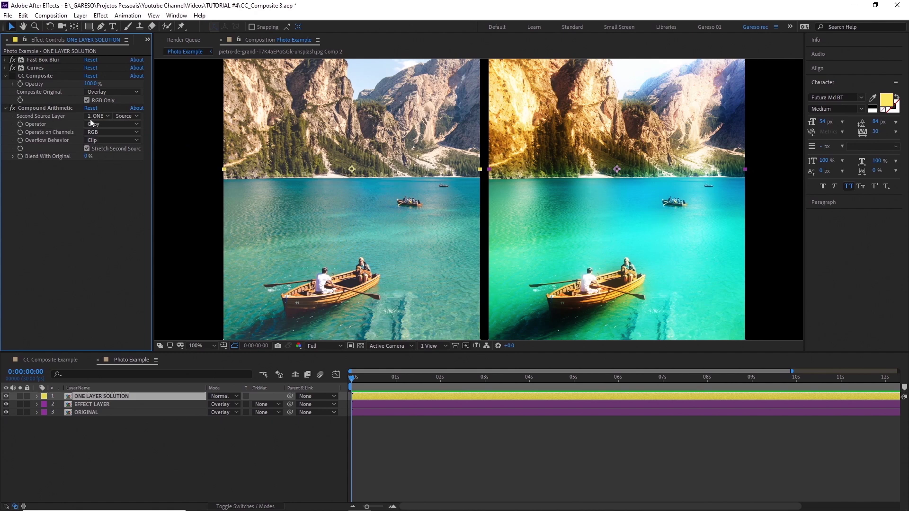
left_click(116, 124)
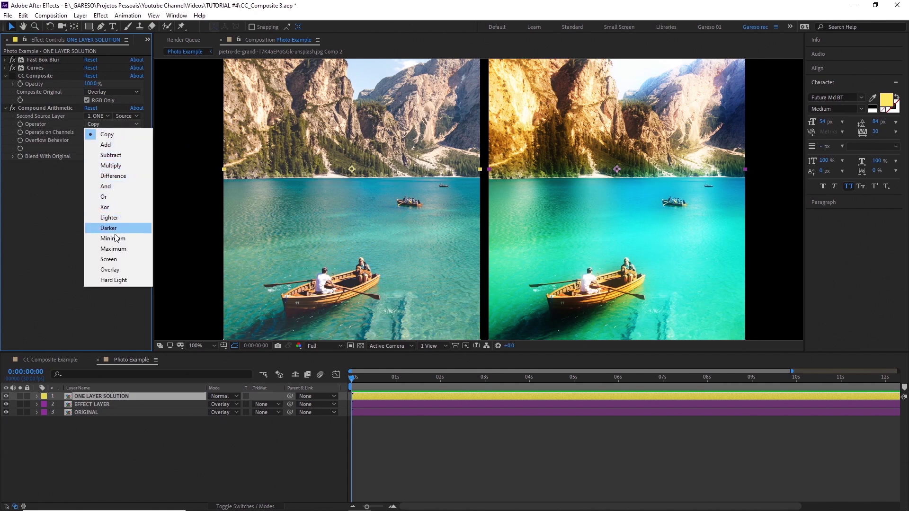
left_click(110, 270)
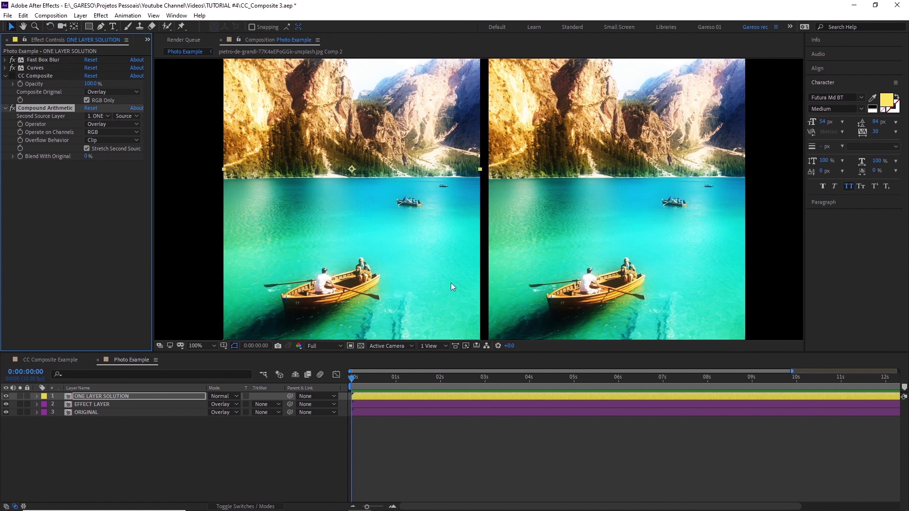
Review the Composite Original blending options offered by CC Composite
left_click(99, 234)
left_click(131, 89)
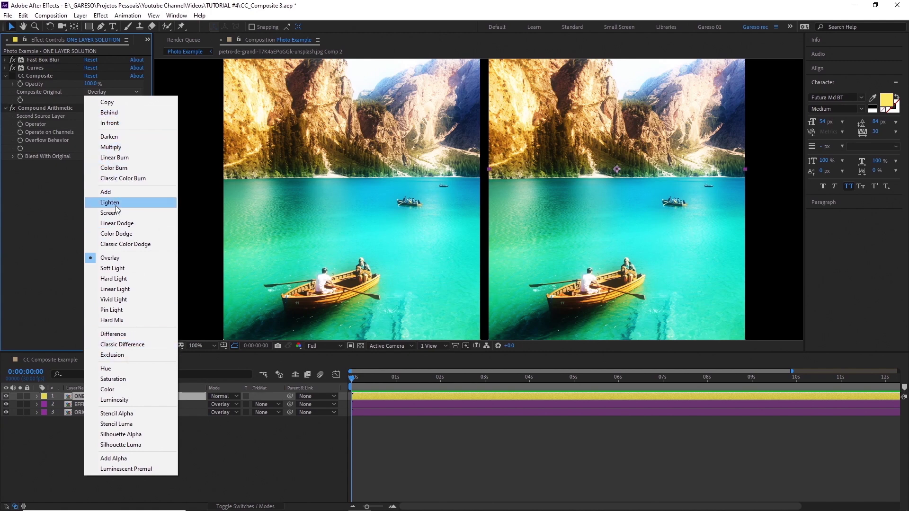
left_click(49, 189)
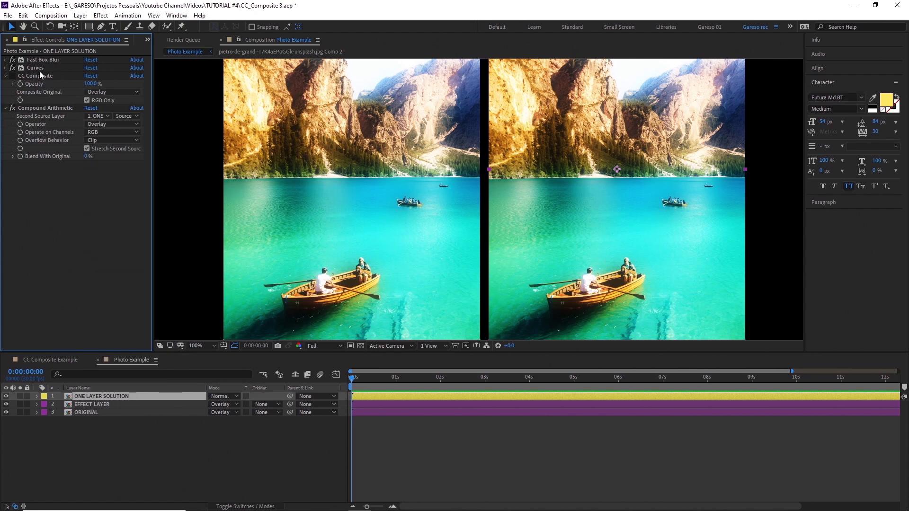
Switch ONE LAYER SOLUTION from Compound Arithmetic back to CC Composite and move EFFECT LAYER beneath ORIGINAL
left_click(13, 108)
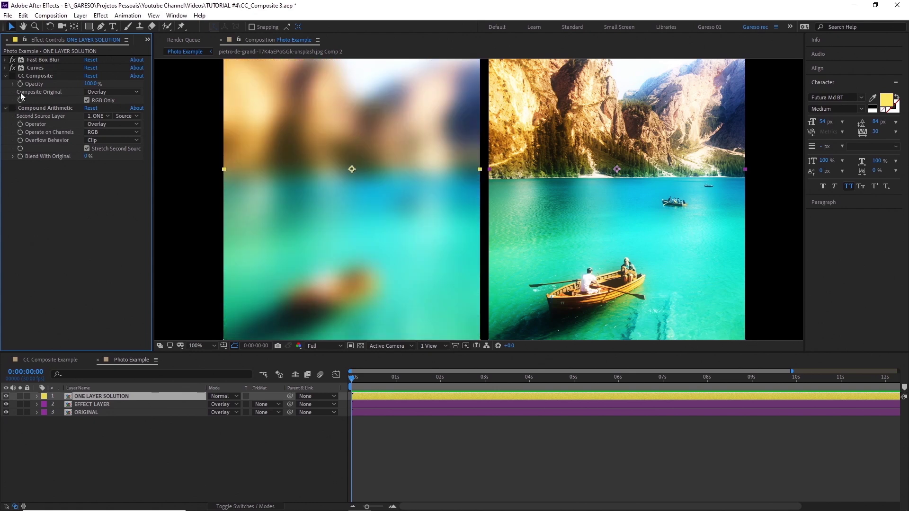
left_click(12, 76)
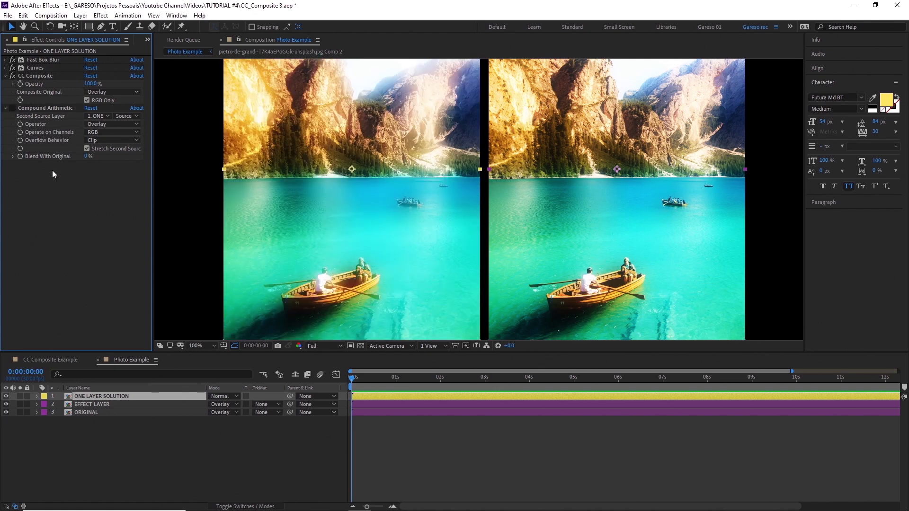
left_click_drag(85, 407, 88, 414)
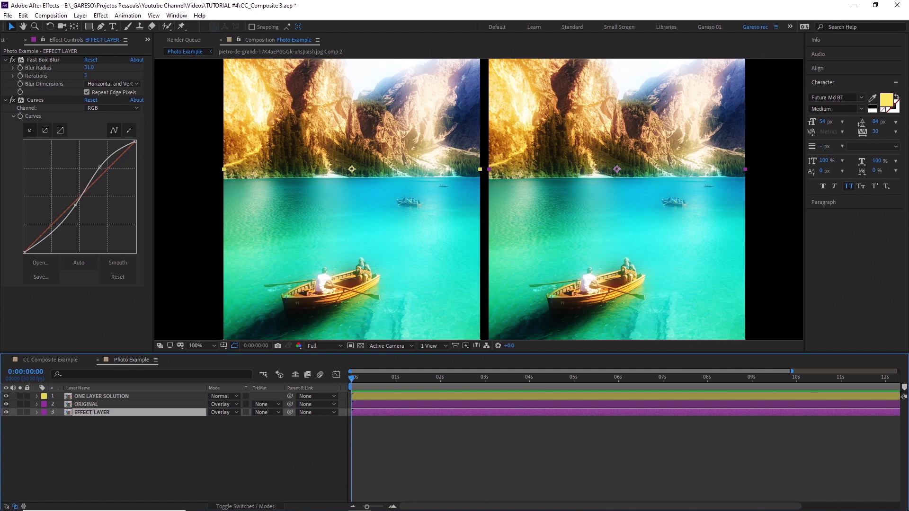
Switch ONE LAYER SOLUTION from CC Composite to Compound Arithmetic and move ORIGINAL beneath EFFECT LAYER
left_click(99, 396)
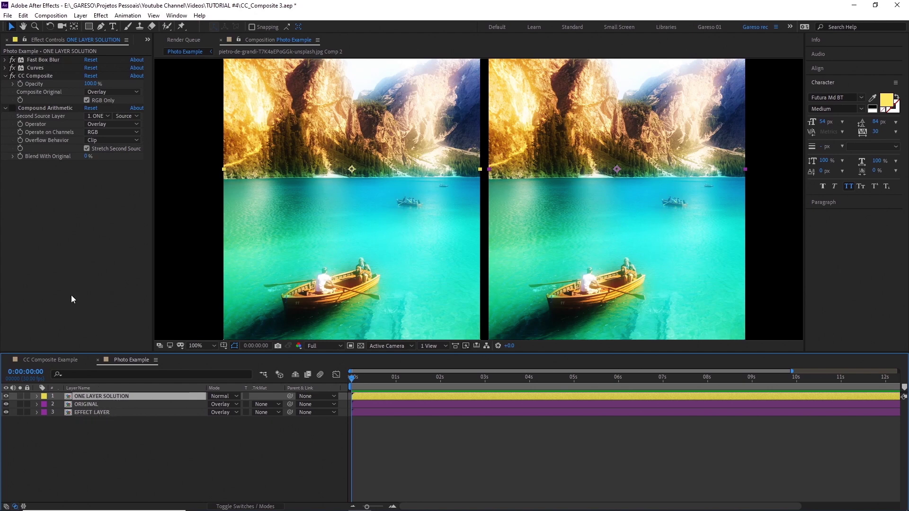
left_click(13, 108)
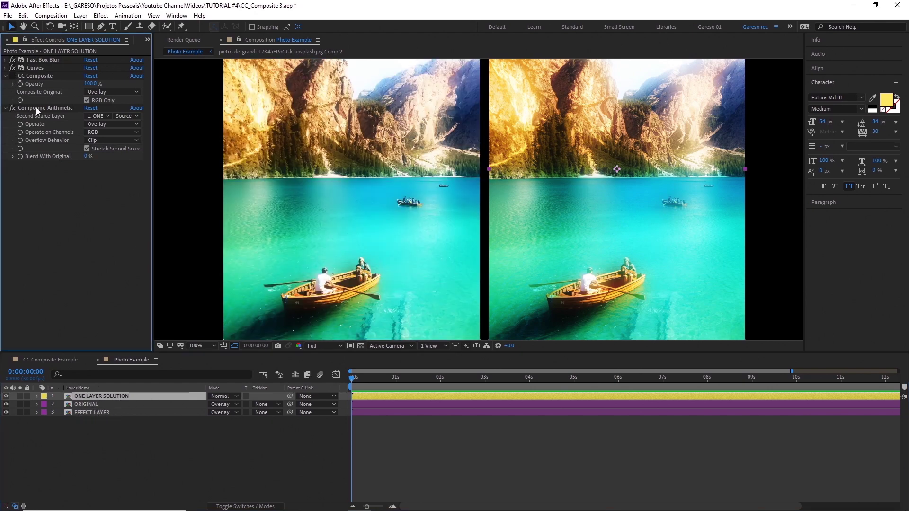
left_click_drag(87, 405, 90, 414)
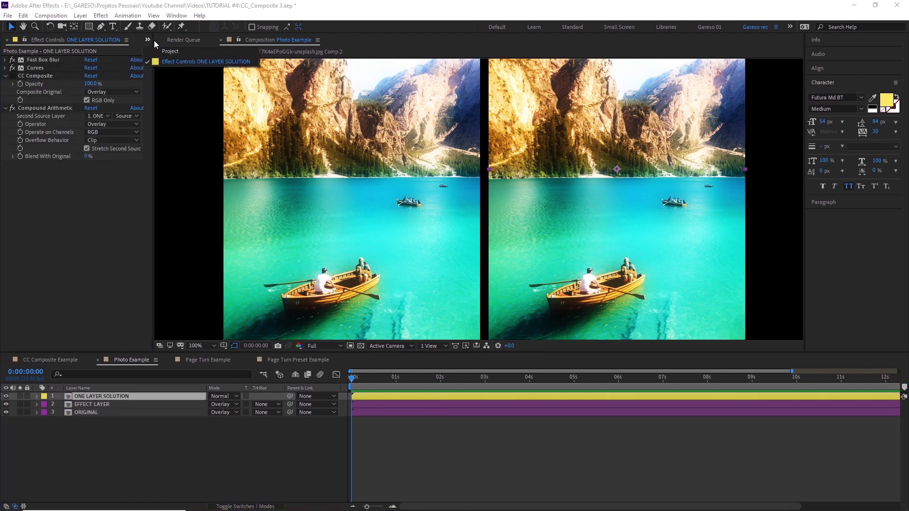
Open the Page Turn Example composition and draw a roughly square orange rectangle shape just left of the frame's centre
left_click(185, 53)
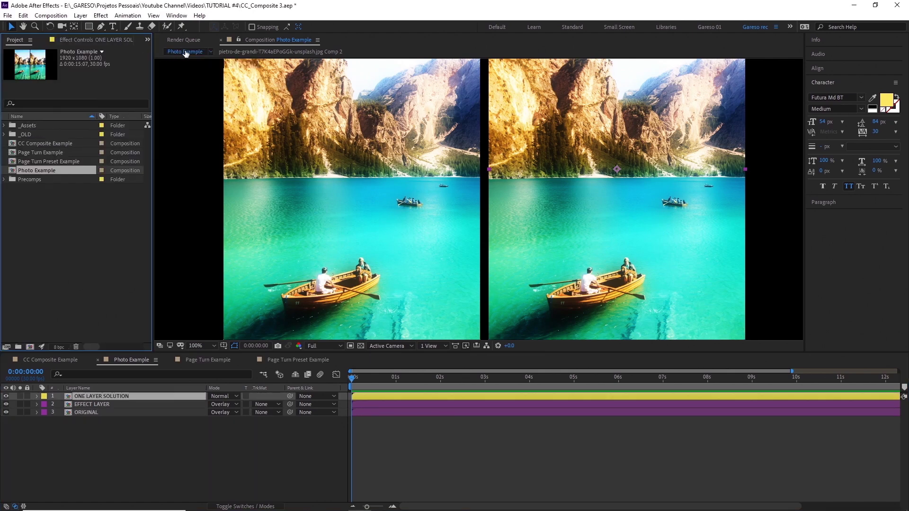
double_click(53, 154)
key("q")
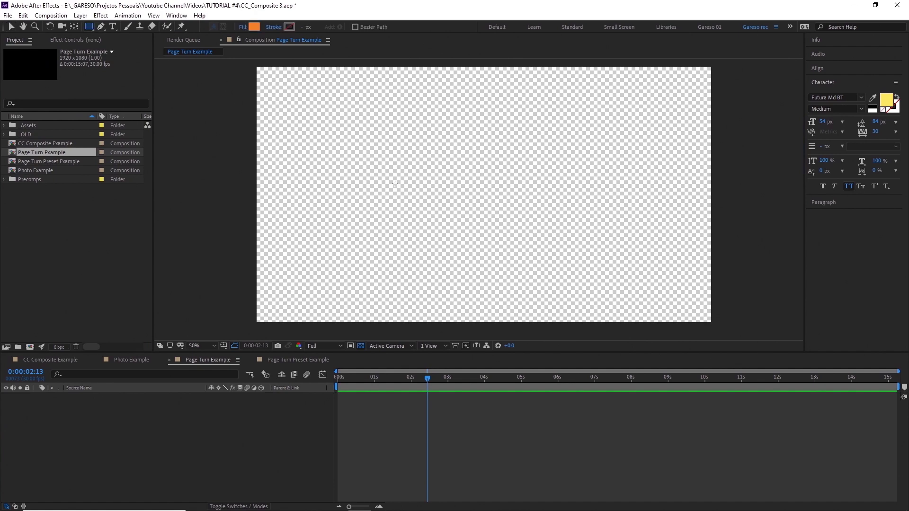
mouse_move(361, 133)
left_mouse_down()
mouse_move(468, 264)
mouse_move(500, 276)
left_mouse_up()
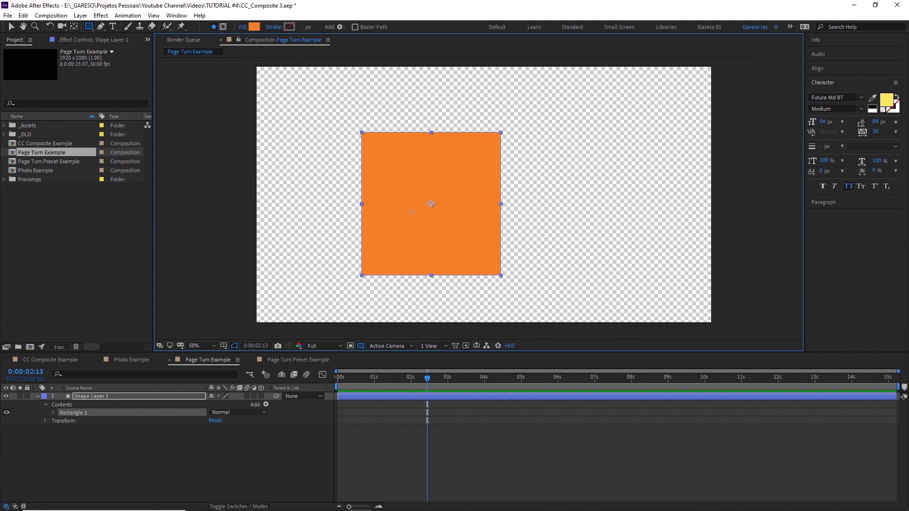
Apply CC Page Turn to the orange square and set its Controls to Top Right Corner
key("v")
key("ctrl+space")
type("pag")
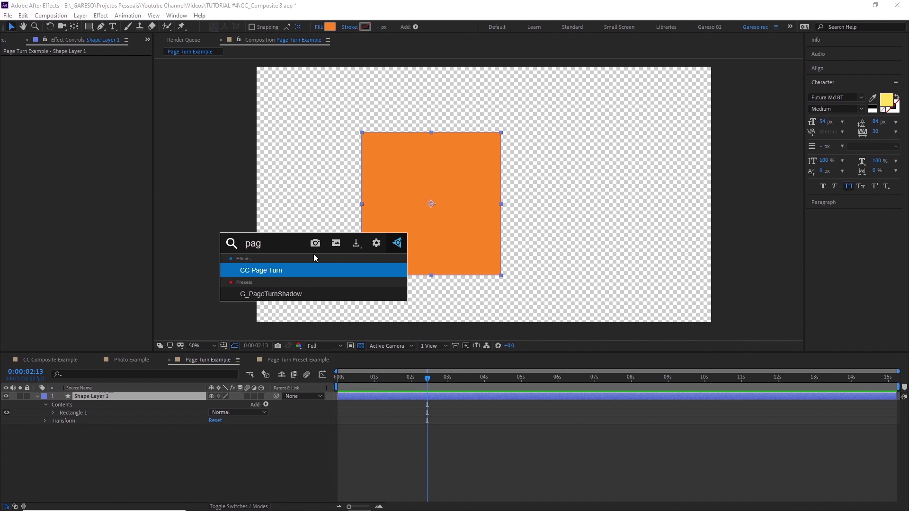
key("Return")
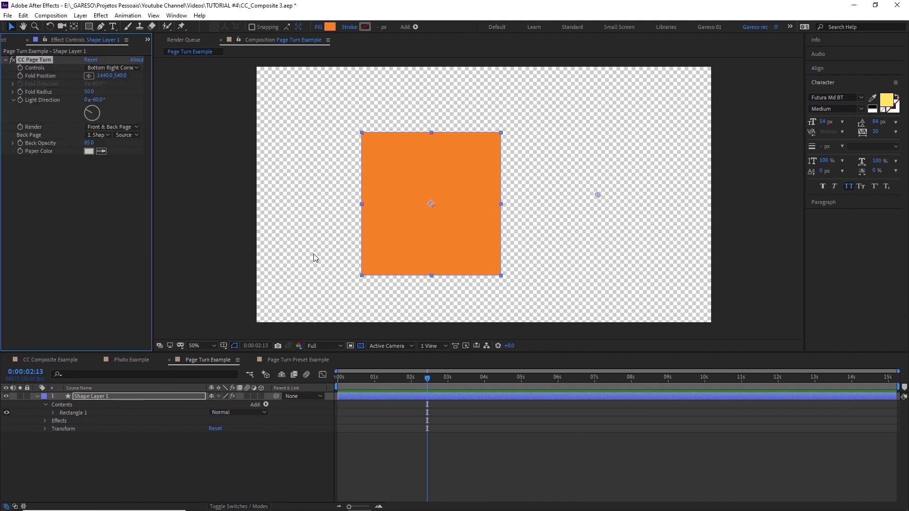
left_click(123, 68)
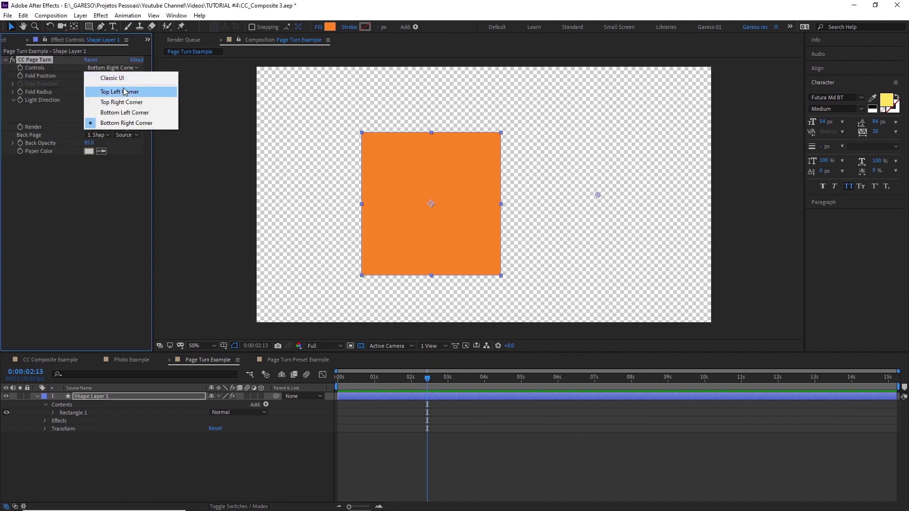
left_click(122, 103)
Set CC Page Turn's Back Page to None and its Back Opacity to 100
left_click_drag(436, 167, 455, 184)
left_click(105, 137)
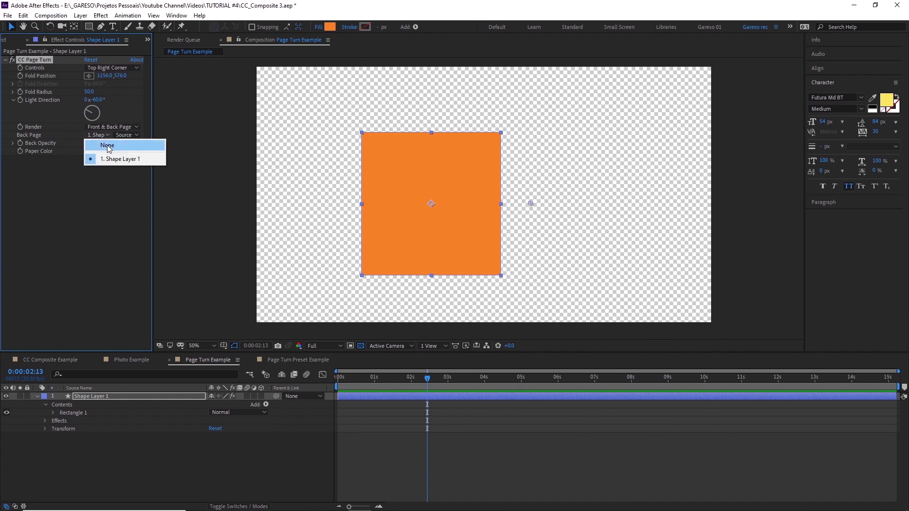
left_click(100, 144)
left_click_drag(89, 142, 97, 143)
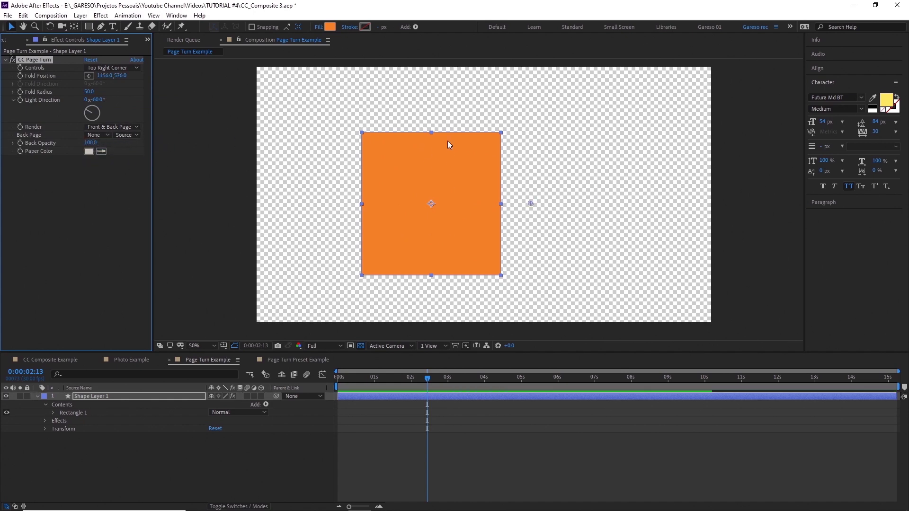
Move the fold position to about 98, 1240 to curl the square's top right corner inward
left_click_drag(527, 208, 352, 318)
key("ctrl+z")
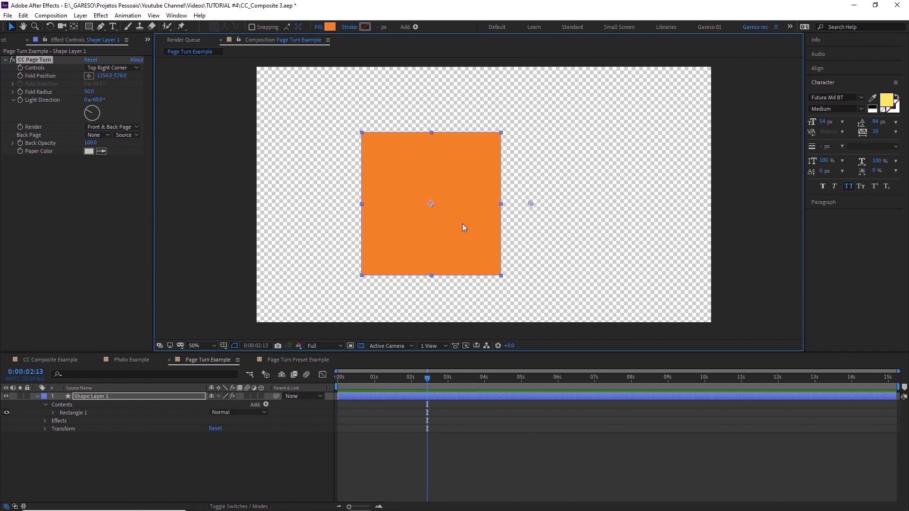
left_click_drag(530, 202, 279, 360)
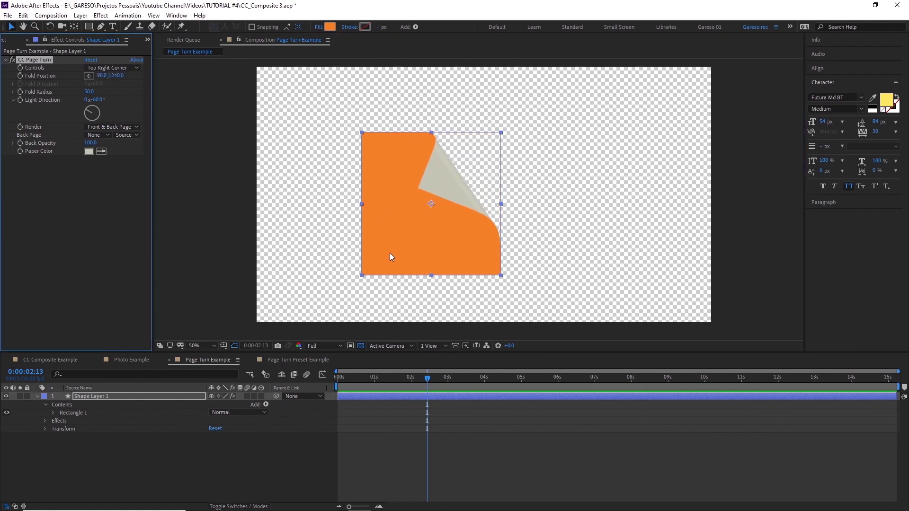
Duplicate Shape Layer 1 and set the copy's CC Page Turn Render option to Back Page
left_click(94, 397)
key("ctrl+d")
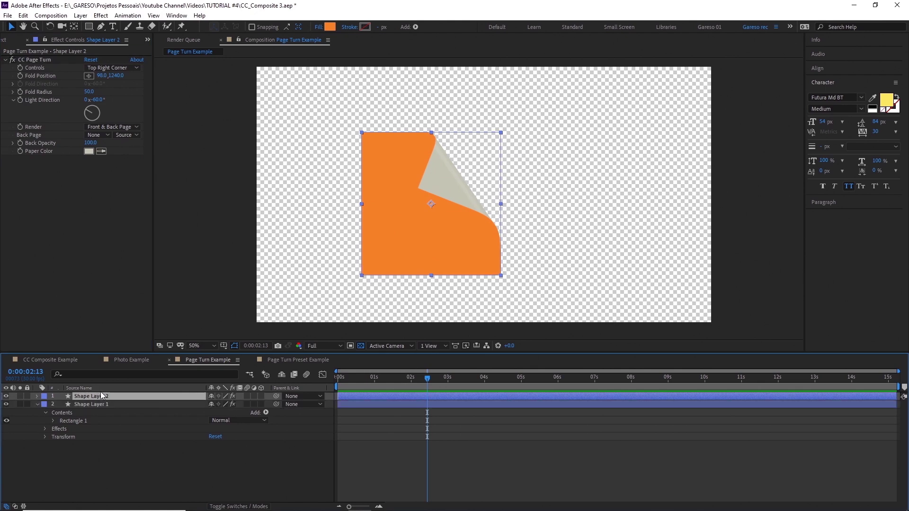
left_click(108, 127)
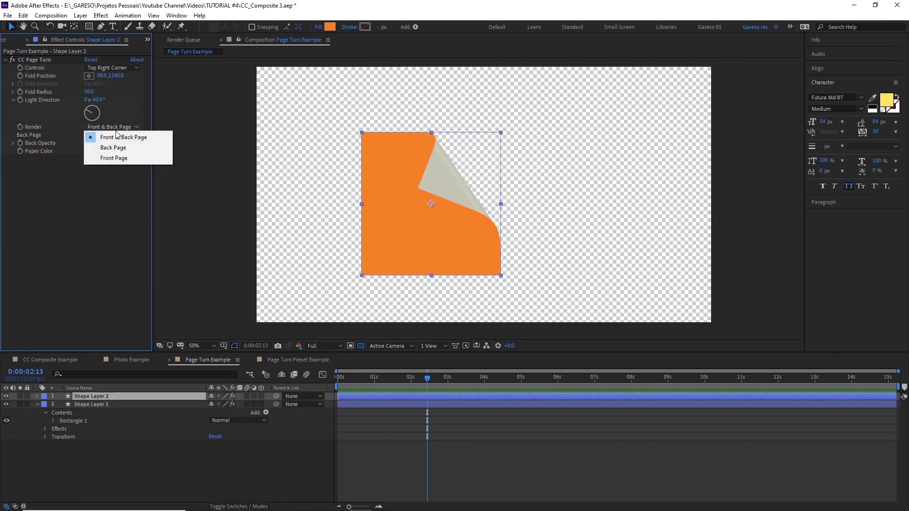
left_click(117, 145)
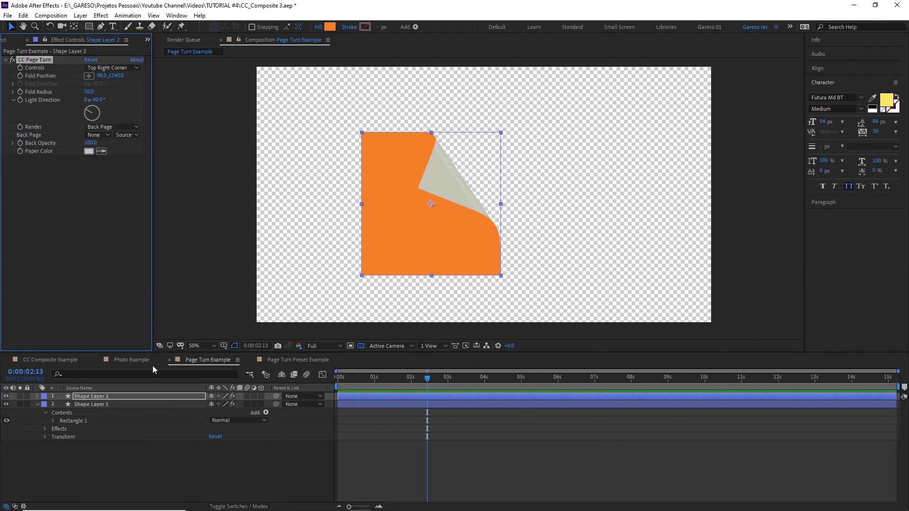
Set CC Page Turn's Render option to Front Page on Shape Layer 1
left_click(106, 403)
left_click(103, 127)
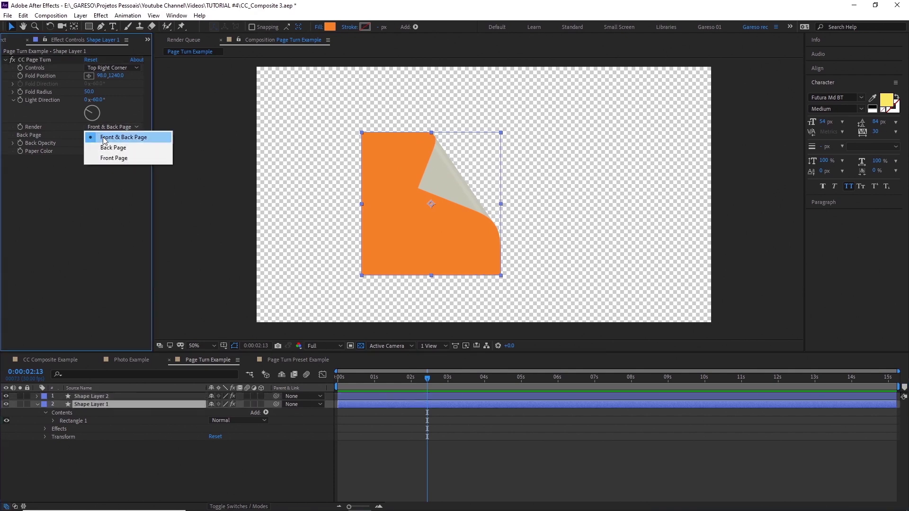
left_click(103, 159)
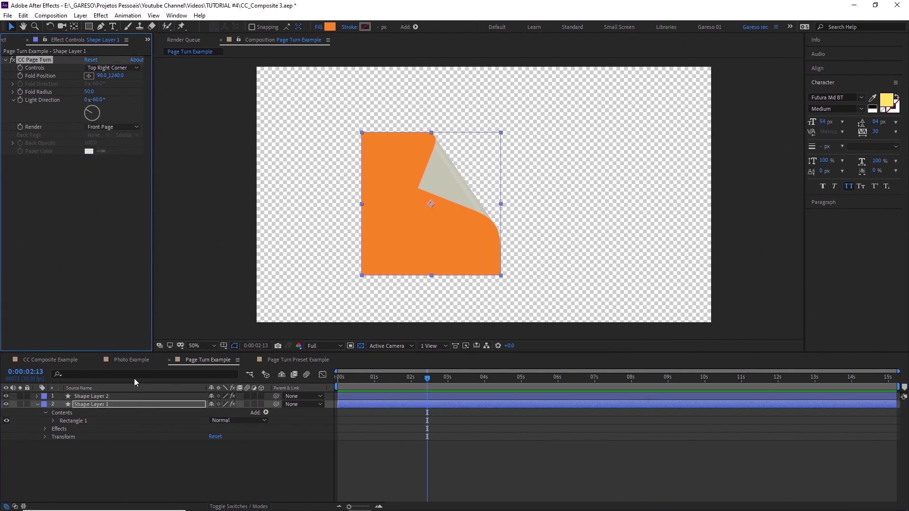
Apply Drop Shadow to Shape Layer 2 with Direction 233°, Distance 25 and Softness 95
left_click(104, 398)
key("ctrl+space")
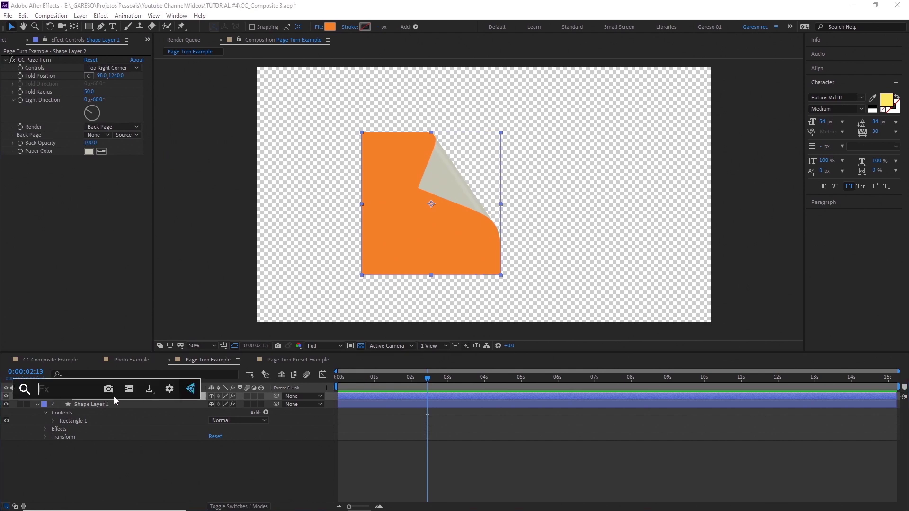
type("drop")
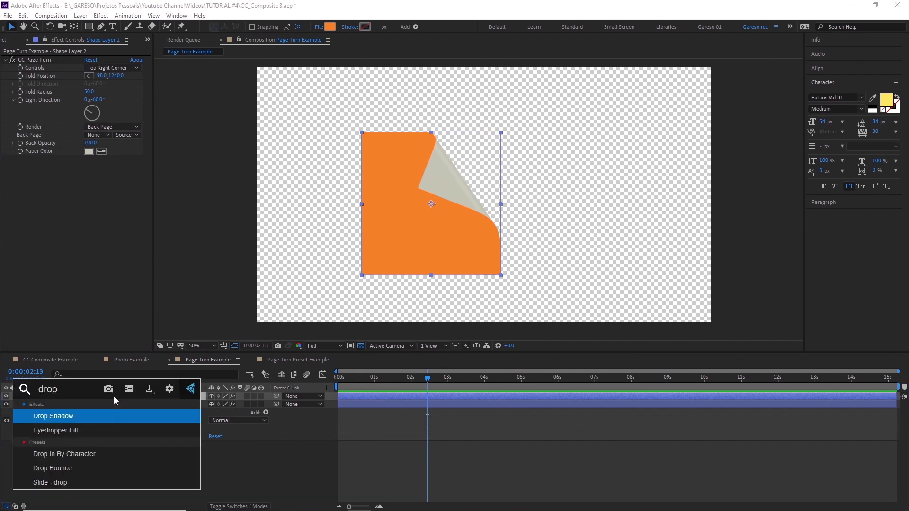
key("Return")
left_click_drag(94, 201, 76, 210)
left_click_drag(89, 218, 81, 218)
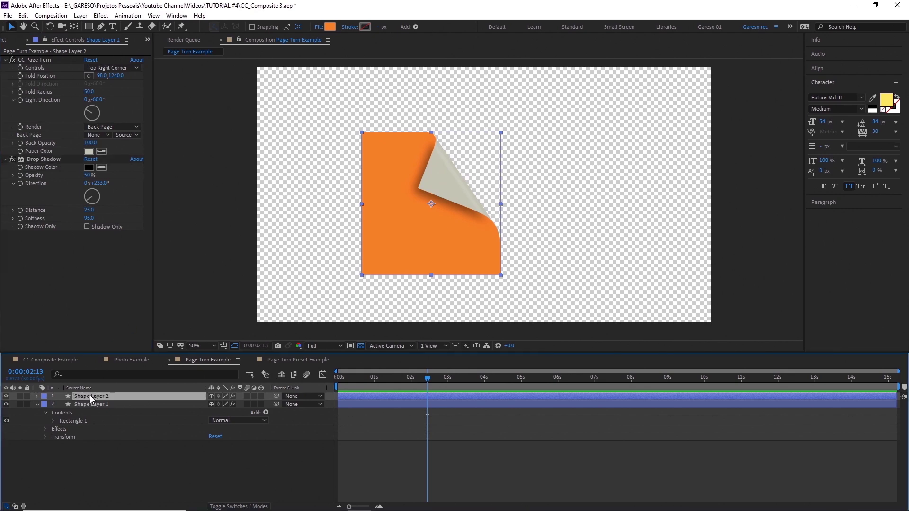
Delete Shape Layer 2 and set Shape Layer 1's CC Page Turn Render option to Back Page
key("Delete")
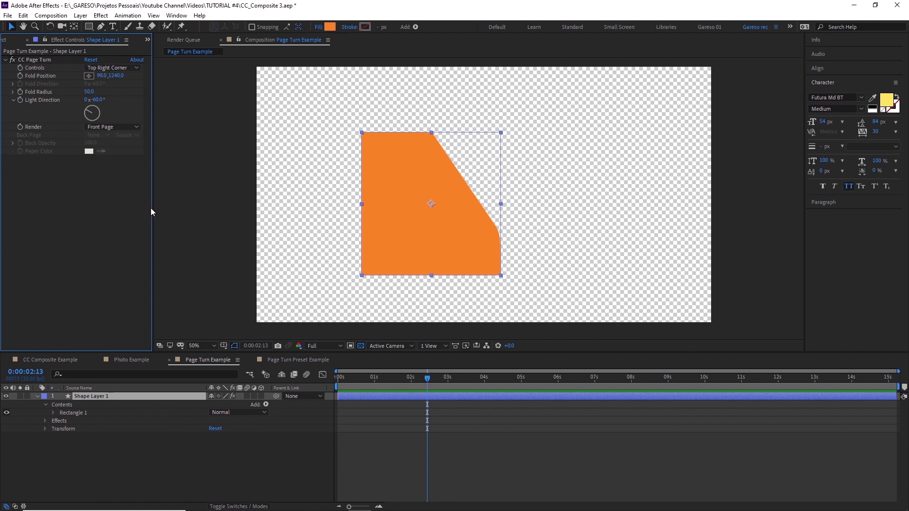
left_click(114, 126)
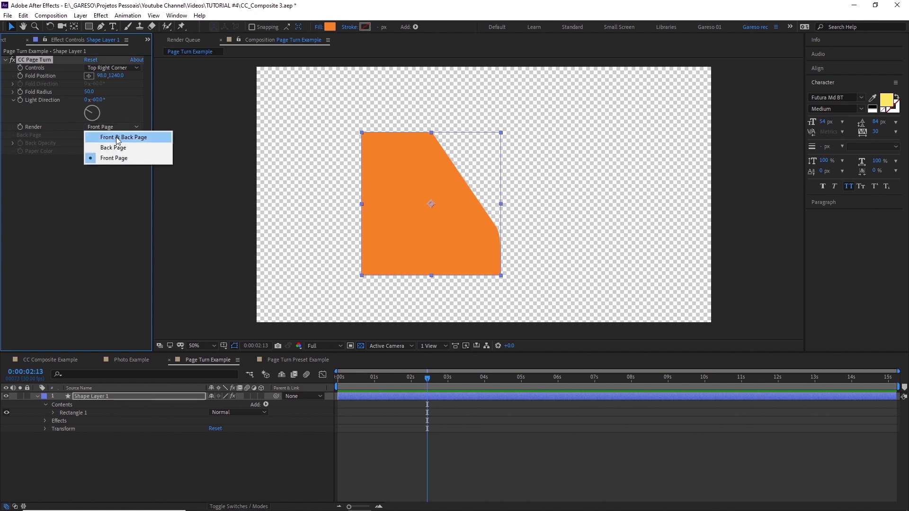
left_click(116, 148)
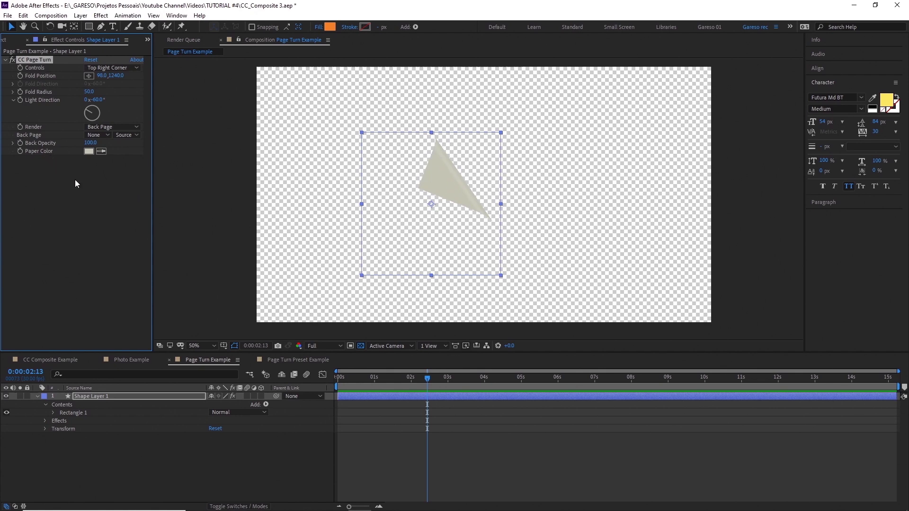
Add CC Radial Fast Blur to Shape Layer 1 after CC Page Turn
key("ctrl+space")
type("cc")
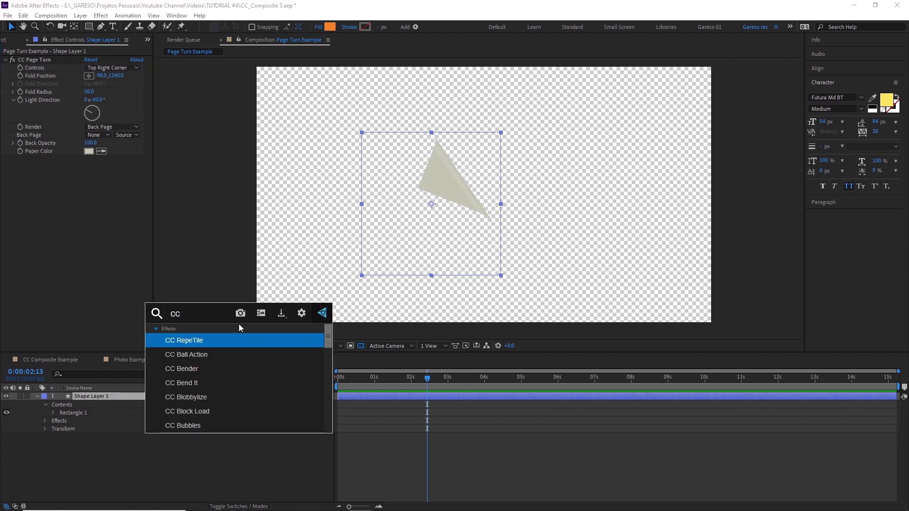
type(" radi")
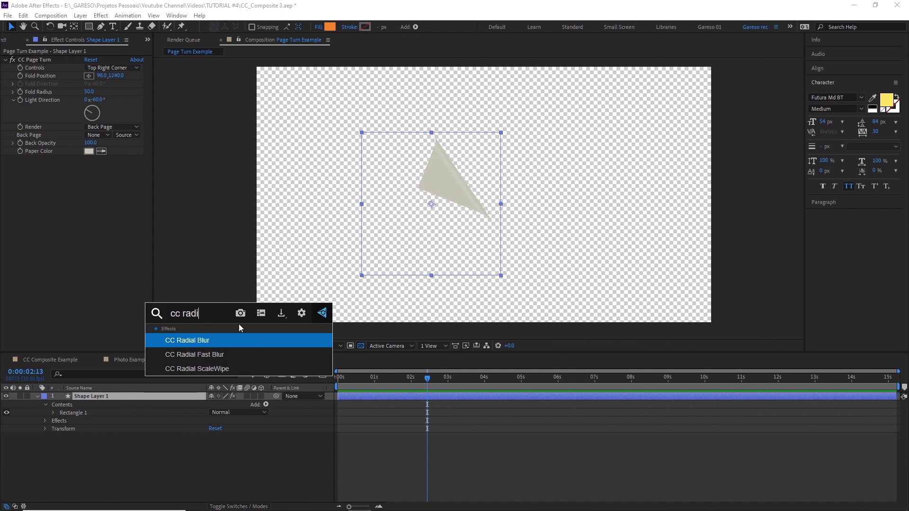
left_click(218, 354)
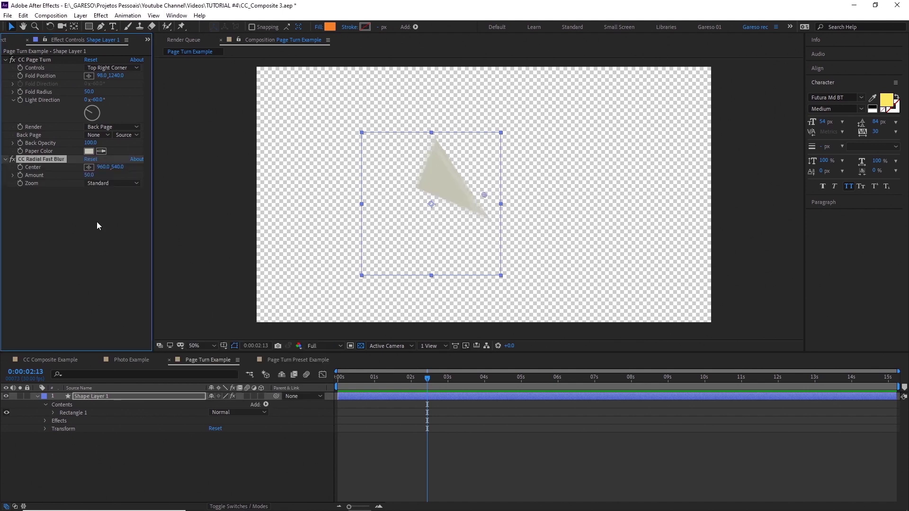
Add a Fill effect to Shape Layer 1 and set its colour to black (000000)
key("ctrl+space")
type("fill")
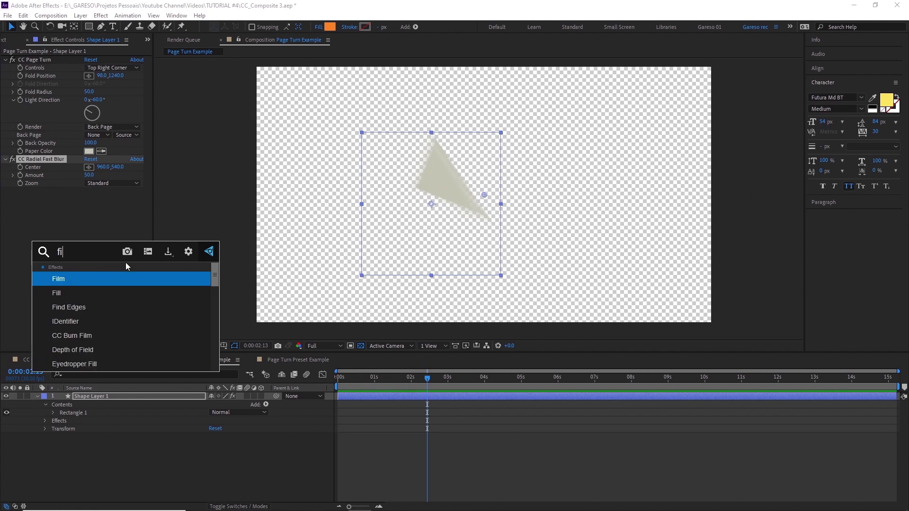
key("Return")
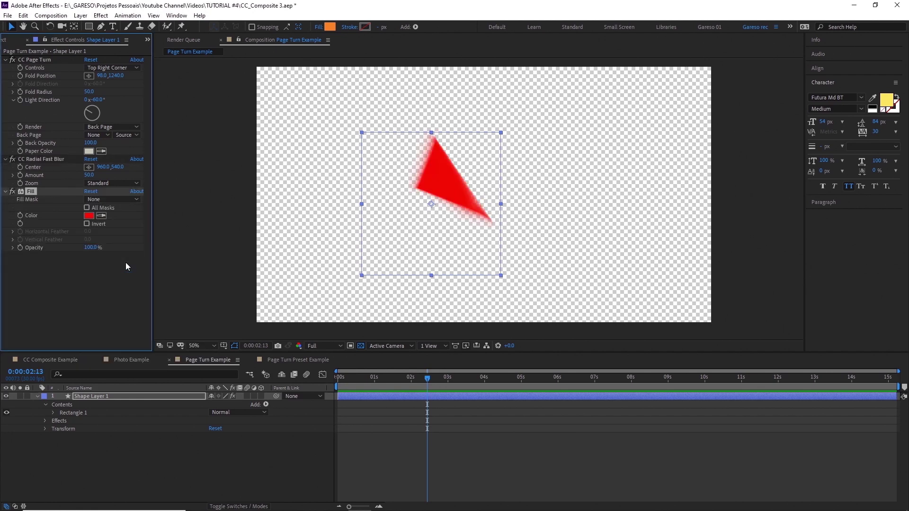
left_click(88, 216)
left_click_drag(751, 405, 755, 425)
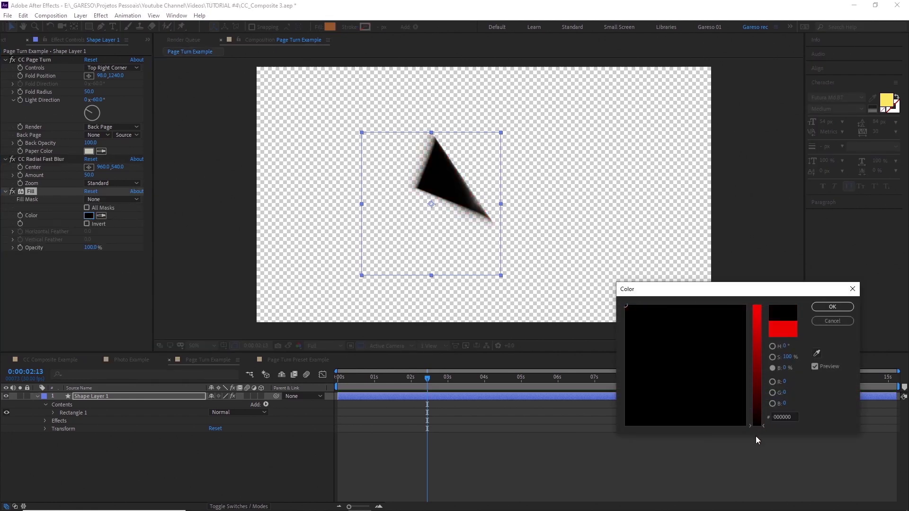
left_click(829, 306)
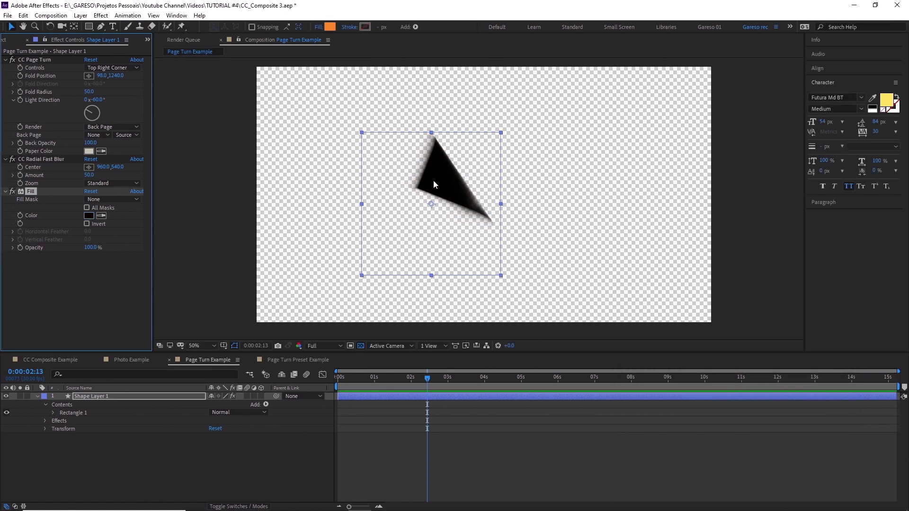
Add CC Composite after Fill, with RGB Only turned off and Composite Original set to Behind
left_click(121, 301)
left_click(31, 192)
key("ctrl+space")
type("cc")
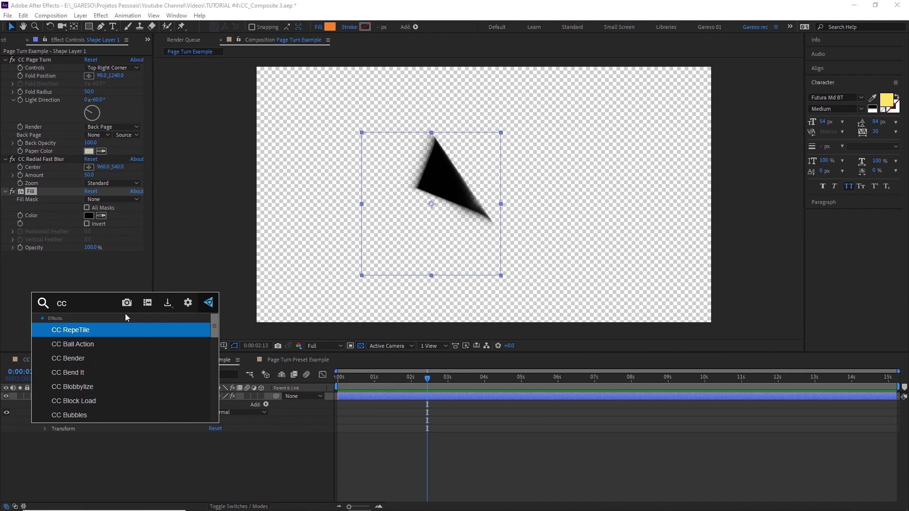
type(" comp")
key("Return")
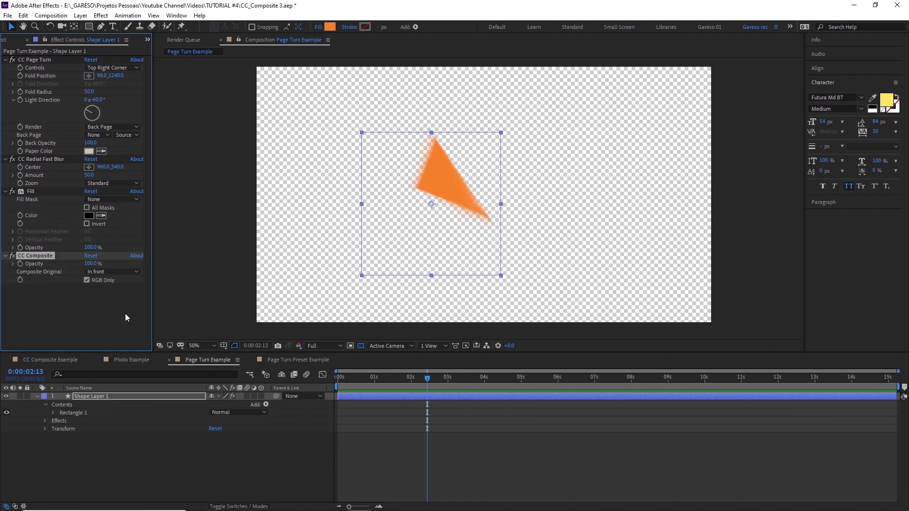
left_click(87, 281)
left_click(109, 272)
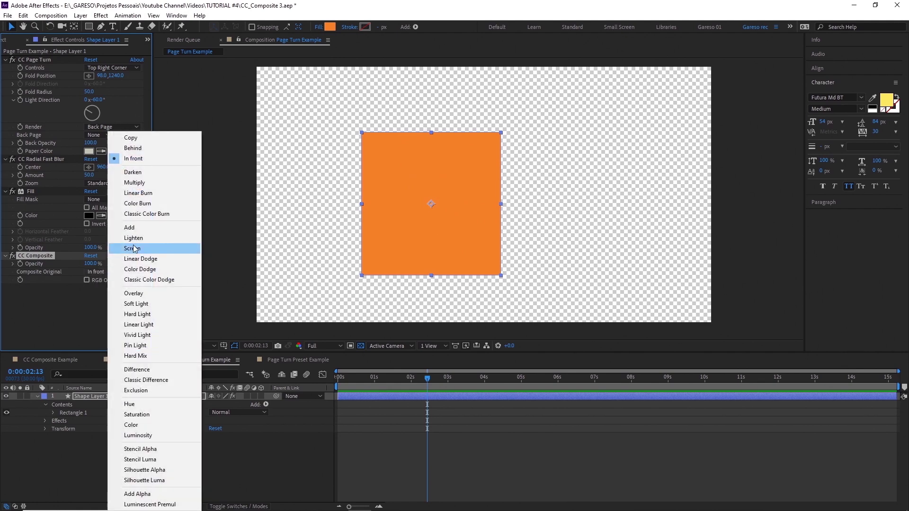
left_click(139, 149)
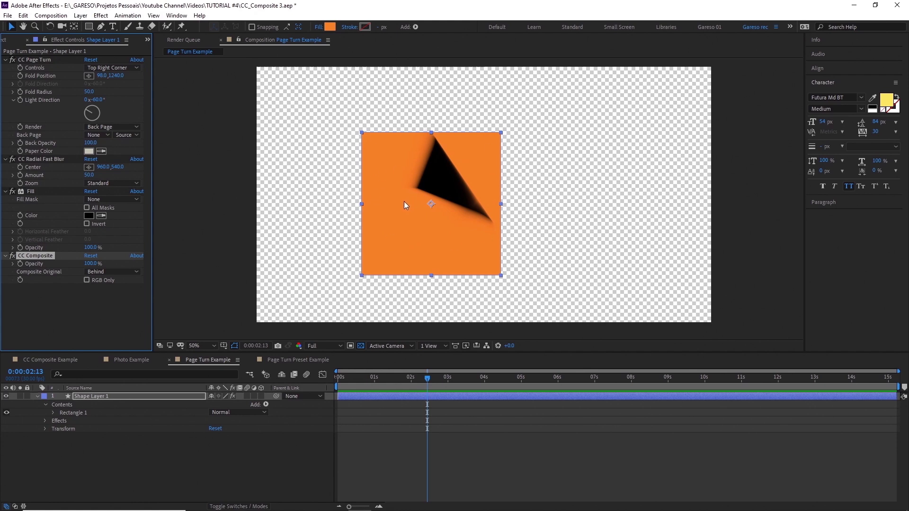
Add a second CC Page Turn to Shape Layer 1 after CC Composite, and collapse the CC Composite, Fill and CC Radial Fast Blur settings
key("ctrl+space")
type("cc page")
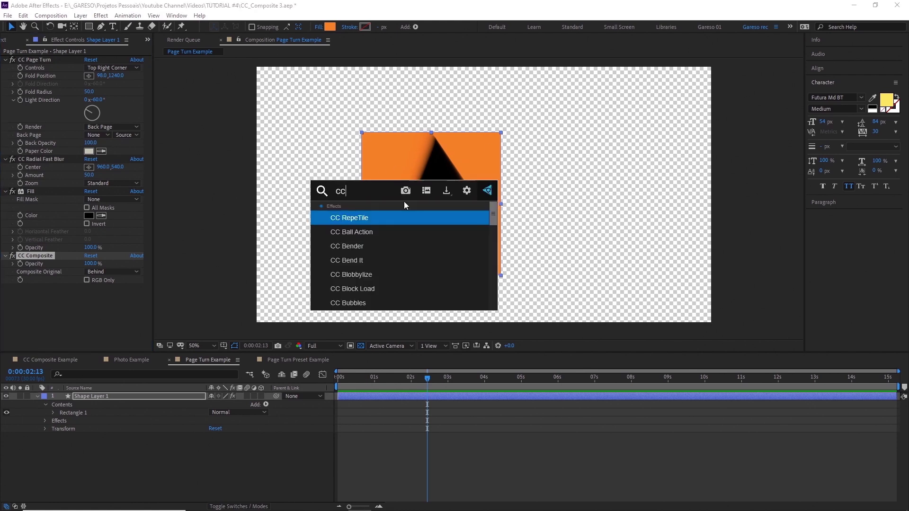
key("Return")
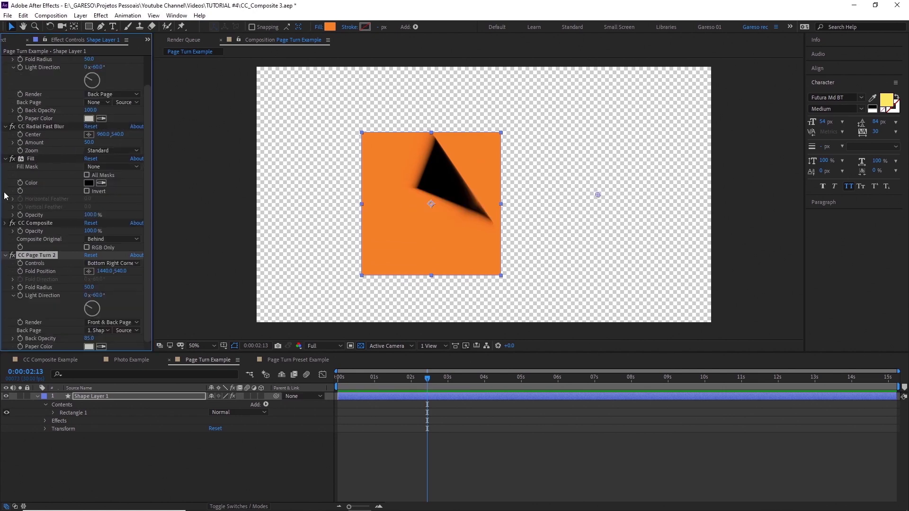
left_click(5, 223)
left_click(6, 183)
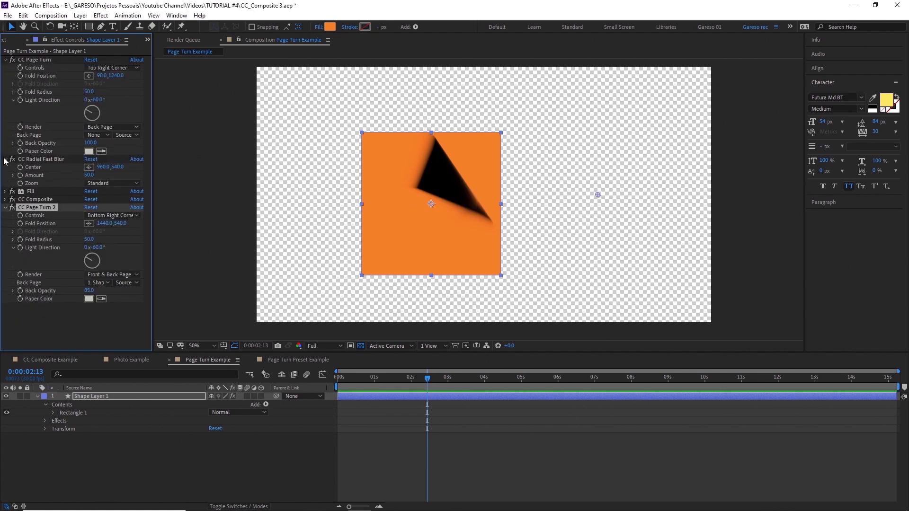
left_click(5, 159)
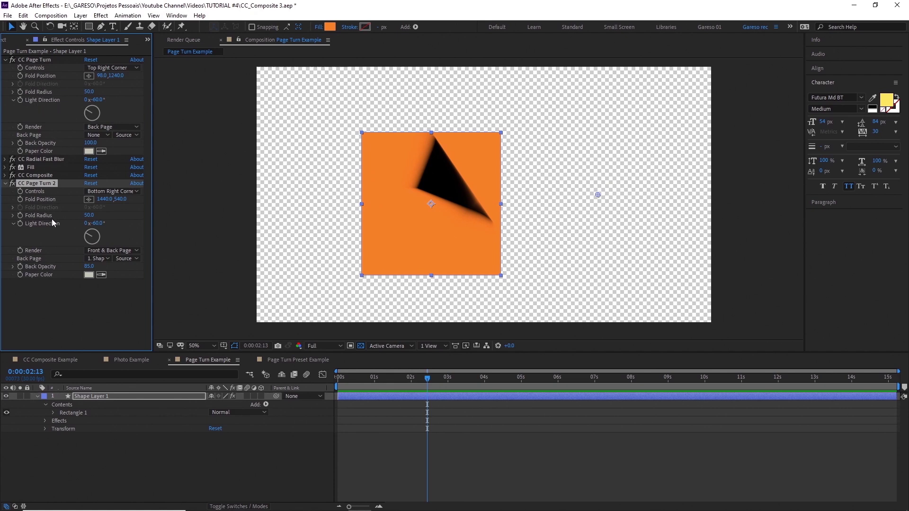
Link CC Page Turn 2's Fold Position to CC Page Turn's Fold Position with an expression and set its Controls to Top Right Corner
left_click(21, 201, "alt")
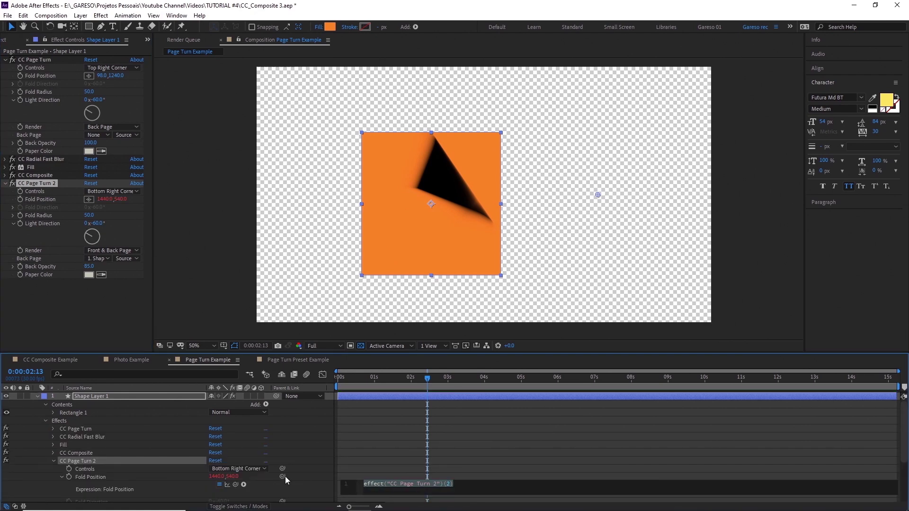
left_click_drag(282, 476, 44, 74)
key("KP_Enter")
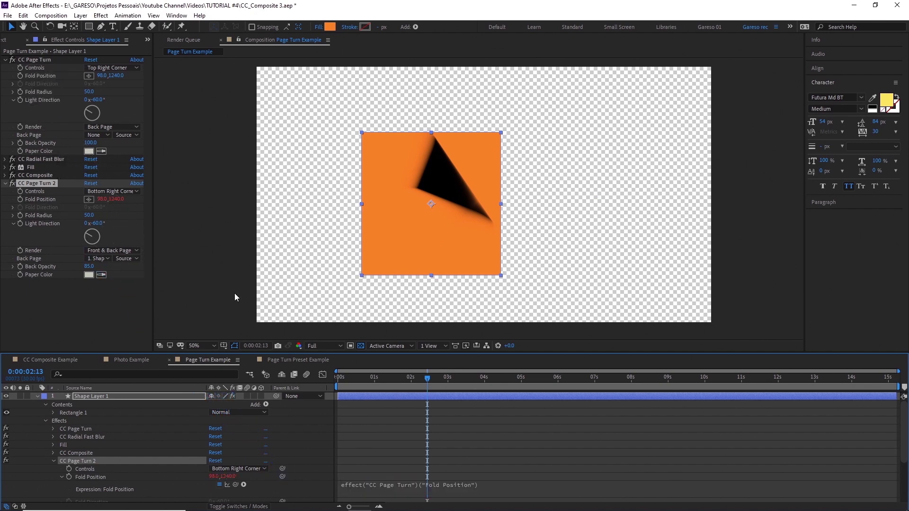
left_click(130, 190)
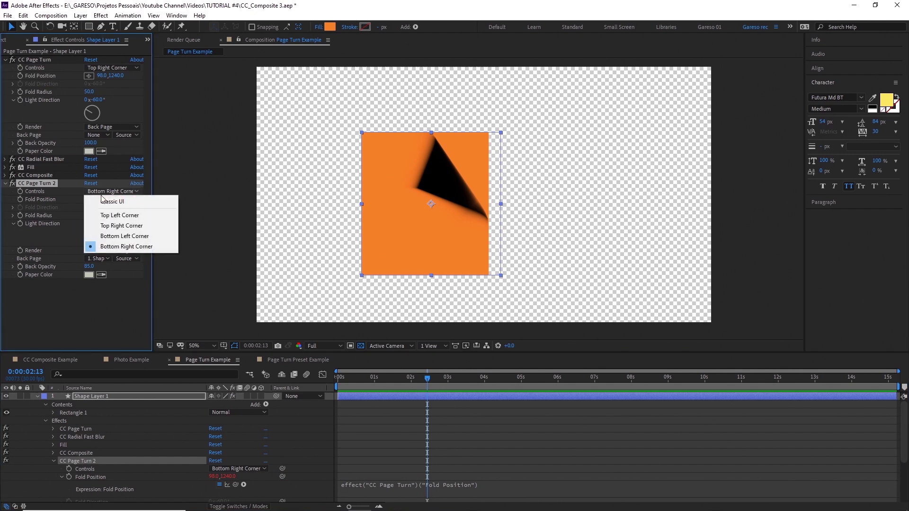
left_click(121, 226)
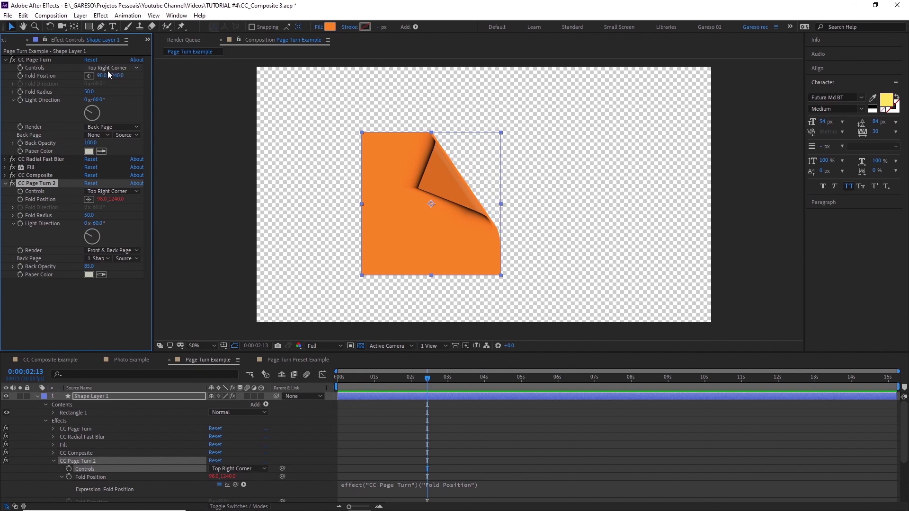
Set CC Page Turn 2's Back Page to None and link its Back Opacity and Paper Color to the first CC Page Turn
left_click(134, 320)
left_click(99, 259)
left_click(105, 267)
left_click(89, 266)
type("100")
key("Return")
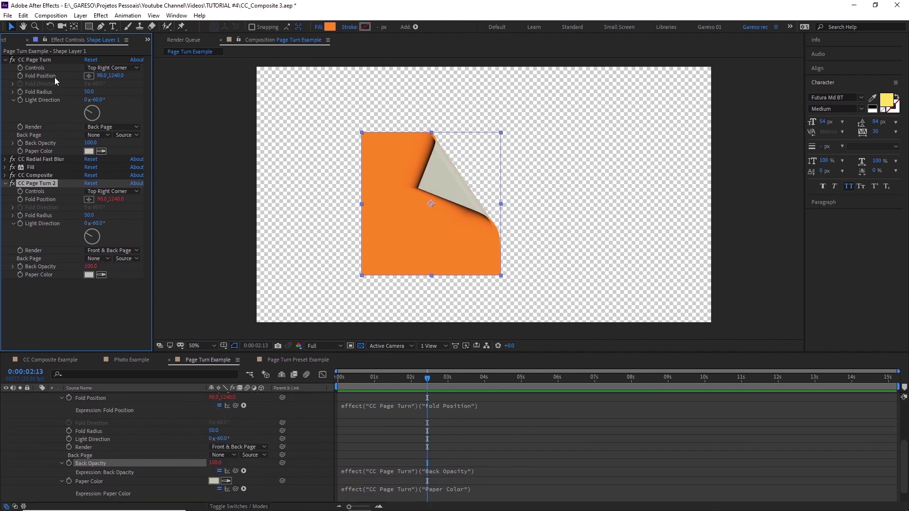
Set CC Radial Fast Blur's Amount to 74 and move its Center to about 1036, 276 at the square's upper-right corner
left_click(5, 159)
left_click_drag(88, 174, 98, 171)
left_click_drag(484, 194, 503, 128)
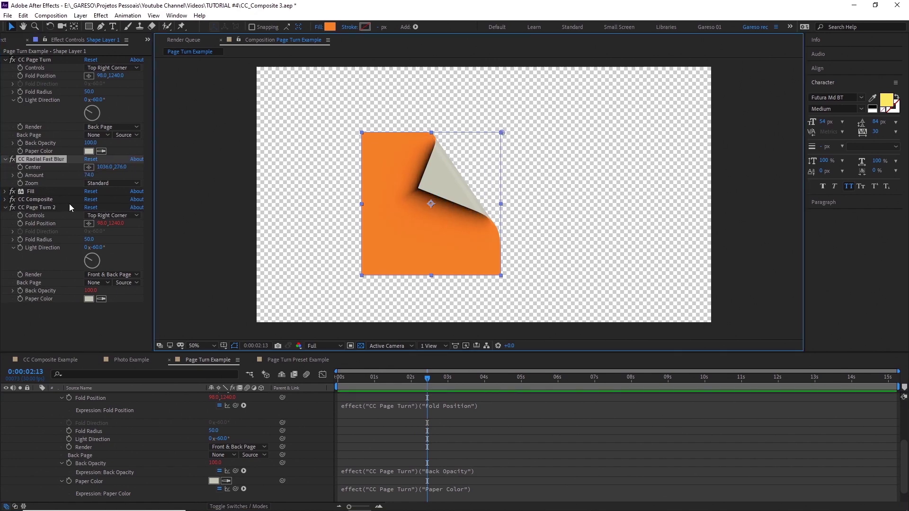
Add Fast Box Blur between CC Radial Fast Blur and Fill with Blur Radius 20, and compare the shadow with it off and on
key("ctrl+space")
type("fast")
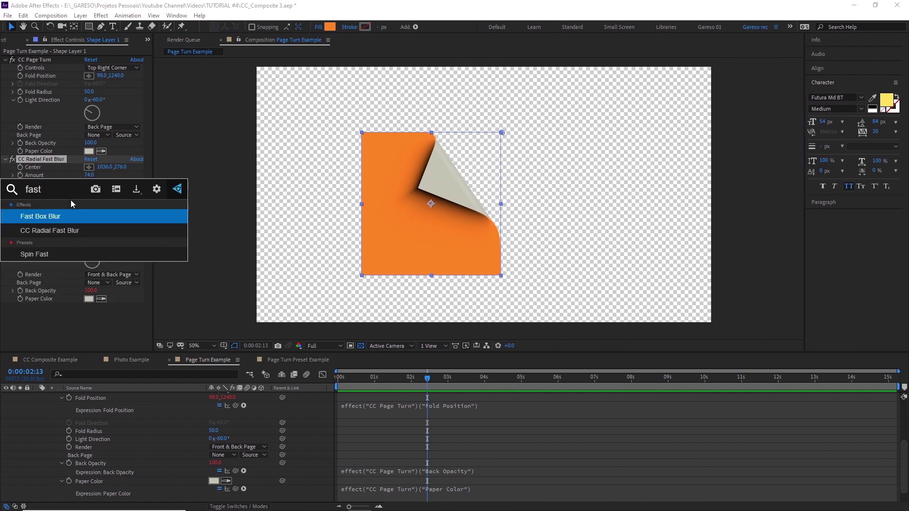
key("Return")
left_click_drag(43, 306, 41, 186)
left_click(88, 199)
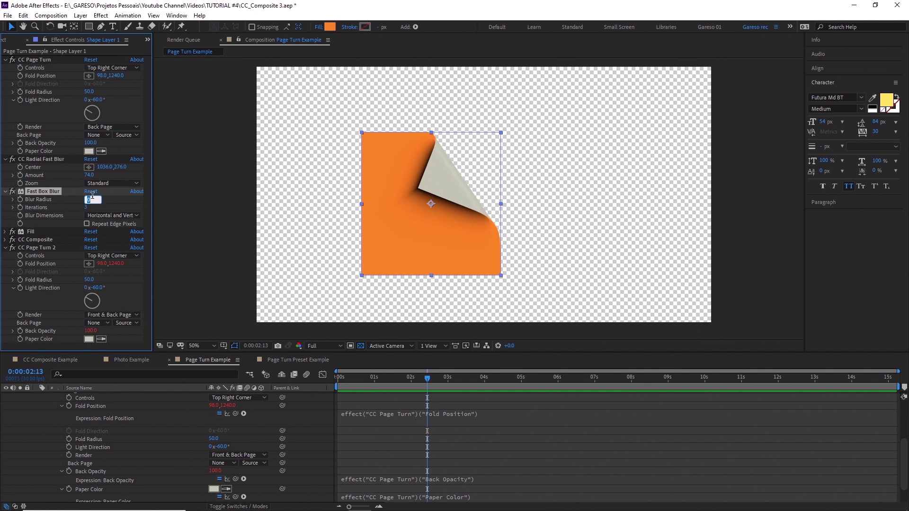
type("20")
key("Return")
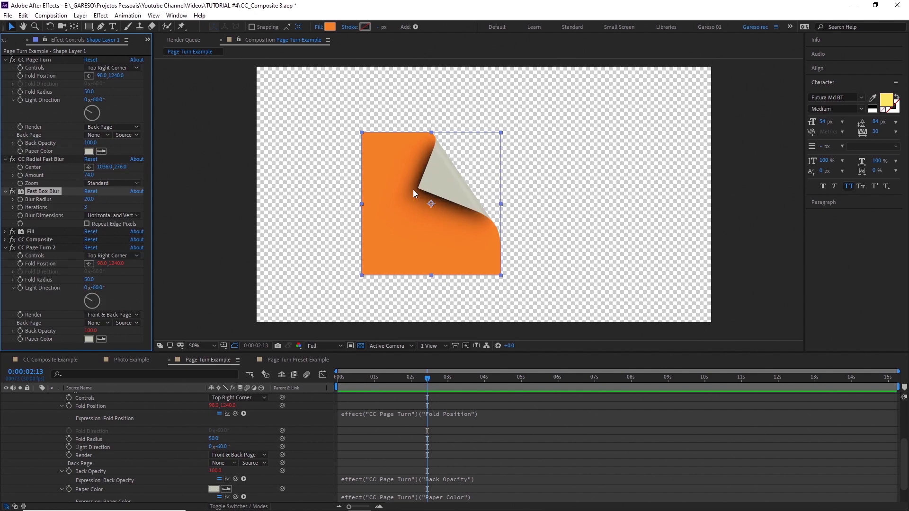
left_click(13, 191)
left_click(13, 192)
left_click(14, 192)
left_click(14, 192)
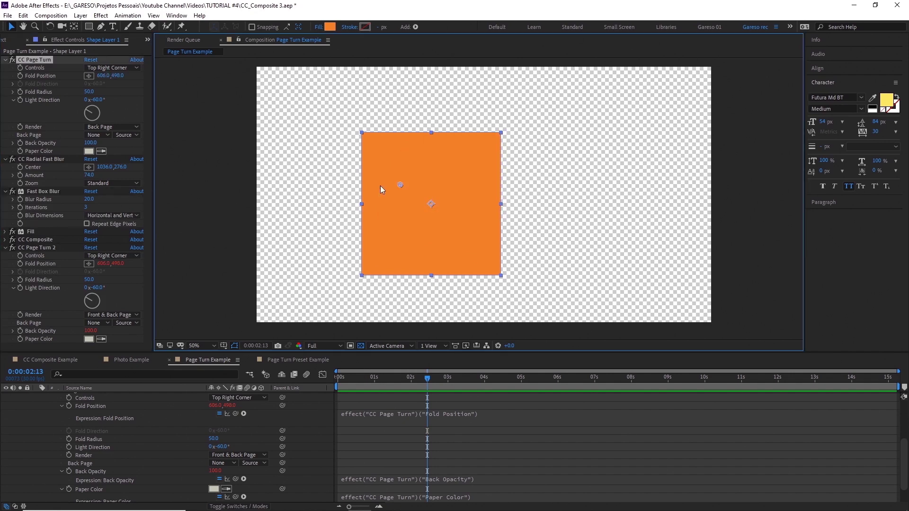
Move CC Page Turn's Fold Position to about -412, 1334 and collapse Shape Layer 1's properties in the timeline
left_click_drag(398, 186, 158, 374)
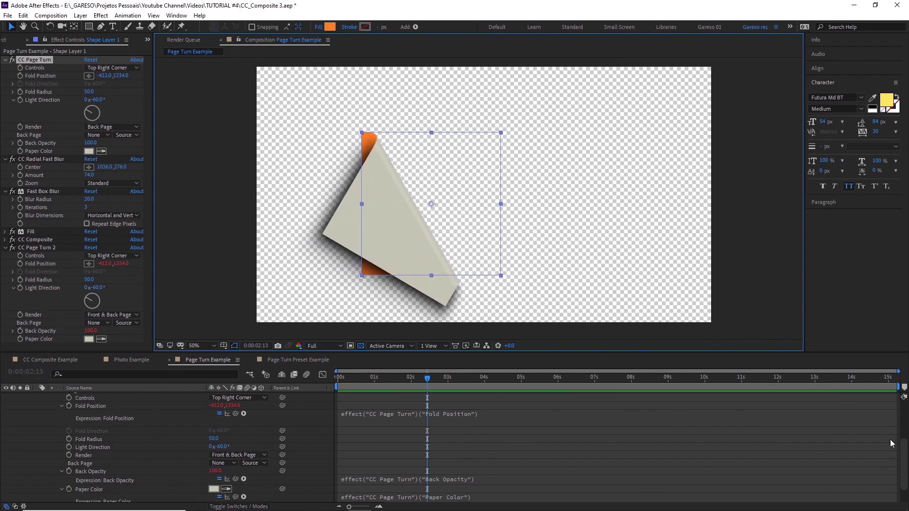
left_click_drag(904, 444, 903, 403)
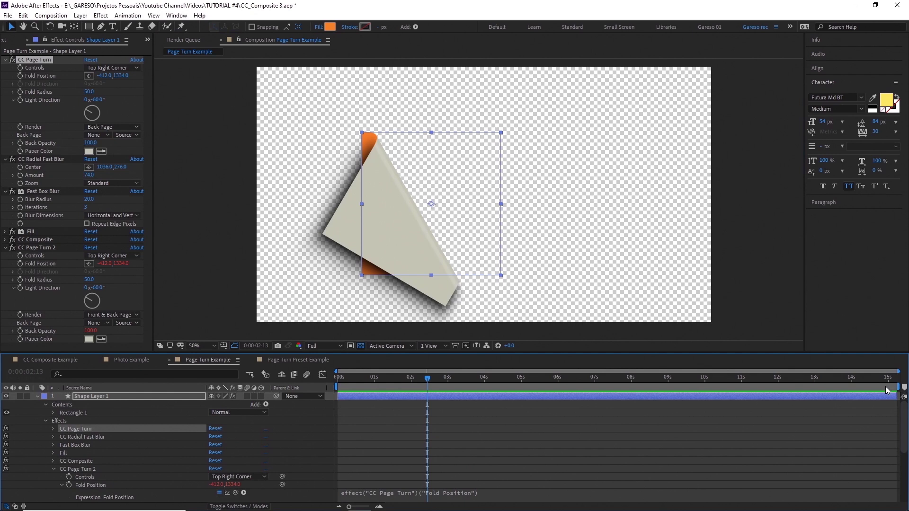
left_click(36, 396)
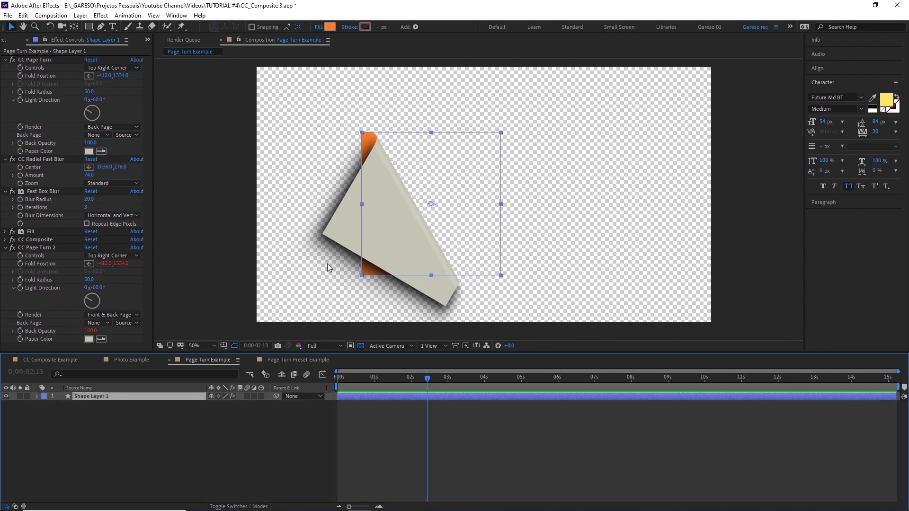
Add a second CC Composite directly before CC Page Turn 2 and set its Composite Original to Stencil Alpha
key("ctrl+space")
type("cc")
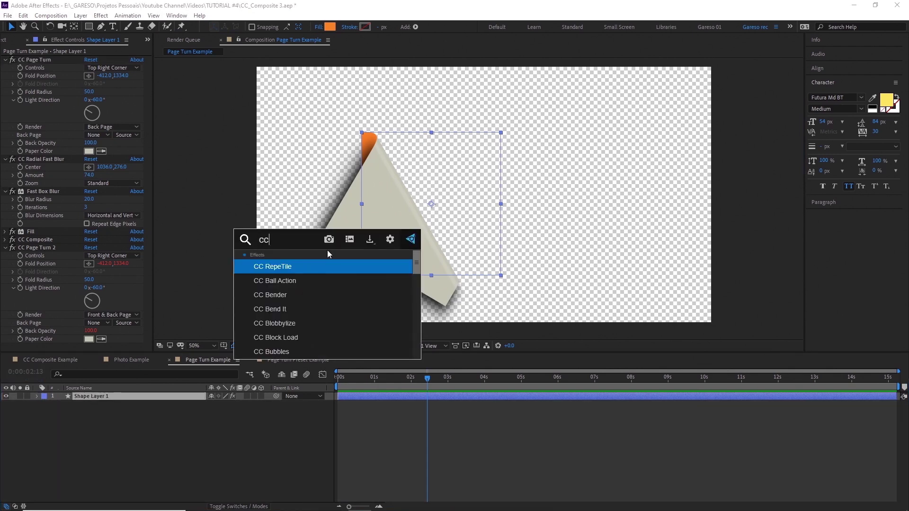
type("comp")
key("Return")
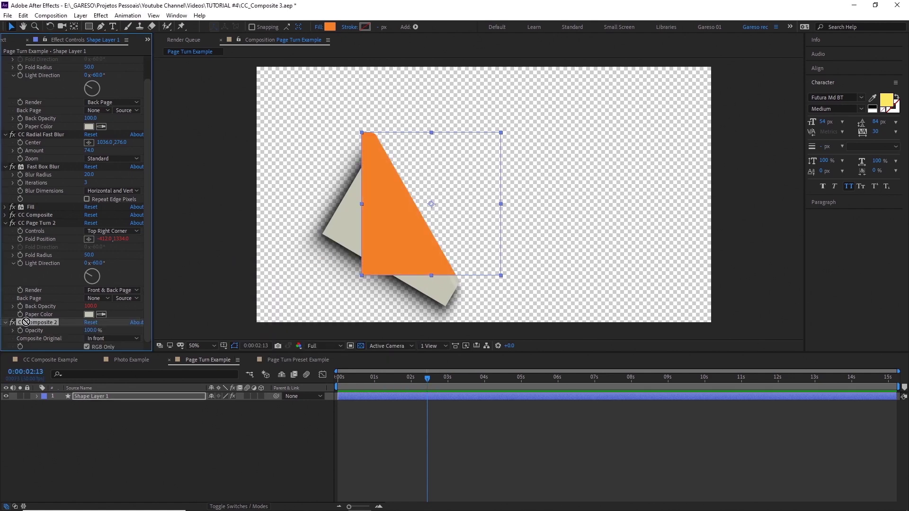
left_click_drag(26, 322, 35, 223)
left_click(106, 239)
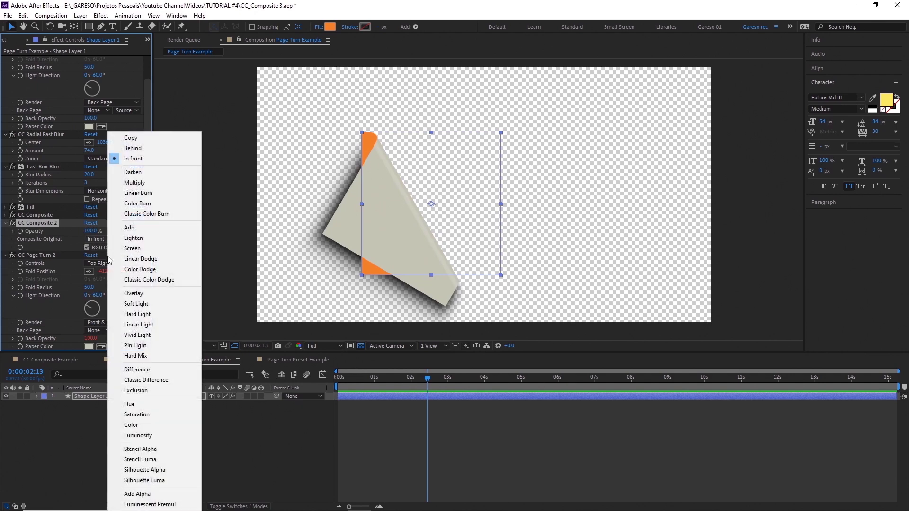
left_click(140, 449)
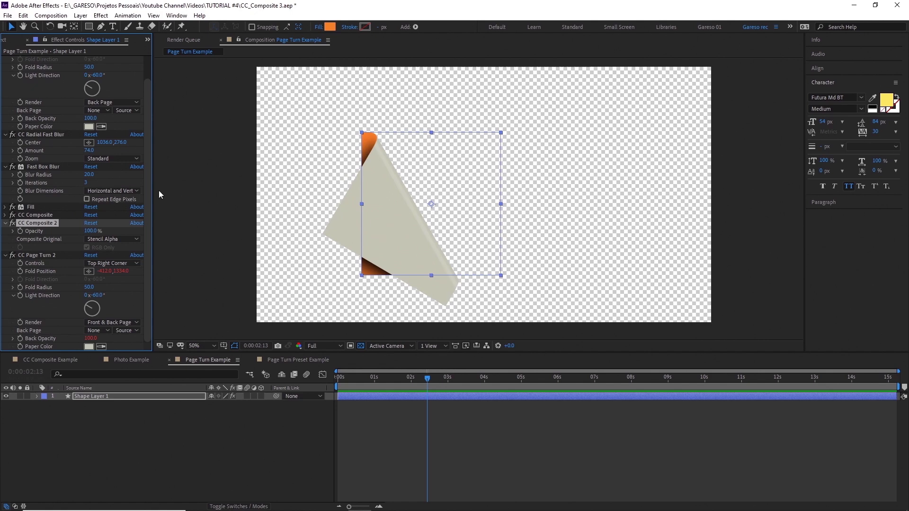
Collapse the settings of CC Page Turn, CC Radial Fast Blur, Fast Box Blur and CC Composite 2
scroll(105, 79, "up", 1)
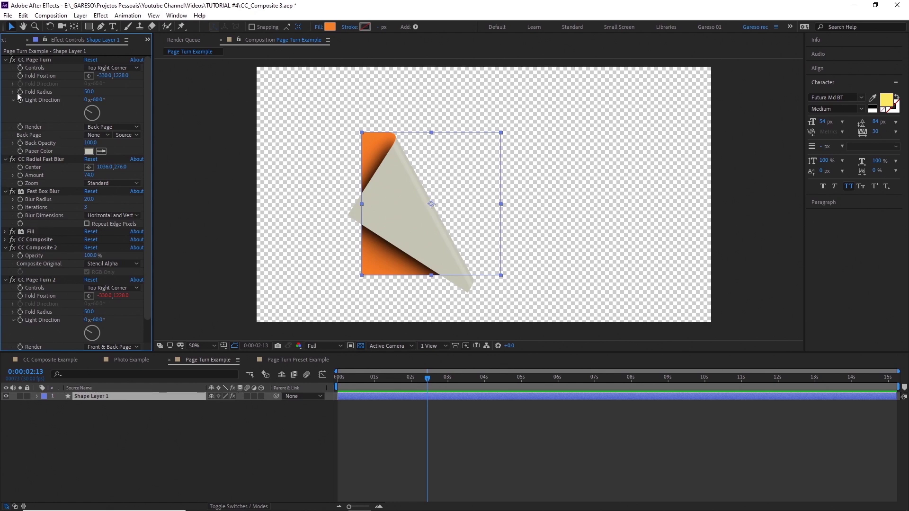
left_click(6, 60)
left_click(6, 68)
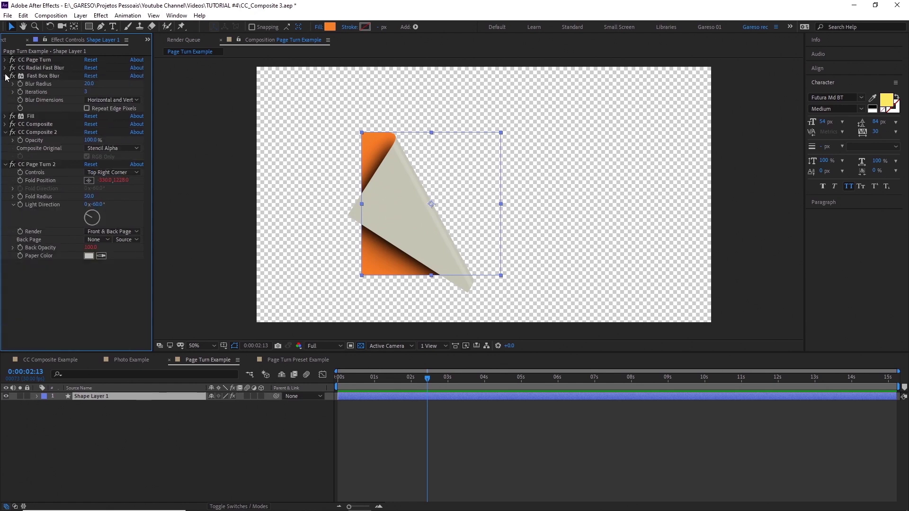
left_click(6, 77)
left_click(6, 100)
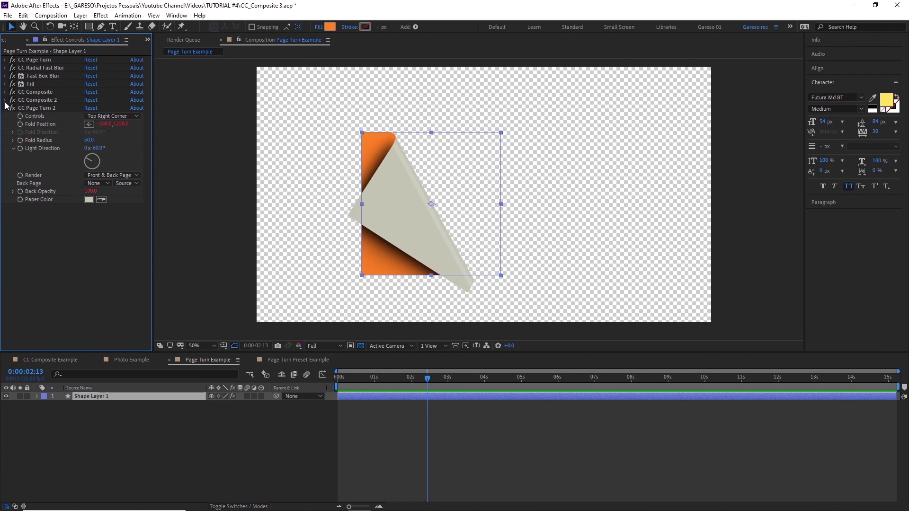
Open the Page Turn Preset Example composition and apply the G_PageTurnShadow preset to the Page Precomp layer
key("ctrl+0")
left_click(54, 161)
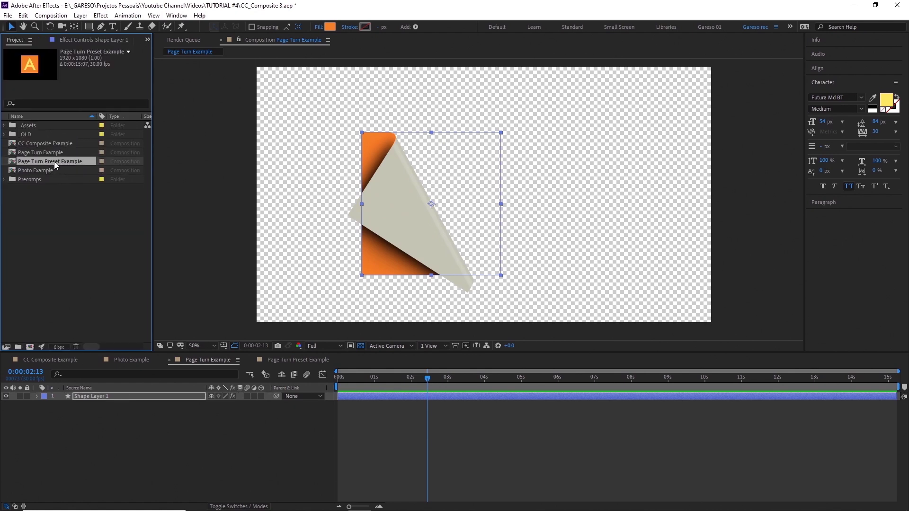
double_click(54, 161)
key("ctrl+space")
type("page")
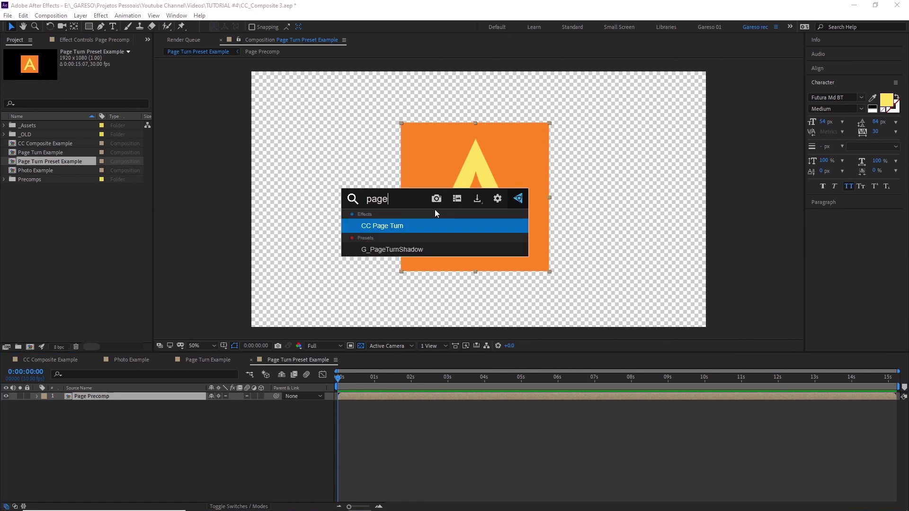
key("Down")
key("Return")
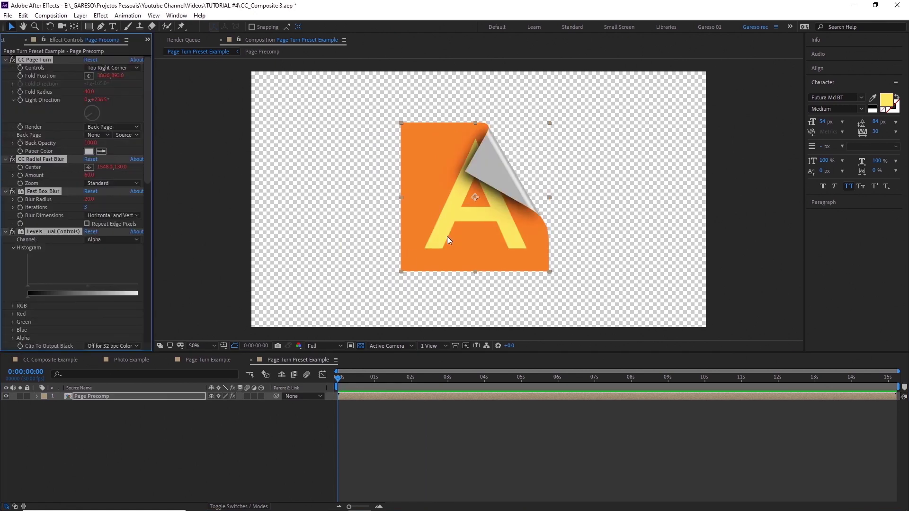
Collapse all effects on Page Precomp and expand only the G_Page Turn Shadow controls
left_click(6, 61, "ctrl")
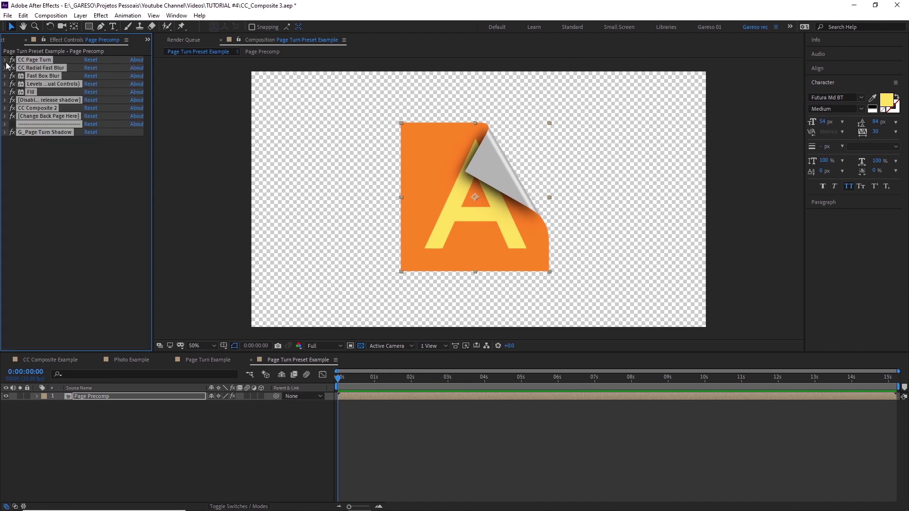
left_click(35, 146)
left_click(6, 132)
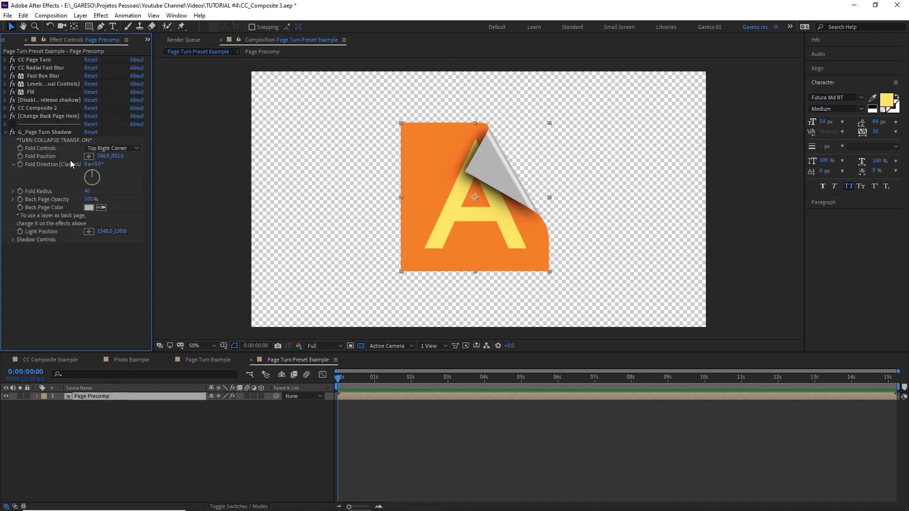
Move G_Page Turn Shadow's Light Position to about 1716, 350 and reposition its fold point around the page's lower-left side to test the fold
left_click(55, 133)
mouse_move(618, 102)
left_mouse_down()
mouse_move(516, 128)
mouse_move(439, 92)
mouse_move(590, 139)
mouse_move(633, 213)
mouse_move(637, 243)
mouse_move(515, 90)
mouse_move(499, 85)
mouse_move(657, 155)
left_mouse_up()
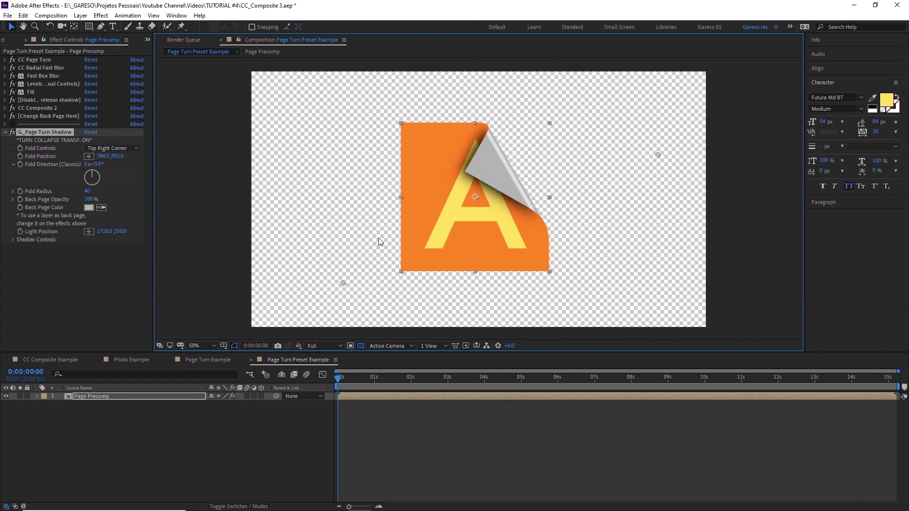
left_click_drag(344, 282, 221, 258)
left_click_drag(219, 202, 368, 294)
left_click_drag(395, 263, 342, 260)
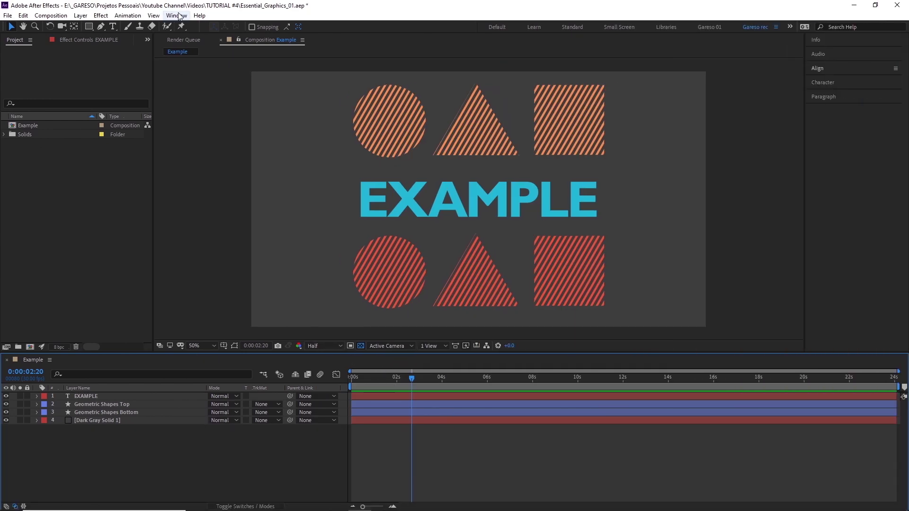
Show Essential Graphics in the Essential_Graphics_01 project and set its master composition to Example
left_click(177, 16)
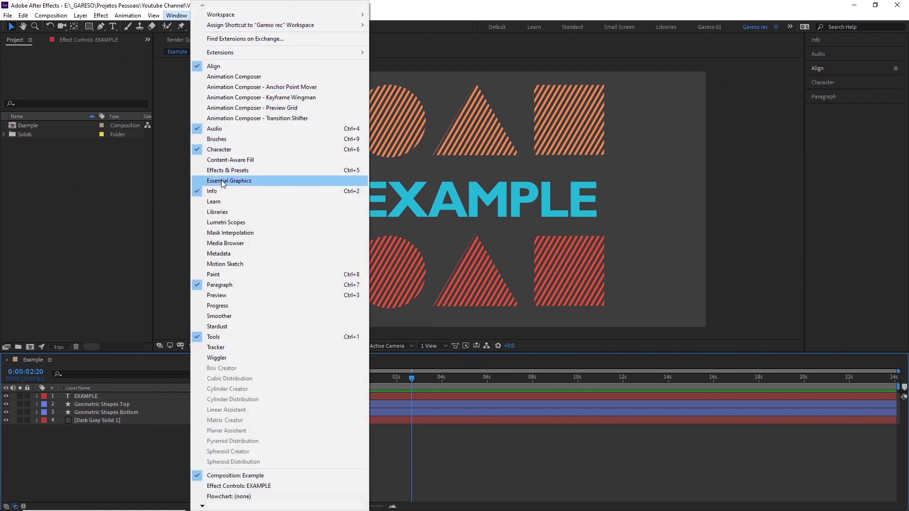
left_click(229, 181)
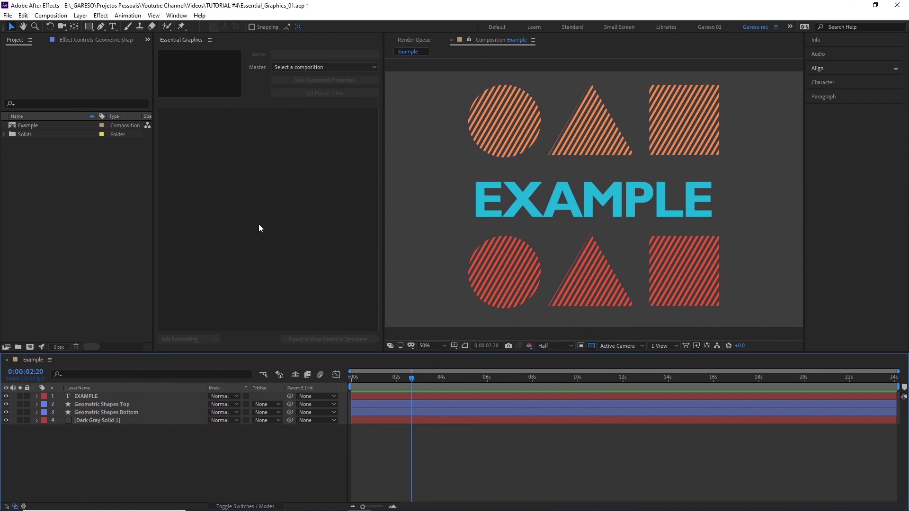
left_click(293, 68)
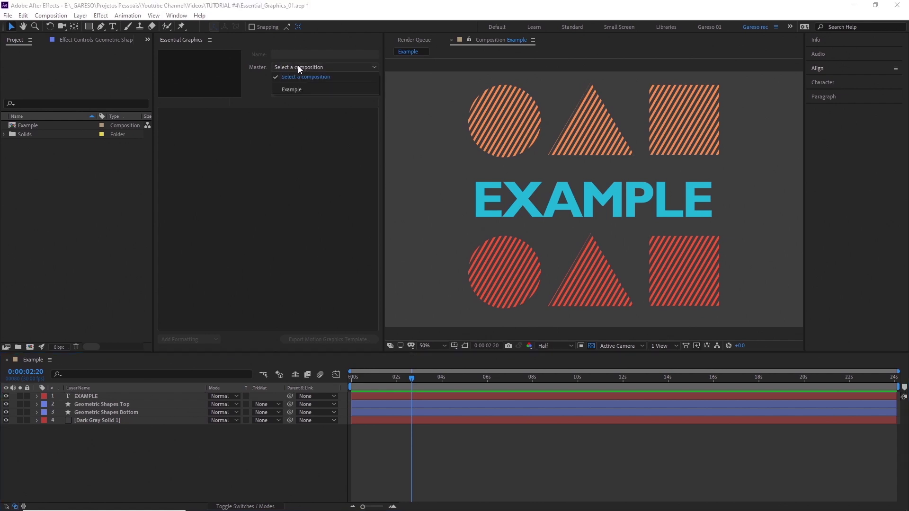
left_click(308, 89)
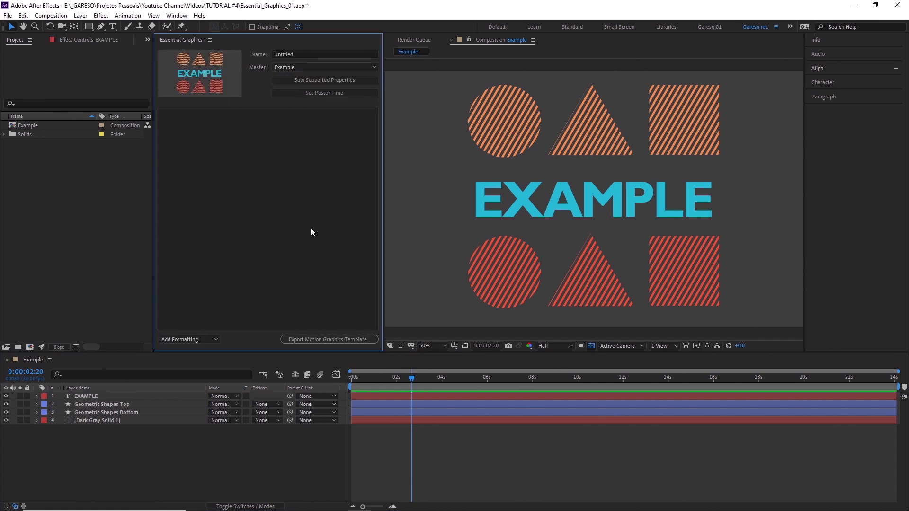
Add the EXAMPLE text layer's Source Text property to the Essential Graphics controls
left_click(37, 397)
left_click(85, 412)
left_click_drag(82, 411, 198, 138)
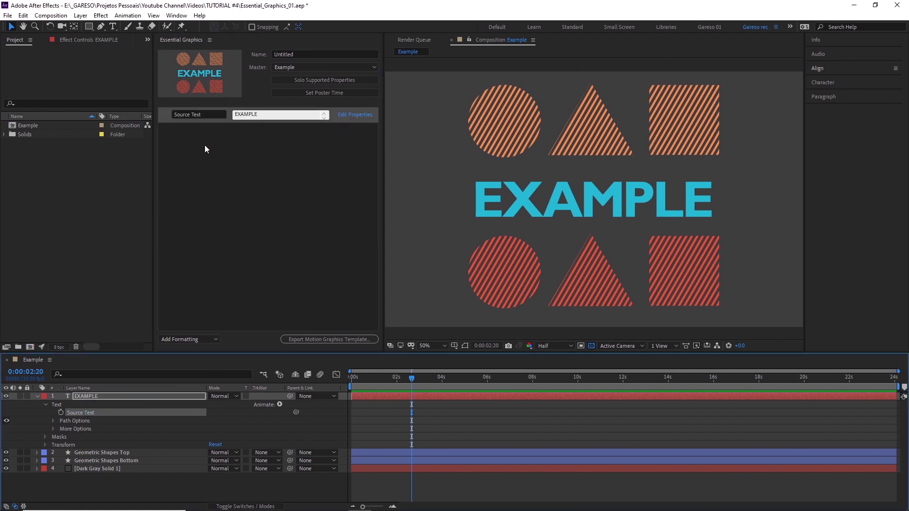
Try to add the EXAMPLE text layer's Grouping Alignment property to the Essential Graphics controls
left_click(53, 429)
left_click_drag(84, 443, 203, 186)
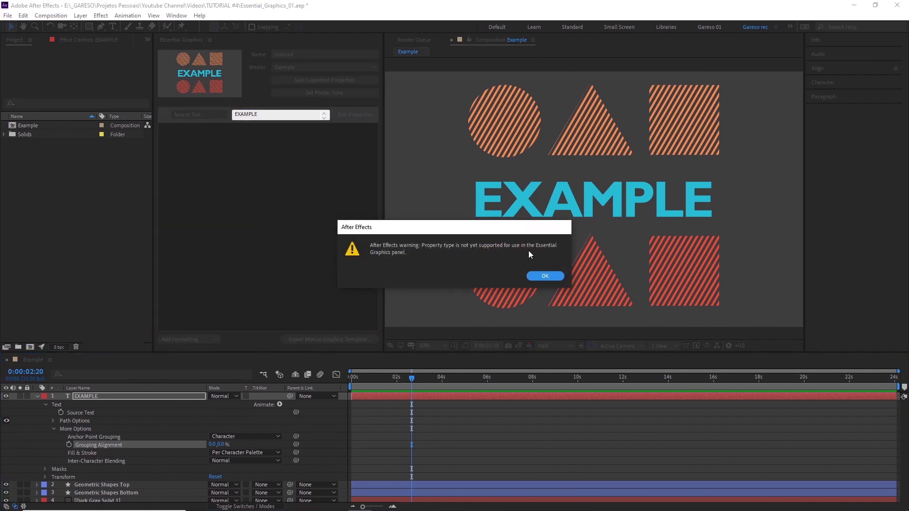
left_click(543, 277)
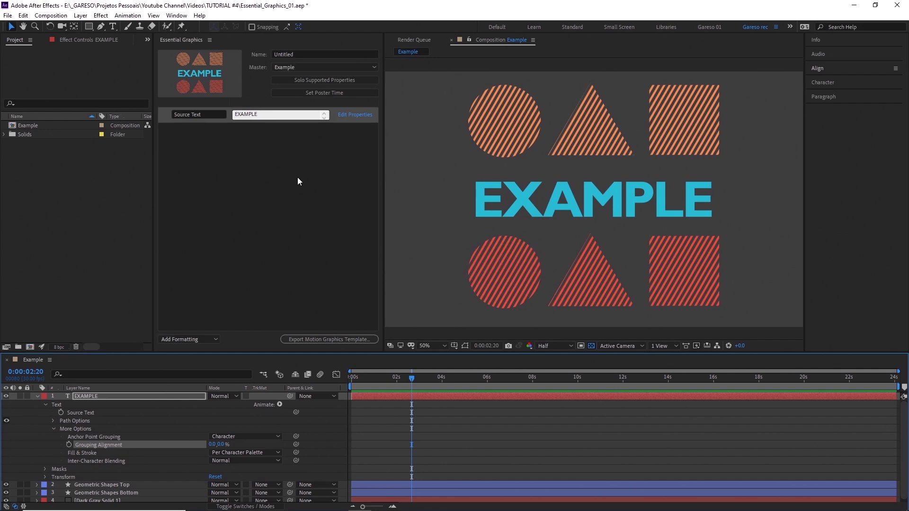
Solo the supported properties and add the EXAMPLE layer's Position and Opacity to the Essential Graphics controls
left_click(317, 78)
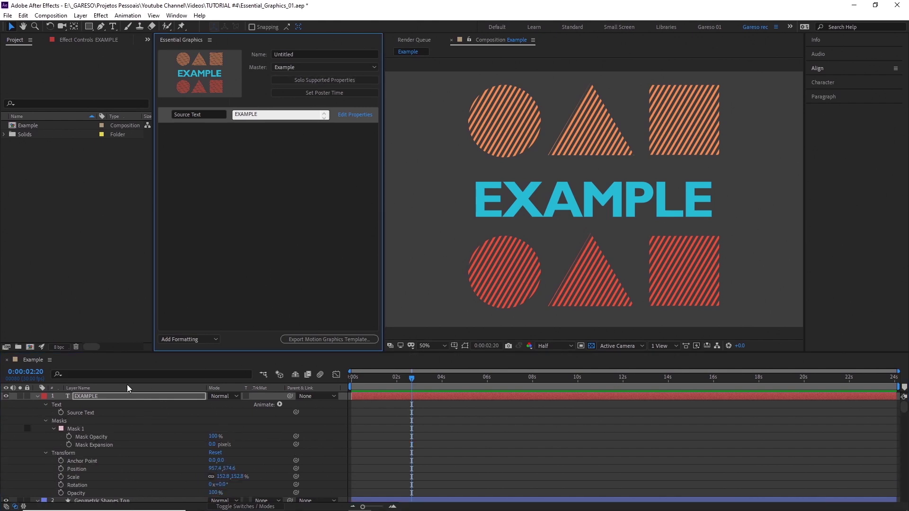
mouse_move(903, 407)
left_mouse_down()
mouse_move(897, 490)
mouse_move(903, 407)
left_mouse_up()
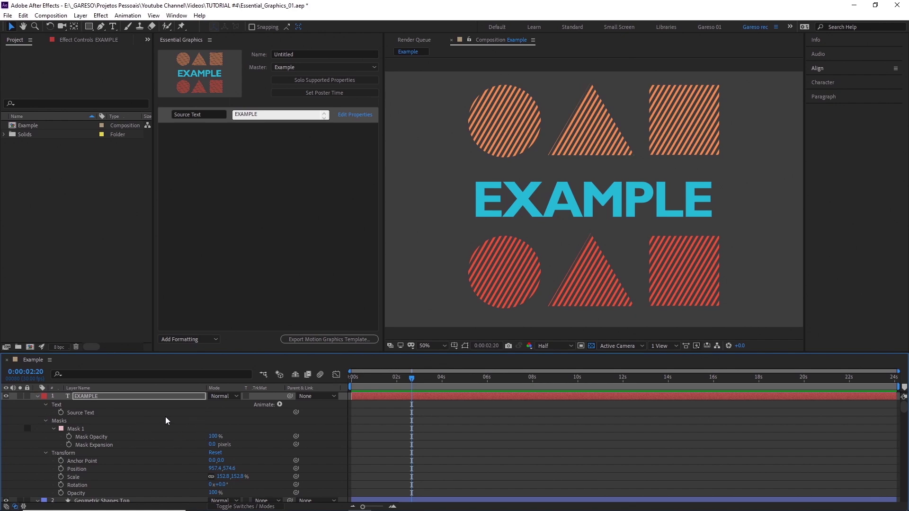
left_click_drag(84, 469, 199, 142)
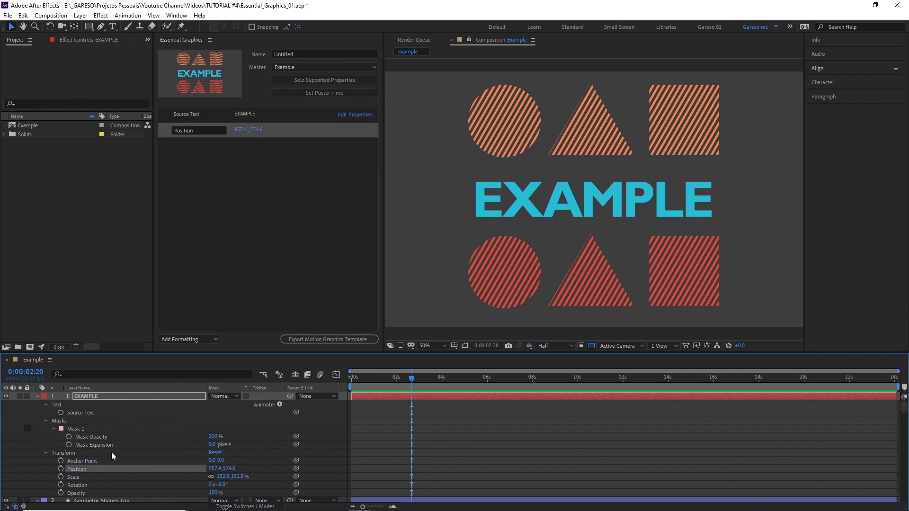
left_click_drag(83, 493, 178, 165)
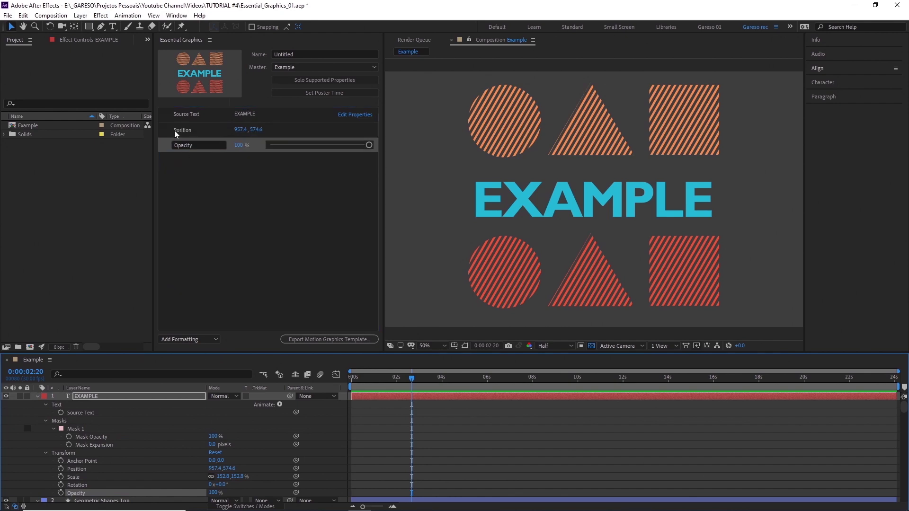
Rename the Position control to Text Position and the Opacity control to Text Opacity
left_click(175, 131)
left_click(184, 129)
type("Text Position")
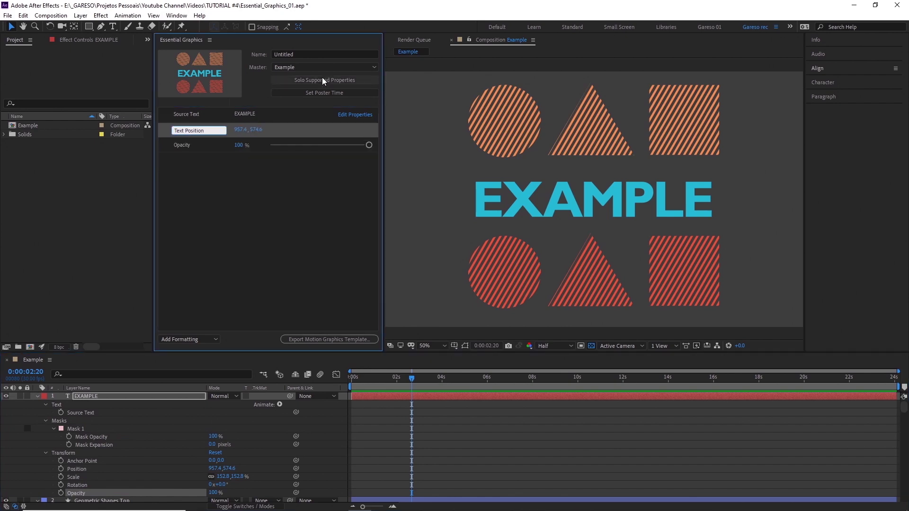
left_click(186, 141)
left_click(186, 142)
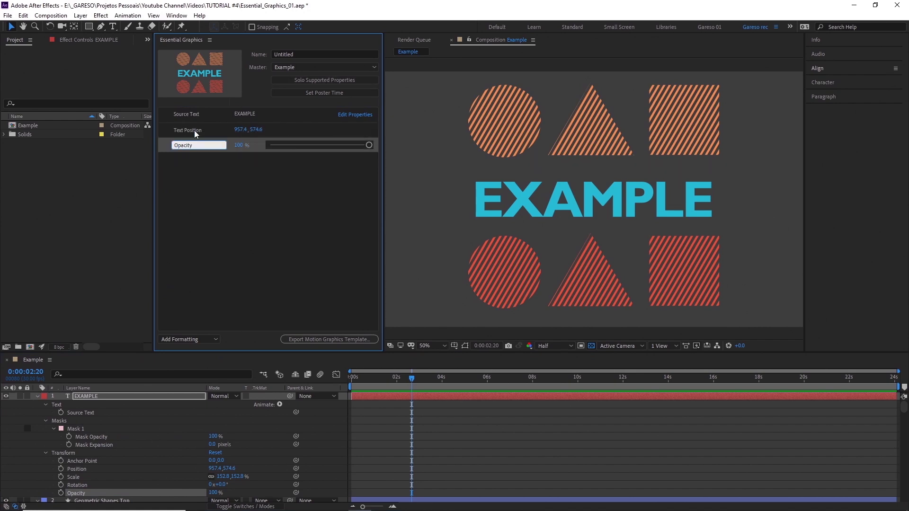
type("Text")
key("Return")
Collapse the EXAMPLE layer and the Rectangle 1, Ellipse 1 and Triangle groups of Geometric Shapes Top to review its shapes
left_click(37, 396)
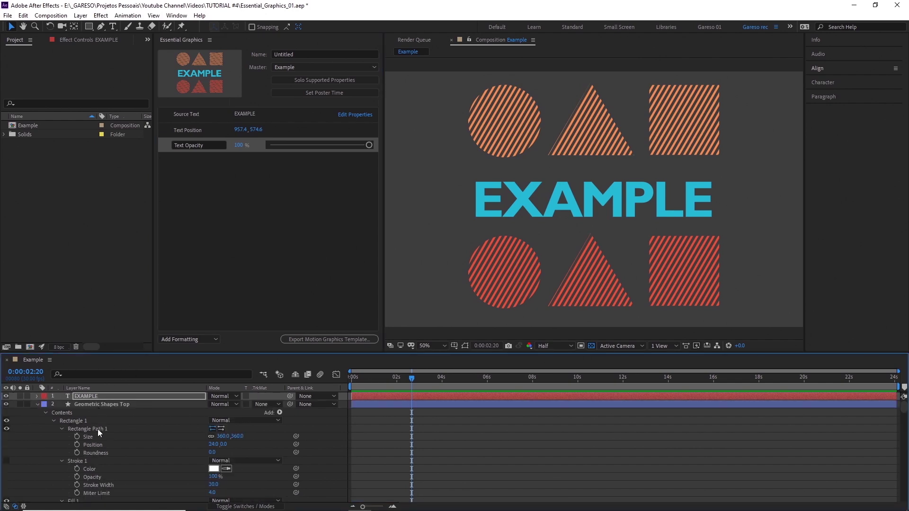
left_click(54, 420)
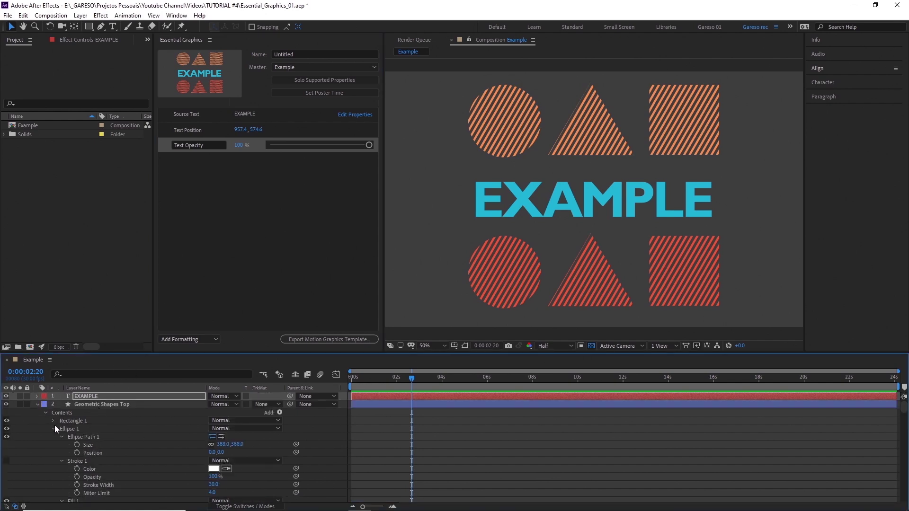
left_click(53, 429)
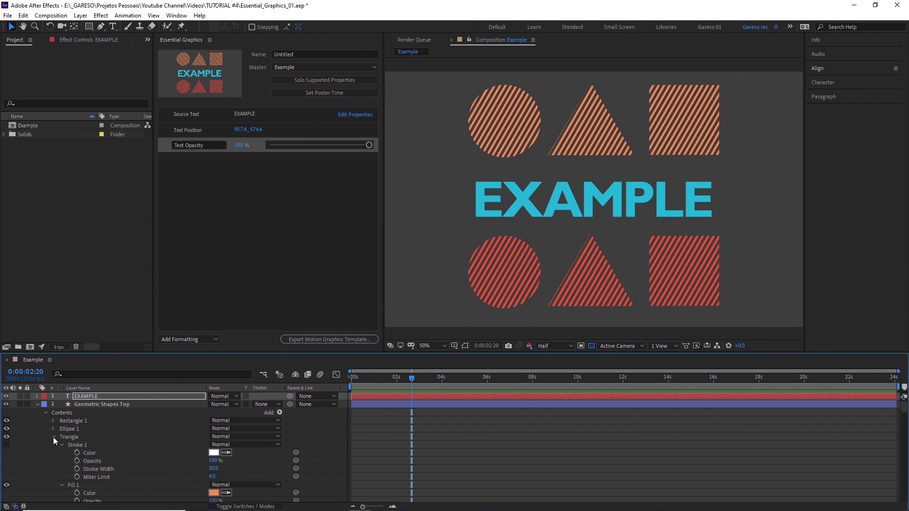
left_click(53, 436)
left_click(67, 437)
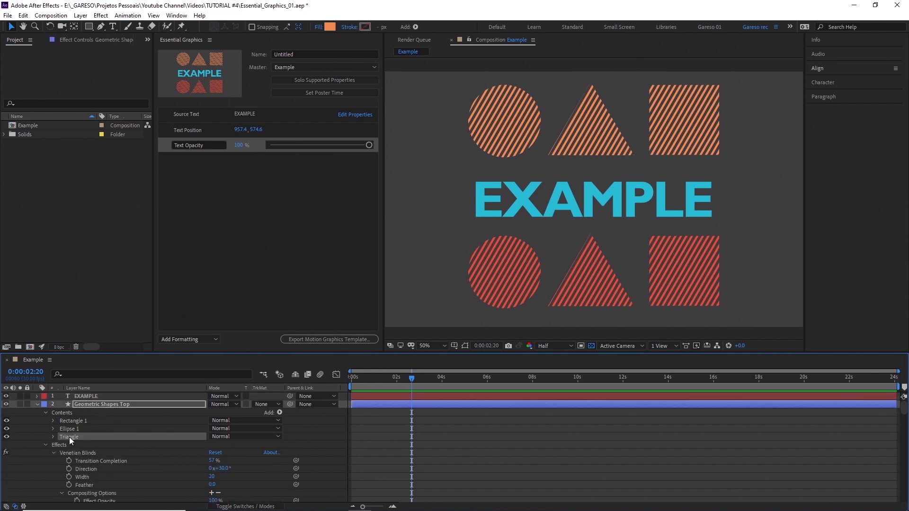
left_click(72, 428)
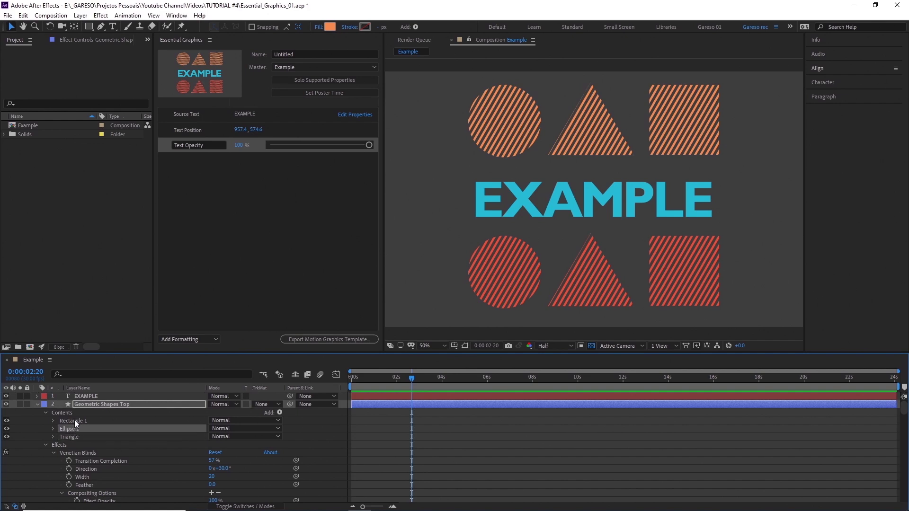
left_click(76, 420)
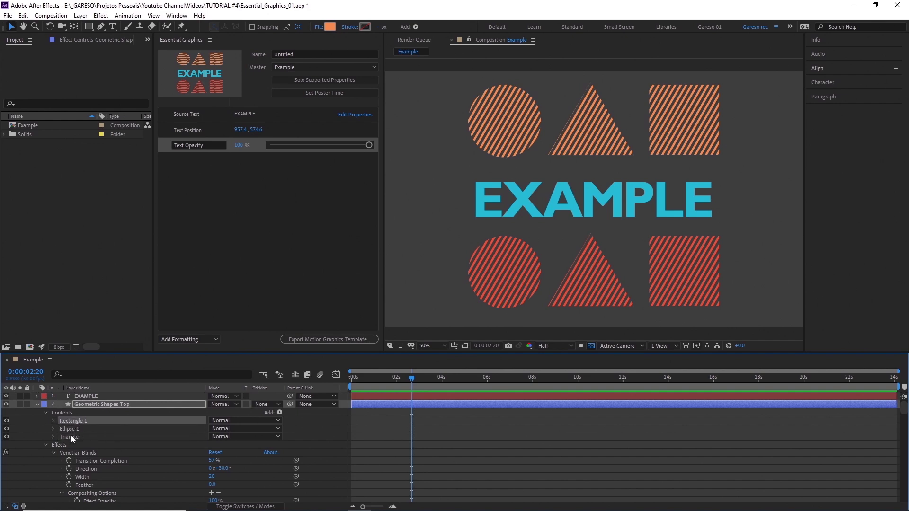
Add the fill color of the Triangle in Geometric Shapes Top to Essential Graphics and name it Top Triangle Color
left_click(53, 436)
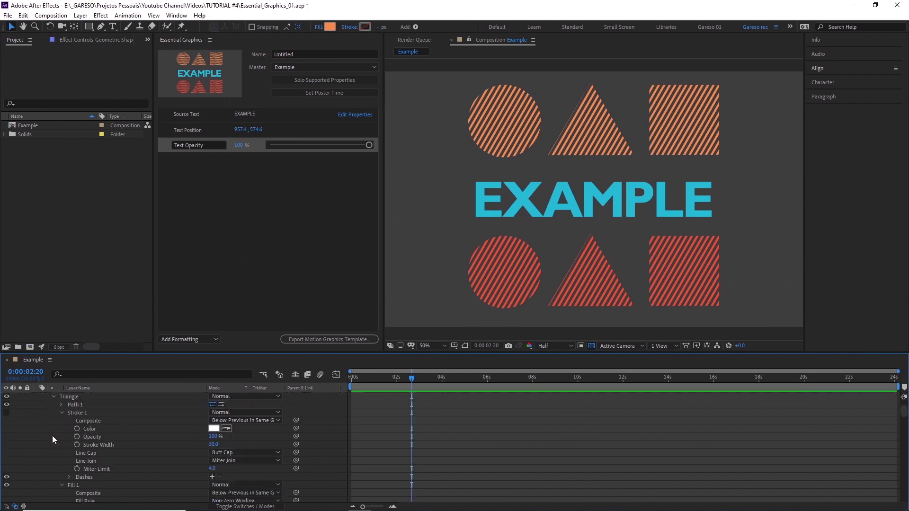
left_click(61, 412)
left_click_drag(78, 445, 204, 190)
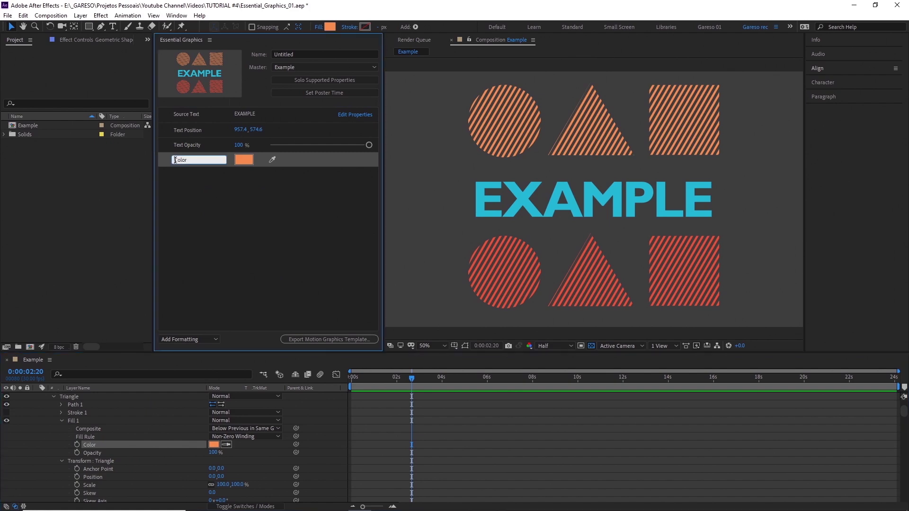
type("Top Triangle")
left_click(216, 193)
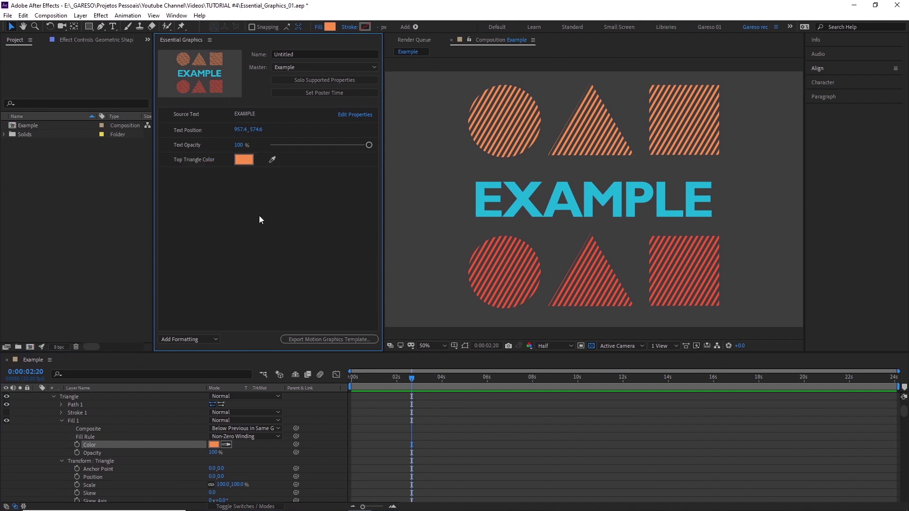
Add the fill color of the Triangle in Geometric Shapes Bottom to Essential Graphics and name it Bottom Triangle Color
left_click(53, 397)
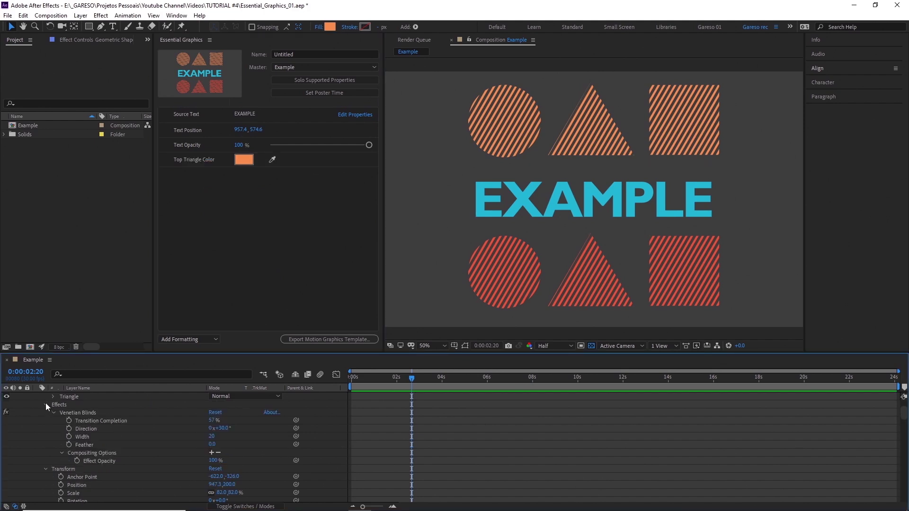
left_click(46, 405)
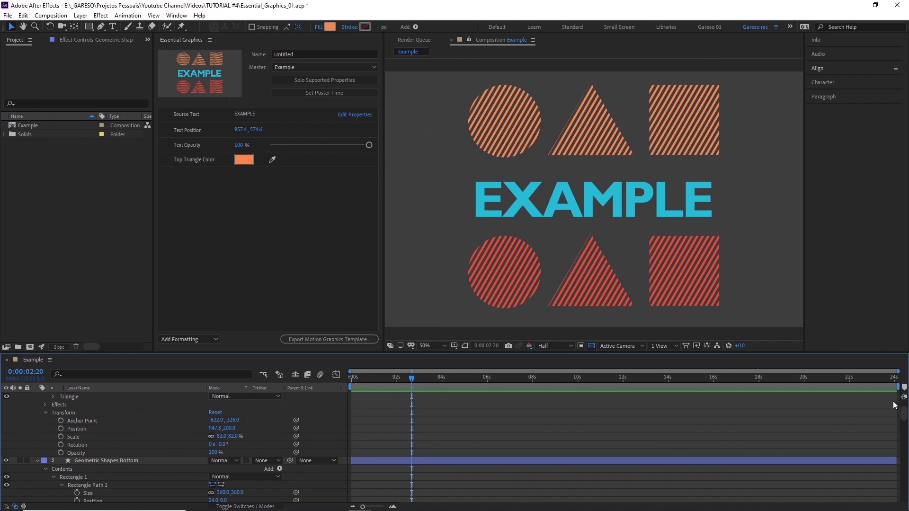
left_click_drag(905, 409, 905, 423)
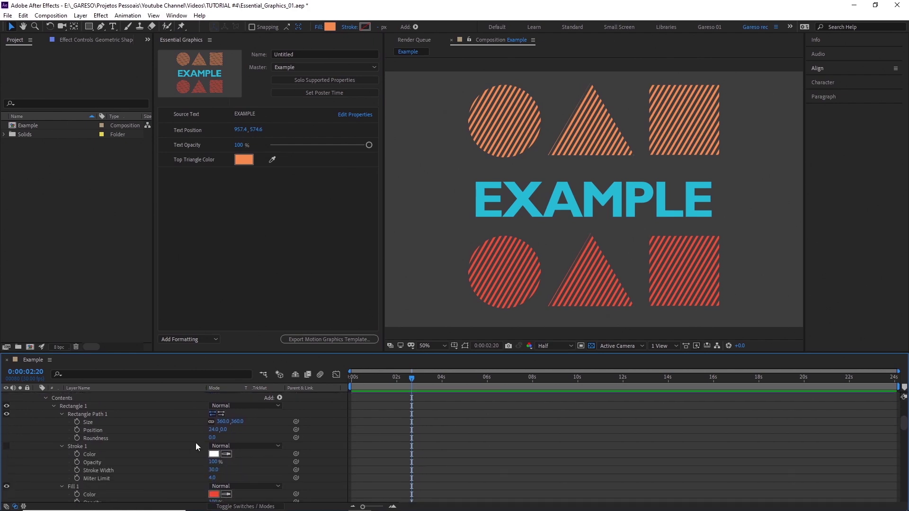
left_click(53, 405)
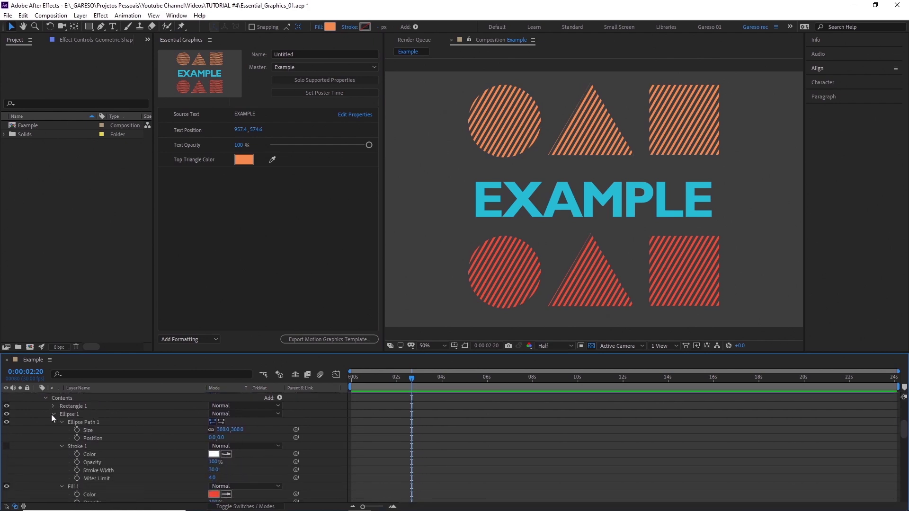
left_click(52, 414)
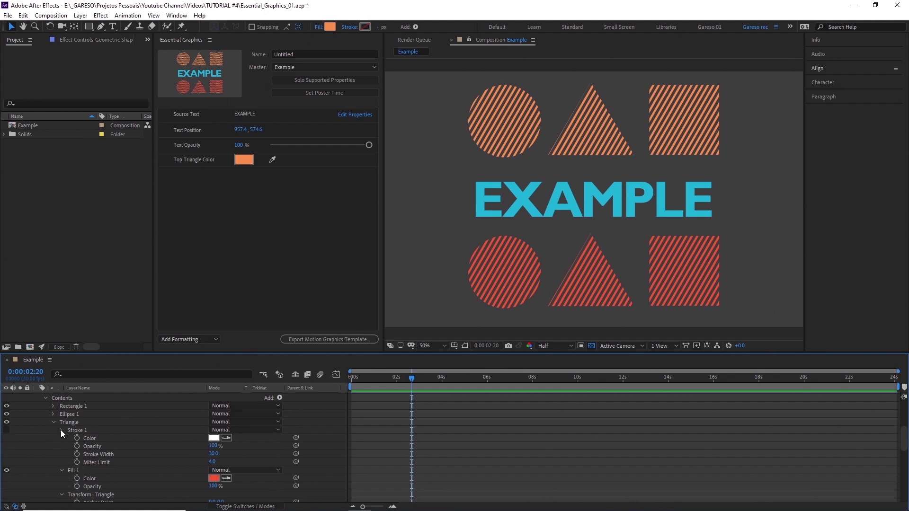
left_click(61, 429)
left_click_drag(92, 447, 175, 172)
type("Bottom T")
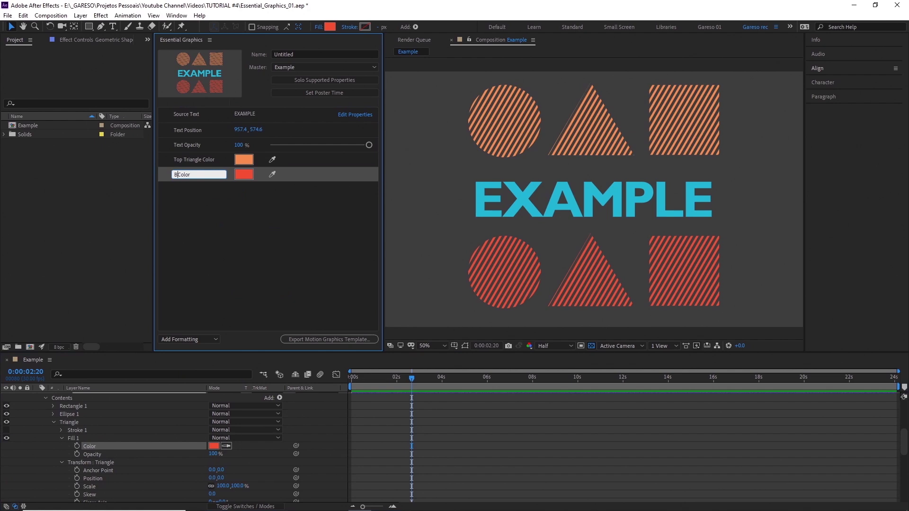
type("riangle")
left_click(244, 233)
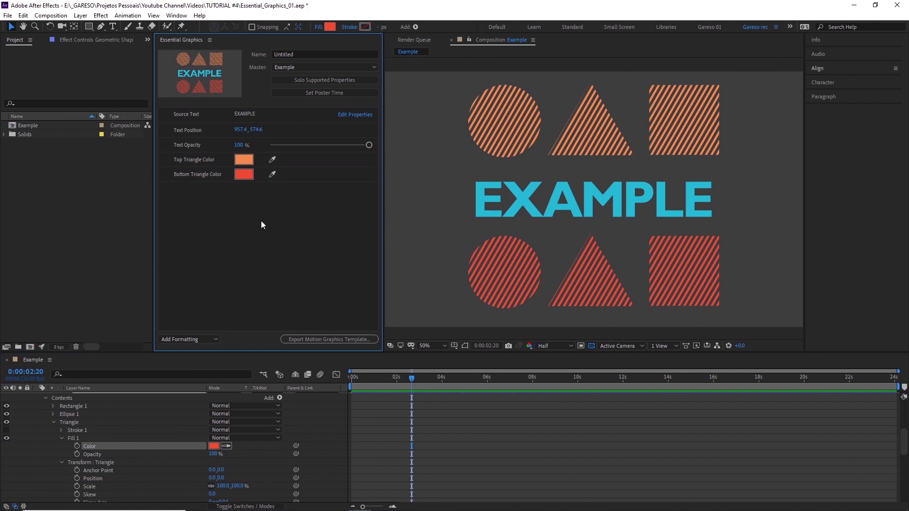
Collapse the Geometric Shapes Top, Geometric Shapes Bottom and Dark Gray Solid 1 layers and clear the layer selection
left_click_drag(901, 443, 902, 412)
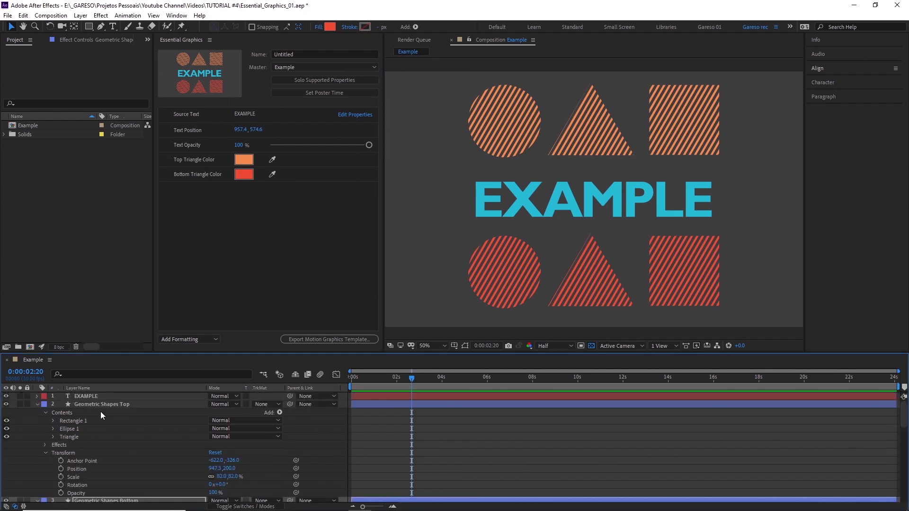
left_click(37, 404)
left_click(37, 412)
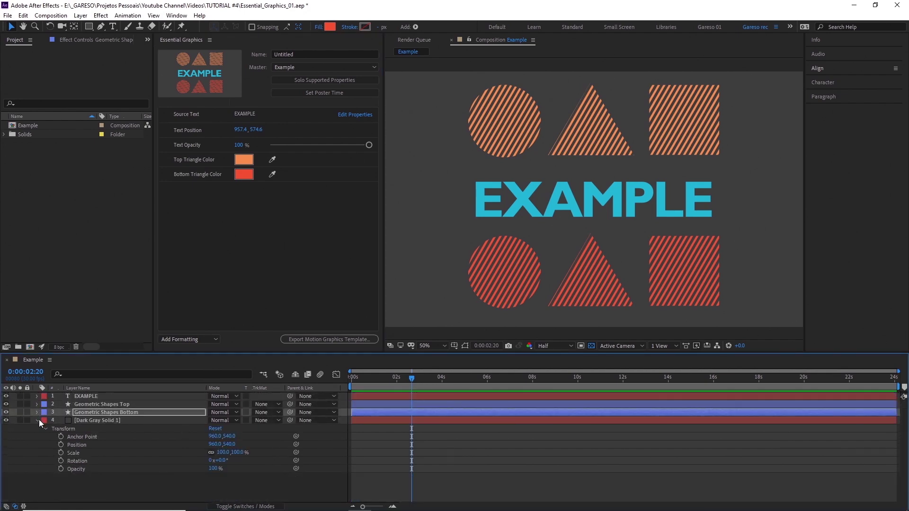
left_click(37, 420)
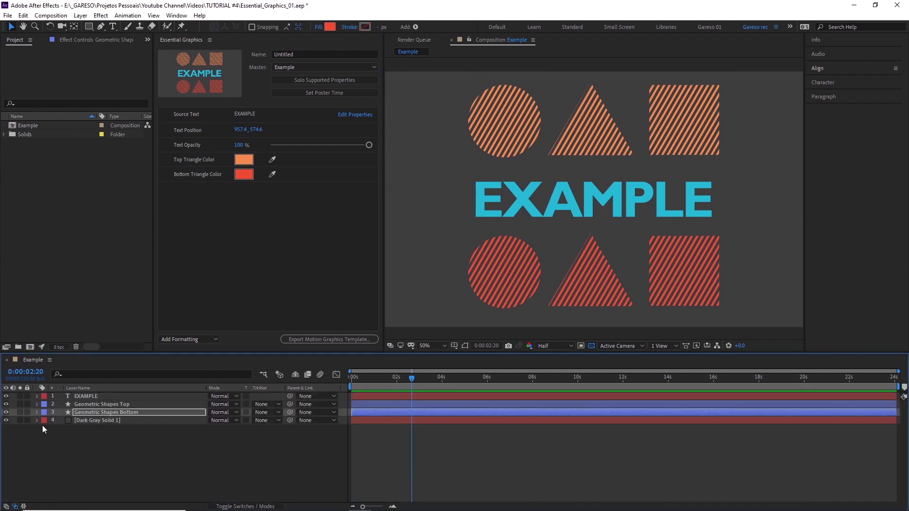
left_click(286, 440)
left_click(344, 244)
In the Essential Graphics controls, change the Source Text to TEST and the Top Triangle Color to blue
left_click(246, 114)
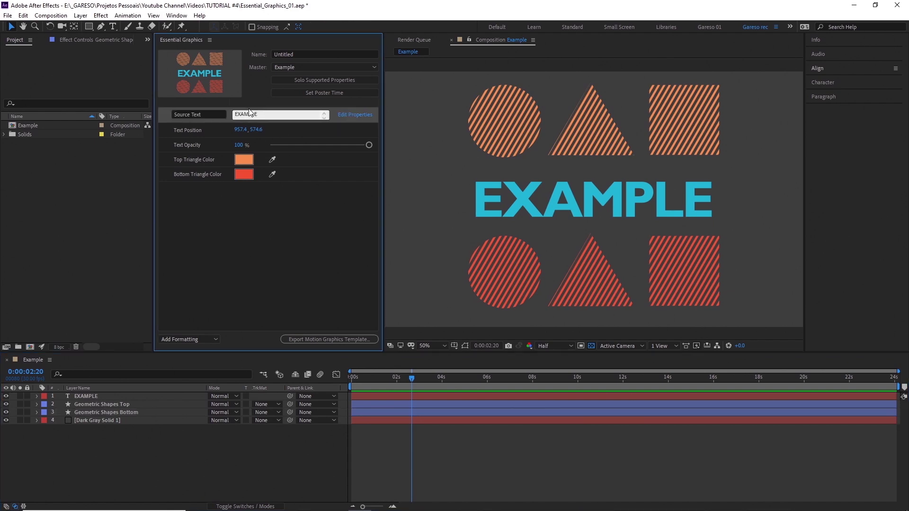
type("TEST")
key("Return")
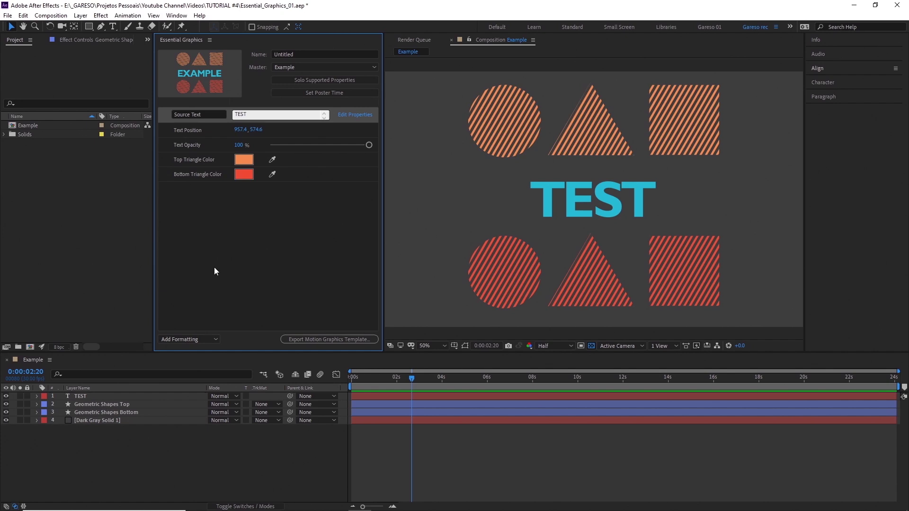
left_click(243, 161)
left_click(705, 337)
left_click(831, 307)
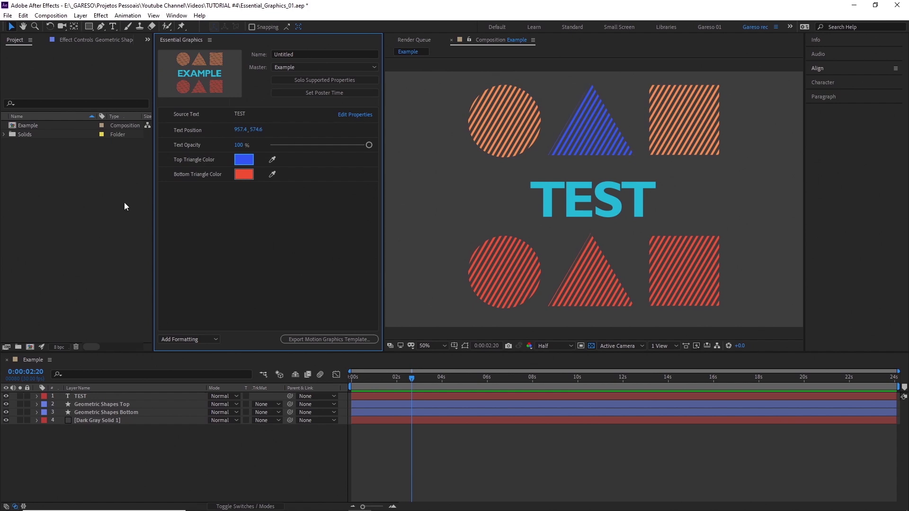
Create a new composition containing the Example composition and rename it Precomp 1
left_click_drag(30, 125, 30, 345)
left_click(33, 135)
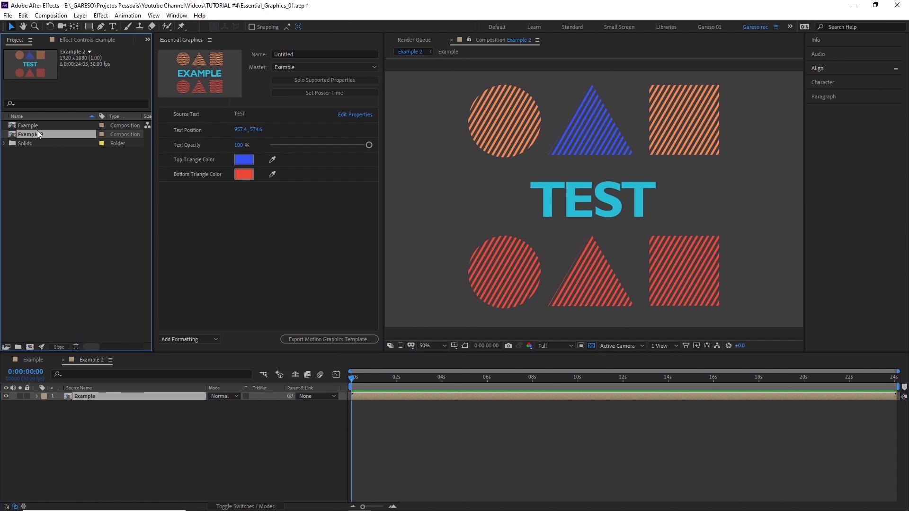
key("Return")
type("Precomp 1")
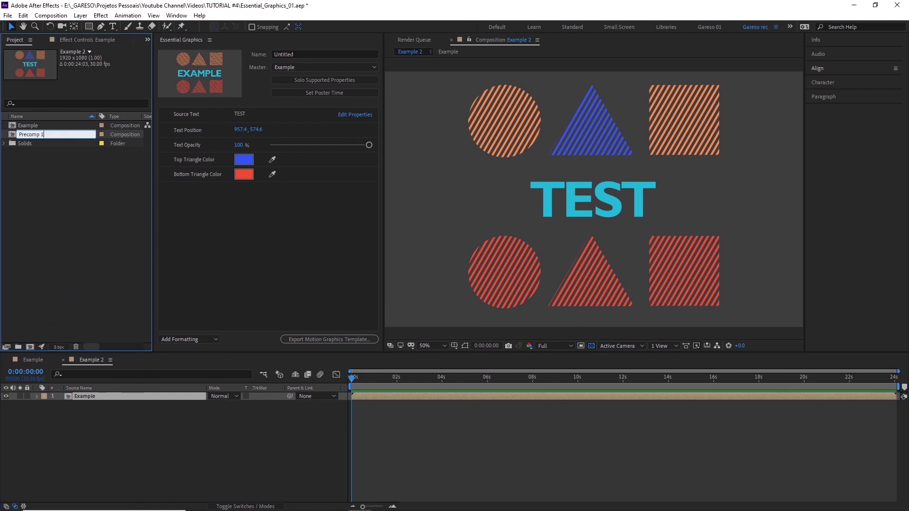
key("Return")
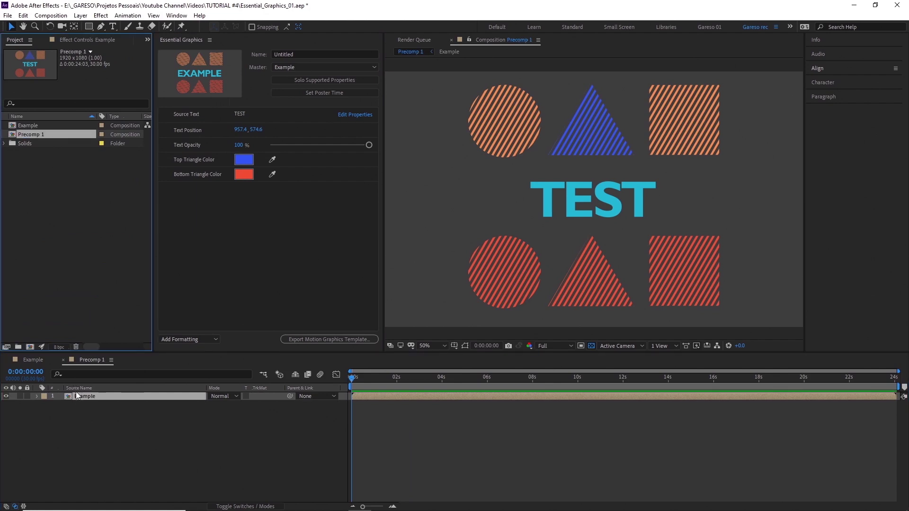
Change the Source Text control in Essential Graphics to Example
left_click(239, 113)
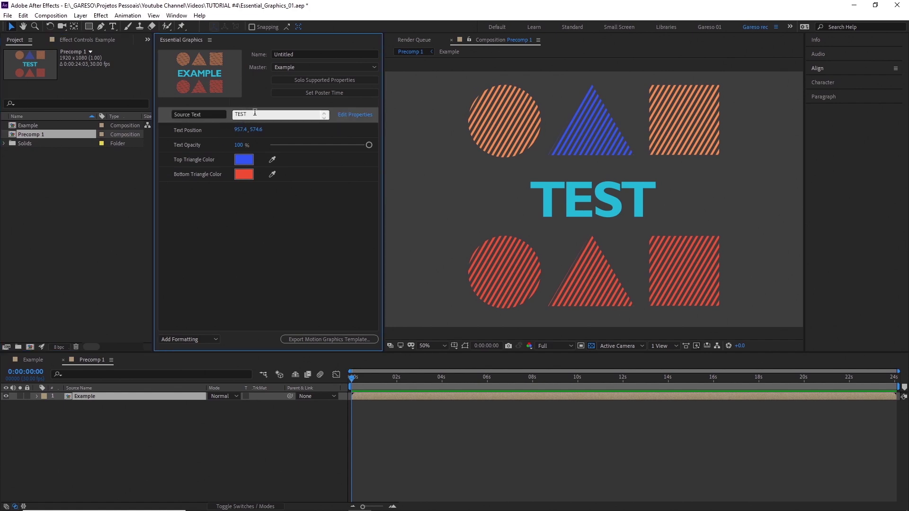
type("Example")
key("Return")
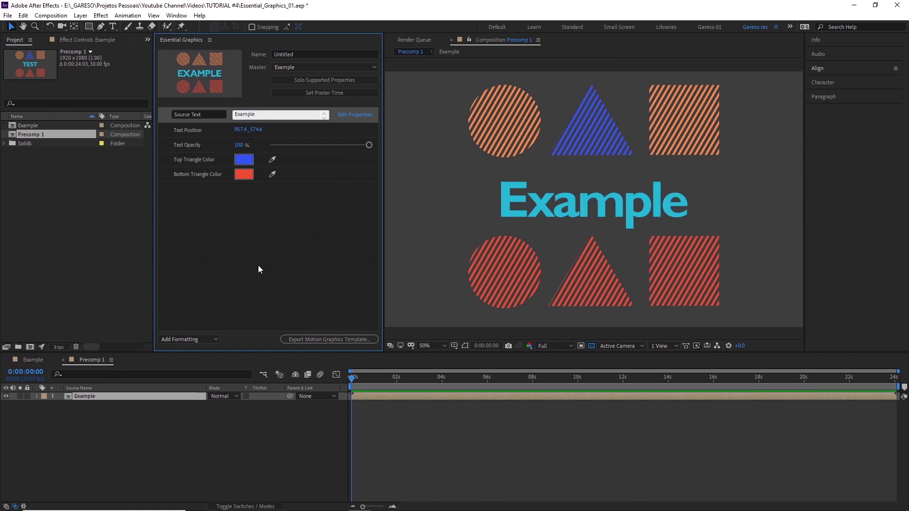
Create a new composition from Precomp 1 and set the Top Triangle Color control to yellow F3D71E
left_click_drag(35, 132, 30, 347)
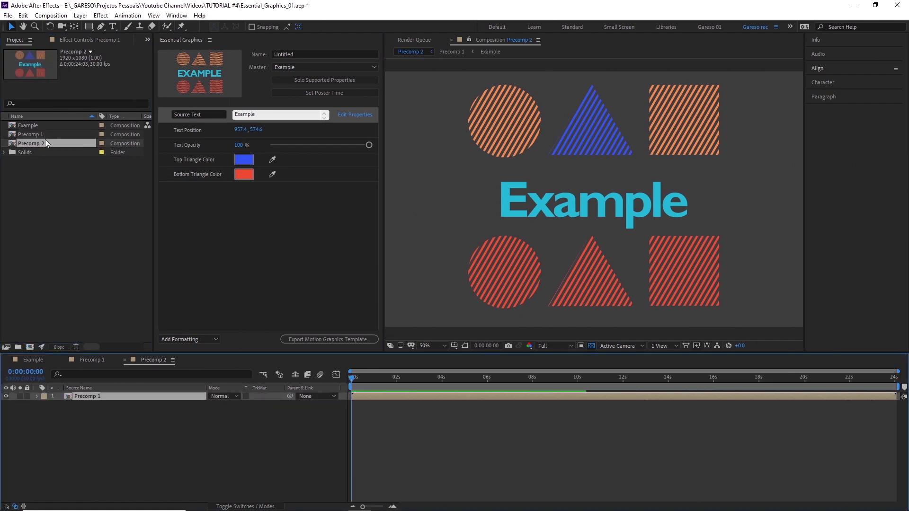
left_click(242, 159)
left_click(640, 320)
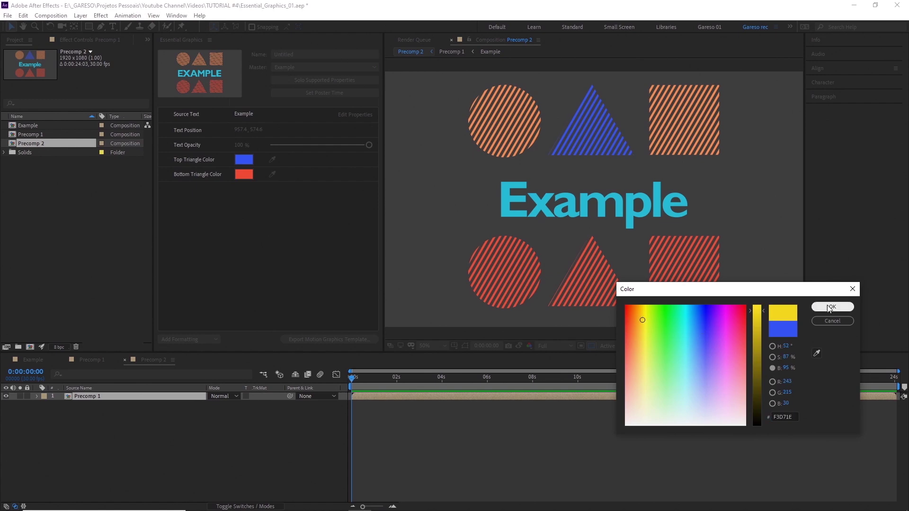
left_click(832, 307)
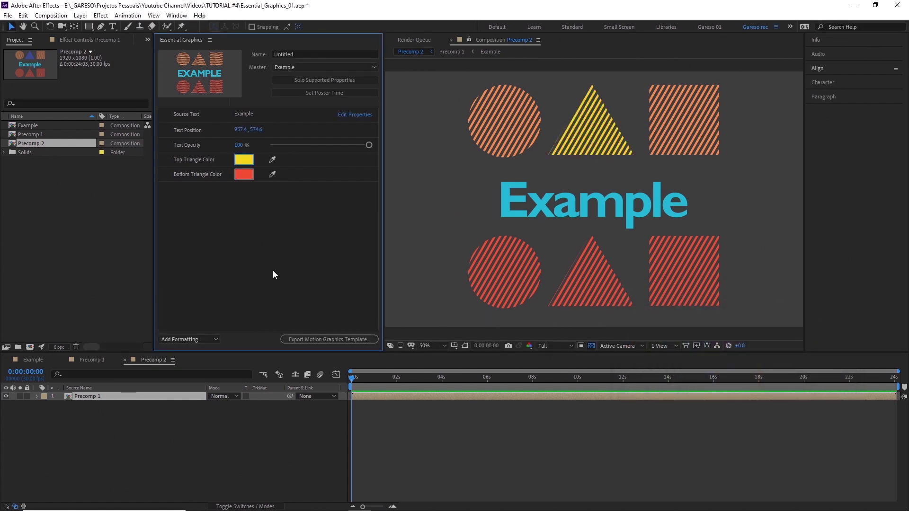
Reveal the Master Properties of the Example layer in Precomp 1 and check the layers of the Example composition
left_click(26, 125)
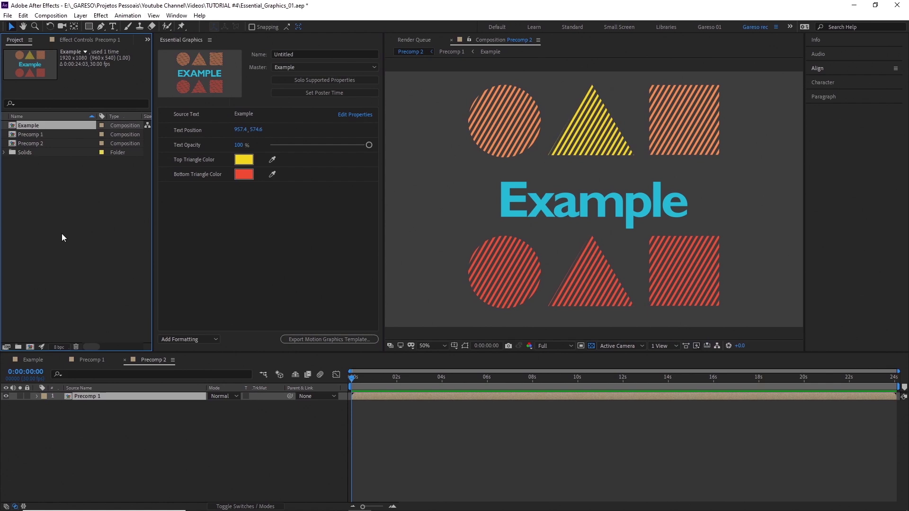
left_click(90, 359)
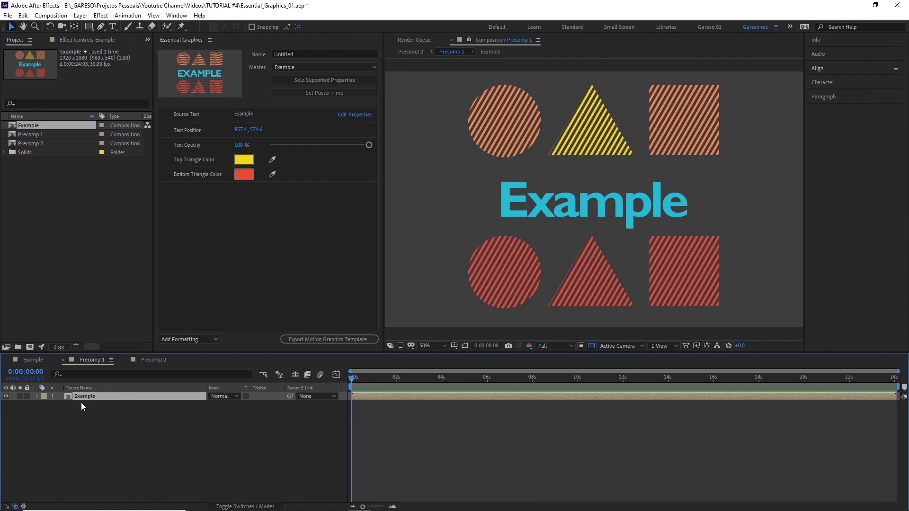
left_click(37, 396)
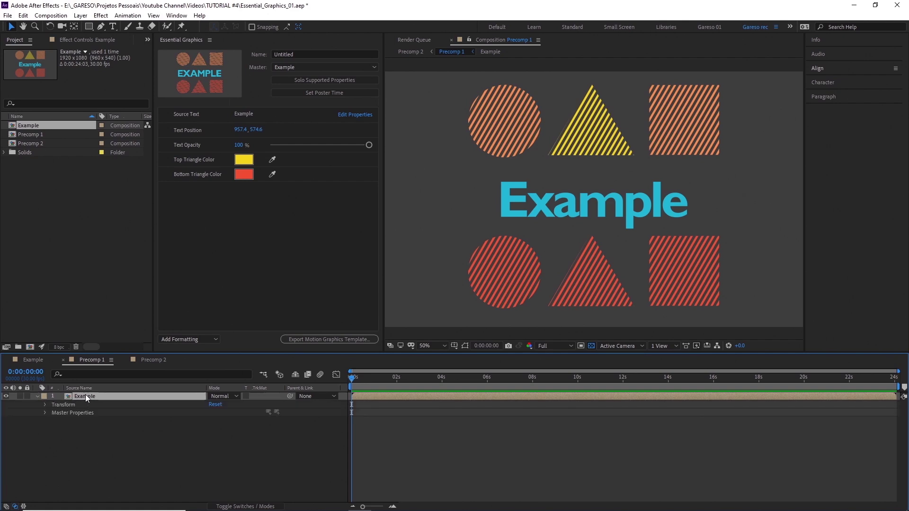
left_click(108, 412)
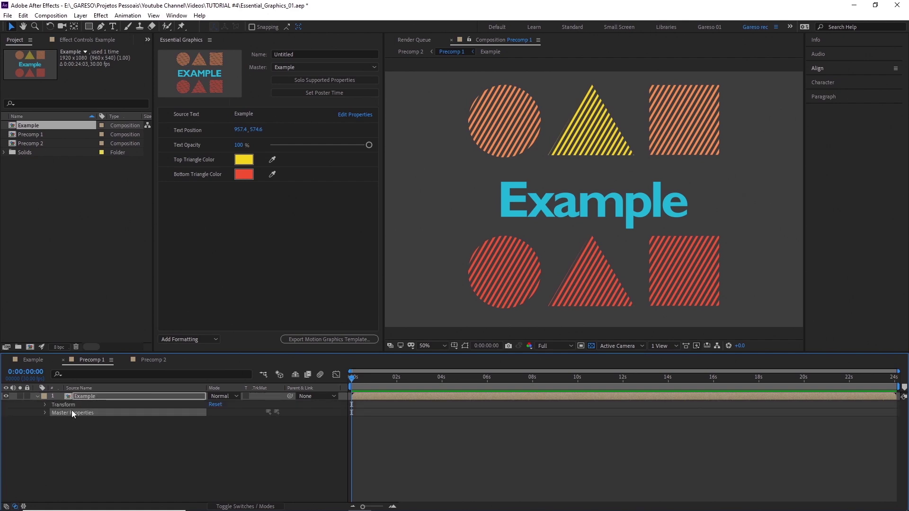
left_click(45, 413)
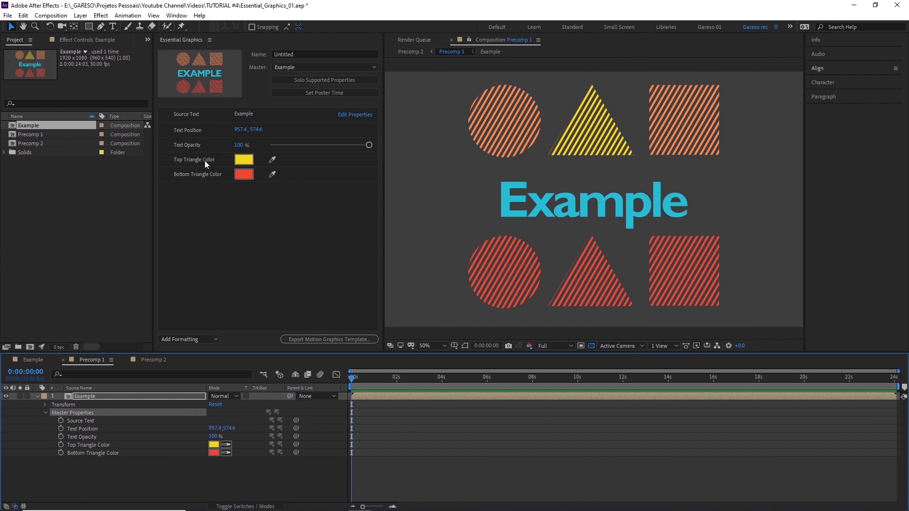
left_click(33, 360)
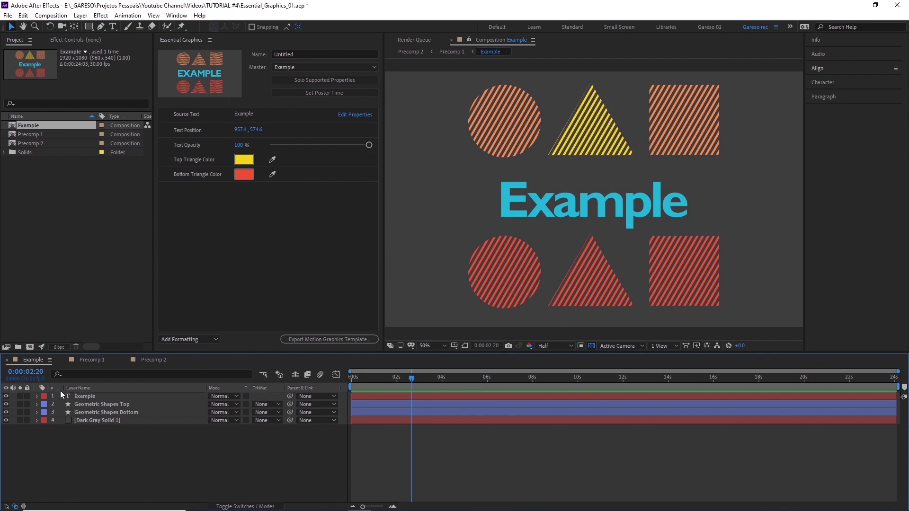
left_click(86, 360)
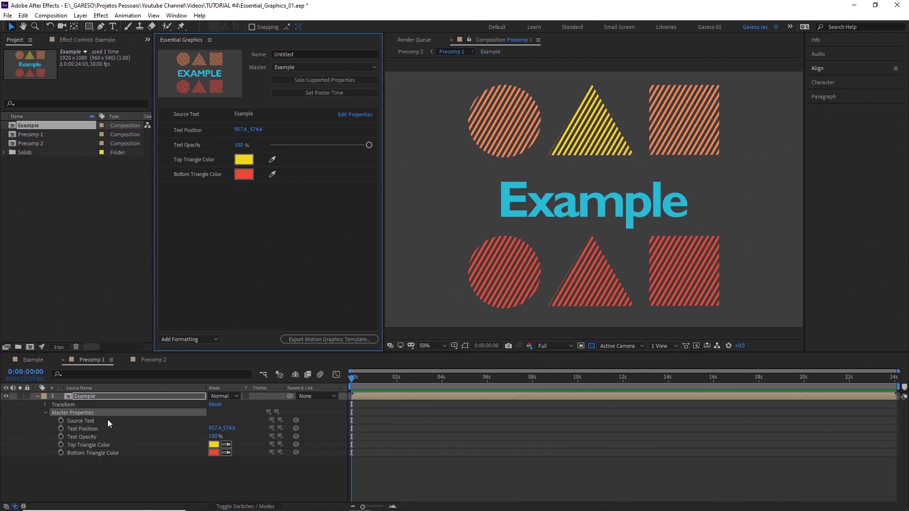
Duplicate the Example layer in Precomp 1, expand the copy's Master Properties and enlarge the timeline area to show both layers
left_click(88, 396)
key("ctrl+d")
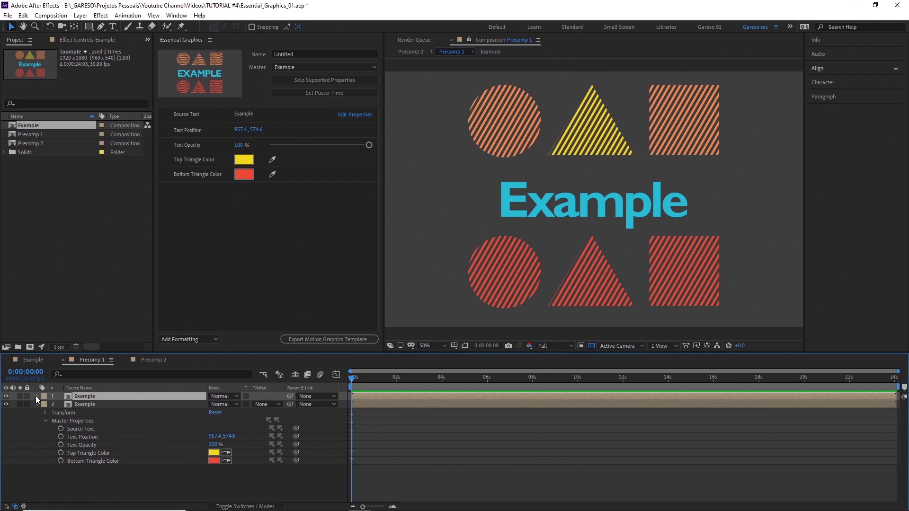
left_click(38, 396)
left_click(45, 412)
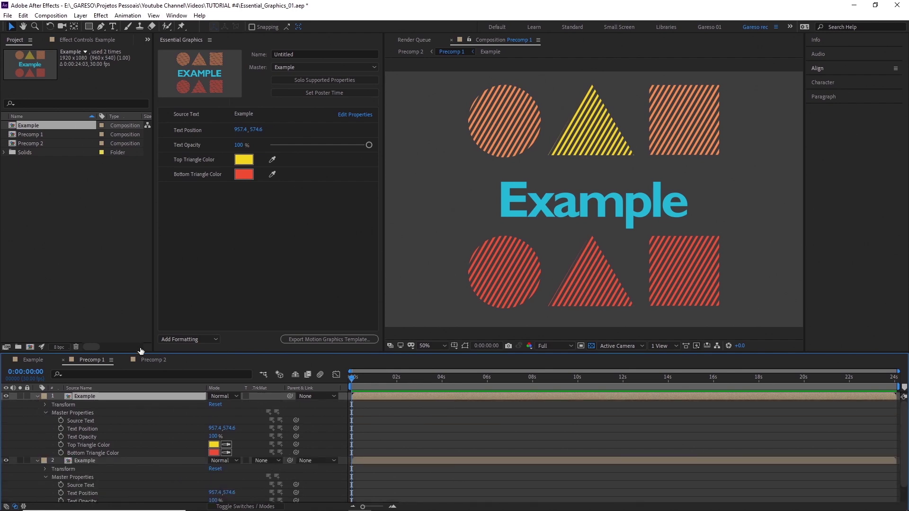
left_click_drag(135, 354, 140, 327)
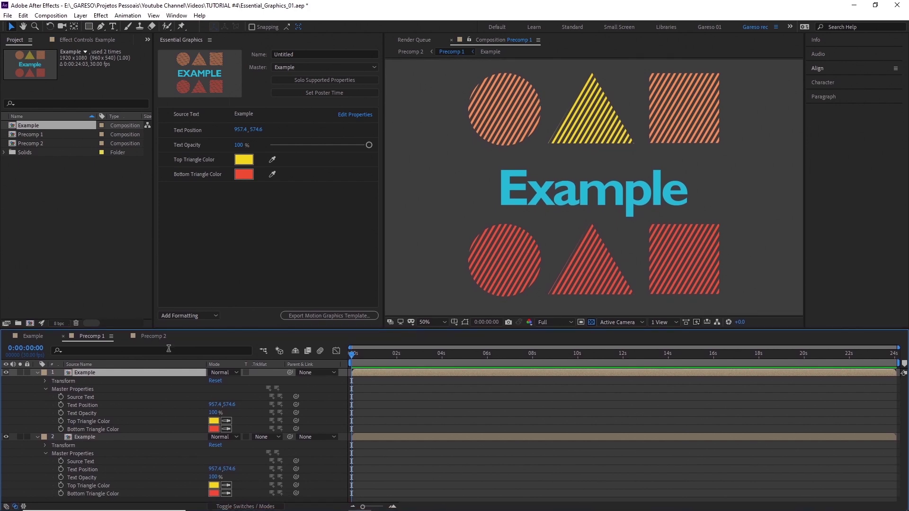
Move the upper Example layer into the left half of the frame and scale it down to 52%
left_click_drag(634, 192, 515, 197)
key("s")
left_click_drag(219, 382, 197, 383)
Set the scale of both Example layers to 50% and move the lower one into the right half, level with the other
left_click(83, 388)
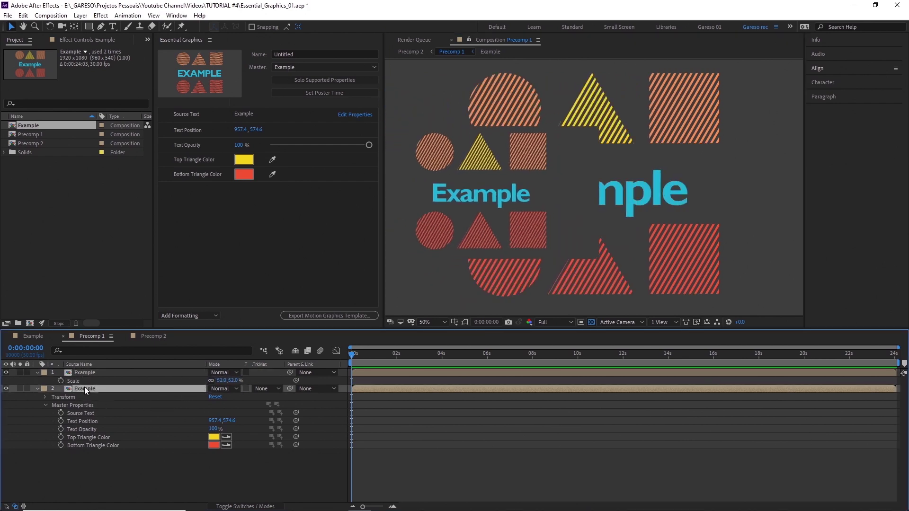
key("s")
left_click(221, 396)
type("50")
key("Return")
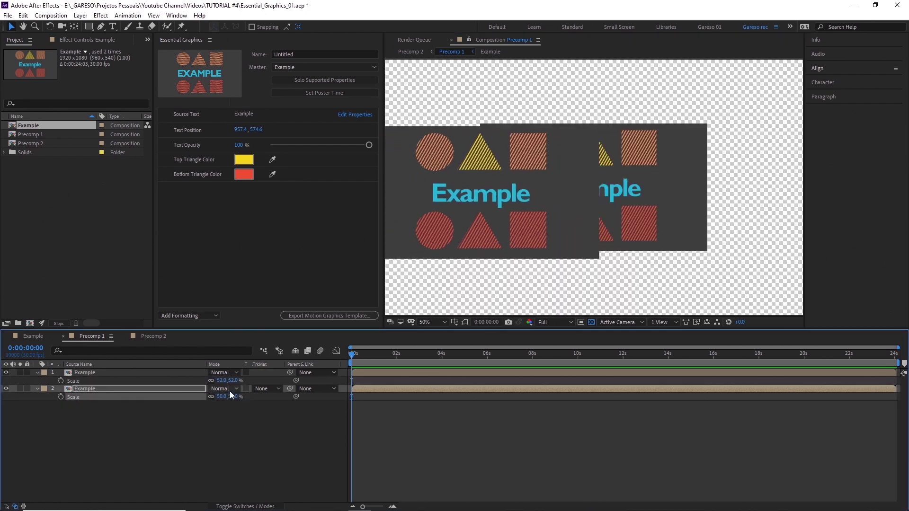
left_click(221, 381)
type("50")
key("Return")
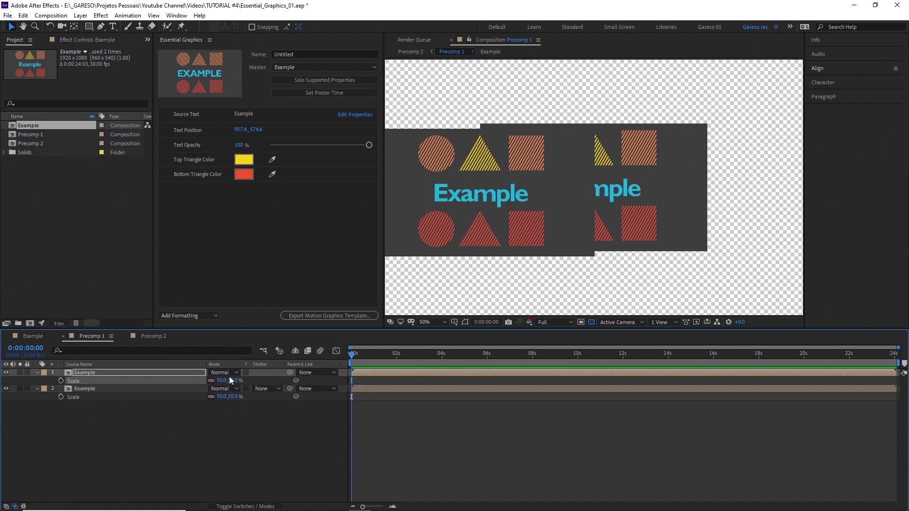
left_click(68, 391)
left_click_drag(624, 208, 727, 211)
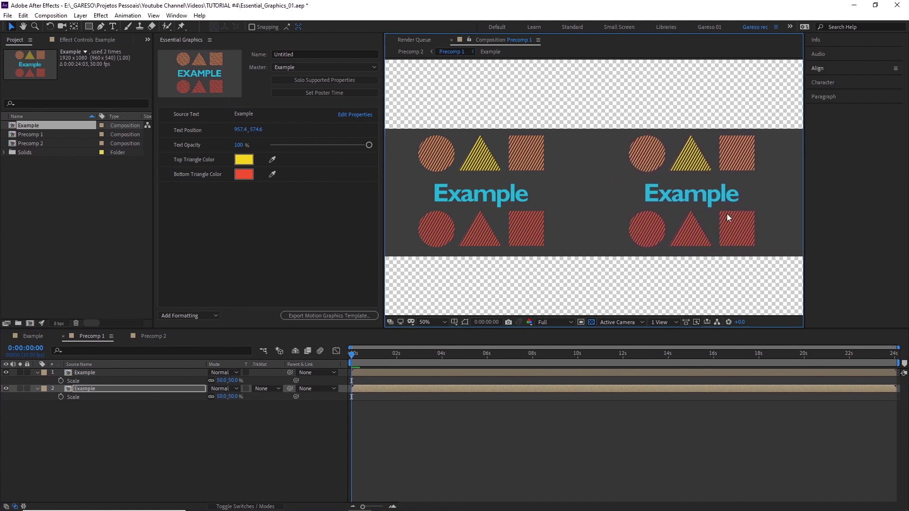
Expand the Master Properties of both Example layers in Precomp 1
left_click(38, 373)
left_click(38, 372)
left_click(45, 381)
left_click(44, 389)
left_click(38, 437)
left_click(38, 436)
left_click(45, 445)
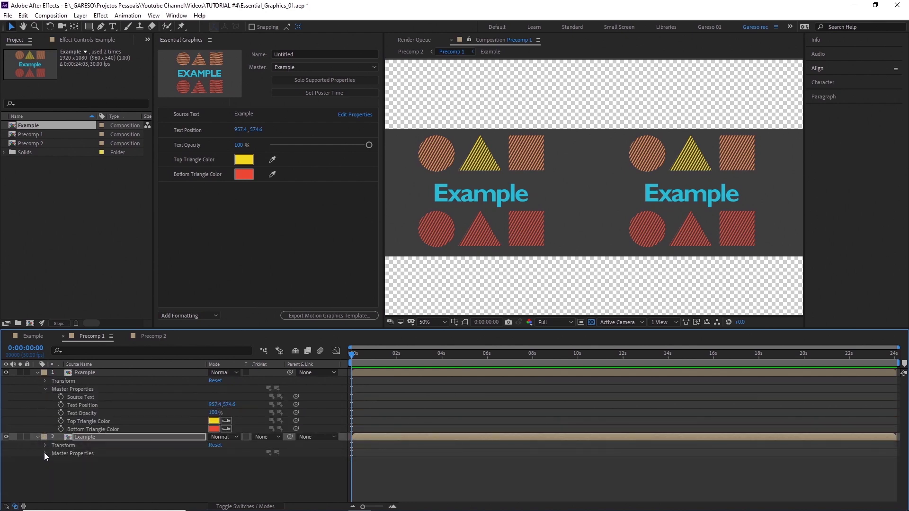
left_click(45, 454)
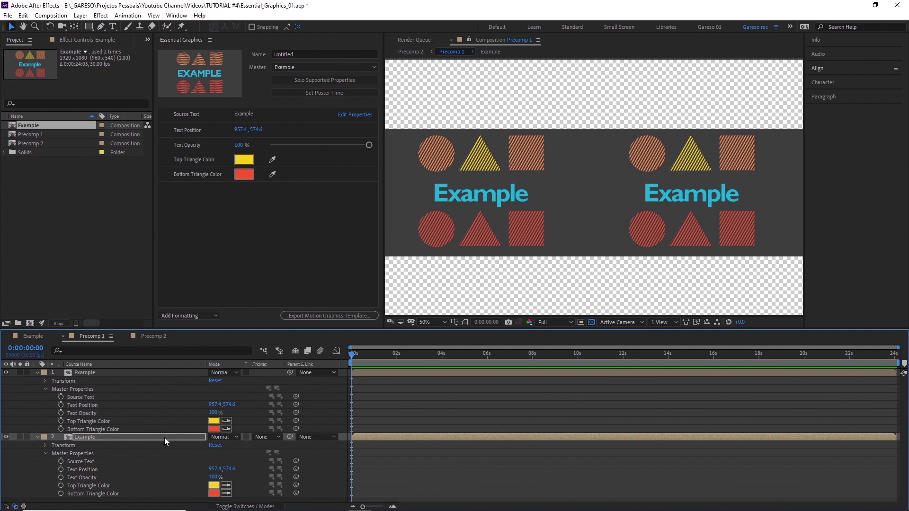
Override the Top Triangle Color in Precomp 1 with blue on the second Example layer and bright green on the first
left_click(214, 484)
left_click_drag(716, 320, 706, 316)
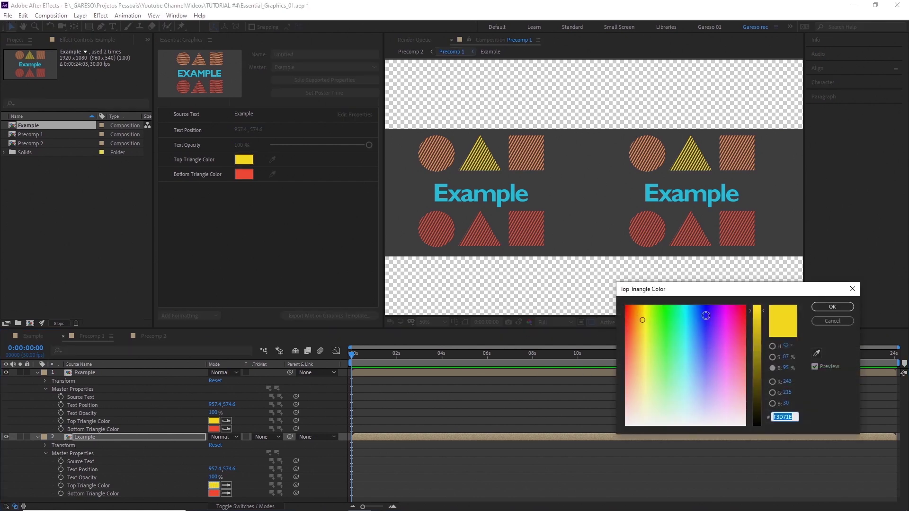
left_click(824, 307)
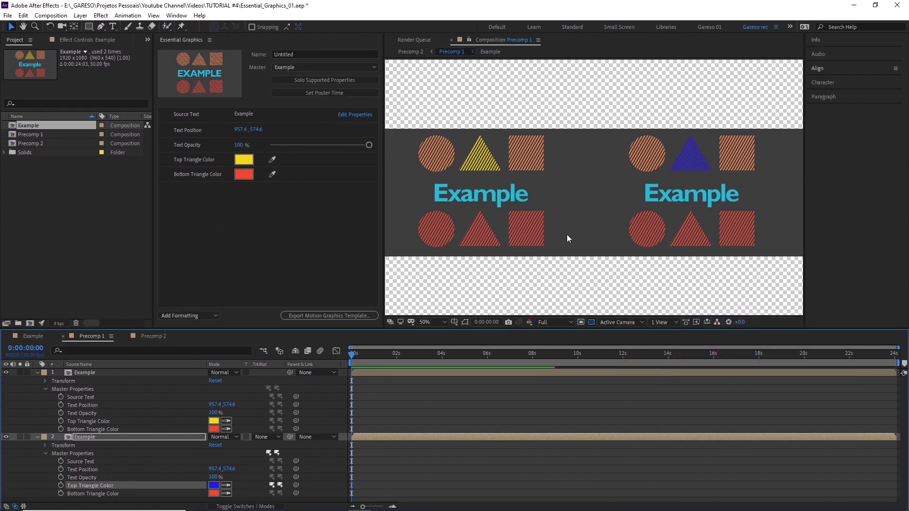
left_click(213, 421)
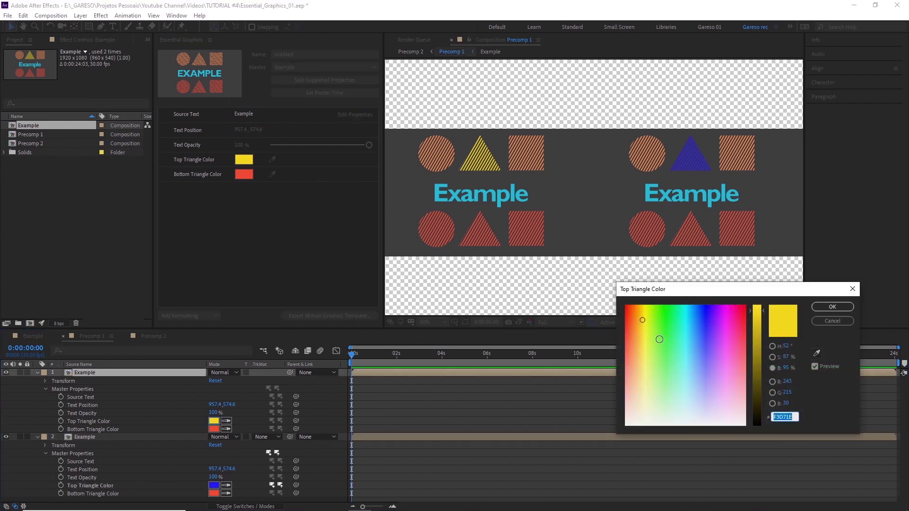
left_click(664, 315)
left_click(821, 307)
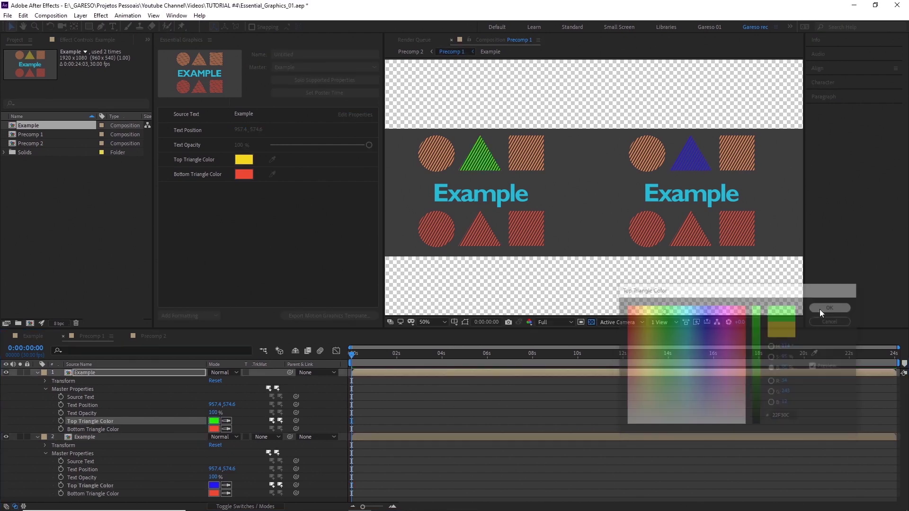
Override the first Example layer's Source Text master property with "Test"
left_click(78, 396)
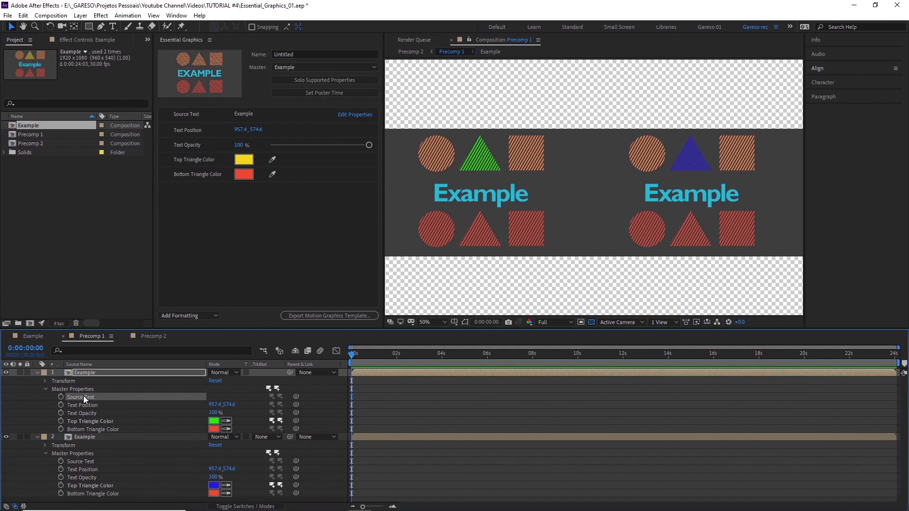
right_click(86, 396)
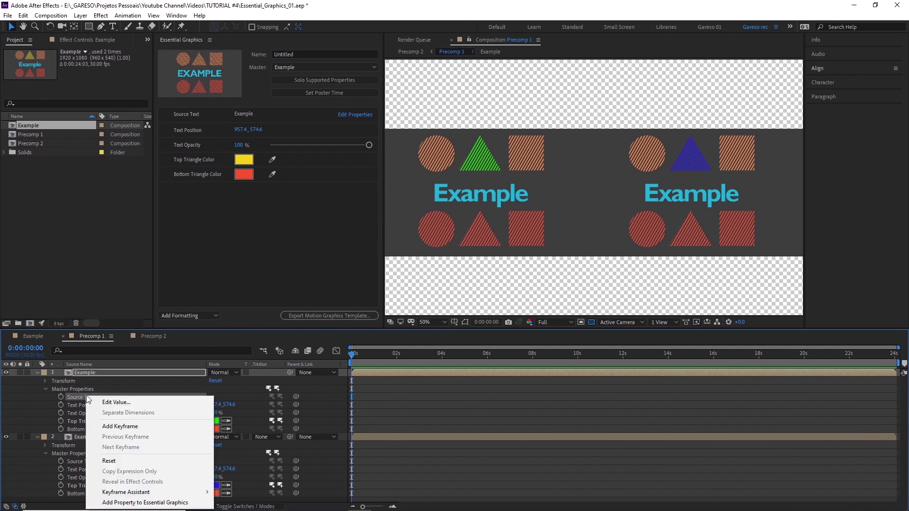
left_click(114, 402)
type("Test")
left_click(452, 287)
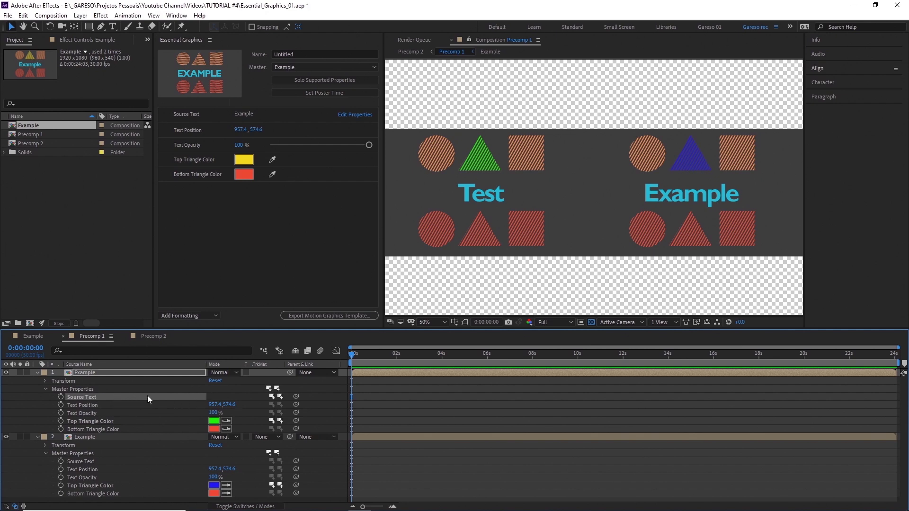
Set the Source Text of the Example master composition to "Master" in Essential Graphics
left_click(243, 115)
key("BackSpace")
type("Master")
key("Return")
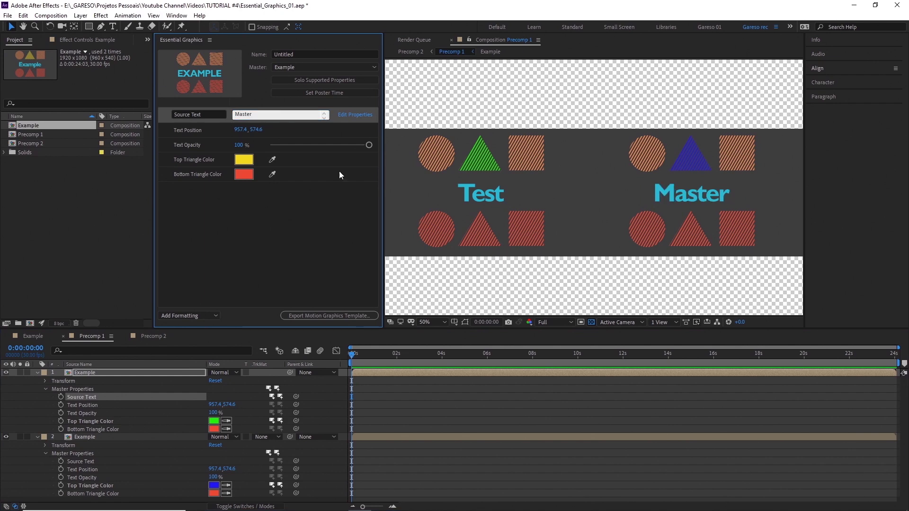
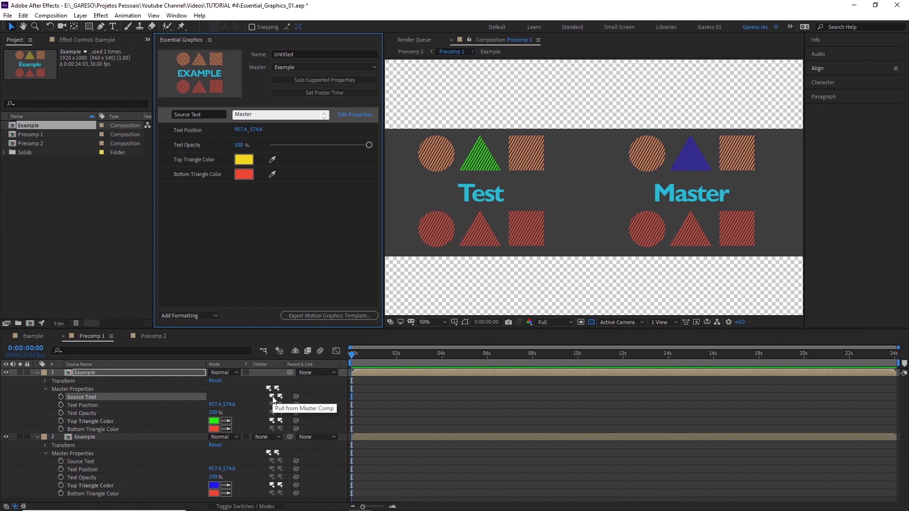
Pull layer 1's Source Text and layer 2's Top Triangle Color from the master comp, and push layer 1's green Top Triangle Color to it
left_click(271, 396)
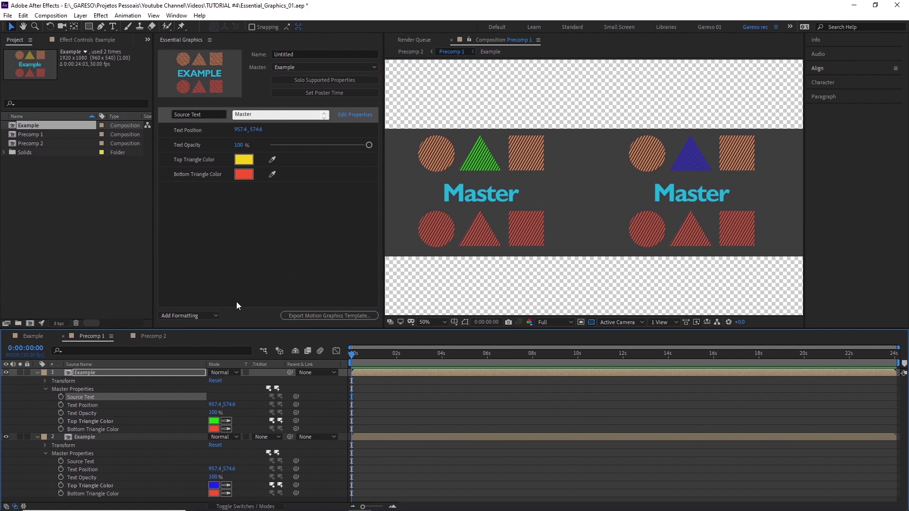
left_click(271, 485)
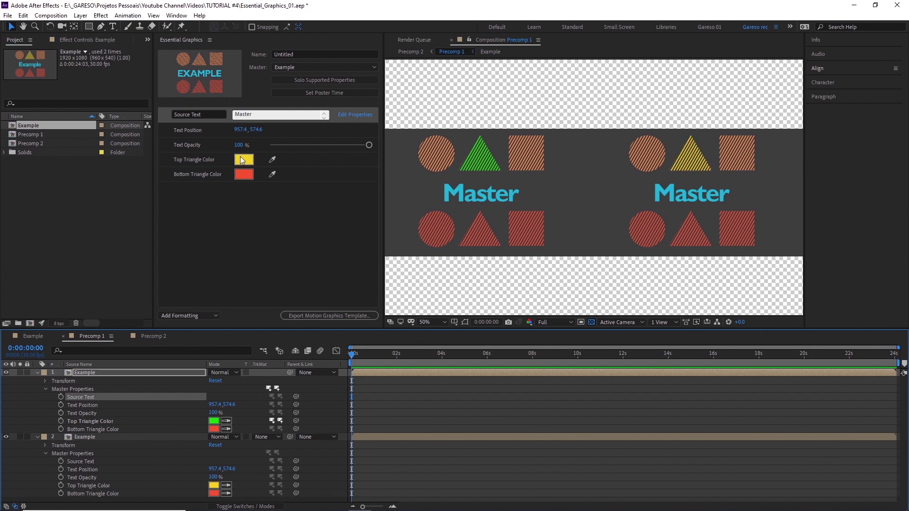
left_click(280, 420)
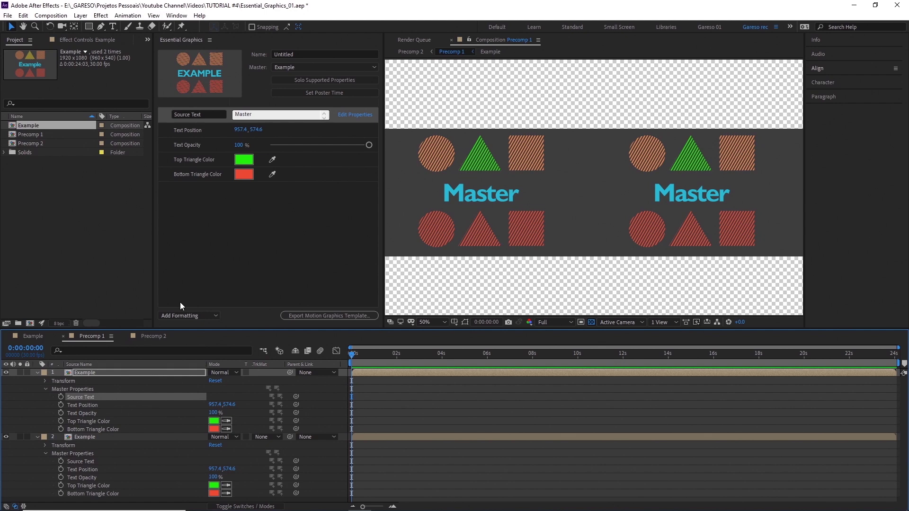
In the Example comp, animate the text layer's Position left and then right with three Easy Ease keyframes
left_click(31, 334)
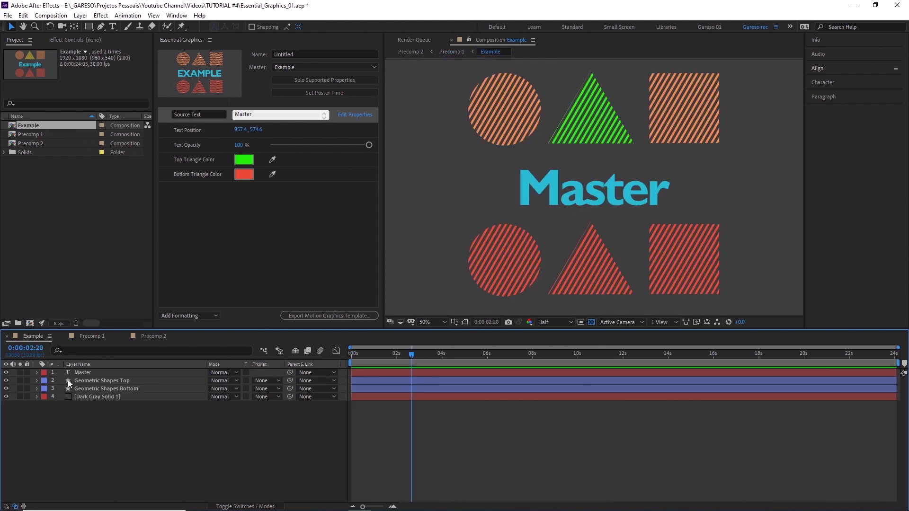
left_click(96, 370)
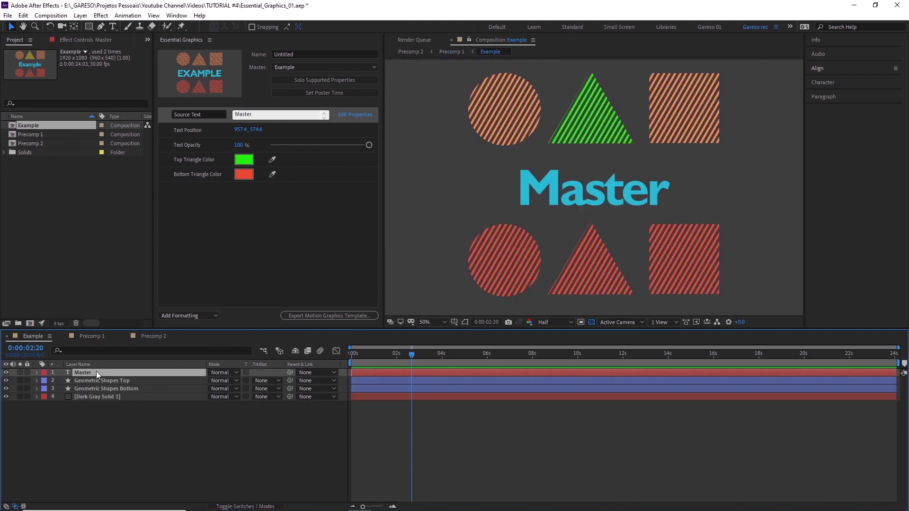
key("p")
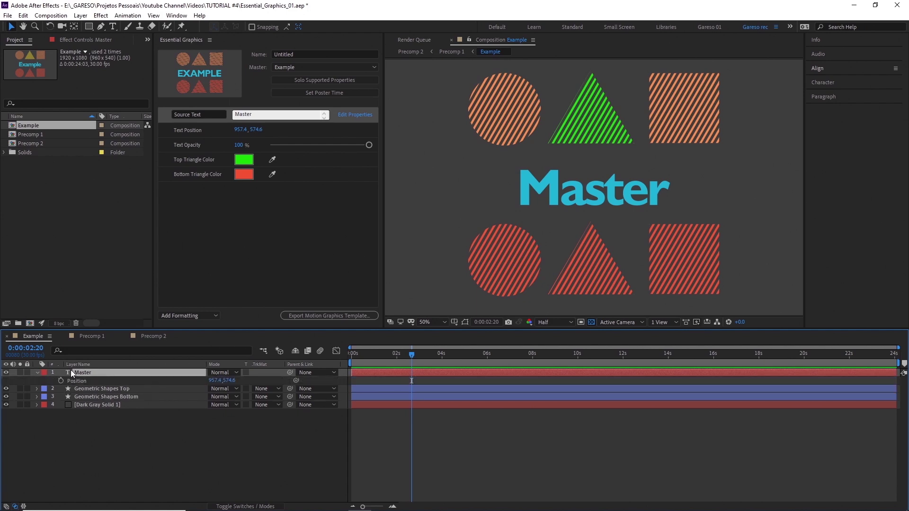
left_click(60, 380)
left_click_drag(417, 356, 532, 351)
left_click_drag(216, 380, 47, 380)
left_click_drag(543, 353, 639, 352)
left_click_drag(213, 381, 540, 380)
left_click_drag(647, 377, 411, 363)
key("F9")
Preview Precomp 1 and shift layer 2's Text Position keyframes to start at about 2 seconds
left_click(92, 336)
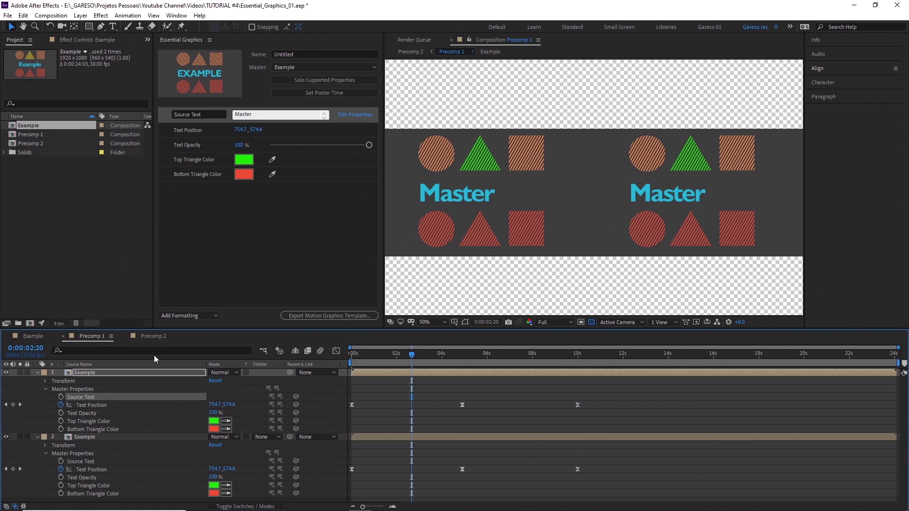
key("space")
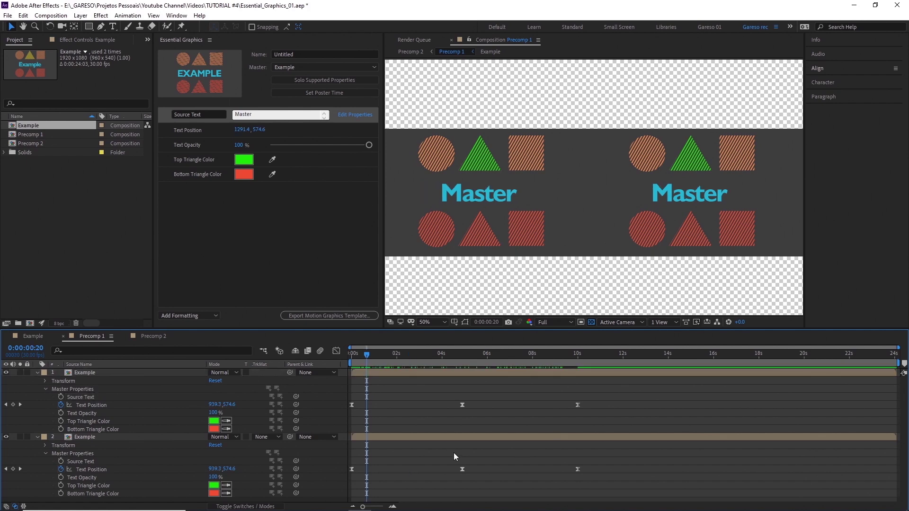
left_click_drag(586, 468, 393, 468)
key("space")
Move layer 2's second and third Text Position keyframes to about 3.6 s and 5.2 s, and pull its Text Opacity from the master comp
left_click_drag(490, 358, 413, 363)
left_click(502, 466)
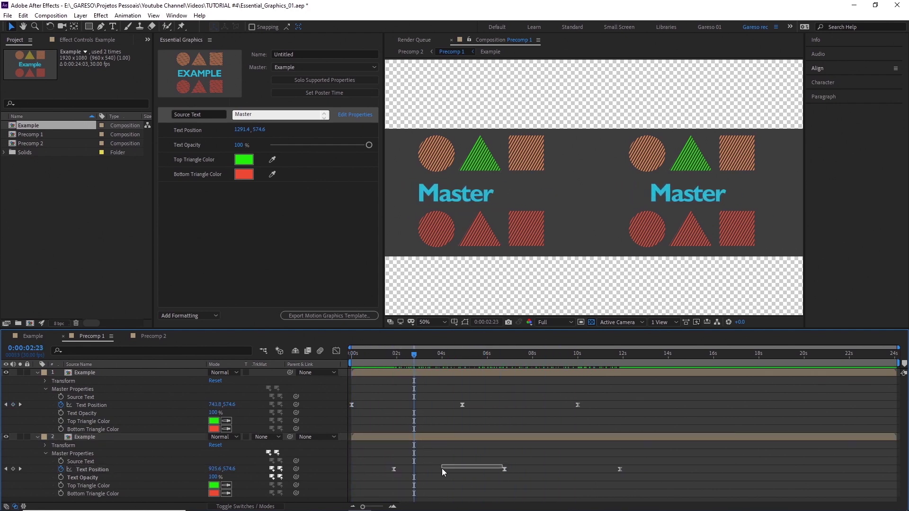
left_click_drag(506, 469, 434, 469)
left_click_drag(620, 468, 469, 468)
left_click_drag(399, 355, 361, 377)
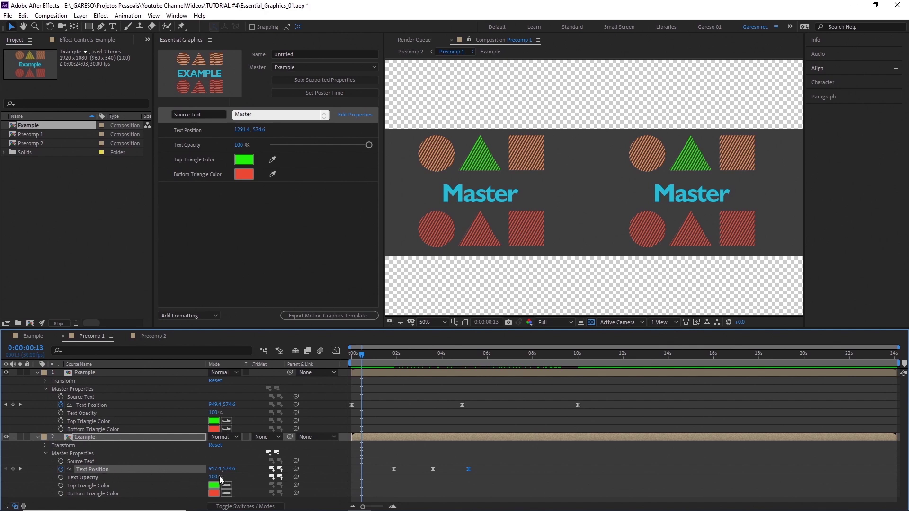
left_click(272, 477)
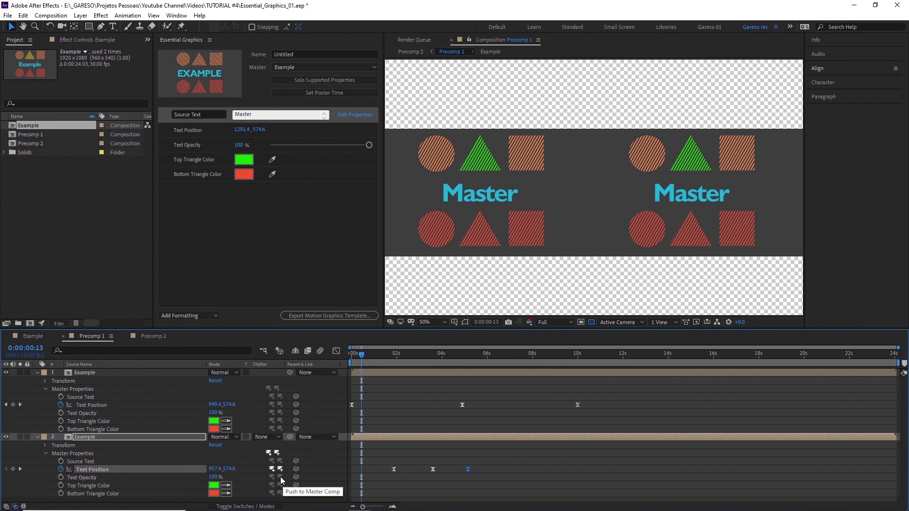
Keyframe layer 2's Position at about 0:13, 2:23 and 4:16 so the layer moves up and then down
left_click(123, 437)
key("u")
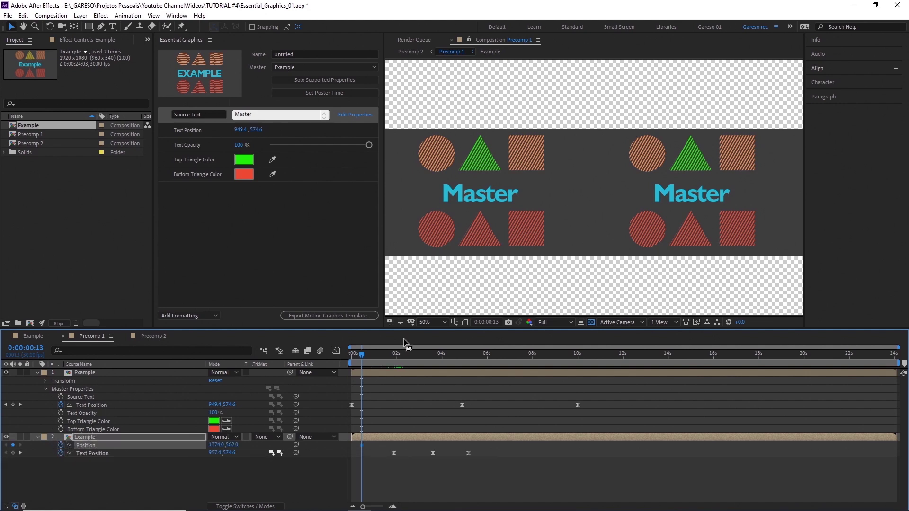
left_click_drag(371, 354, 414, 354)
left_click_drag(670, 220, 668, 189)
left_click_drag(419, 355, 454, 354)
left_click_drag(689, 179, 690, 283)
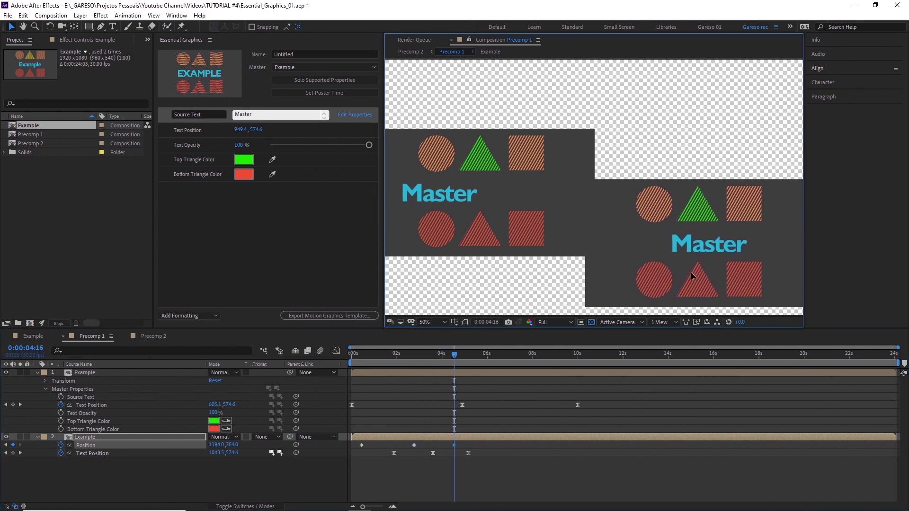
left_click_drag(428, 362, 380, 379)
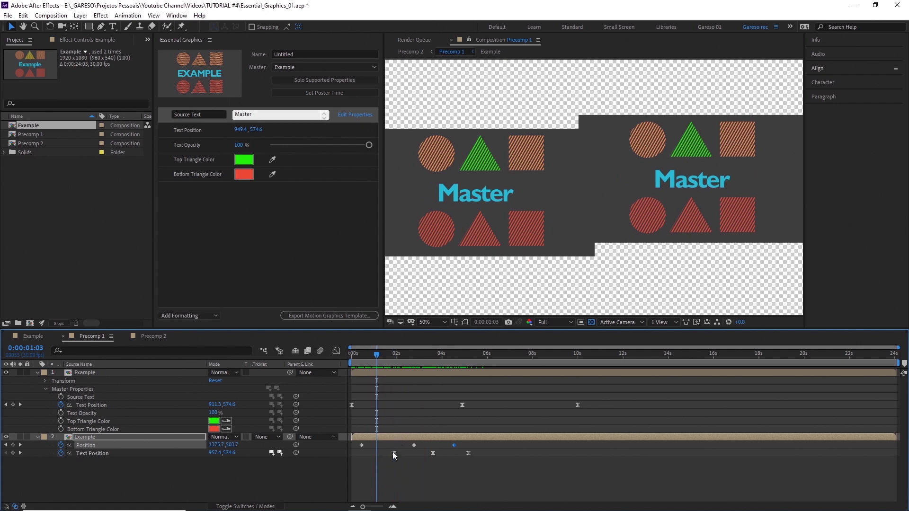
Align layer 2's first two Text Position keyframes with its last two Position keyframes, and push the Text Position animation to the master comp
left_click_drag(394, 454, 492, 453)
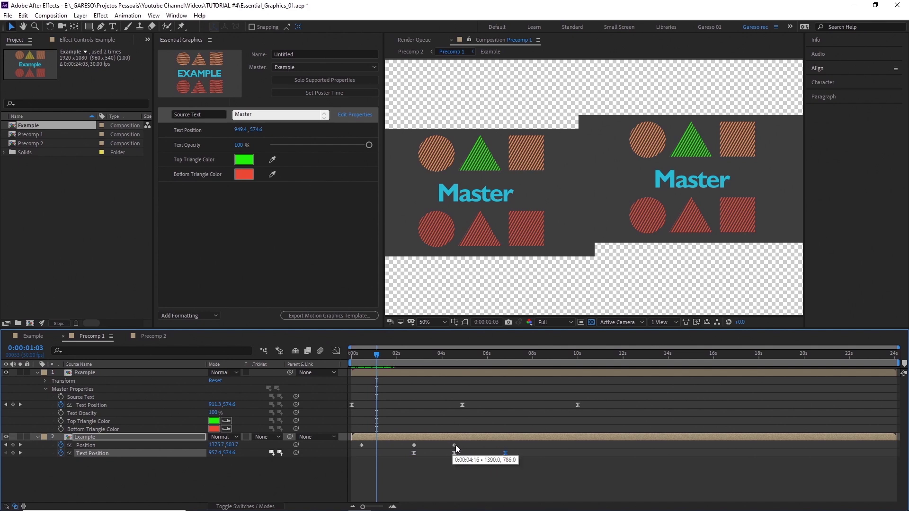
left_click(401, 467)
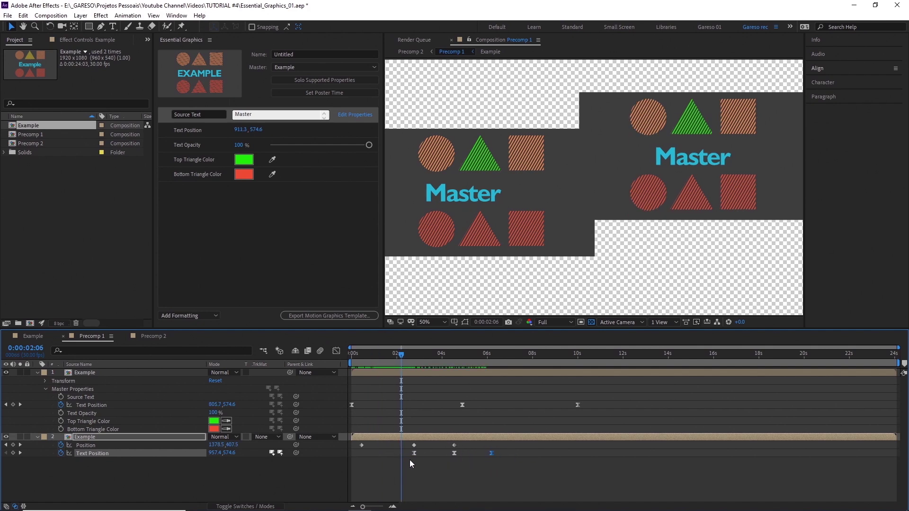
left_click(280, 452)
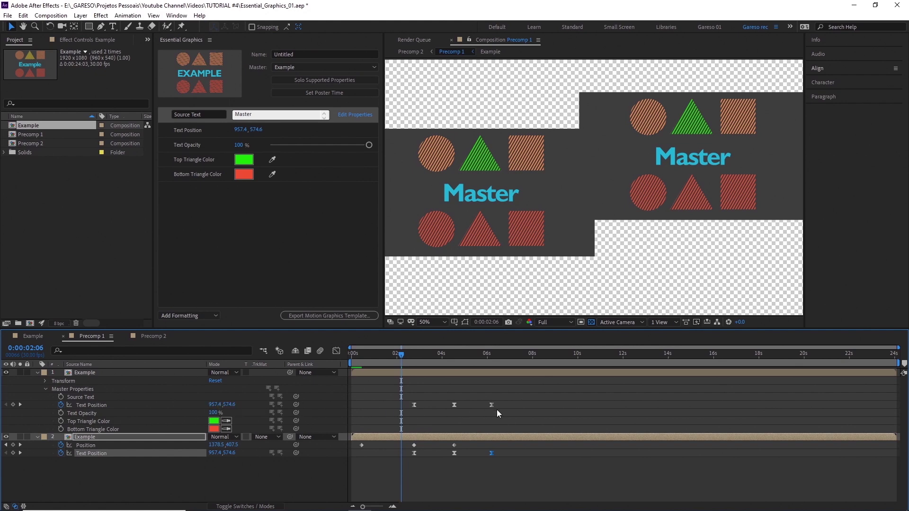
left_click_drag(402, 354, 503, 350)
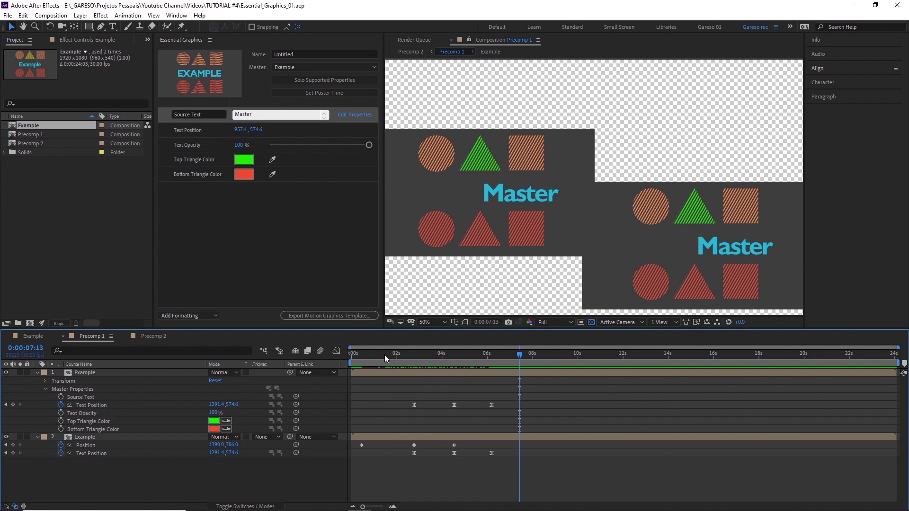
left_click_drag(384, 354, 463, 362)
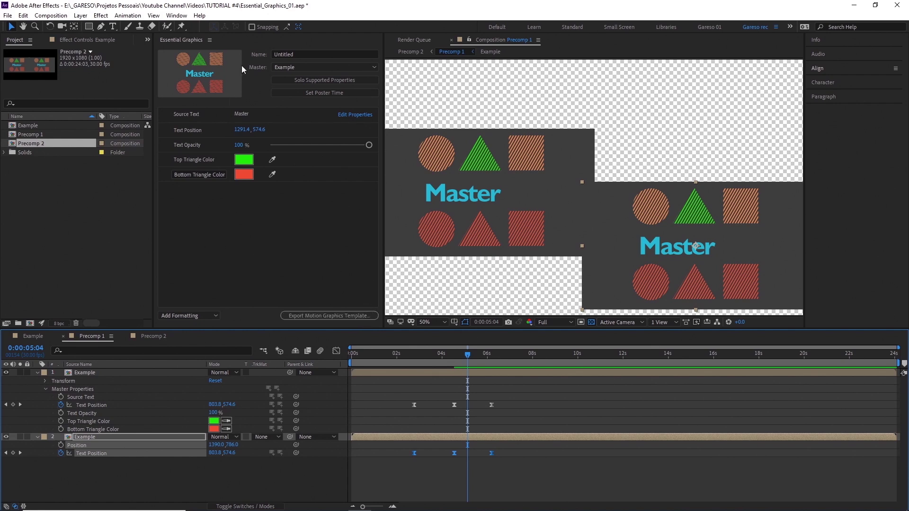
Name the motion graphics template "TestTemplate"
left_click(284, 54)
type("Te")
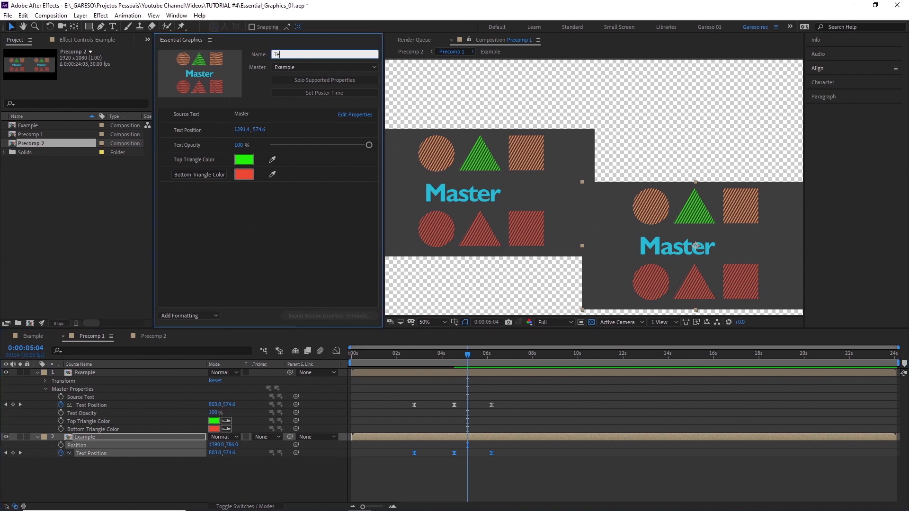
type("stTemplat")
key("Return")
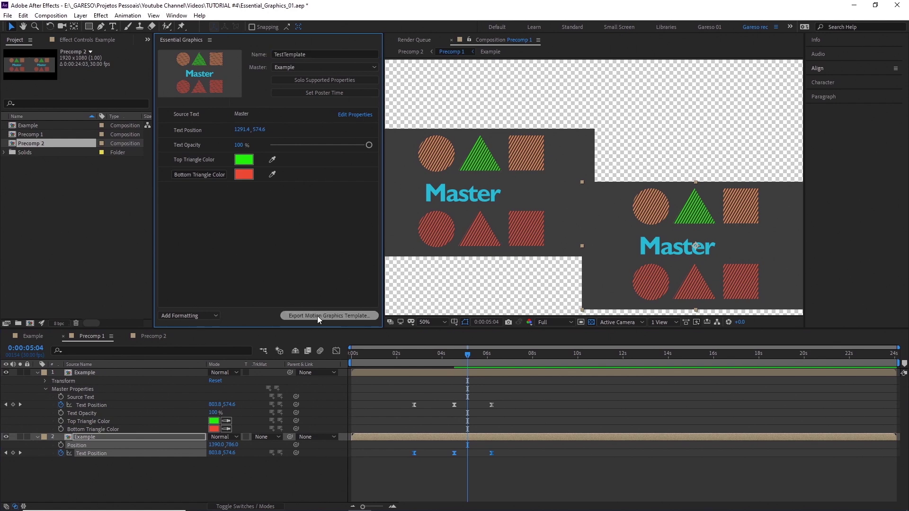
Save the project and export the motion graphics template to the Local Templates Folder
left_click(318, 315)
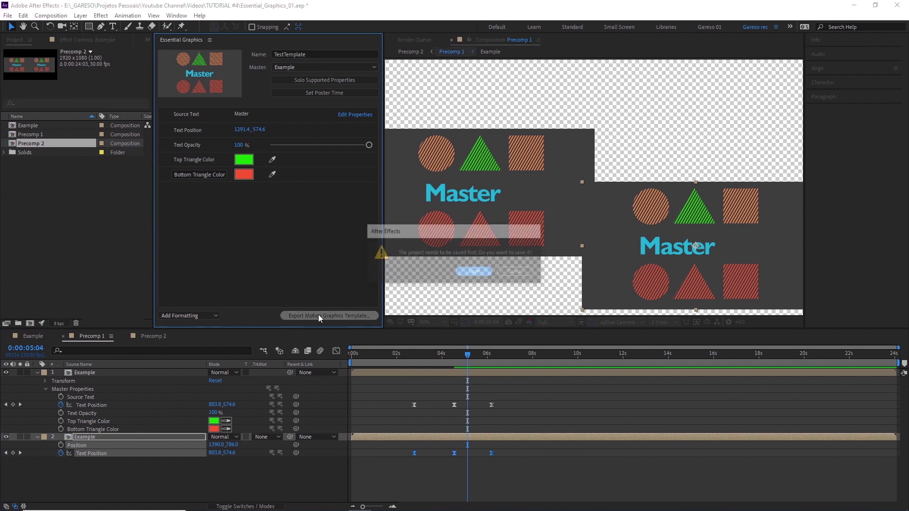
left_click(471, 272)
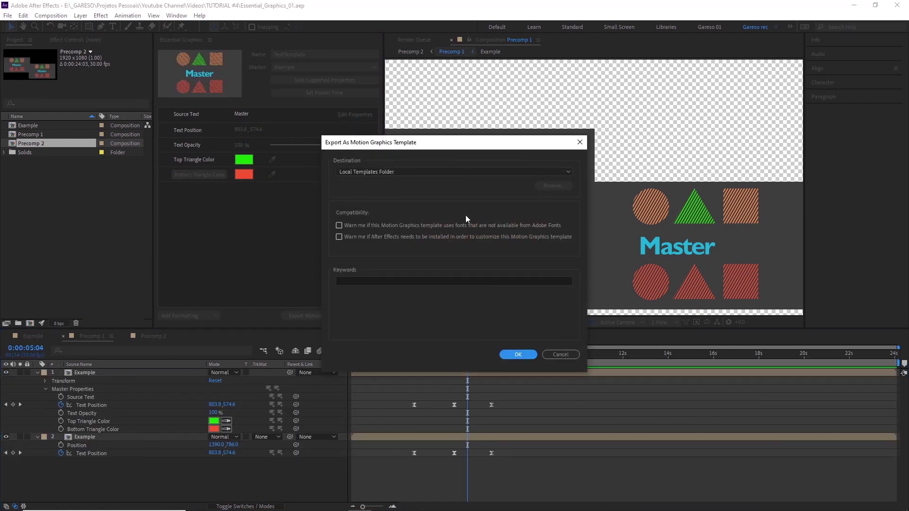
left_click(515, 355)
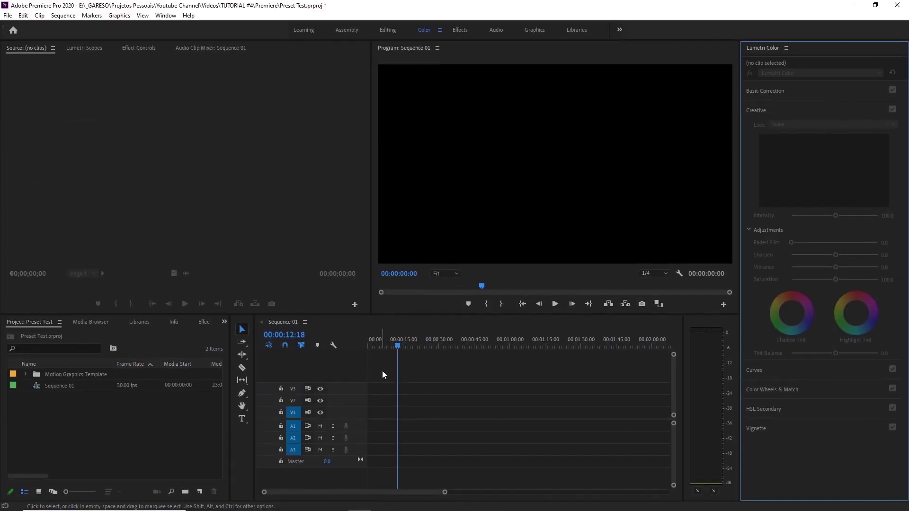
In Premiere Pro, open Essential Graphics and search the template library for "test"
left_click(165, 16)
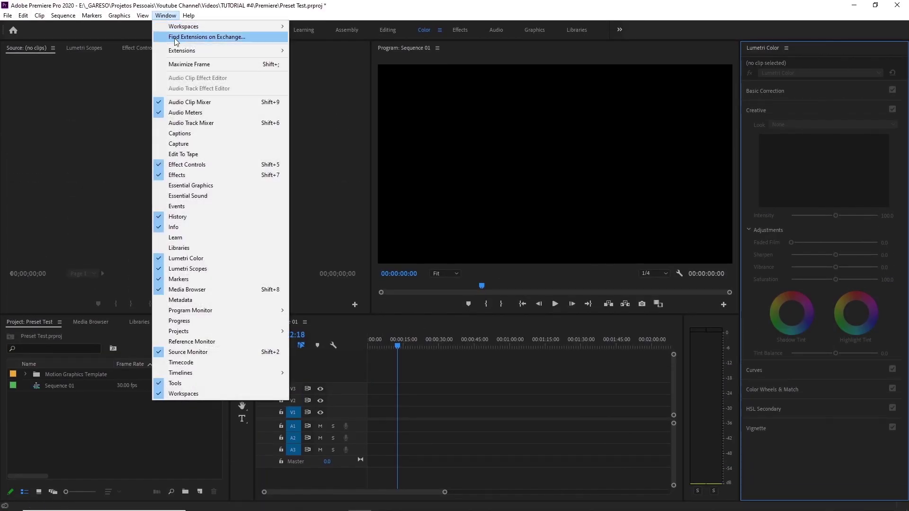
left_click(181, 184)
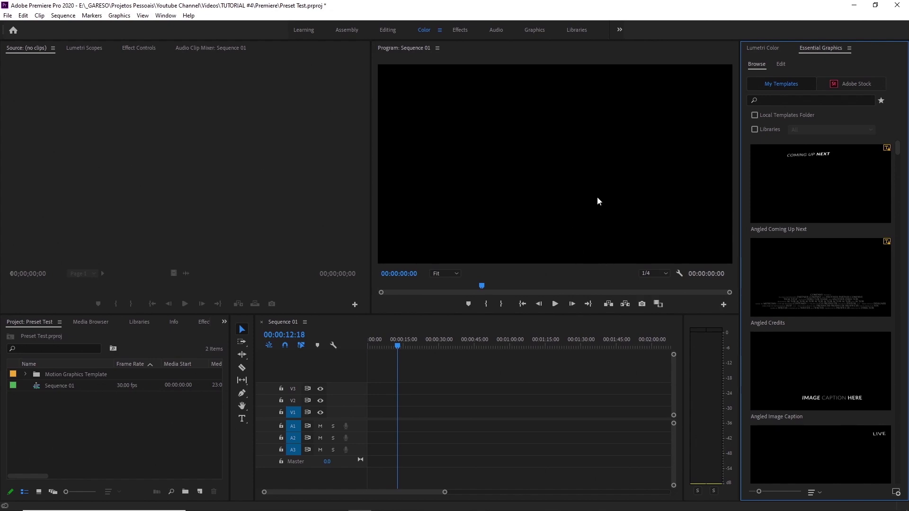
left_click(774, 100)
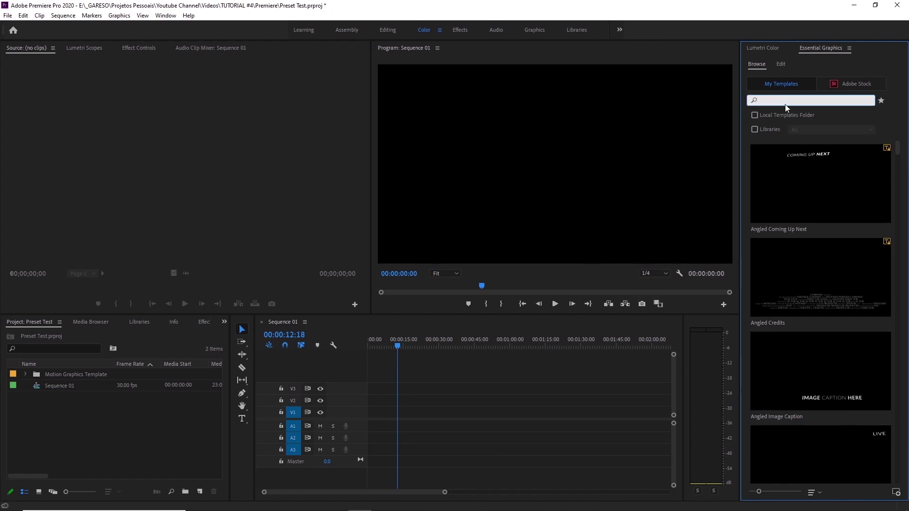
type("test")
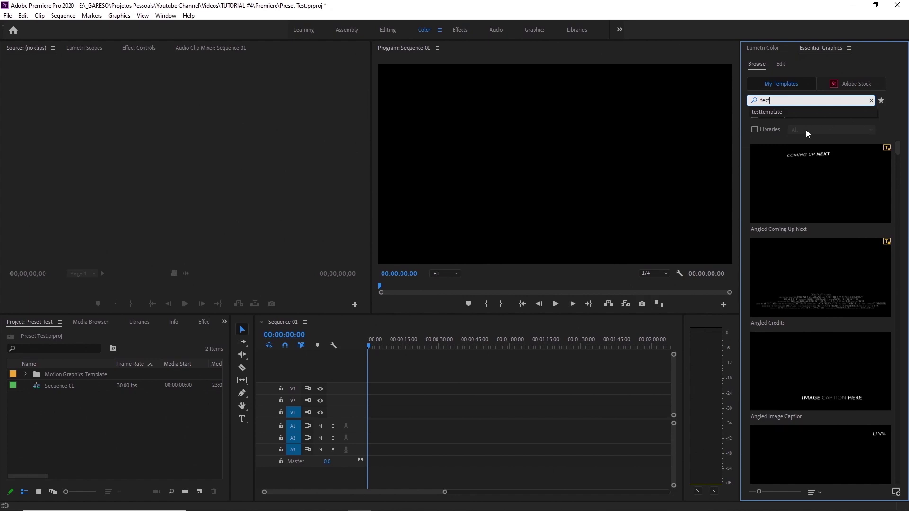
key("Return")
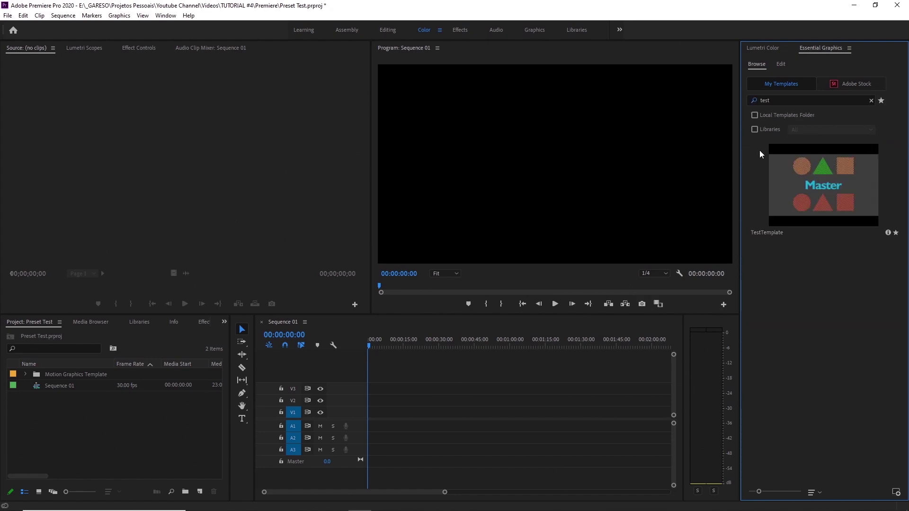
Place TestTemplate on video track V1 at about 13 seconds and select the clip for editing
left_click(802, 186)
left_click_drag(530, 329, 425, 400)
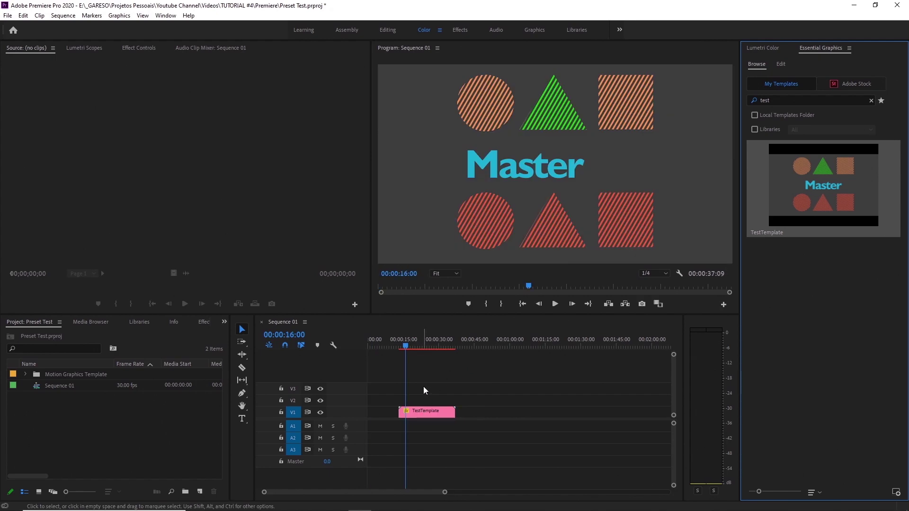
left_click(419, 411)
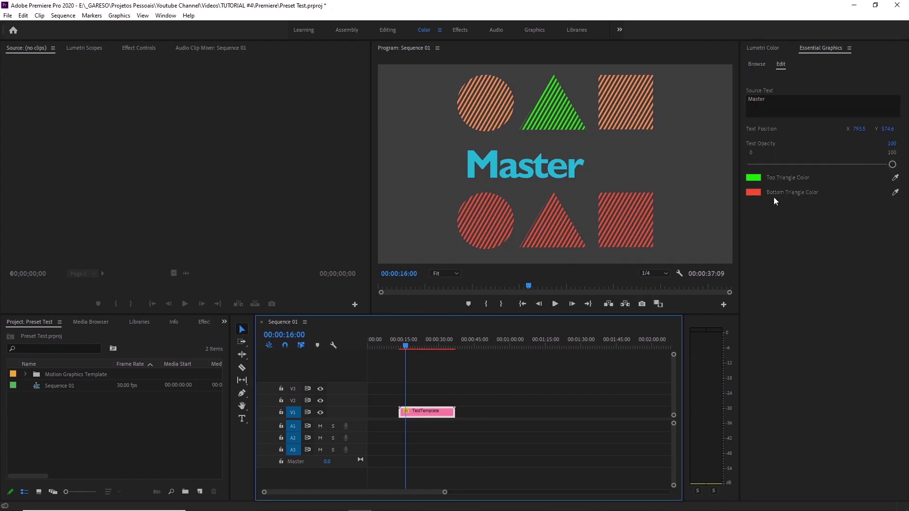
Set the clip's Source Text to "Test Template", with a Text Position X of 959.5 and a Text Opacity of 74
left_click(766, 99)
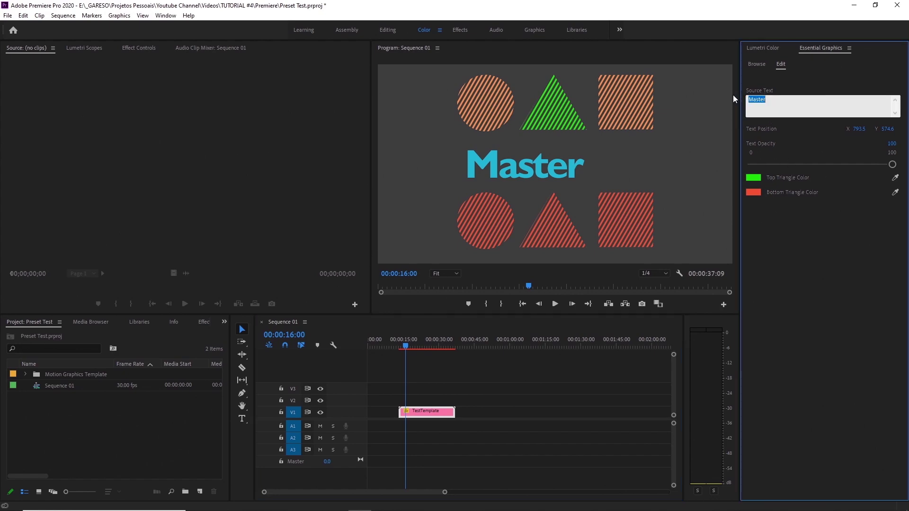
type("Test Template")
left_click(842, 142)
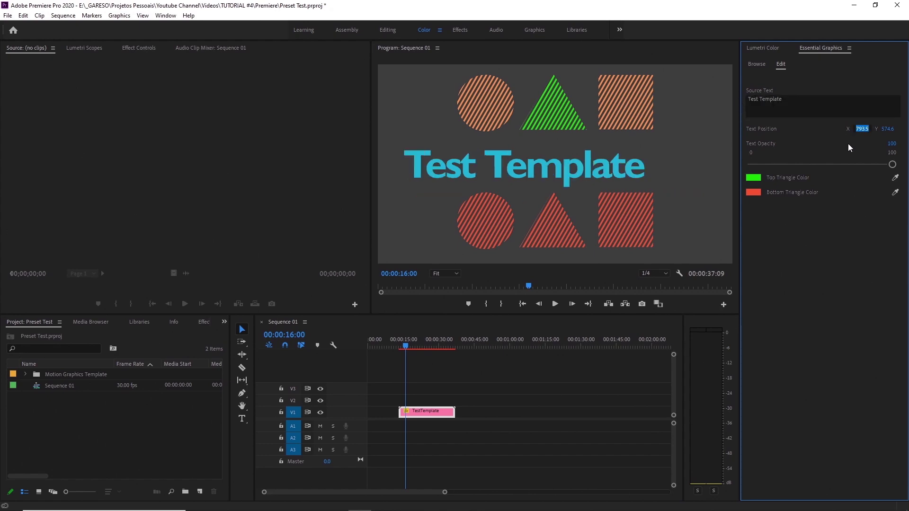
left_click_drag(855, 134, 893, 131)
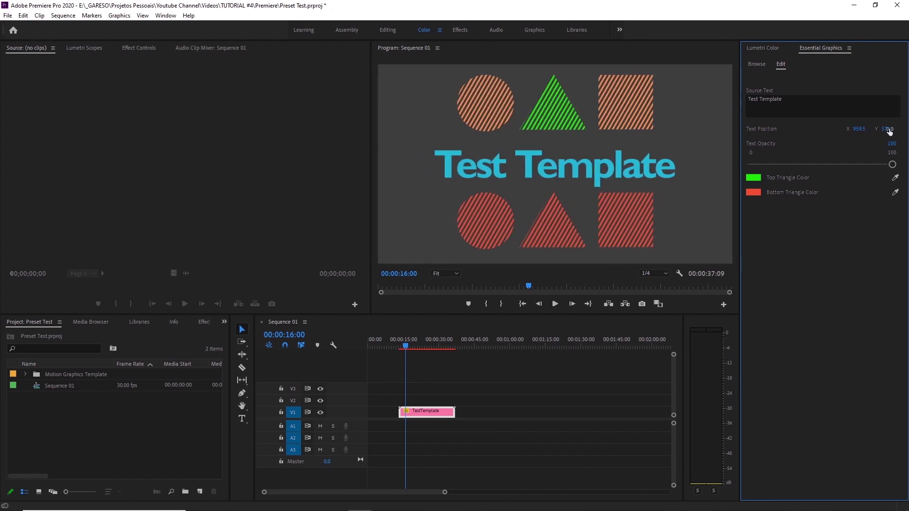
left_click_drag(892, 164, 855, 164)
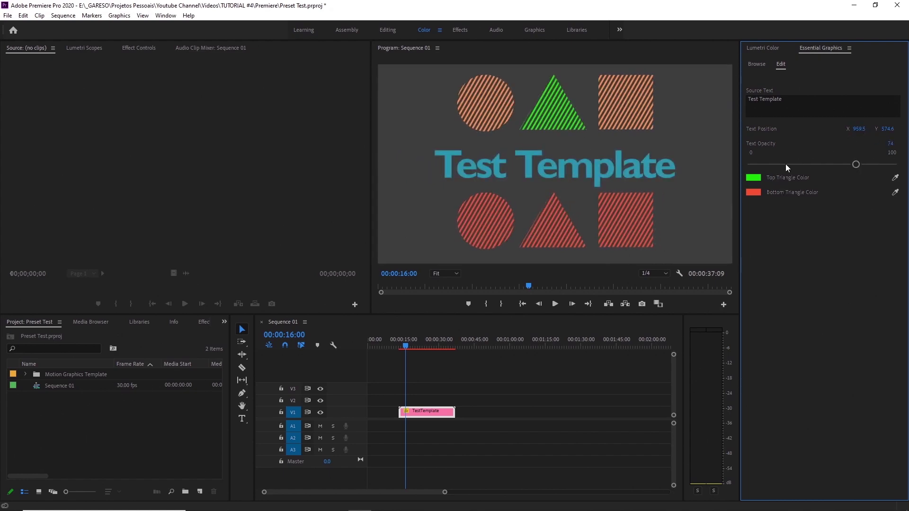
Set the Top Triangle Color to dark purple and the Bottom Triangle Color to dark green 0F6441, and preview the clip further along
left_click(752, 177)
left_click(472, 283)
left_click(433, 244)
left_click(550, 194)
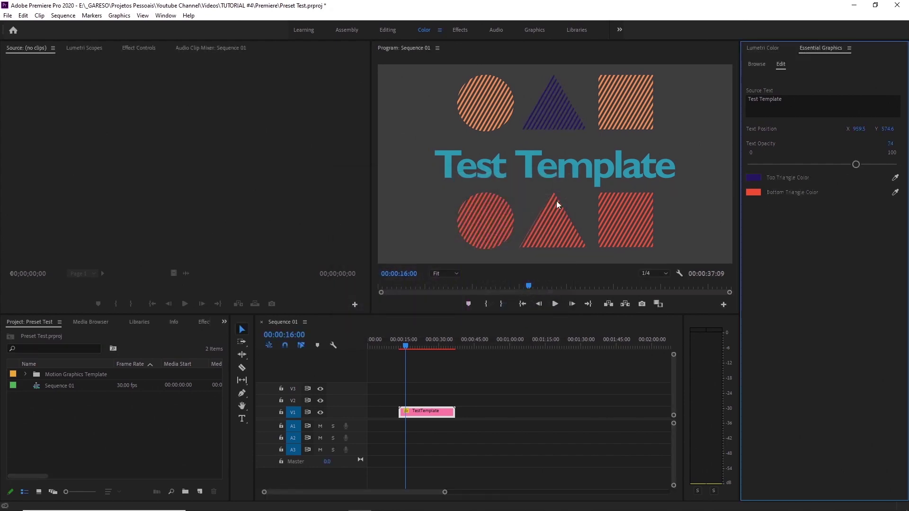
left_click(754, 192)
left_click(473, 252)
left_click(442, 246)
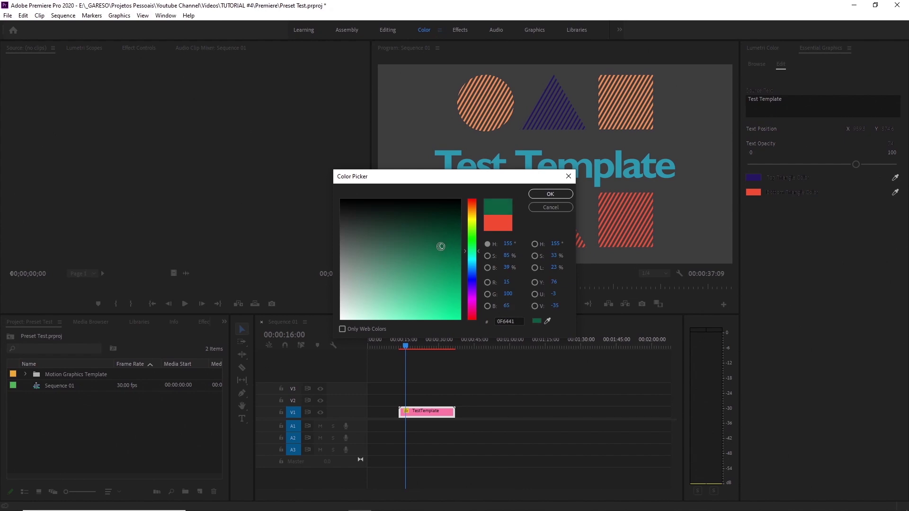
left_click(549, 194)
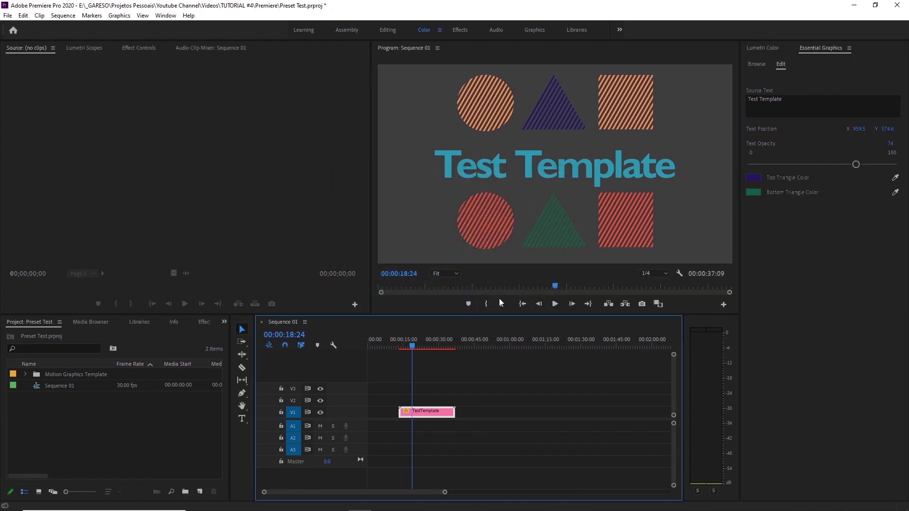
mouse_move(407, 345)
left_mouse_down()
mouse_move(443, 348)
mouse_move(407, 356)
mouse_move(447, 355)
mouse_move(420, 353)
left_mouse_up()
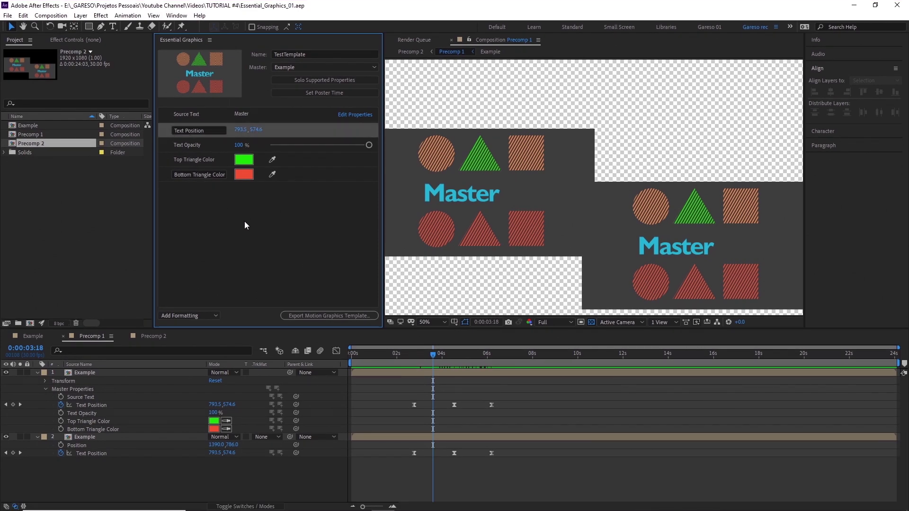
In After Effects, remove Text Position from TestTemplate's properties and re-export the template over the existing file
key("Delete")
left_click(320, 314)
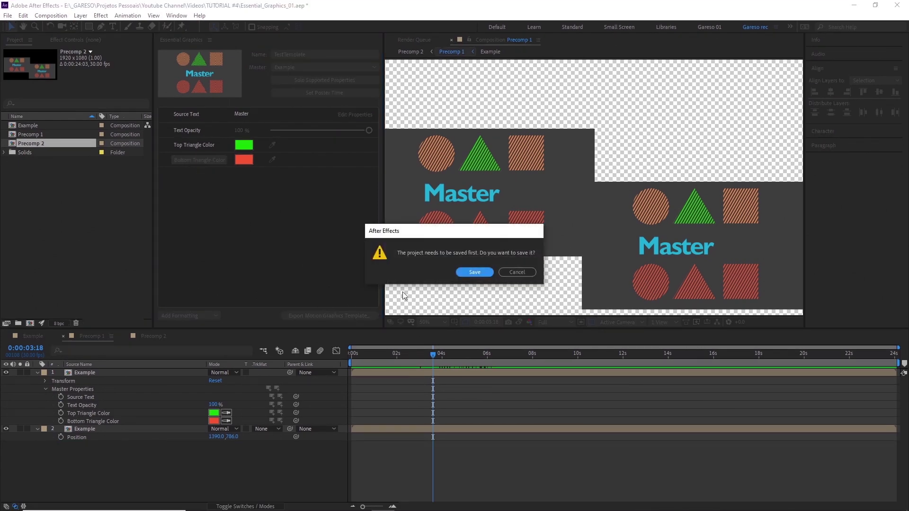
left_click(467, 271)
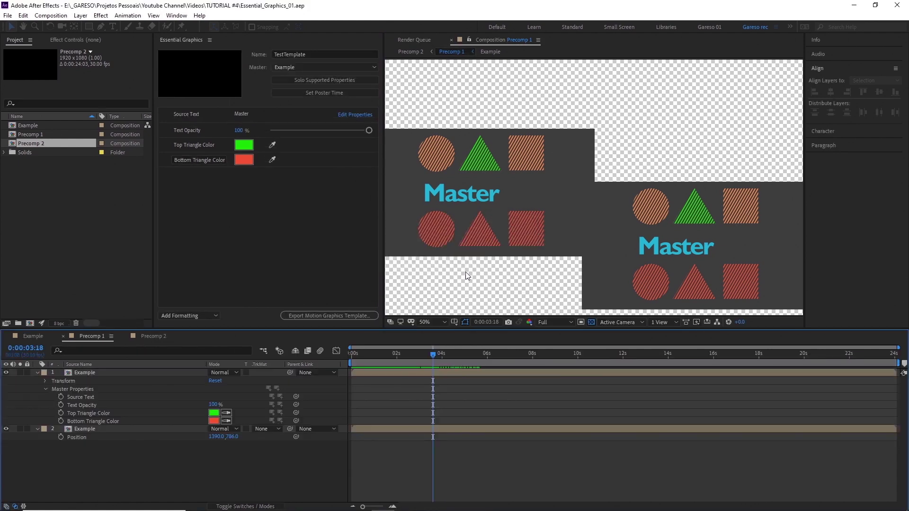
left_click(508, 355)
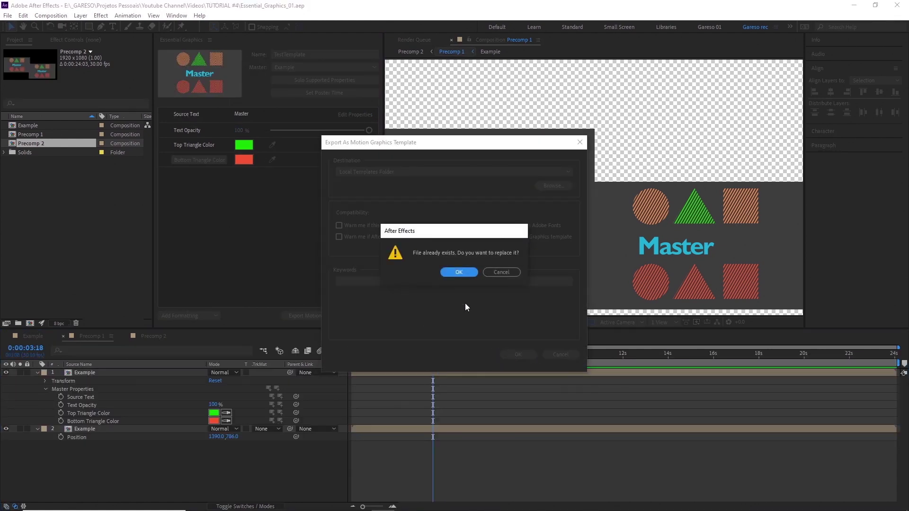
left_click(453, 270)
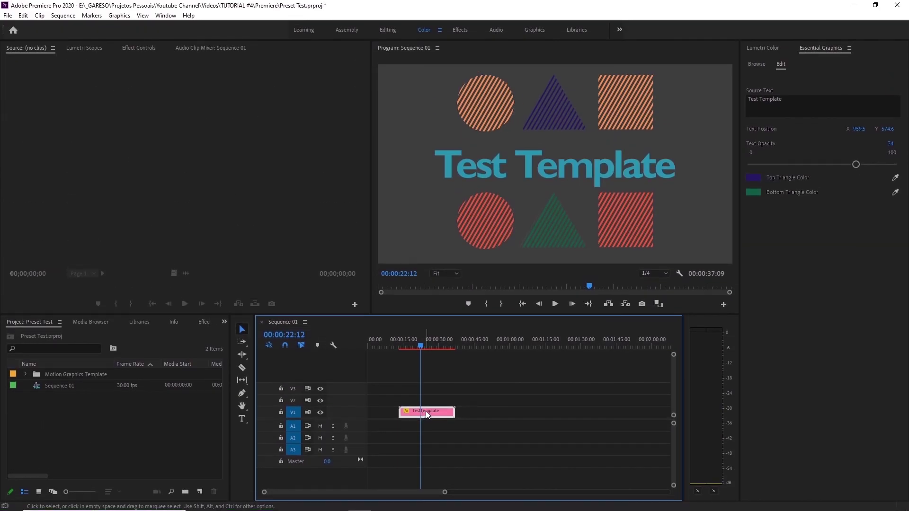
In Premiere Pro, replace the old TestTemplate clip on V1 with the re-exported template and preview it at about 21:24
key("Delete")
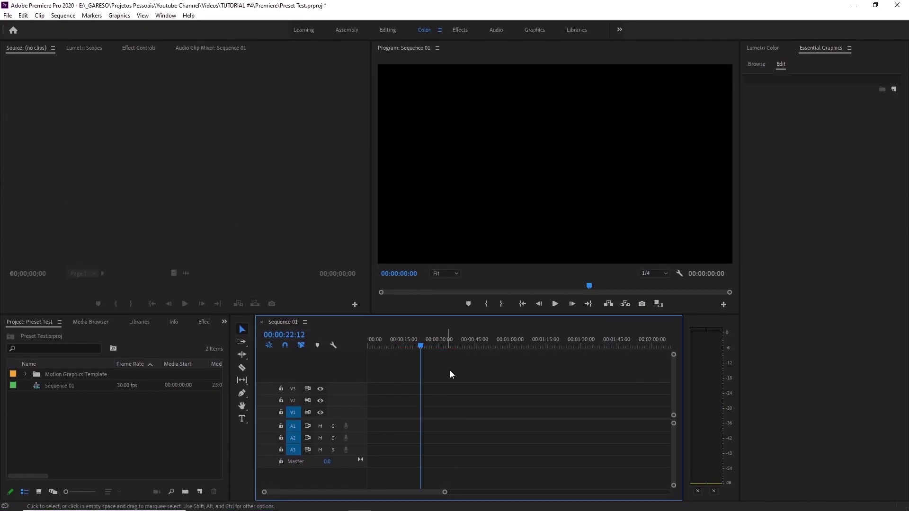
left_click(752, 64)
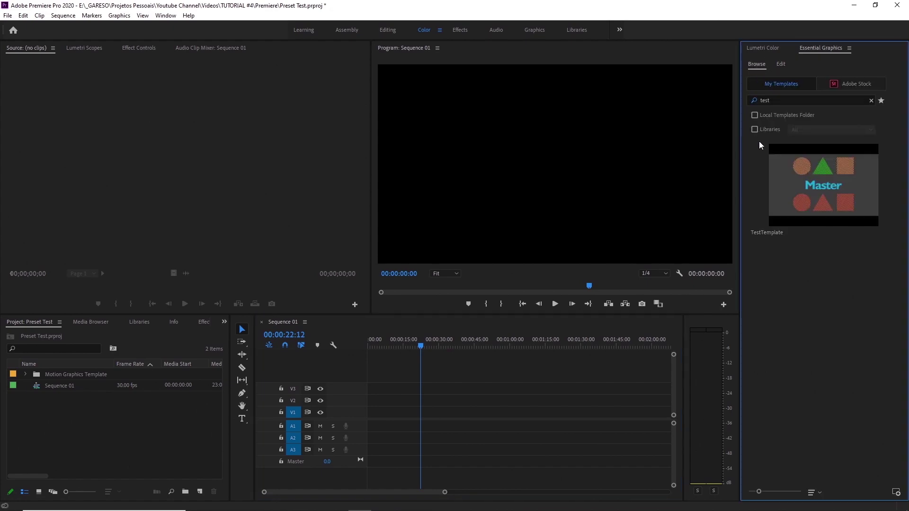
left_click_drag(797, 178, 416, 411)
mouse_move(422, 345)
left_mouse_down()
mouse_move(434, 349)
mouse_move(419, 350)
left_mouse_up()
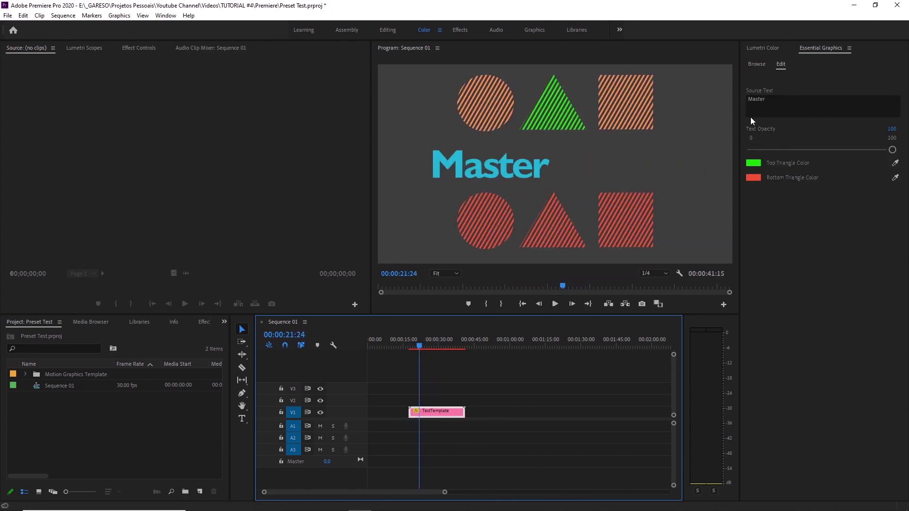
Set the new clip's Source Text to "Test" and its Text Opacity to 55
left_click(767, 95)
type("Test")
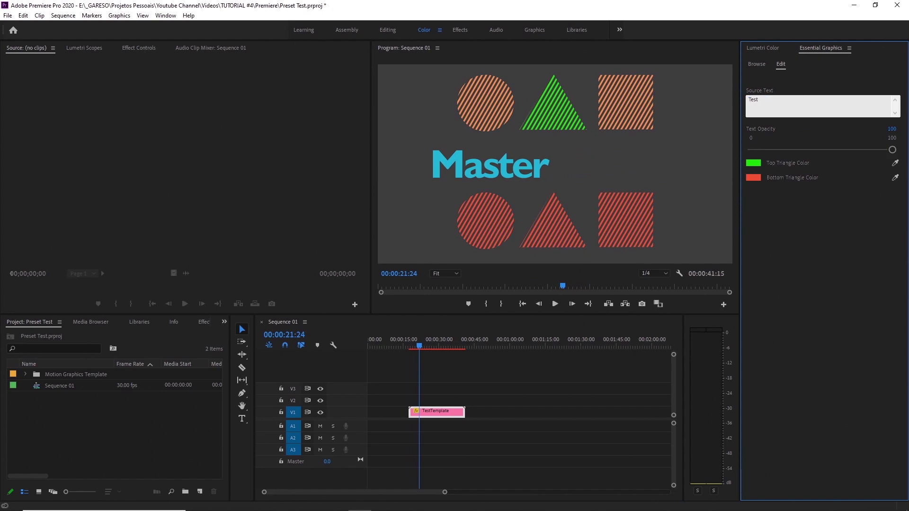
left_click(729, 99)
mouse_move(416, 344)
left_mouse_down()
mouse_move(429, 343)
mouse_move(421, 343)
left_mouse_up()
left_click_drag(881, 151, 828, 150)
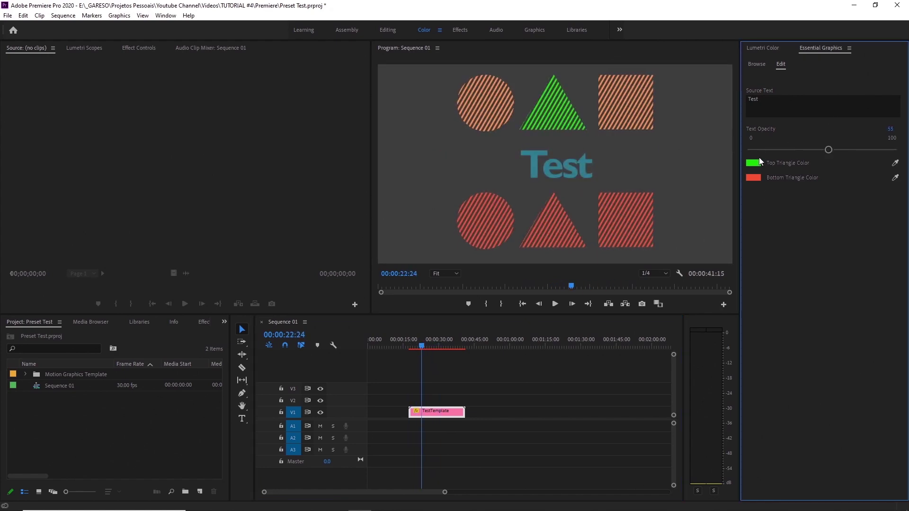
Set the Top Triangle Color to orange and the Bottom Triangle Color to green
left_click(753, 163)
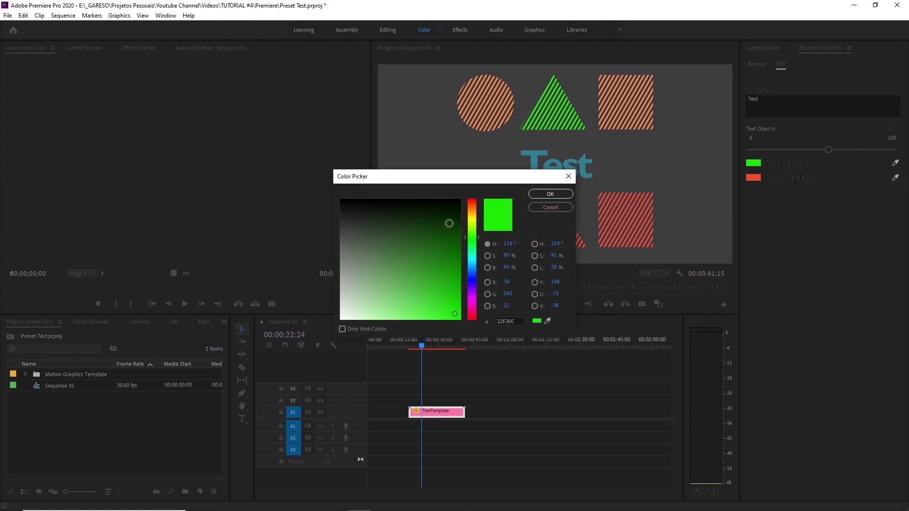
left_click(472, 214)
left_click(537, 194)
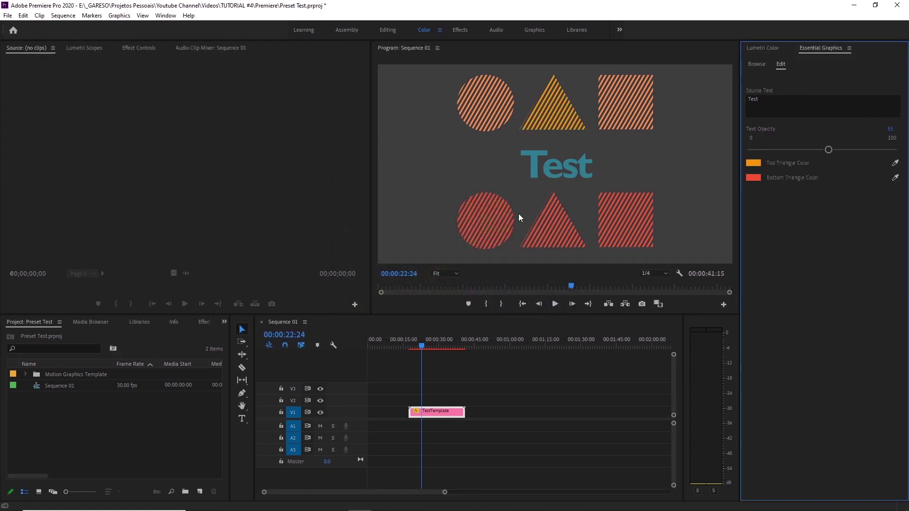
left_click(753, 178)
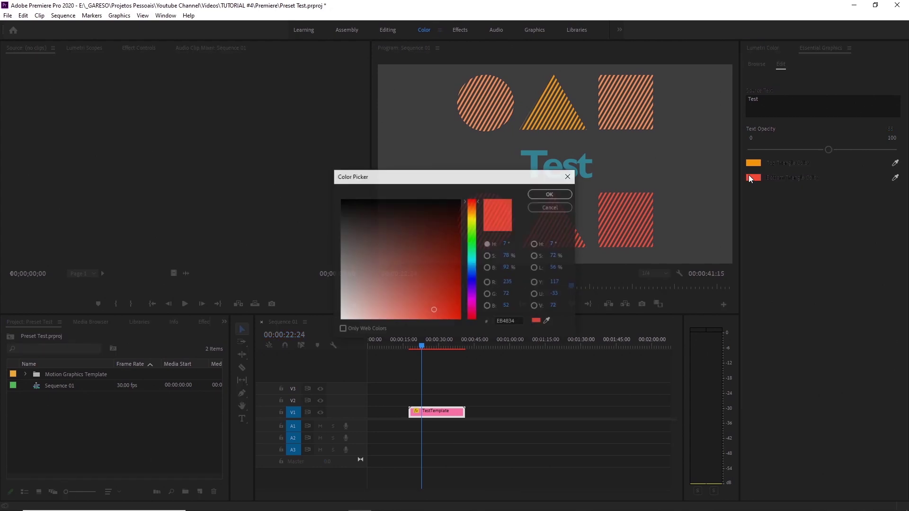
left_click(470, 238)
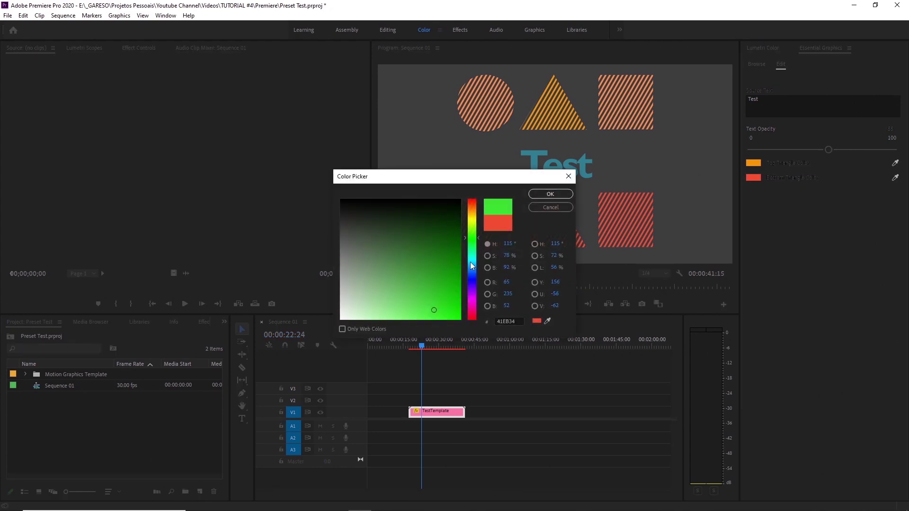
left_click(549, 194)
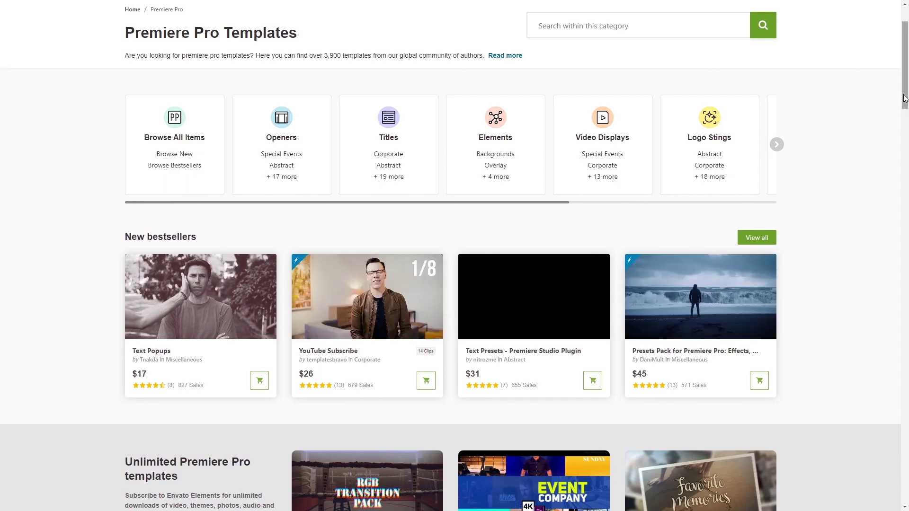
left_click_drag(904, 98, 905, 169)
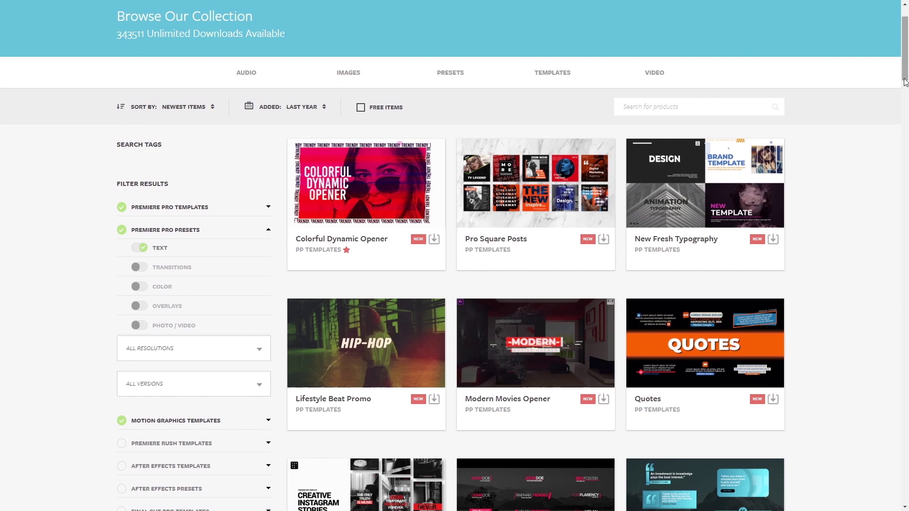
left_click_drag(906, 74, 904, 147)
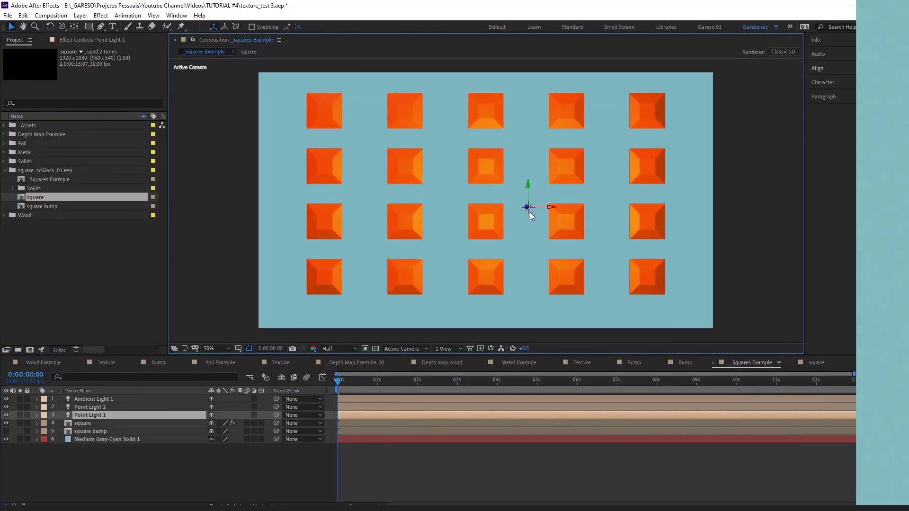
In After Effects' _Squares Example comp, move Point Light 1 around the square grid and preview the square bump layer without the square layer
left_click_drag(526, 216, 709, 183)
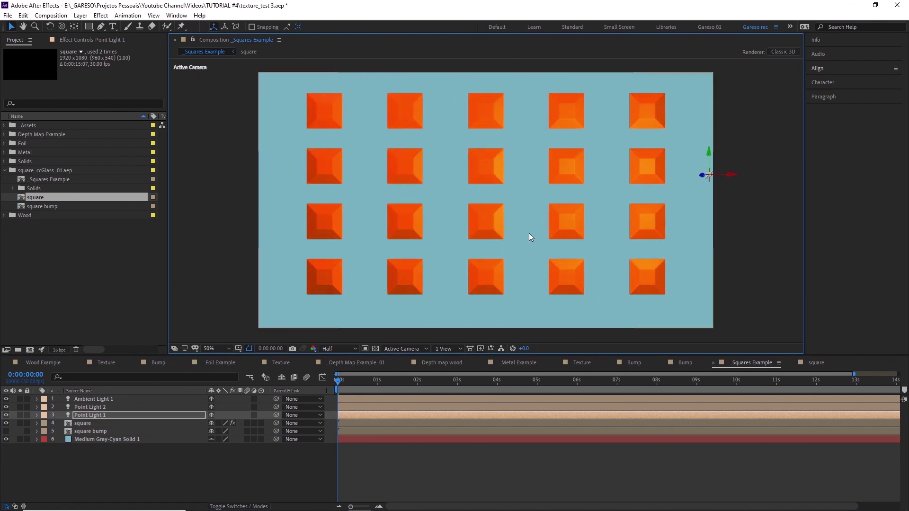
left_click(6, 423)
left_click(6, 431)
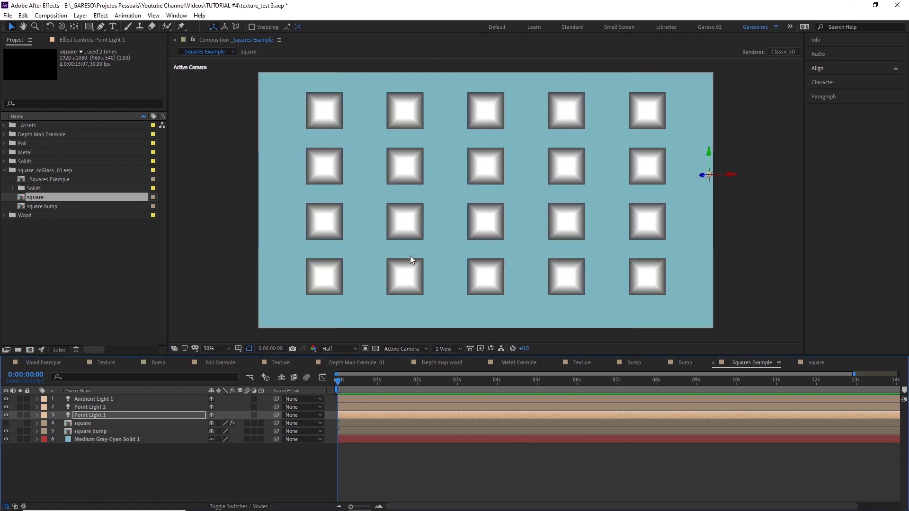
left_click(6, 423)
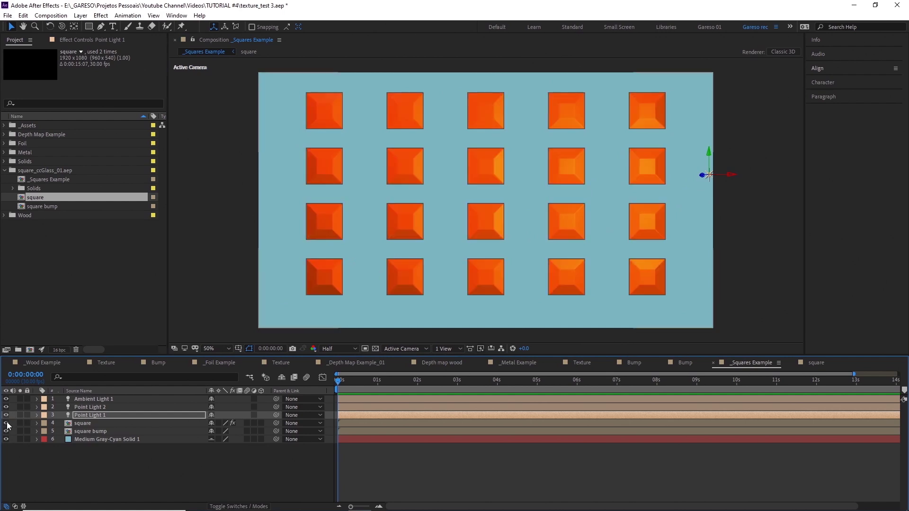
left_click(6, 431)
mouse_move(707, 175)
left_mouse_down()
mouse_move(423, 154)
mouse_move(319, 166)
mouse_move(334, 281)
mouse_move(331, 148)
mouse_move(277, 197)
mouse_move(325, 188)
left_mouse_up()
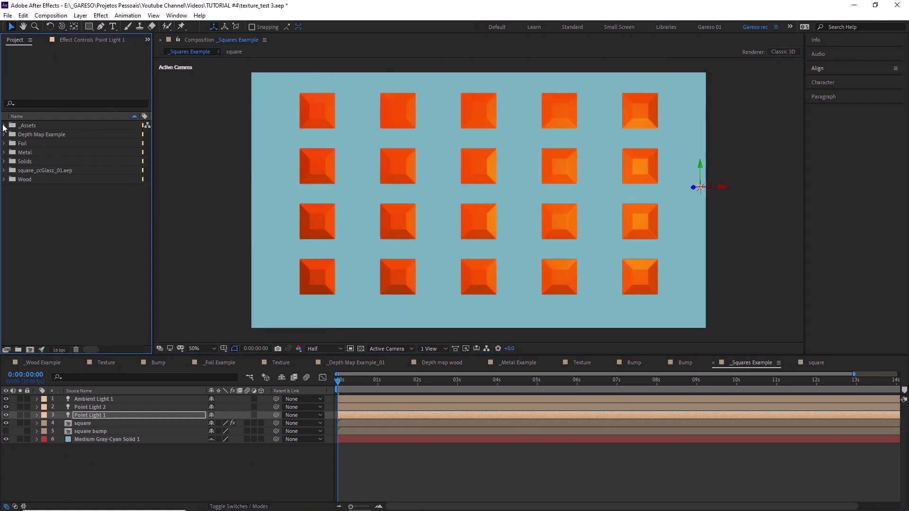
Open the kolar-io wood photo from the _Assets folder and enlarge its footage view for inspection
left_click(4, 125)
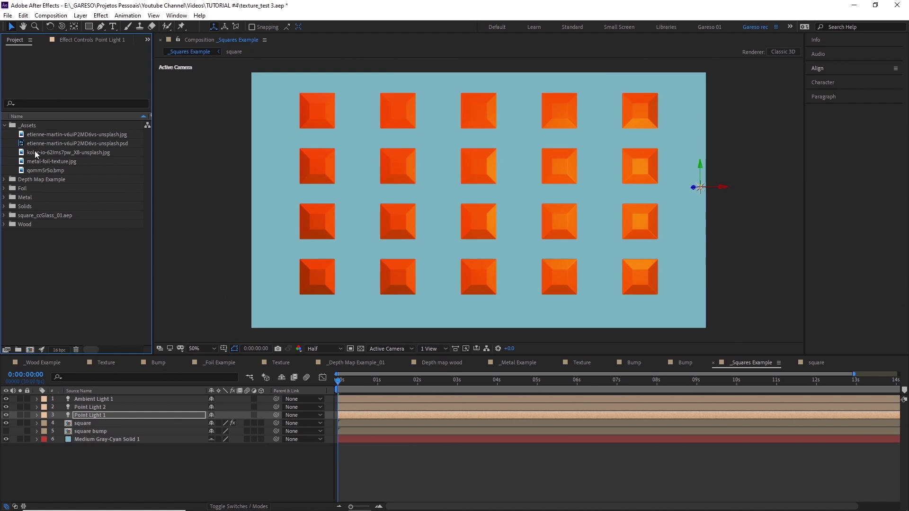
left_click(50, 153)
double_click(92, 153)
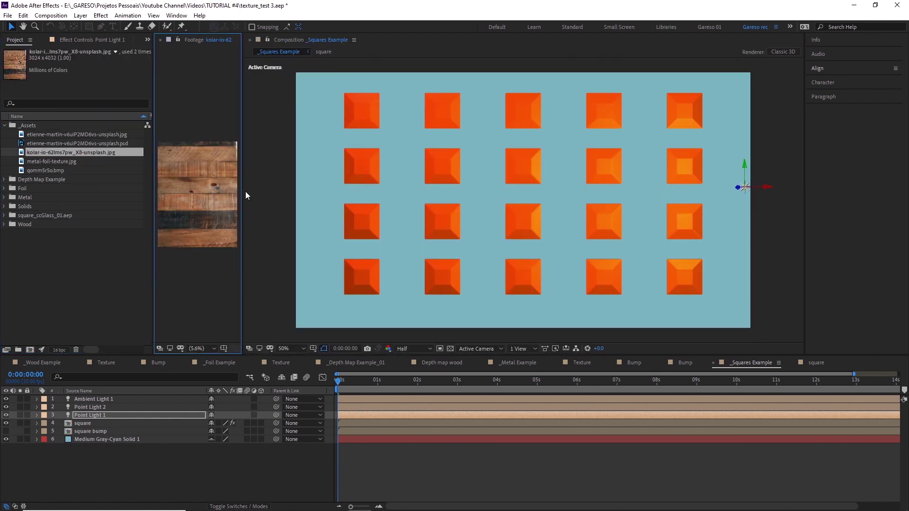
left_click_drag(243, 191, 407, 185)
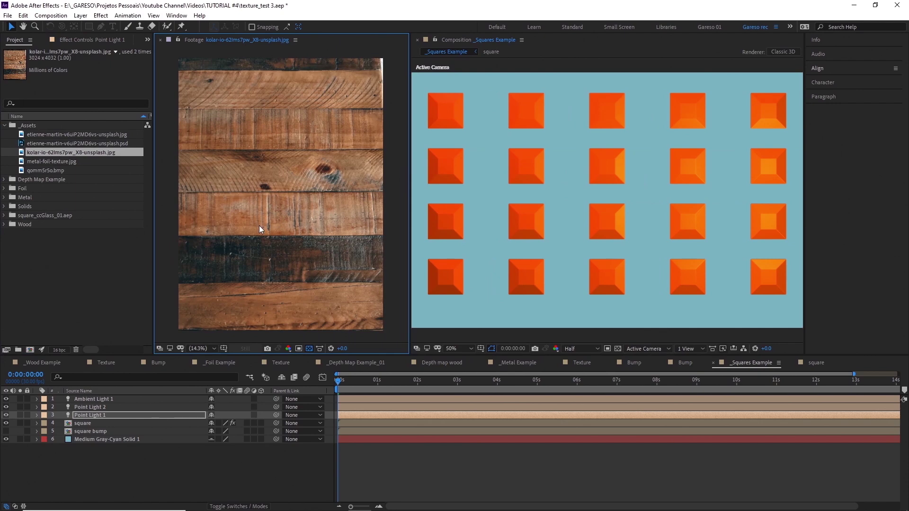
Create a 1920 x 1080, 24 fps composition named "Wood Texture" and move it out of the _Assets folder to the project root
left_click(30, 349)
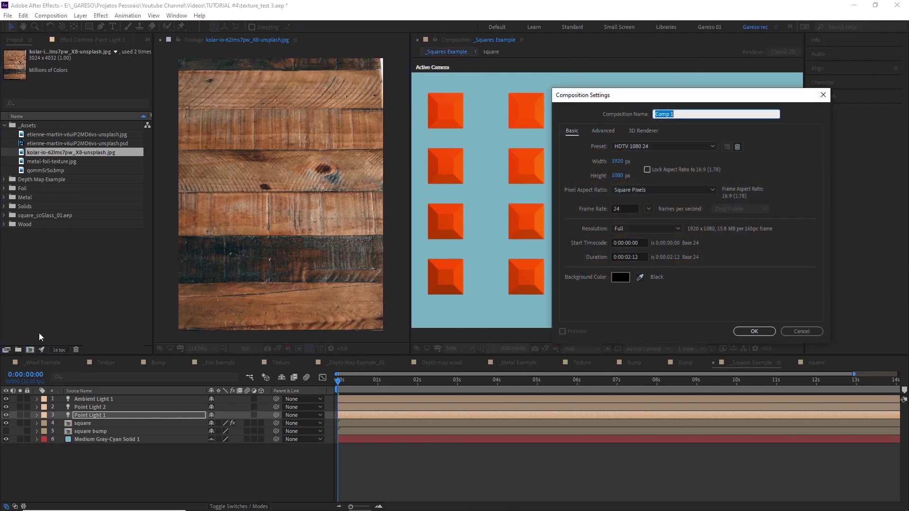
type("Wood Texture")
left_click(608, 171)
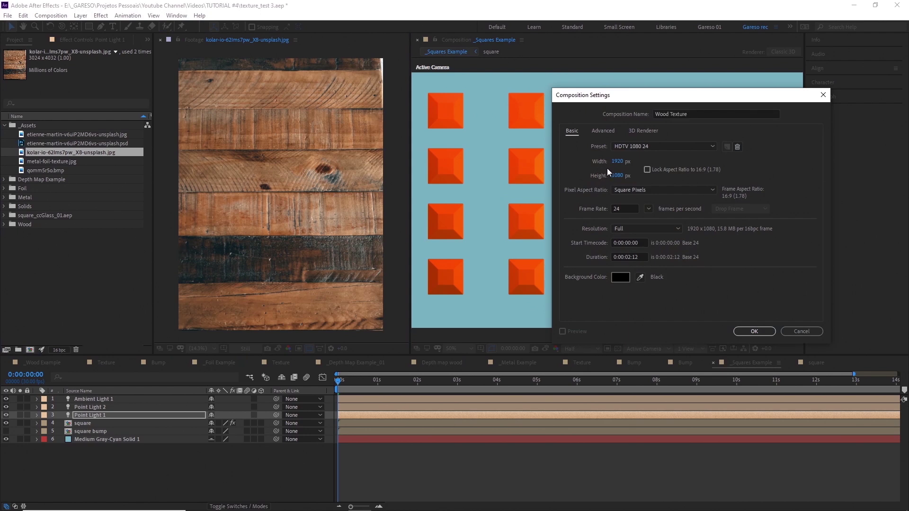
left_click(753, 330)
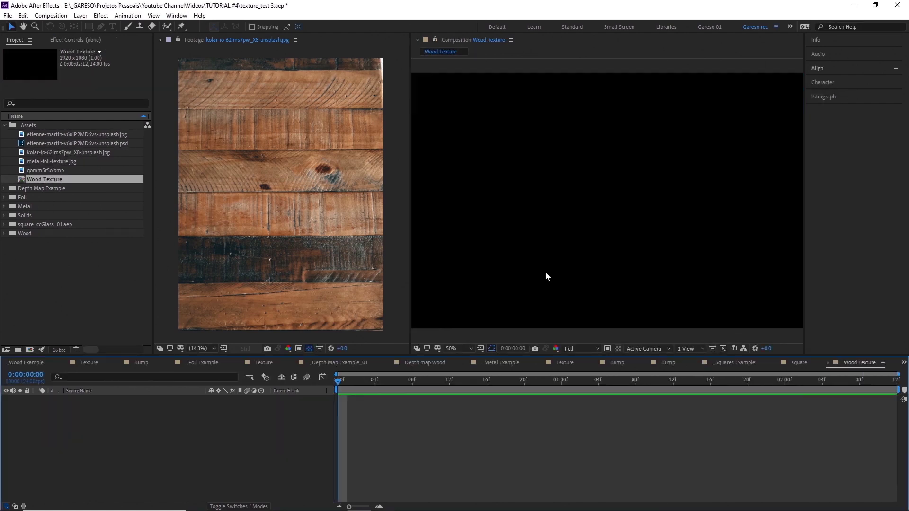
left_click_drag(57, 183, 68, 265)
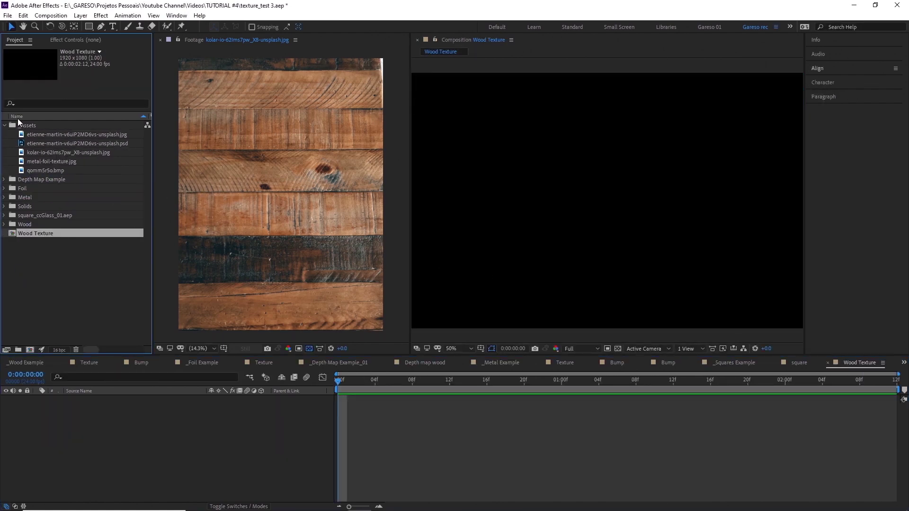
Add the kolar-io wood photo to the Wood Texture composition and close its footage view
left_click_drag(48, 154, 94, 406)
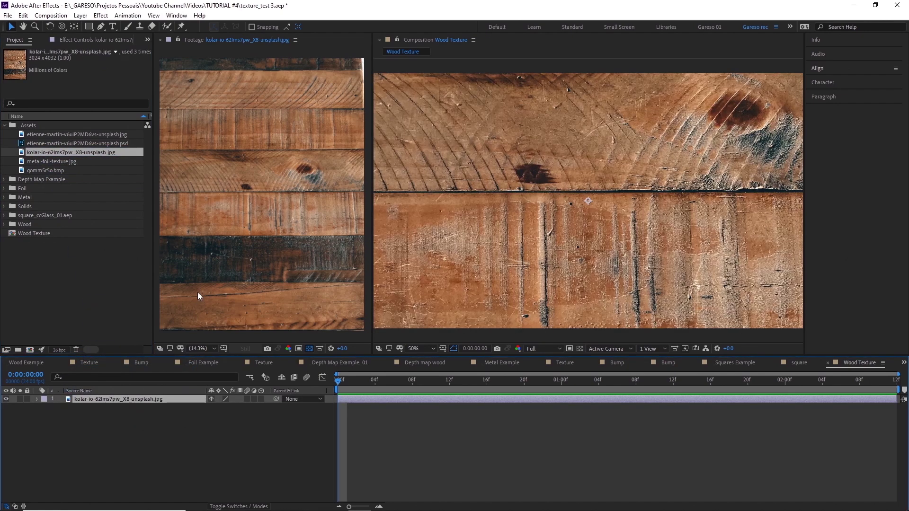
left_click(161, 40)
left_click(305, 286)
Rotate the wood photo layer 90° and scale it to 48% so it fills the frame
key("s")
left_click_drag(217, 407, 187, 408)
key("r")
left_click(222, 407)
type("90")
key("Return")
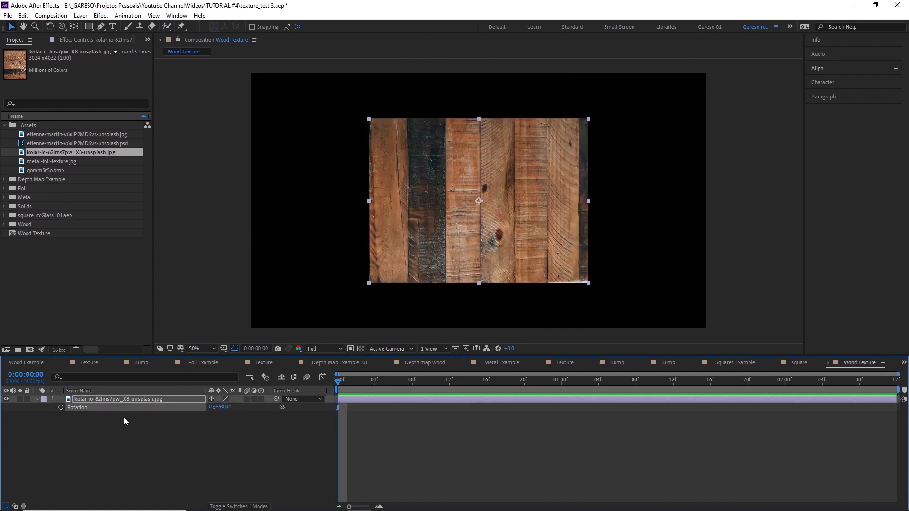
key("s")
left_click_drag(221, 409, 235, 410)
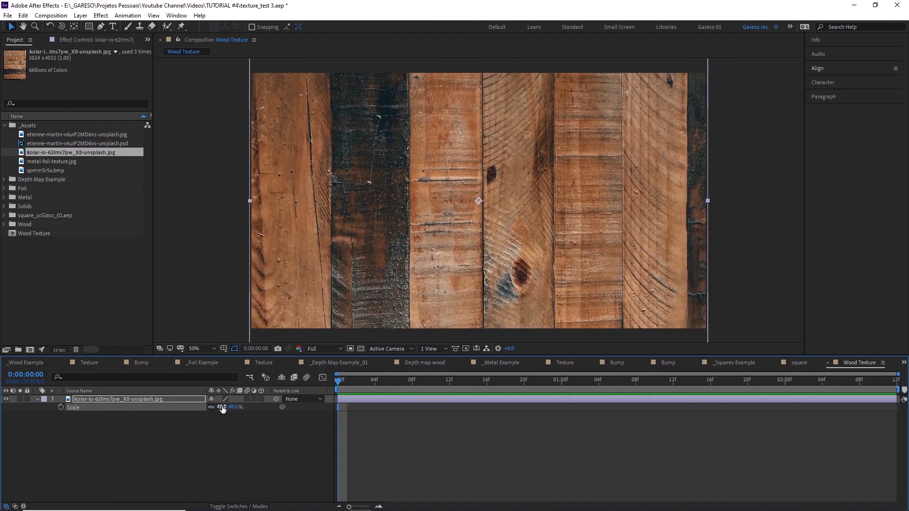
Pre-compose the wood photo layer, moving all attributes into the new composition
key("ctrl+shift+c")
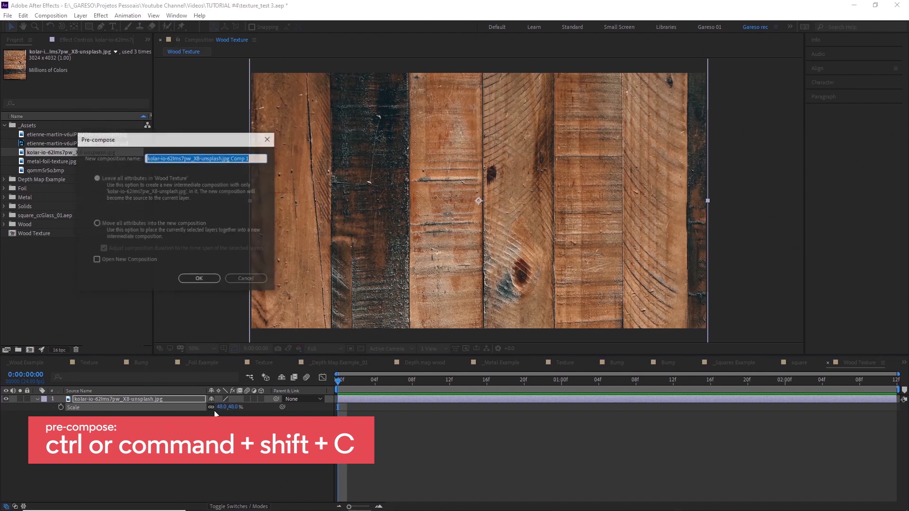
left_click(96, 223)
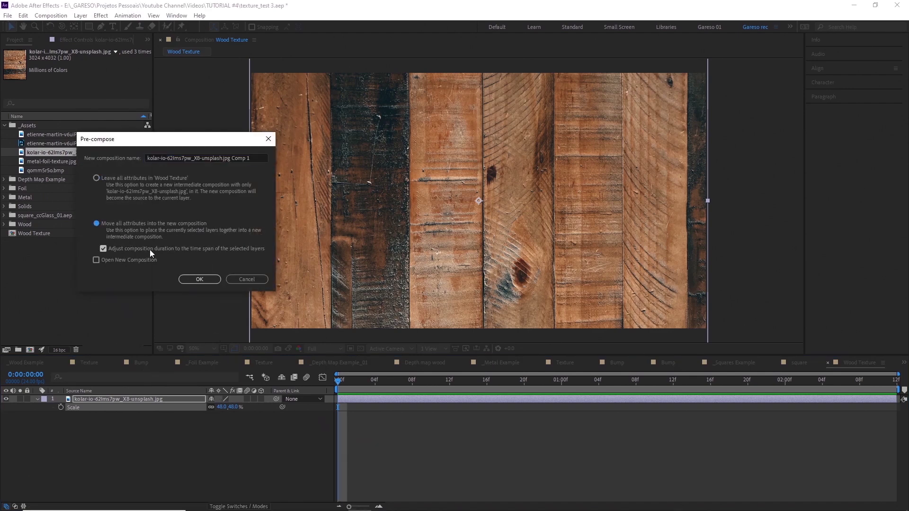
left_click(199, 279)
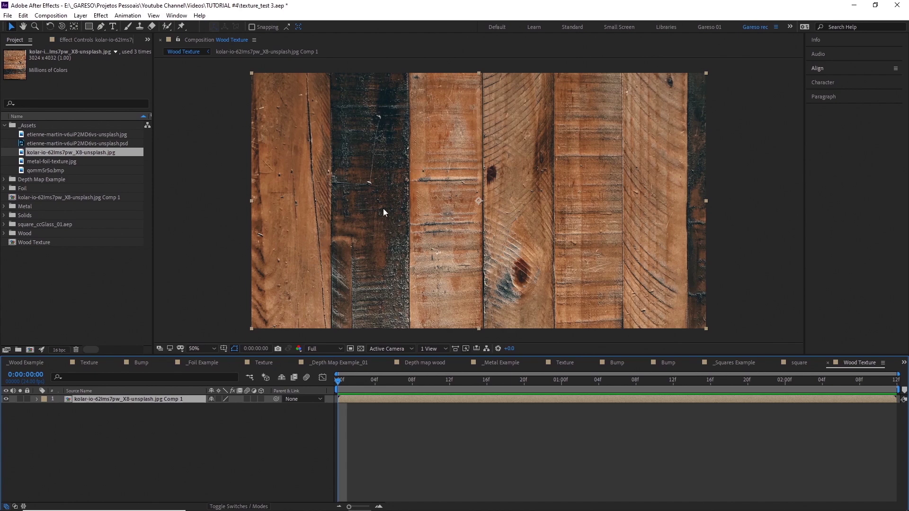
Apply CC Glass to the pre-composed wood layer and set its Softness to 1 and Displacement to 0
key("ctrl+space")
type("cc gl")
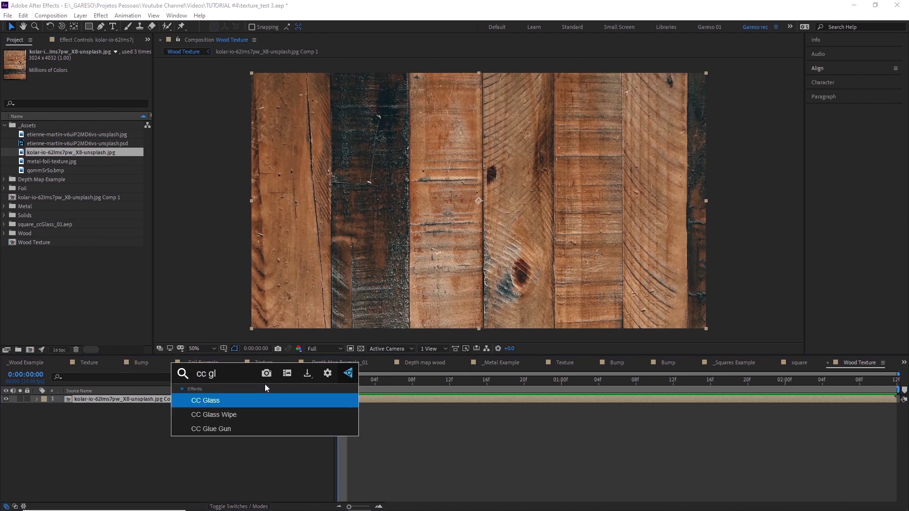
key("Return")
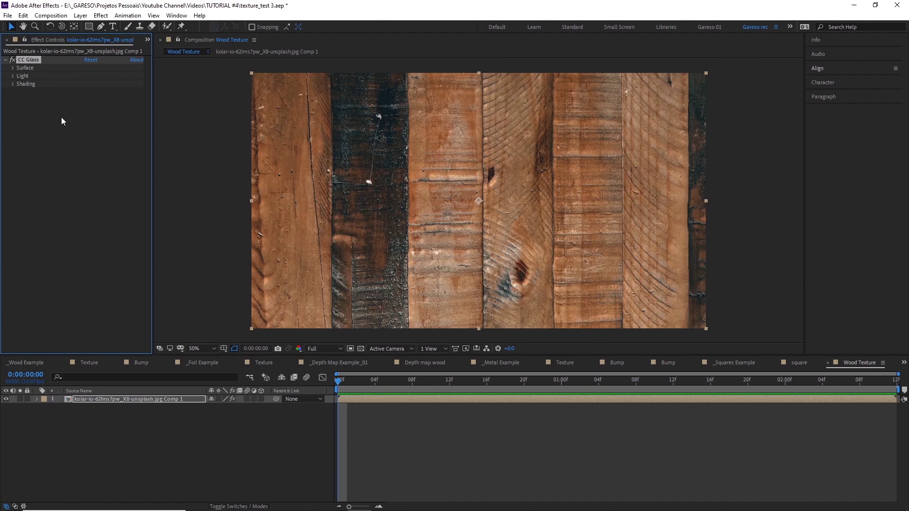
left_click(13, 68)
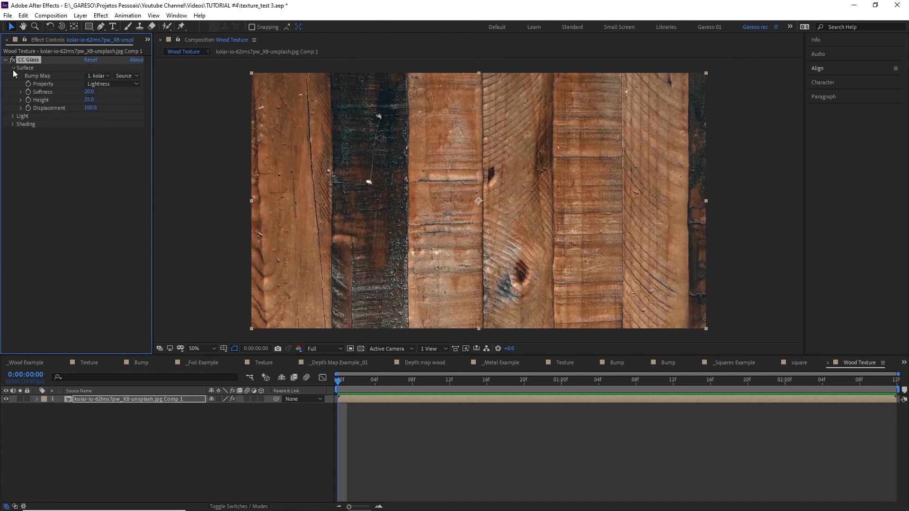
left_click(91, 93)
type("1")
key("Tab")
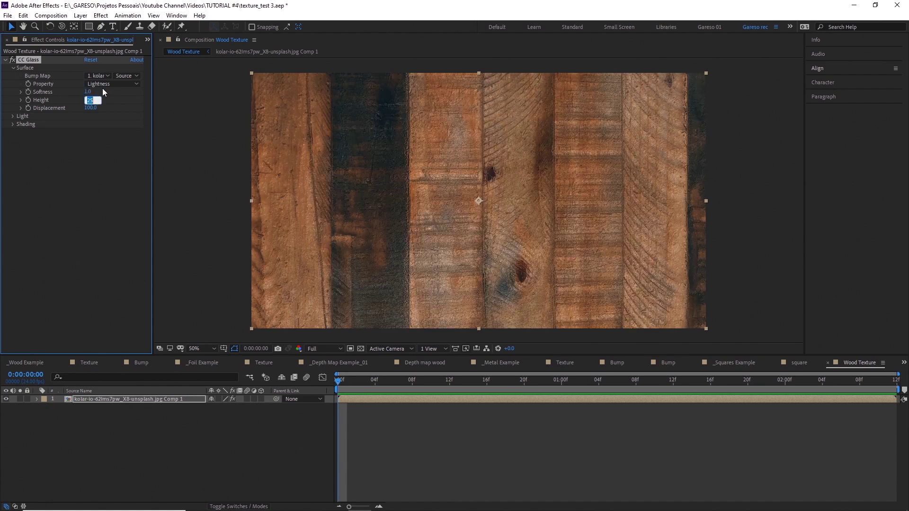
type("0")
key("Return")
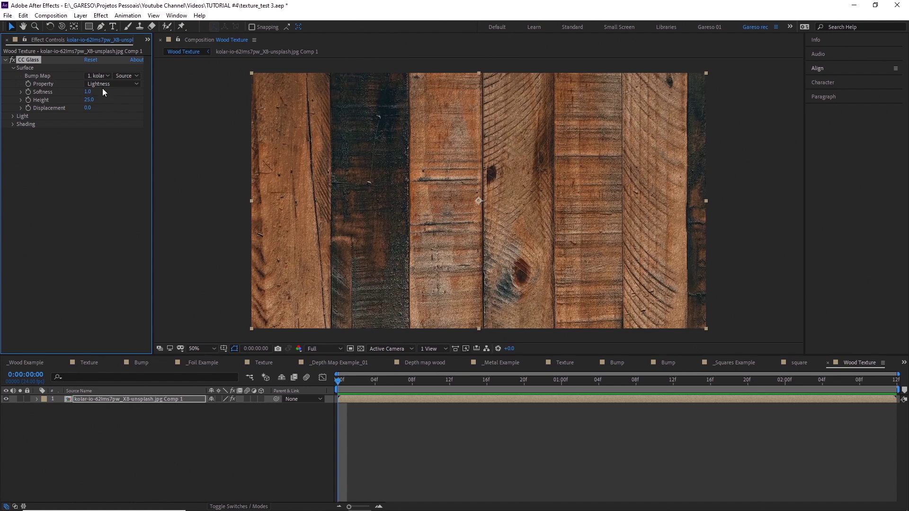
Make the CC Glass effect use AE Lights instead of its effect light
left_click(13, 116)
left_click(114, 125)
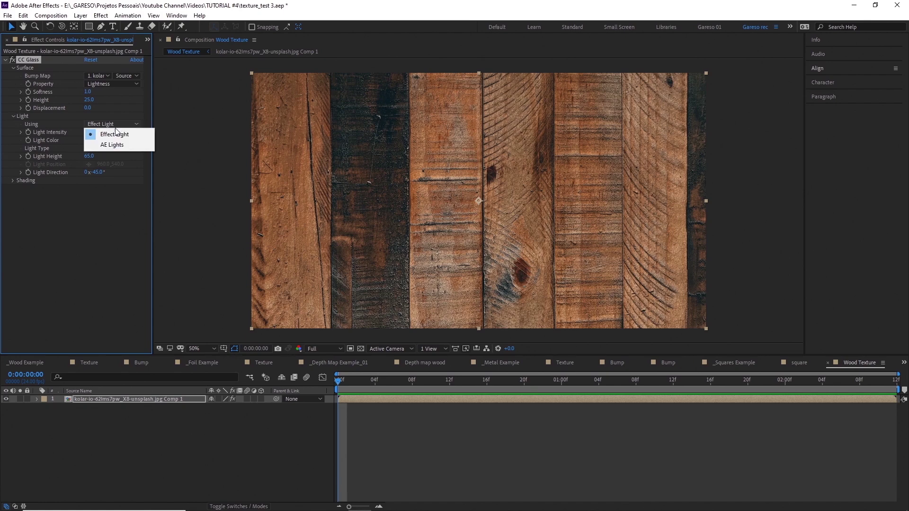
left_click(110, 144)
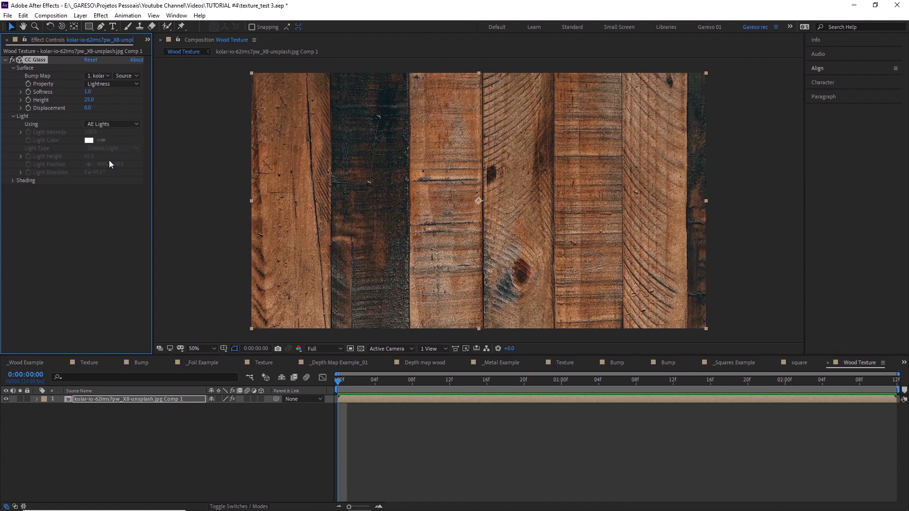
Add a white Point light with 100% intensity and smooth falloff to the Wood Texture composition
left_click(80, 15)
mouse_move(92, 28)
left_click(245, 48)
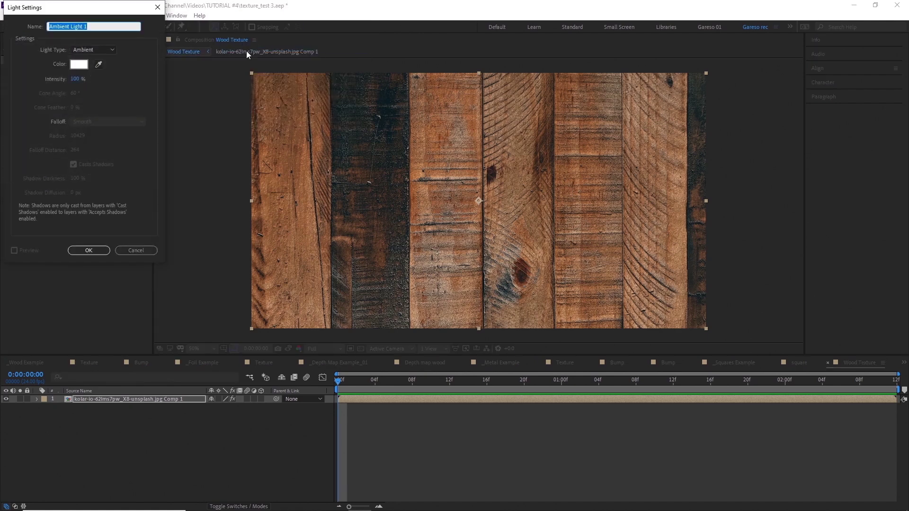
left_click(102, 51)
left_click(100, 75)
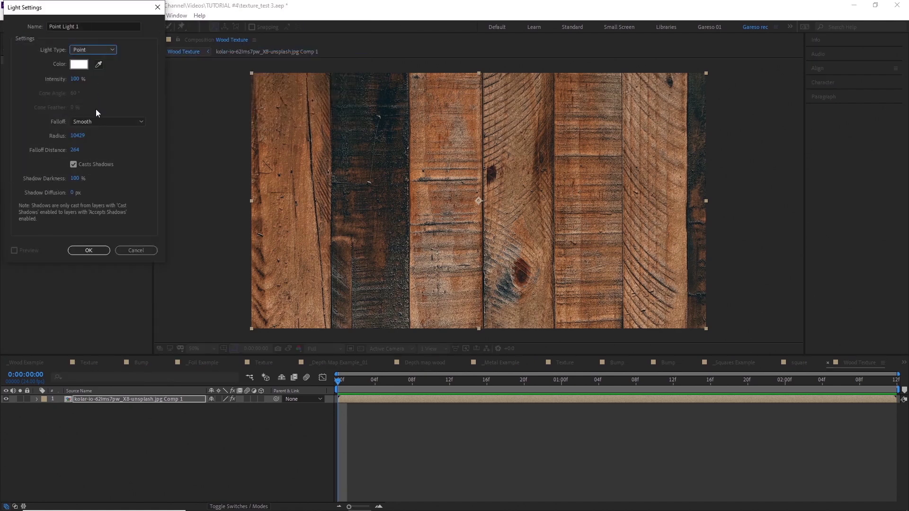
left_click(98, 248)
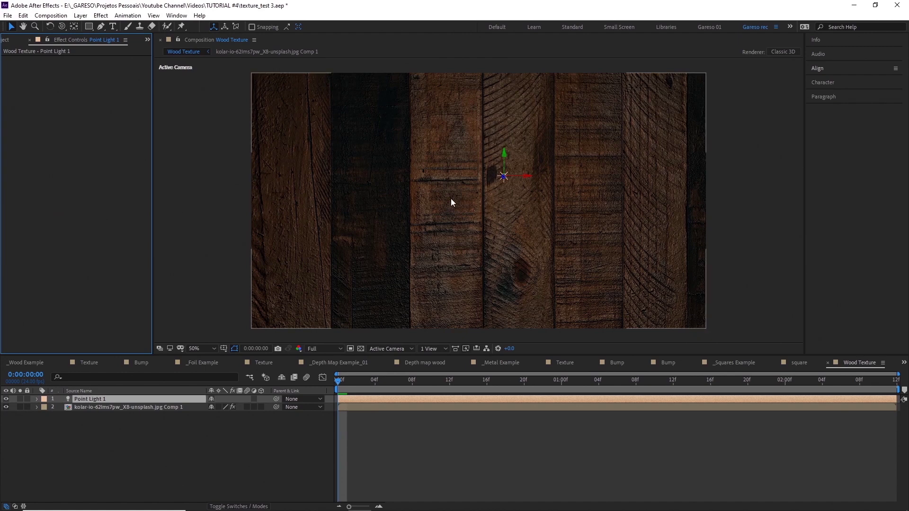
Set Point Light 1's Intensity to 244% and move the light down and left, close to the frame's centre
left_click(36, 399)
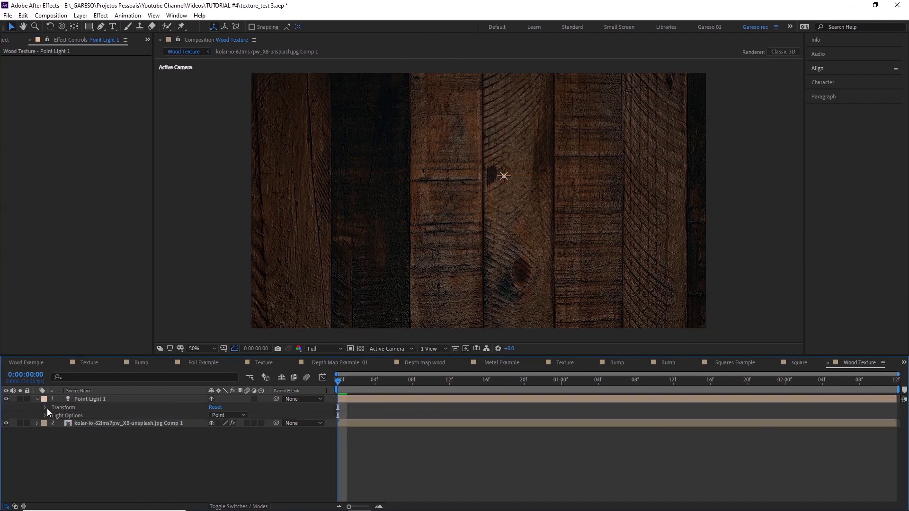
left_click(46, 415)
left_click_drag(212, 422, 271, 418)
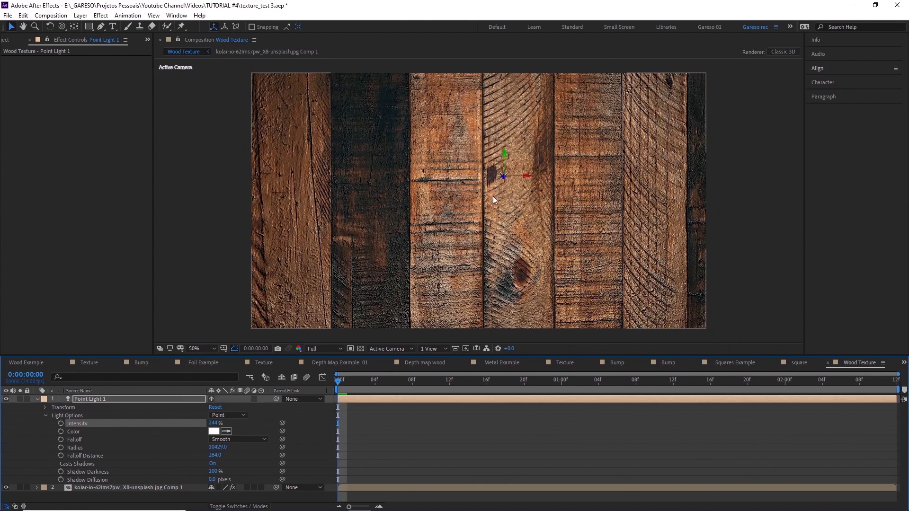
left_click_drag(503, 176, 448, 227)
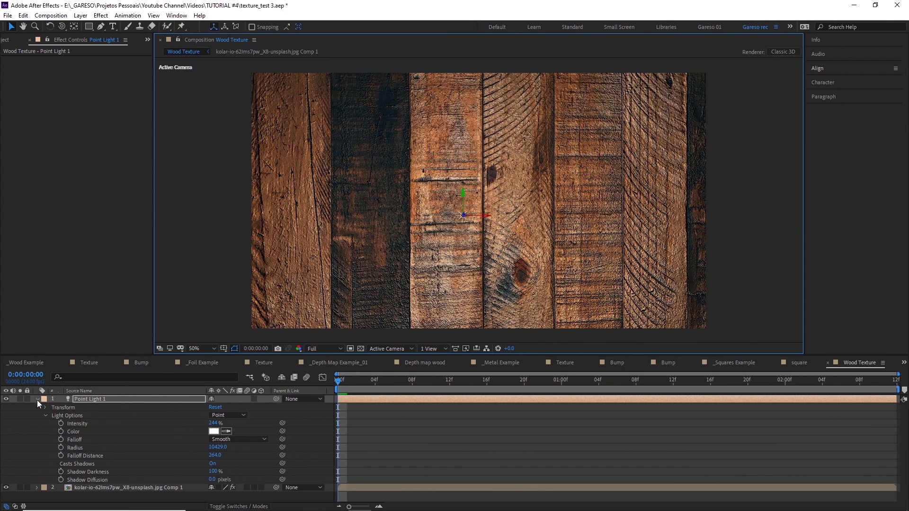
Set the CC Glass Height on the wood layer to 10
left_click(36, 399)
left_click(71, 408)
left_click(90, 99)
type("10")
key("Return")
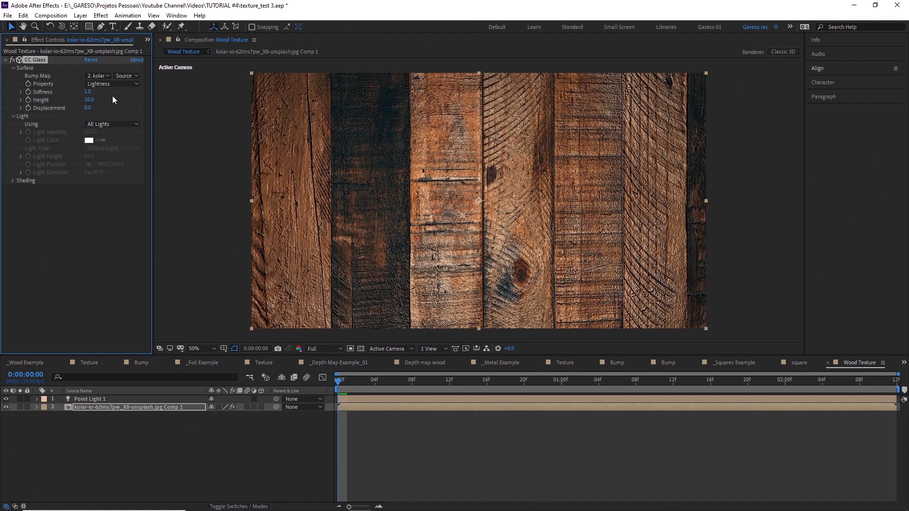
Move Point Light 1 just outside the frame's left edge and adjust its height while inspecting the wood relief at 100%
left_click_drag(458, 217, 219, 187)
key("period")
key("space")
left_click_drag(257, 211, 466, 239)
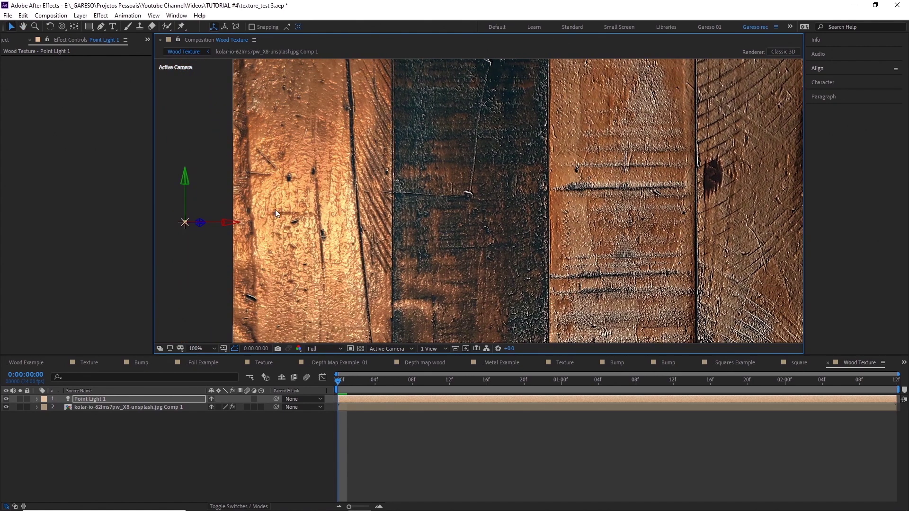
left_click_drag(186, 226, 206, 180)
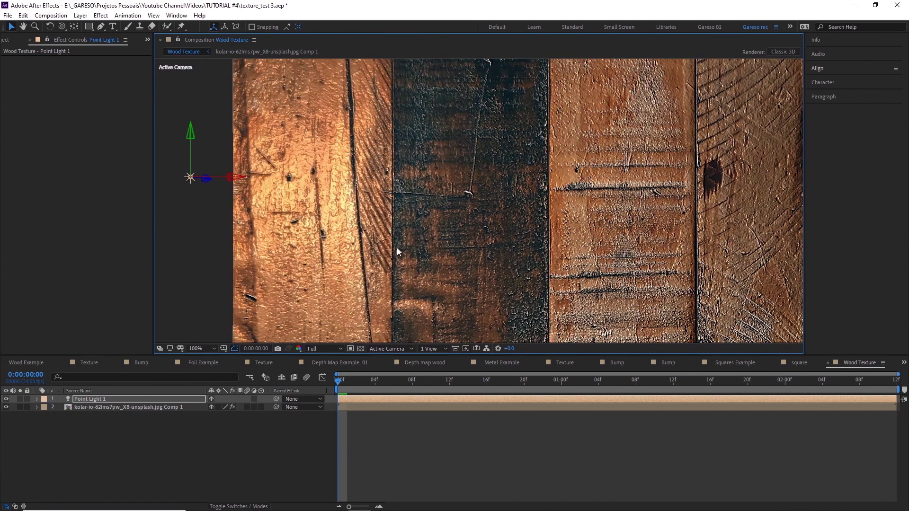
Try the Red and Green channels as the CC Glass Property on the wood layer, and restore Lightness
left_click(114, 406)
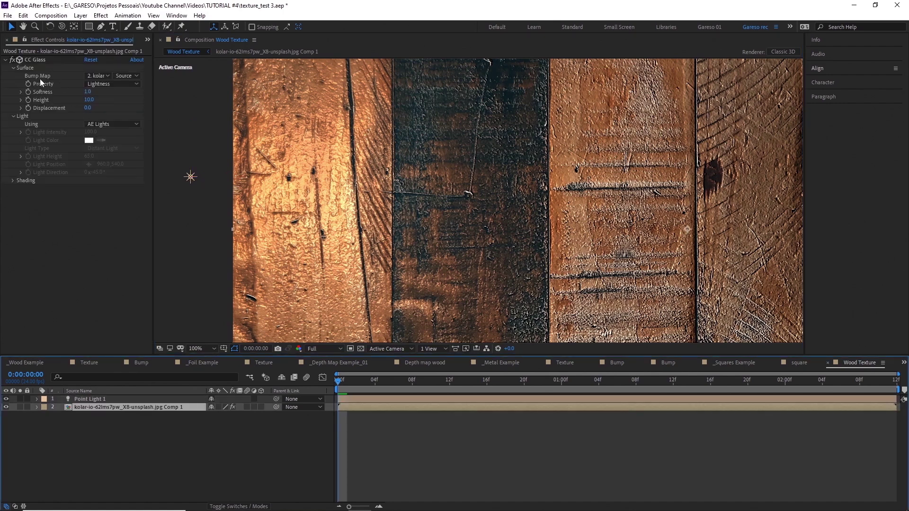
left_click(101, 75)
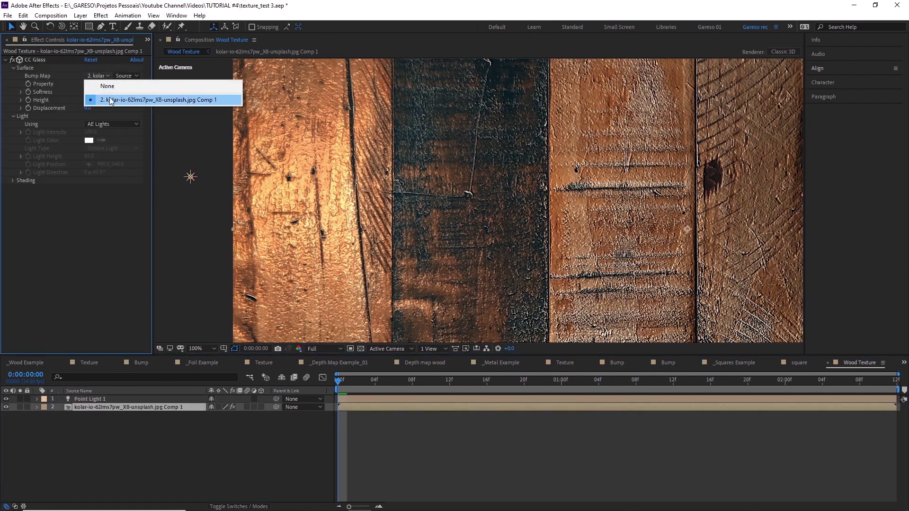
left_click(76, 77)
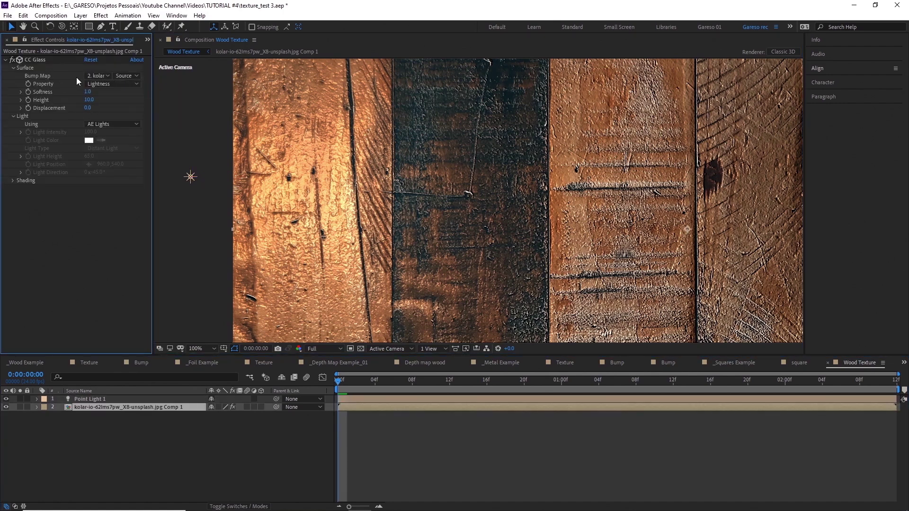
left_click(106, 83)
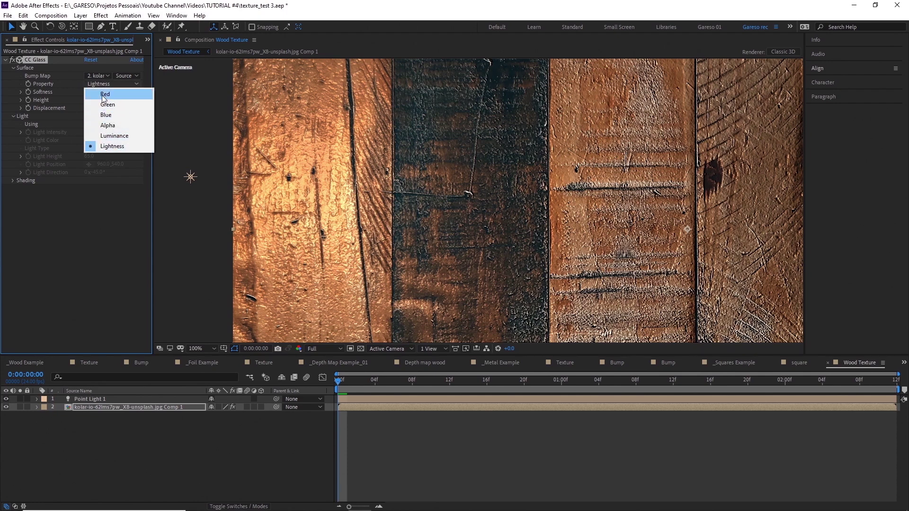
left_click(107, 94)
left_click(101, 84)
left_click(106, 102)
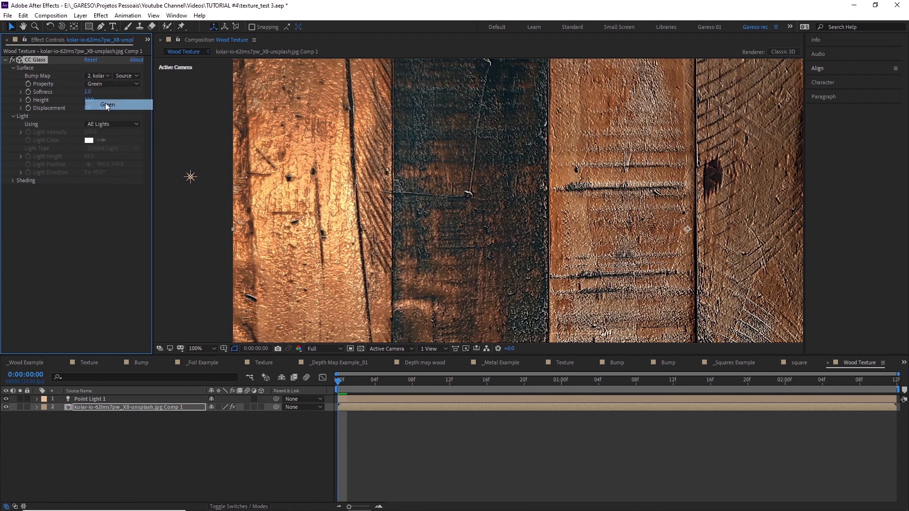
left_click(99, 85)
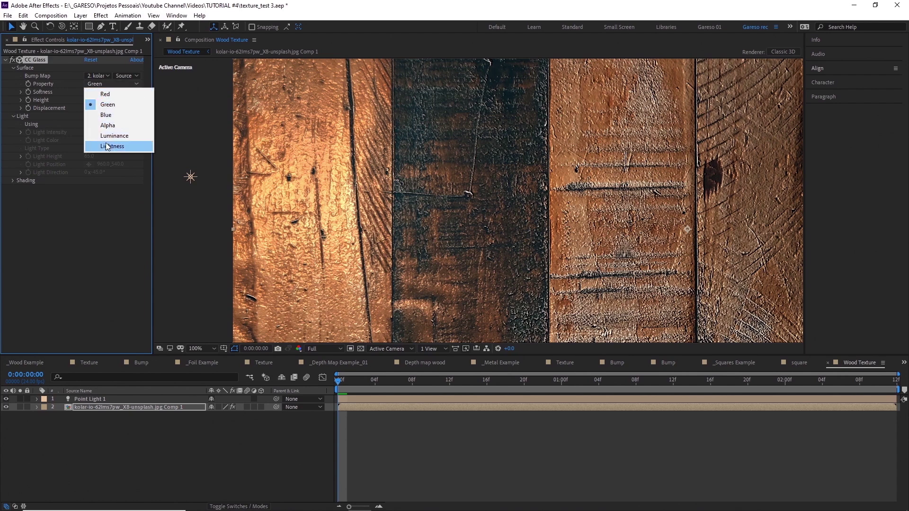
left_click(109, 145)
Try a CC Glass Softness of 2 on the wood layer, and set it back to 1
left_click(88, 92)
type("2")
key("Return")
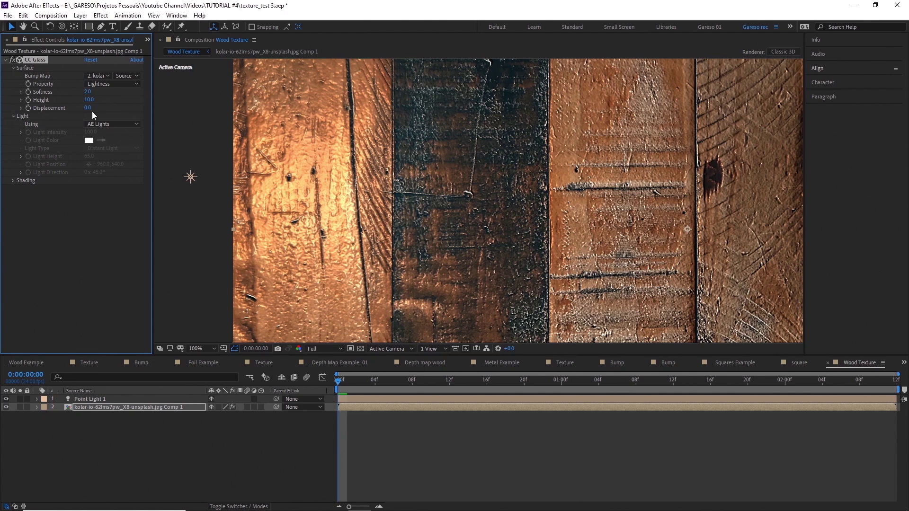
left_click(99, 91)
type("1")
key("Return")
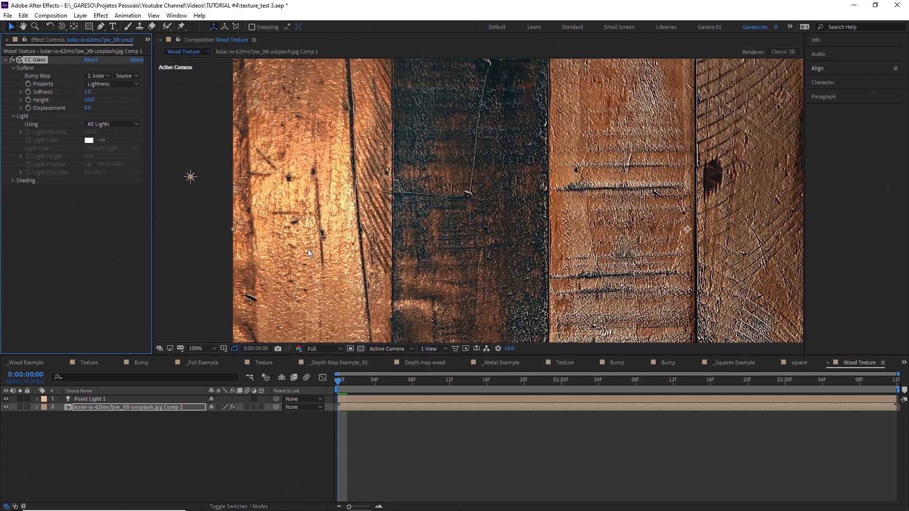
Create a gray 1920 × 1080 px solid and place it between Point Light 1 and the wood layer
left_click(217, 328)
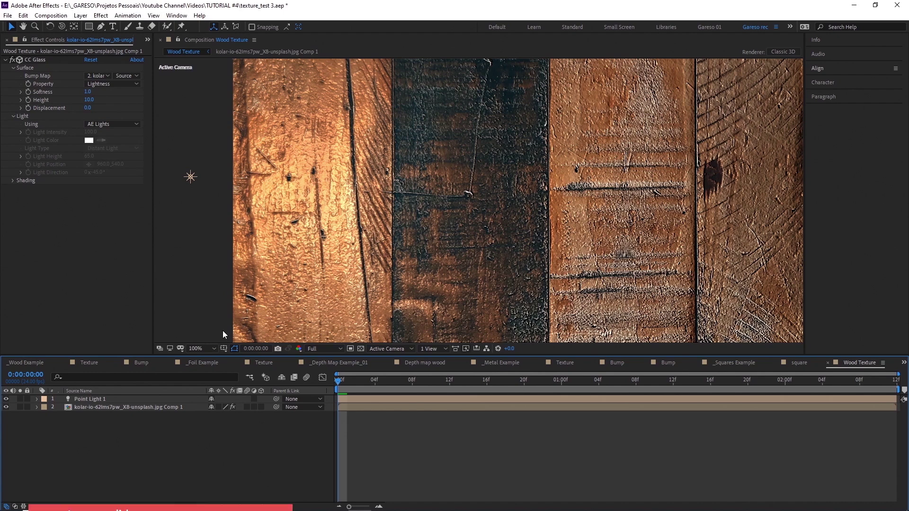
key("ctrl+y")
left_click(194, 289)
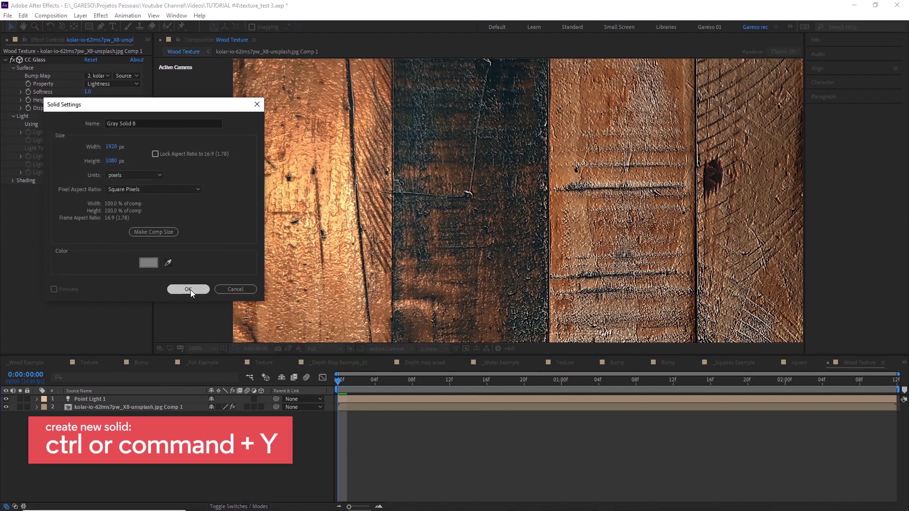
left_click_drag(95, 399, 95, 409)
Copy the wood layer's CC Glass effect with property links and paste it onto the gray solid
left_click(93, 412)
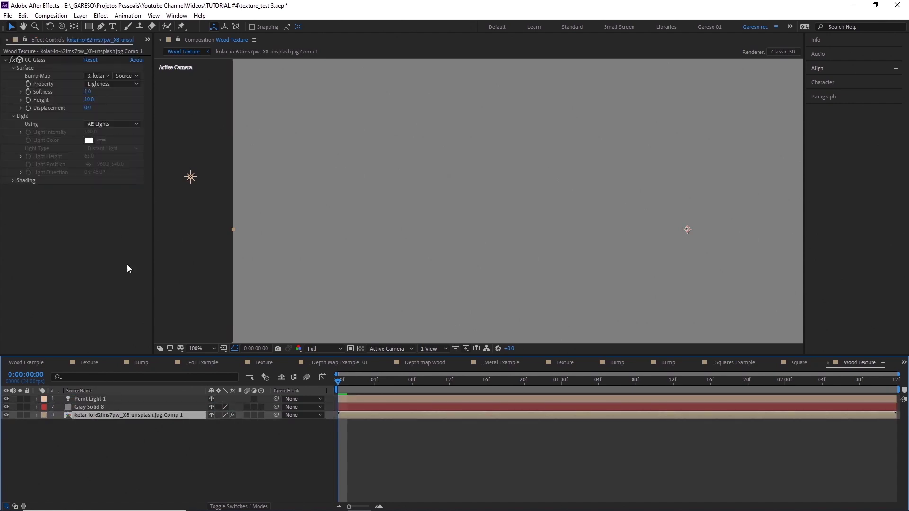
left_click(36, 58)
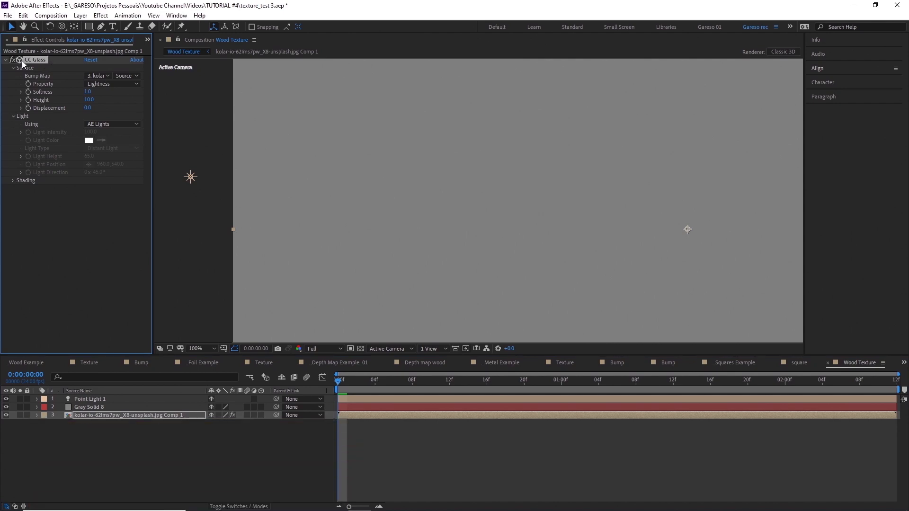
left_click(23, 17)
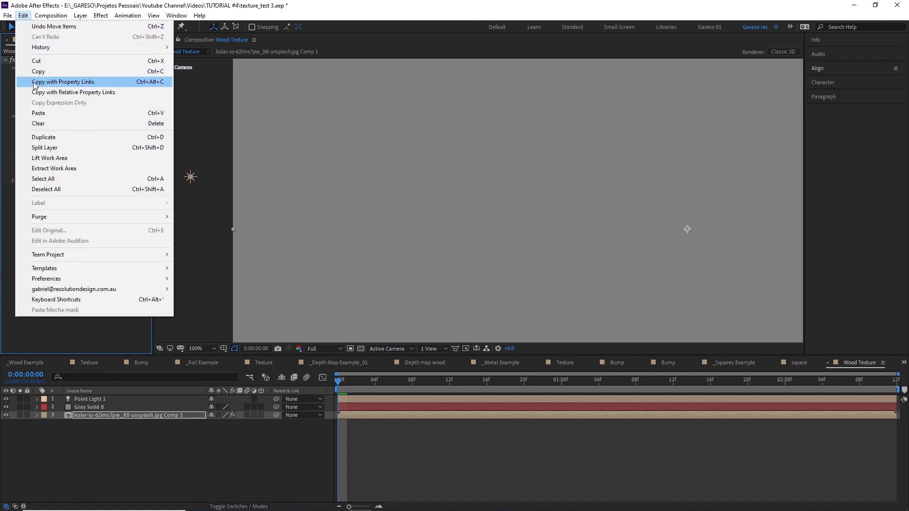
left_click(79, 83)
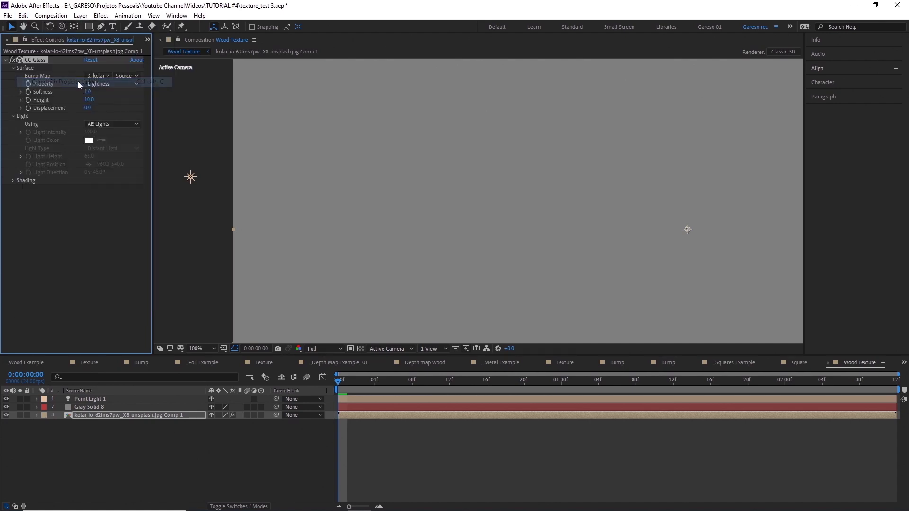
left_click(82, 405)
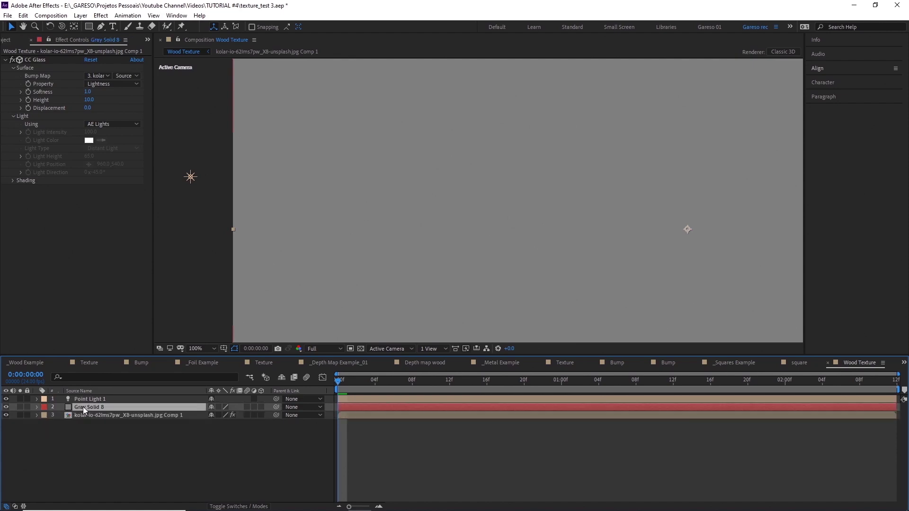
key("ctrl+v")
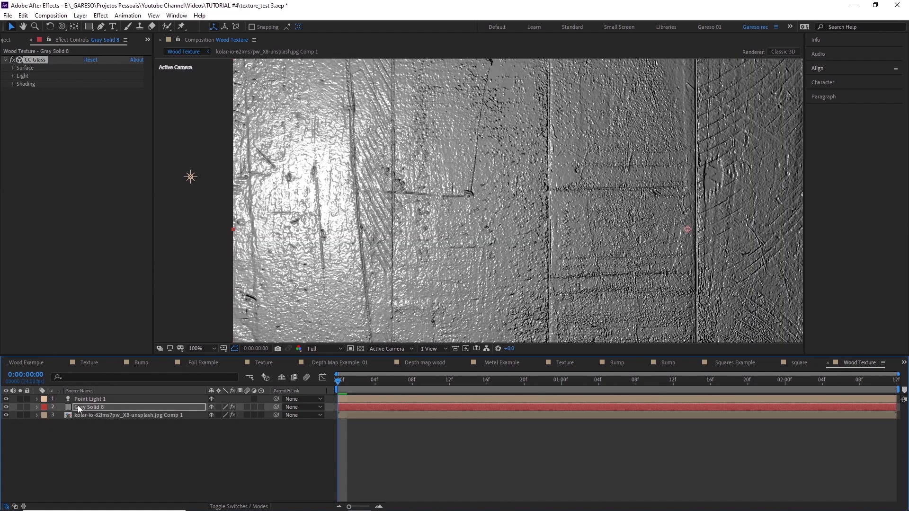
Expand the Surface settings of the gray solid's CC Glass and compare them with the wood layer's
left_click(51, 187)
left_click(13, 68)
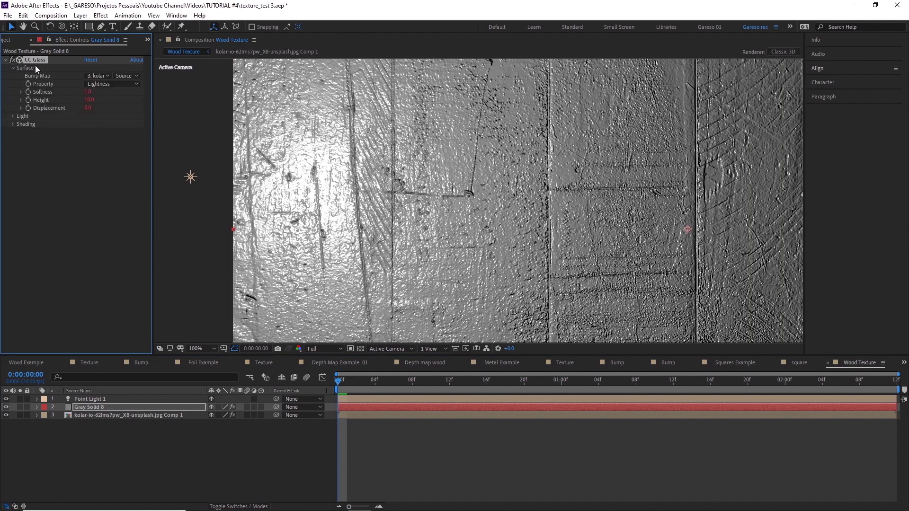
left_click(81, 415)
left_click(79, 407)
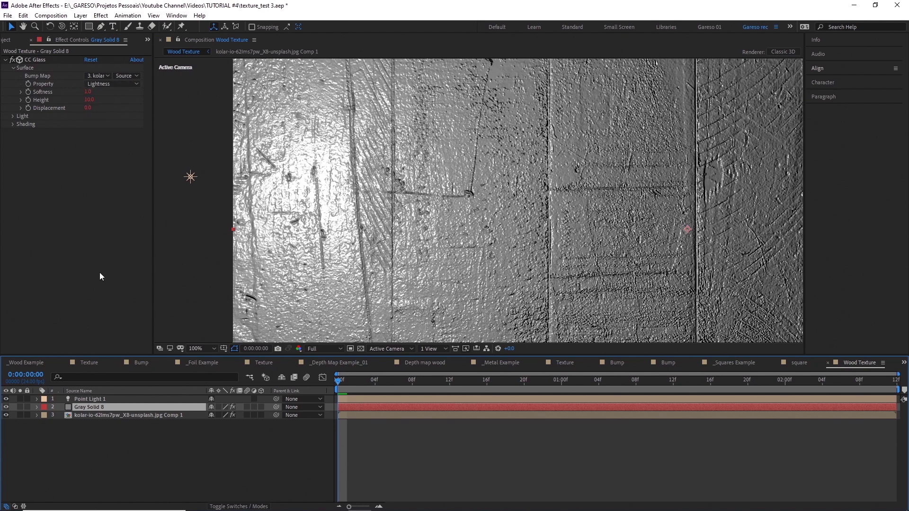
Set the CC Glass Height on the wood layer to 20 and check the linked value on the gray solid
left_click(81, 415)
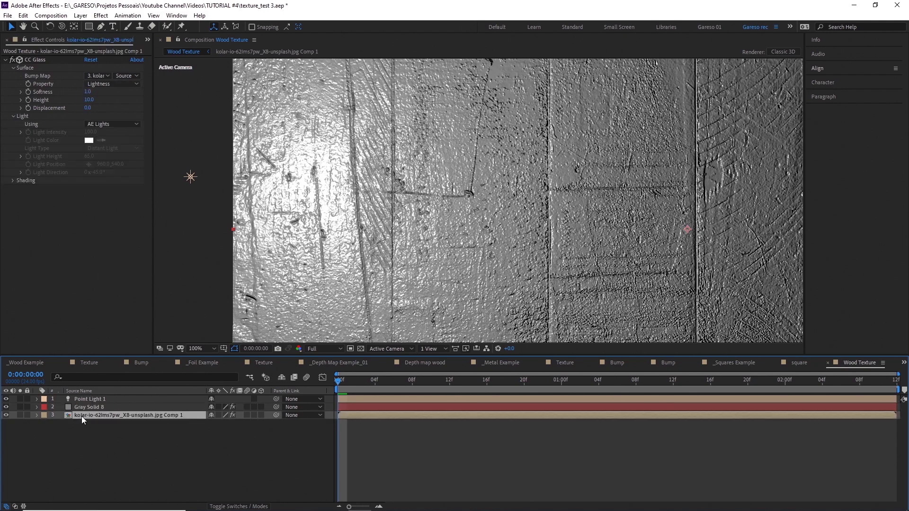
left_click(88, 100)
type("20")
key("Return")
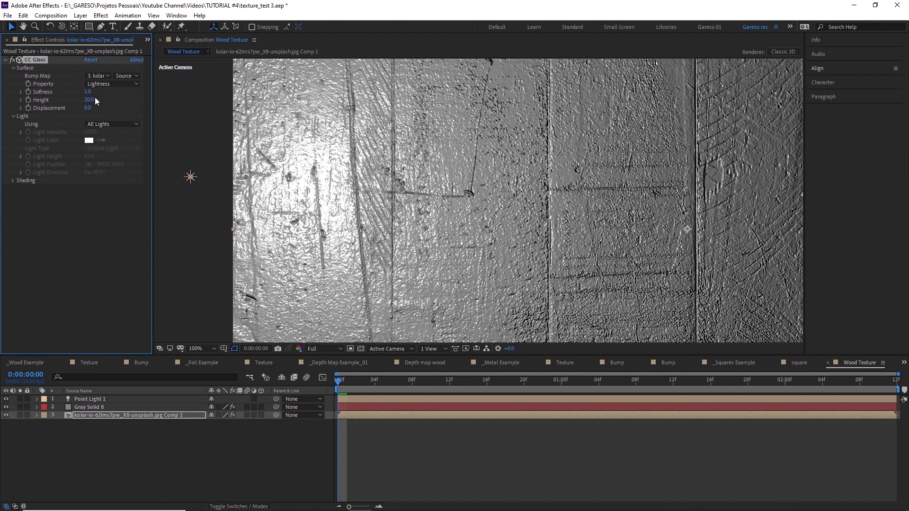
left_click(96, 407)
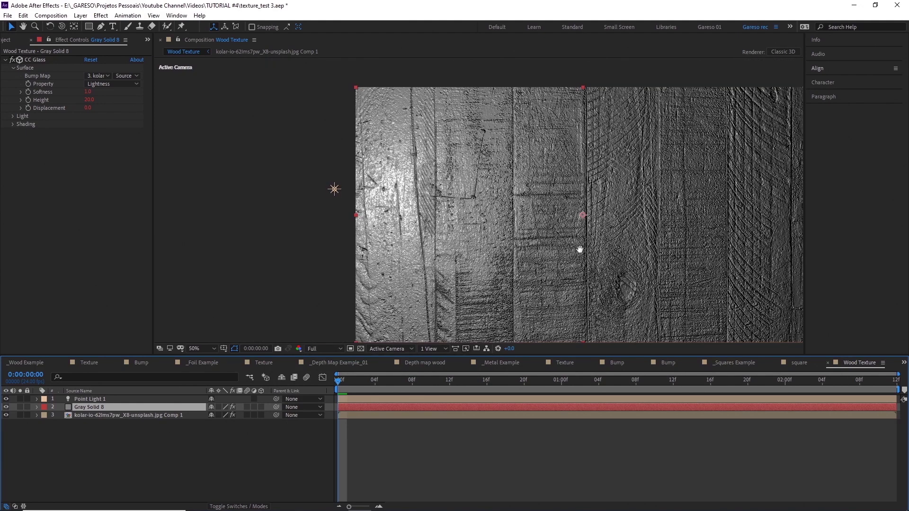
Compare the gray relief with the colour wood by temporarily hiding the gray solid
scroll(473, 210, "down", 2)
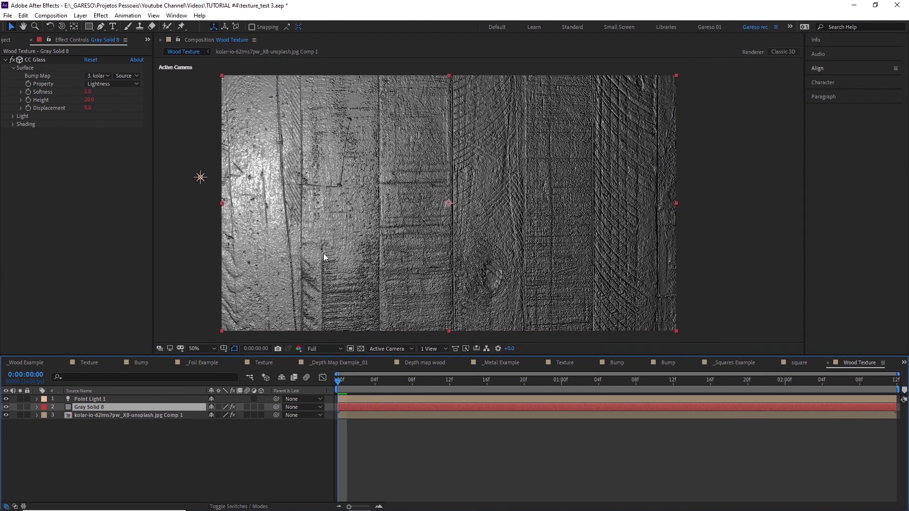
left_click(5, 407)
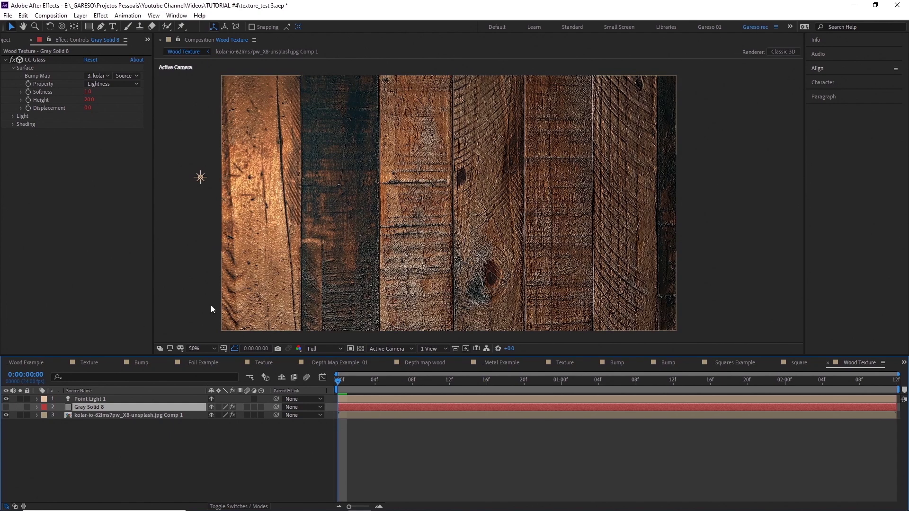
left_click(5, 407)
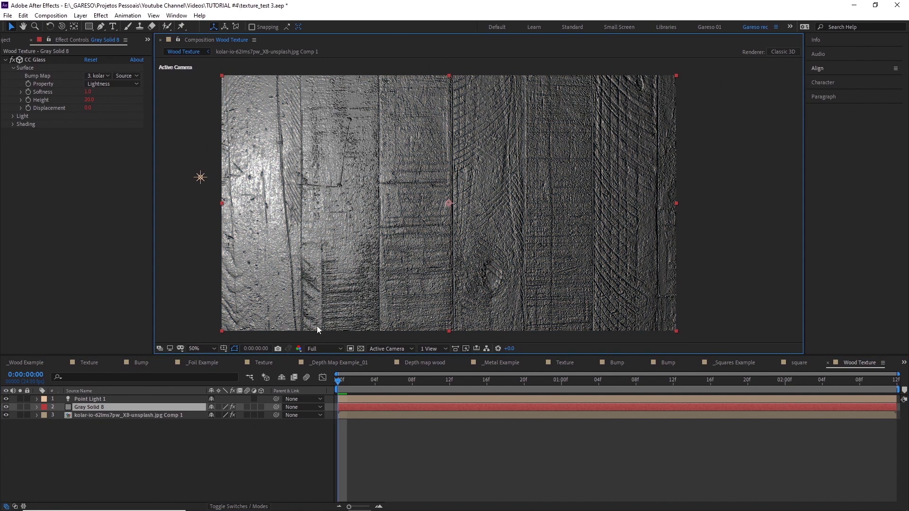
Duplicate the wood layer, with the gray solid hidden, and delete CC Glass from the upper copy
left_click(101, 414)
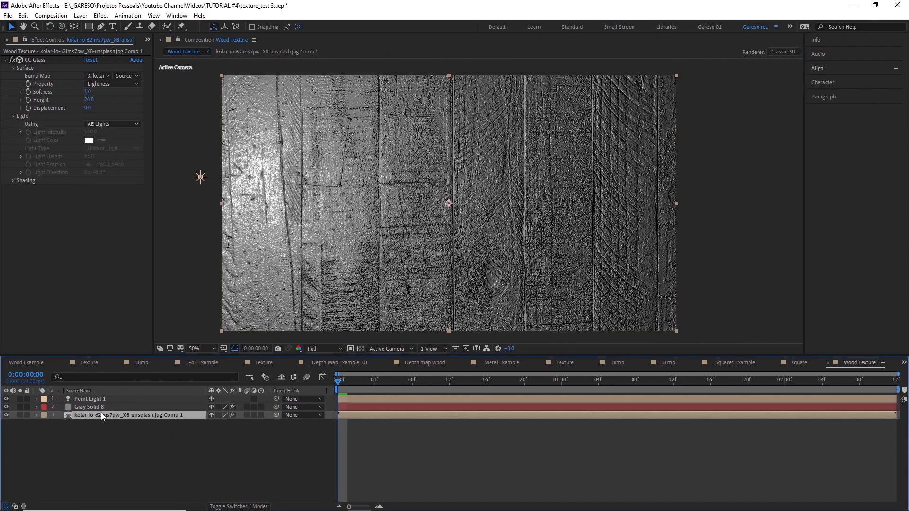
key("ctrl+d")
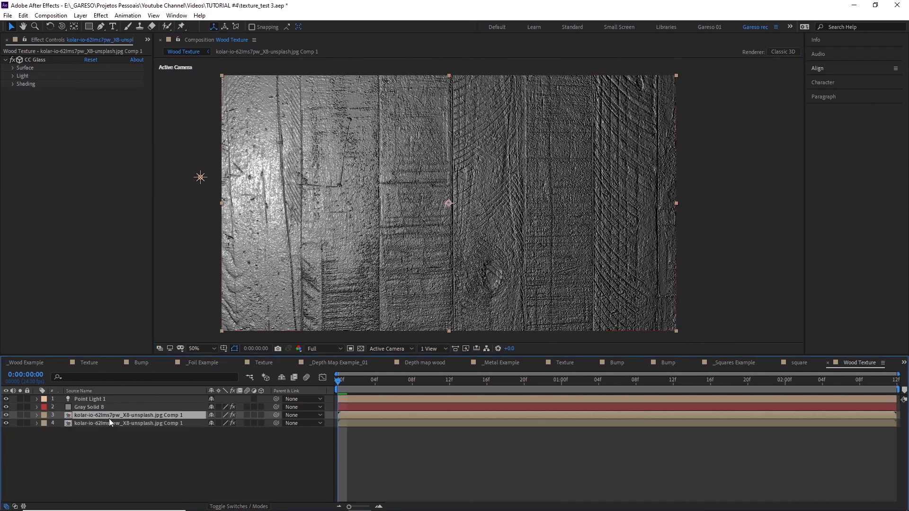
left_click(6, 407)
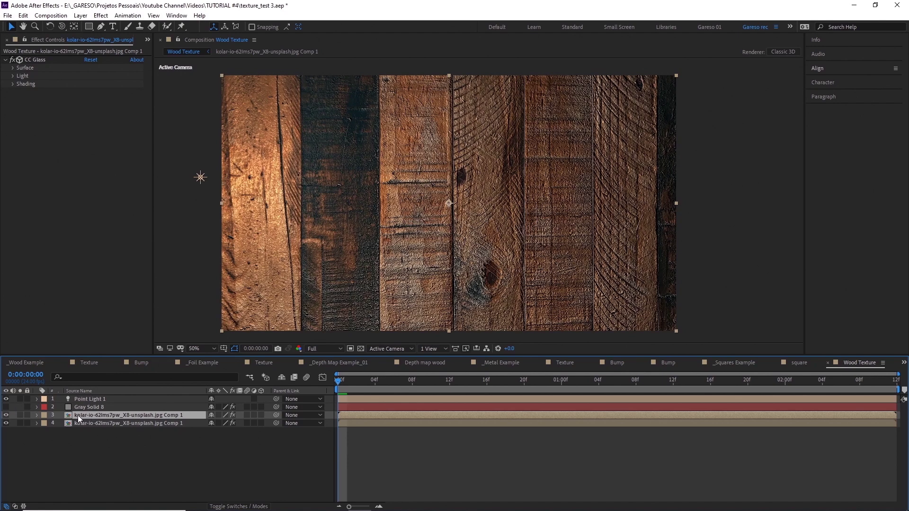
left_click(35, 60)
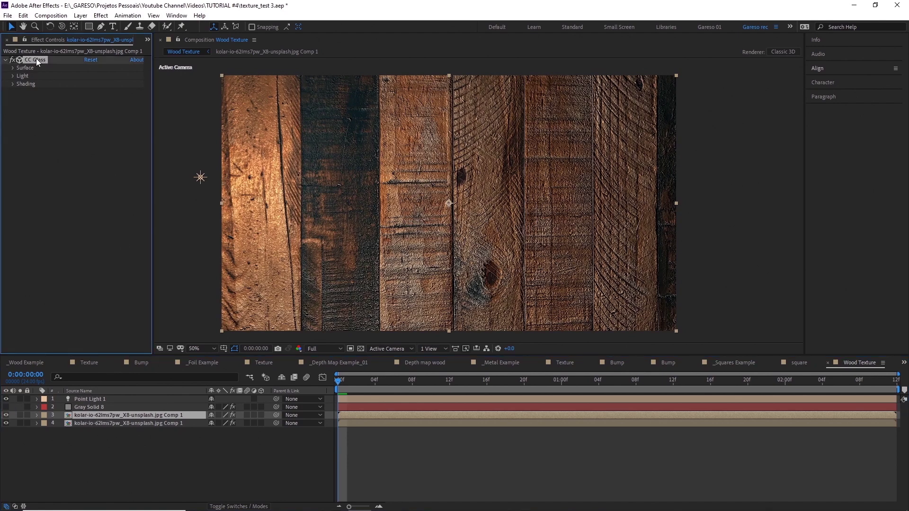
key("Delete")
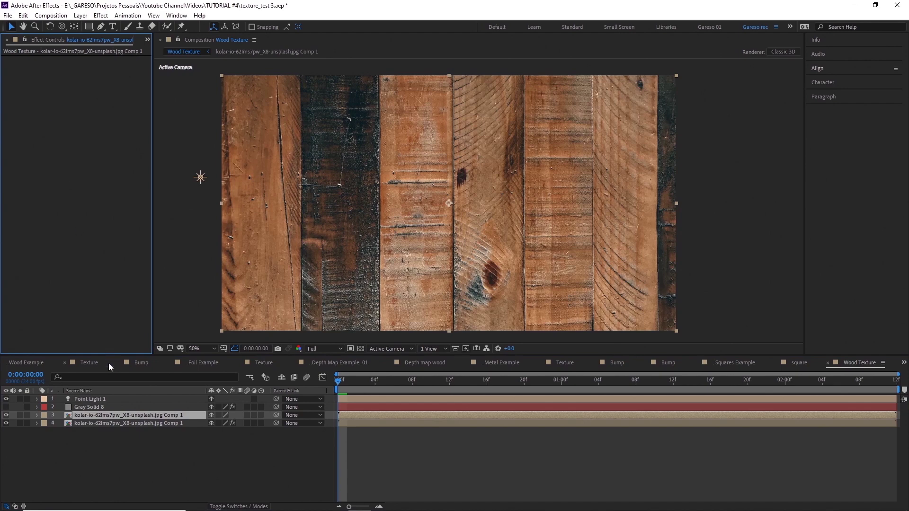
Pre-compose the effect-free wood copy as "Bump map" with all attributes moved, and place it below the wood layer
key("ctrl+shift+c")
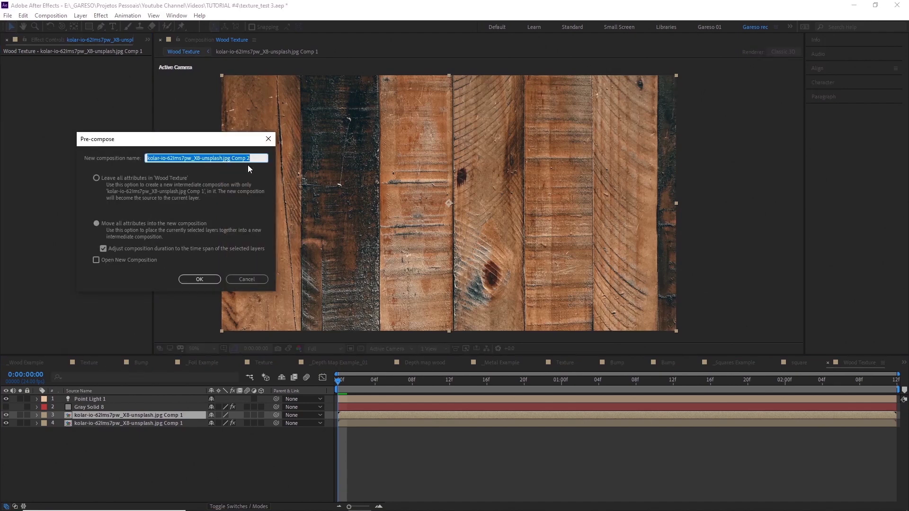
type("Bump map")
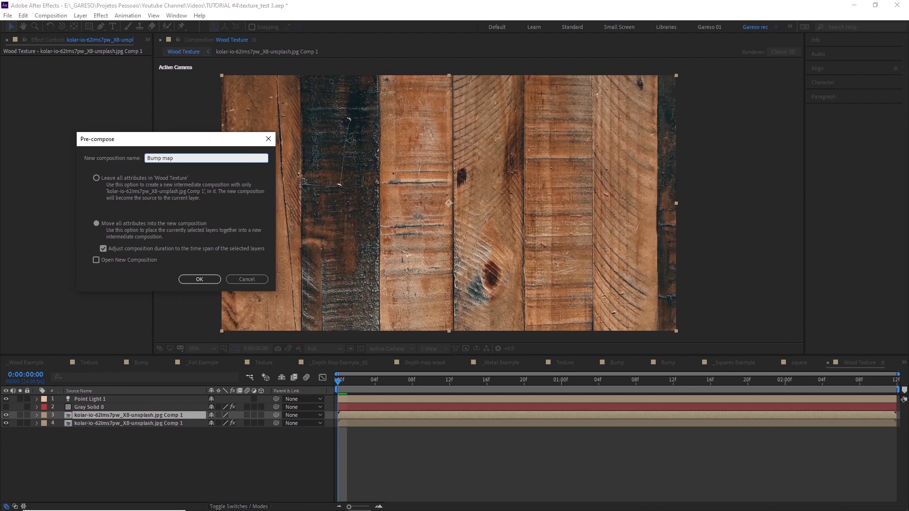
key("Return")
left_click_drag(95, 413, 99, 427)
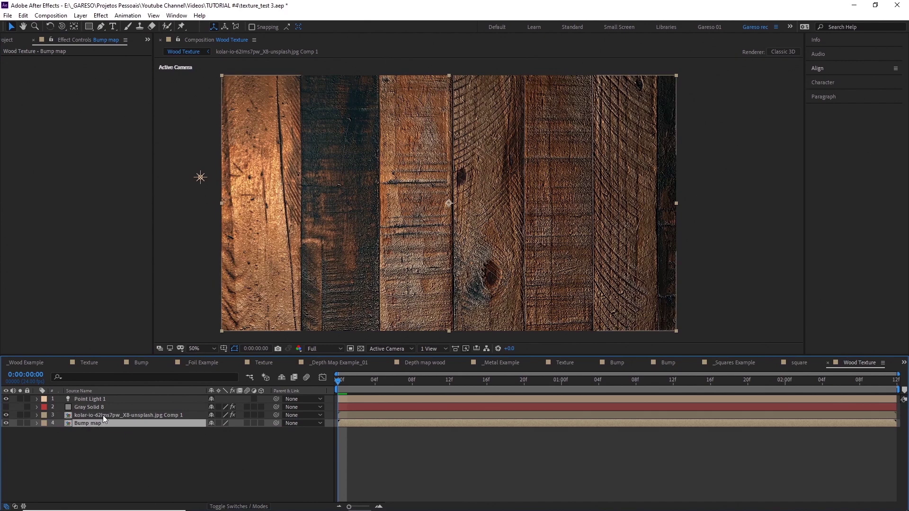
Set the CC Glass Bump Map source to the Bump map layer on both the wood layer and the gray solid
left_click(103, 416)
left_click(106, 76)
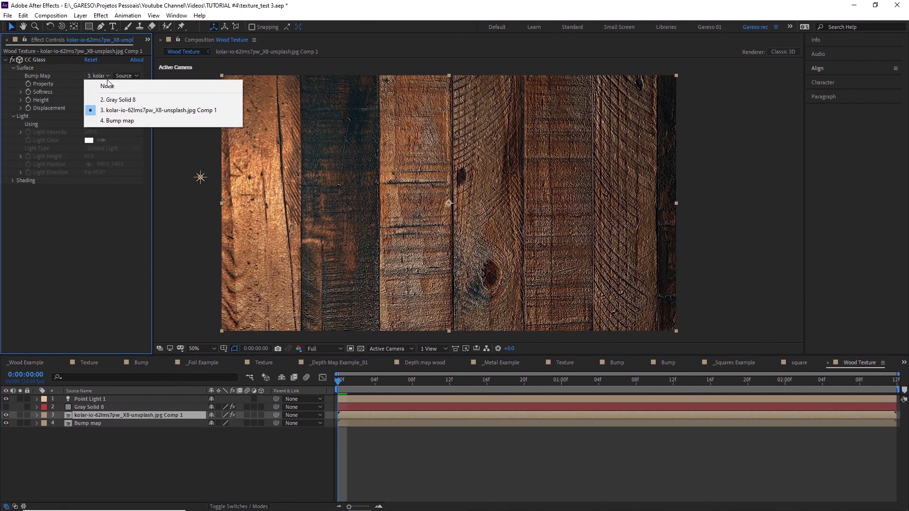
left_click(110, 119)
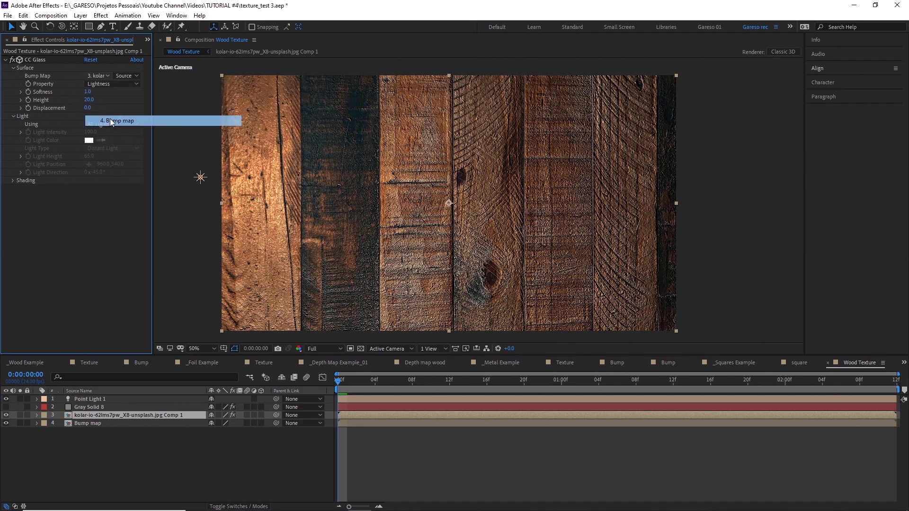
left_click(78, 406)
left_click(99, 76)
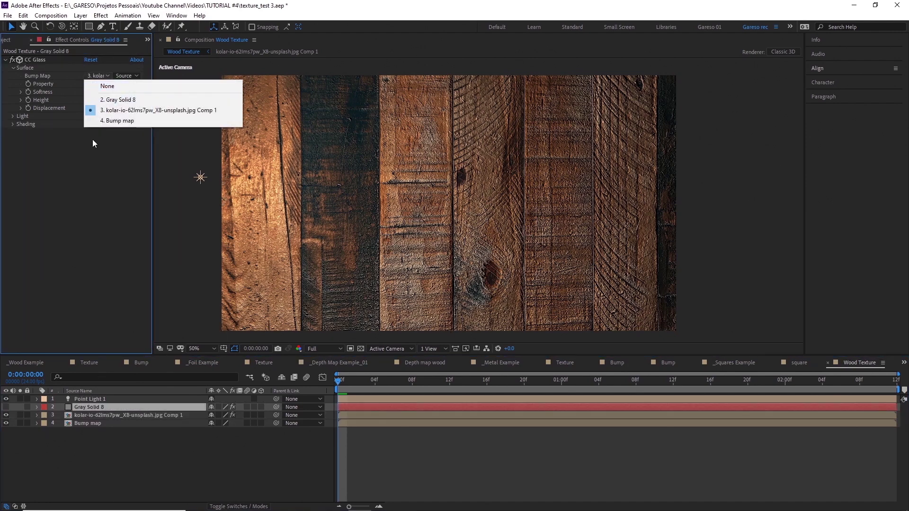
left_click(107, 121)
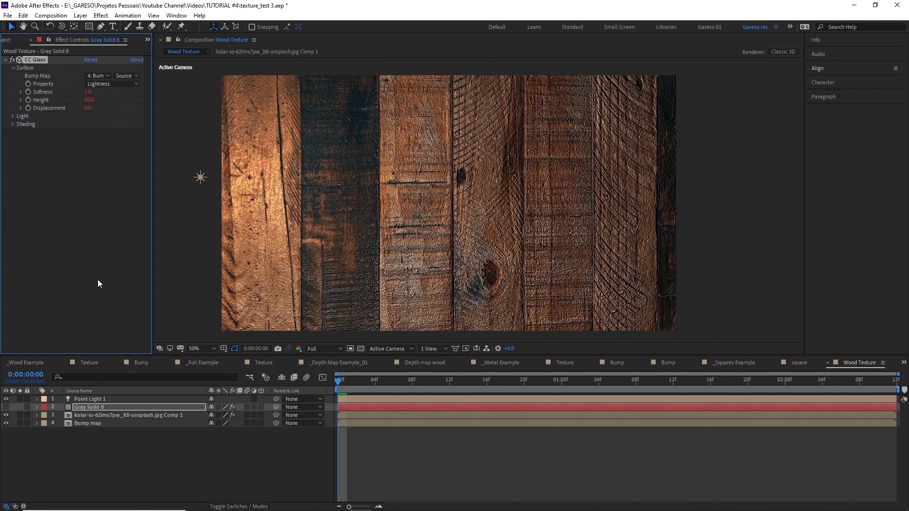
Add a second viewer locked to Wood Texture, show the gray solid, and open the Bump map composition in the other viewer
left_click(234, 41)
left_click(242, 49)
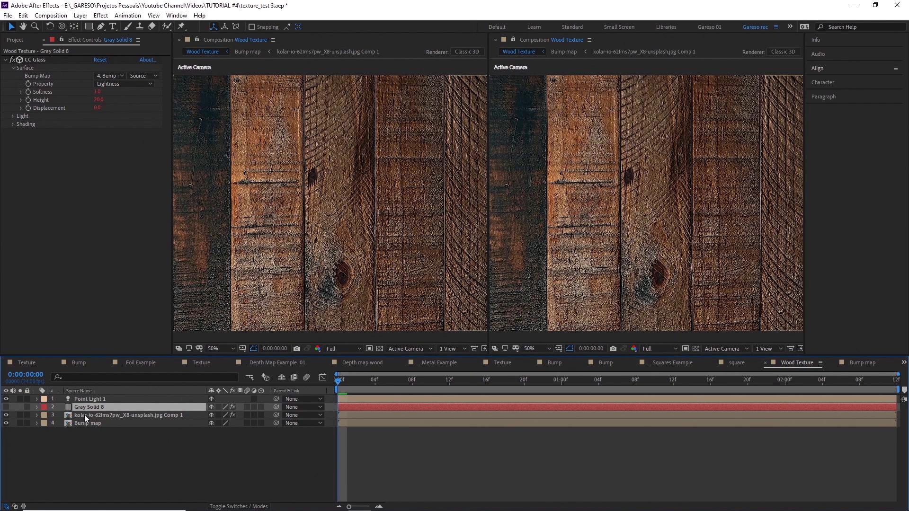
left_click(7, 407)
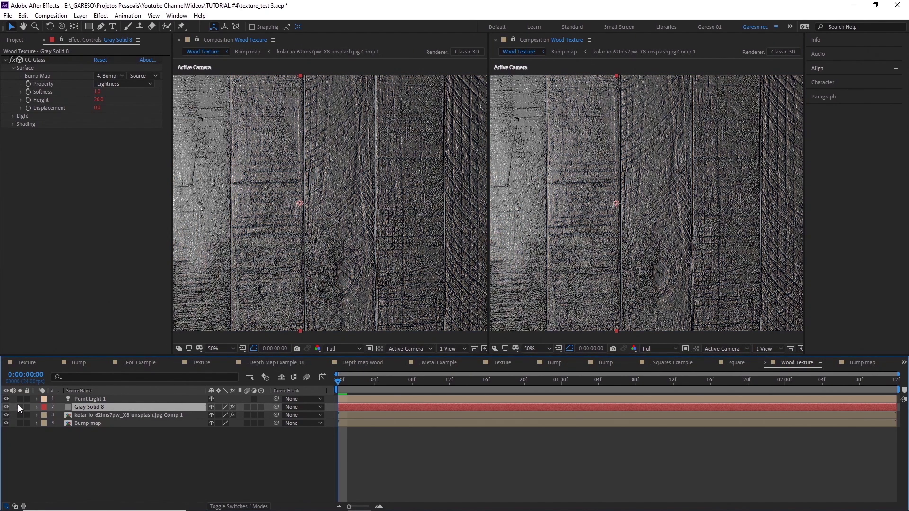
double_click(96, 422)
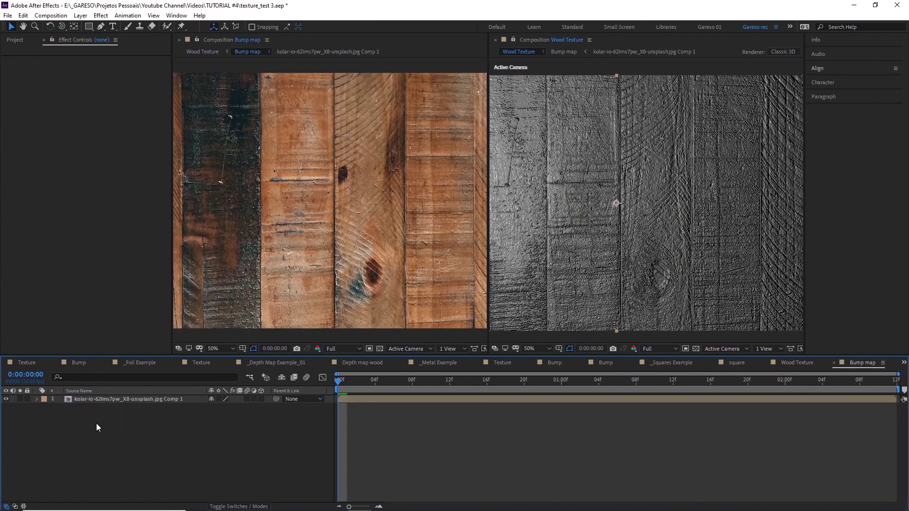
Apply Hue/Saturation to the wood layer in the Bump map composition and fully desaturate it
left_click(136, 399)
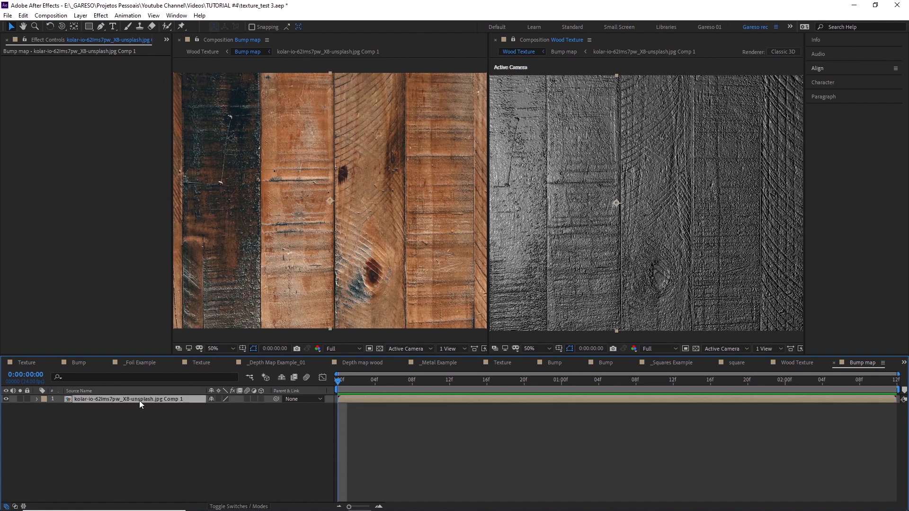
key("ctrl+space")
type("hue")
key("Return")
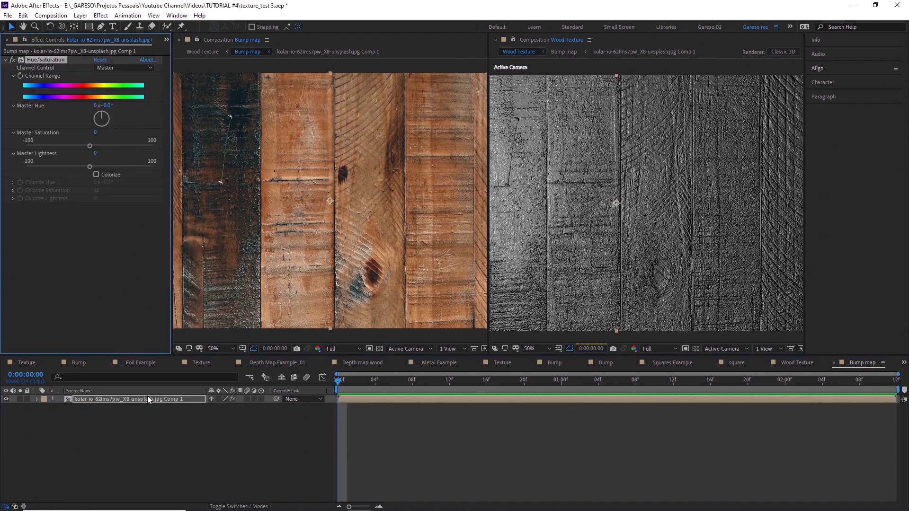
left_click_drag(89, 146, 18, 149)
key("ctrl+grave")
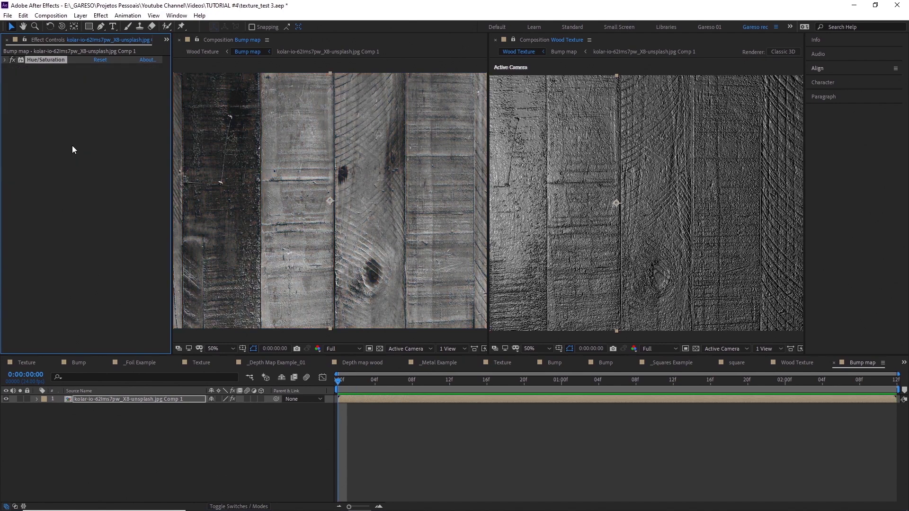
Apply Curves to the same layer and bring both curve ends to mid height for a flat mid-gray image
key("ctrl+space")
type("curves")
key("Return")
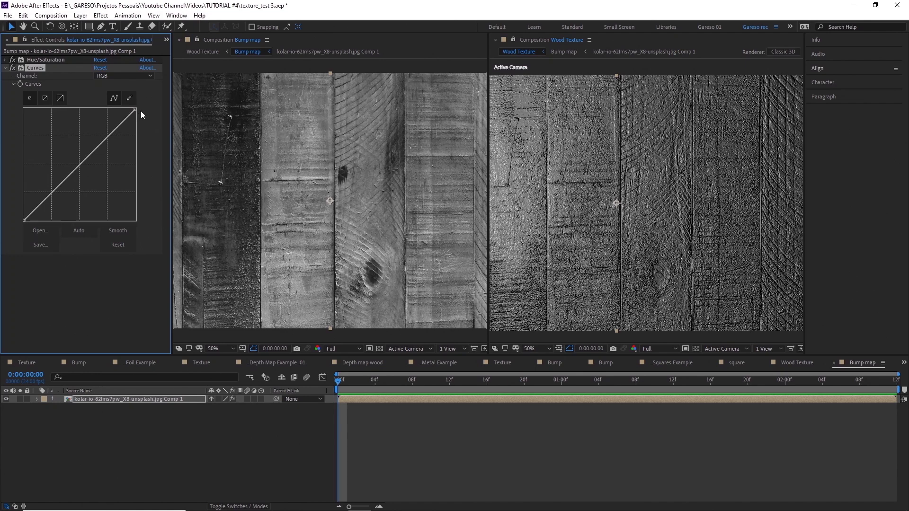
left_click_drag(136, 109, 140, 162)
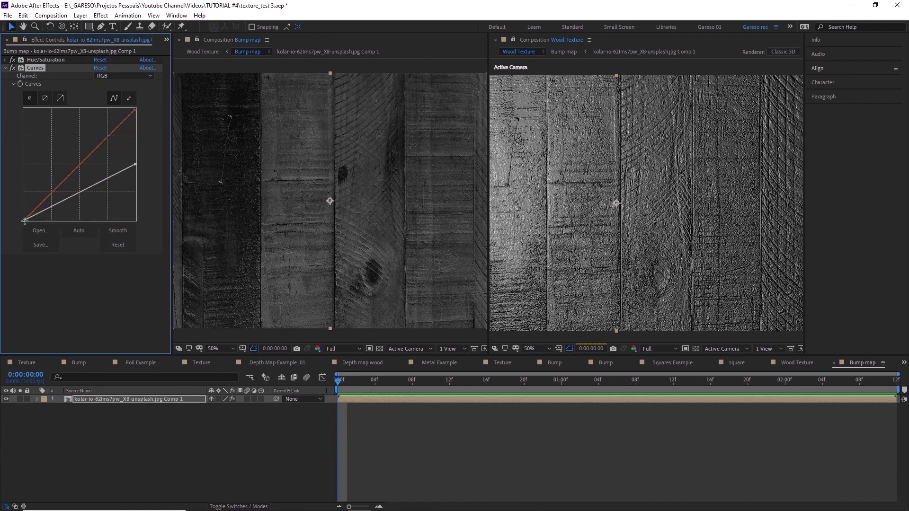
left_click_drag(24, 218, 19, 167)
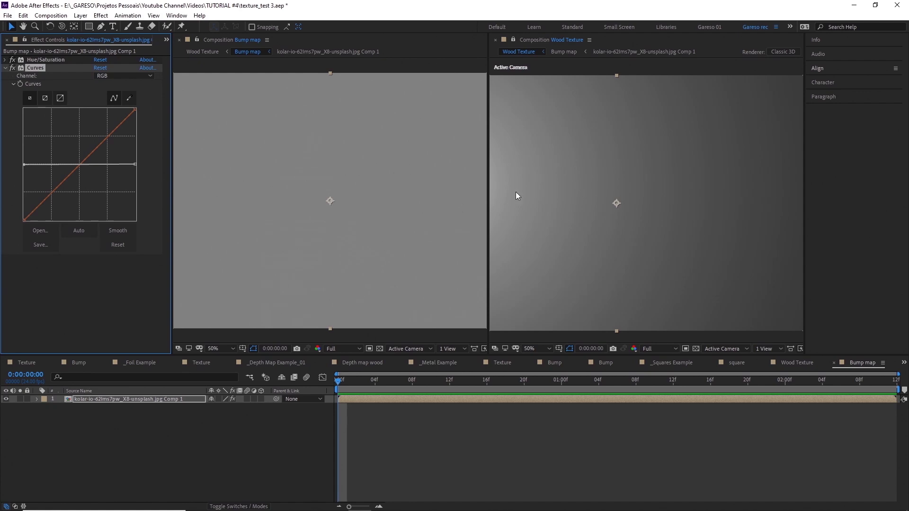
Add seven evenly spaced control points along the flat curve
left_click(51, 165)
left_click(78, 164)
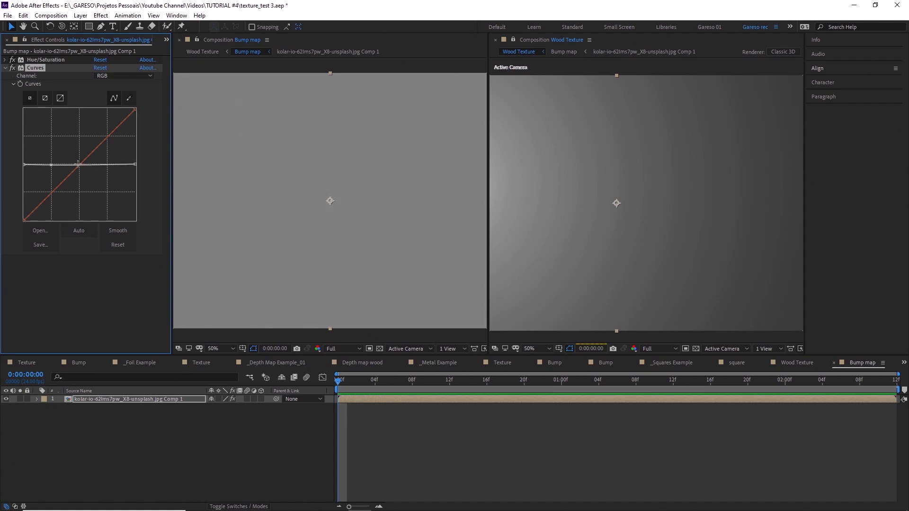
left_click(108, 164)
left_click(37, 164)
left_click(64, 164)
left_click(93, 164)
left_click(123, 164)
Shape the curve into a wave by lowering its black end and dipping it around the one-quarter and three-quarter tones
left_click_drag(23, 166, 19, 174)
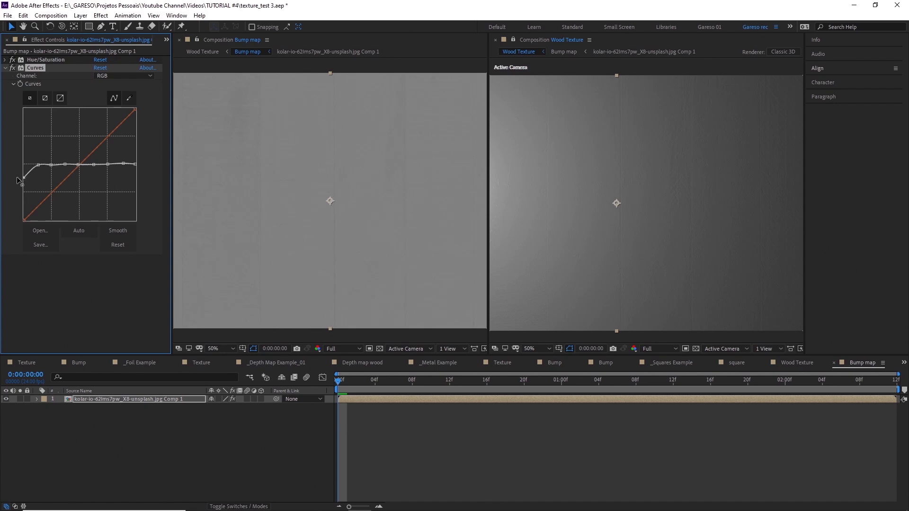
left_click_drag(38, 166, 39, 168)
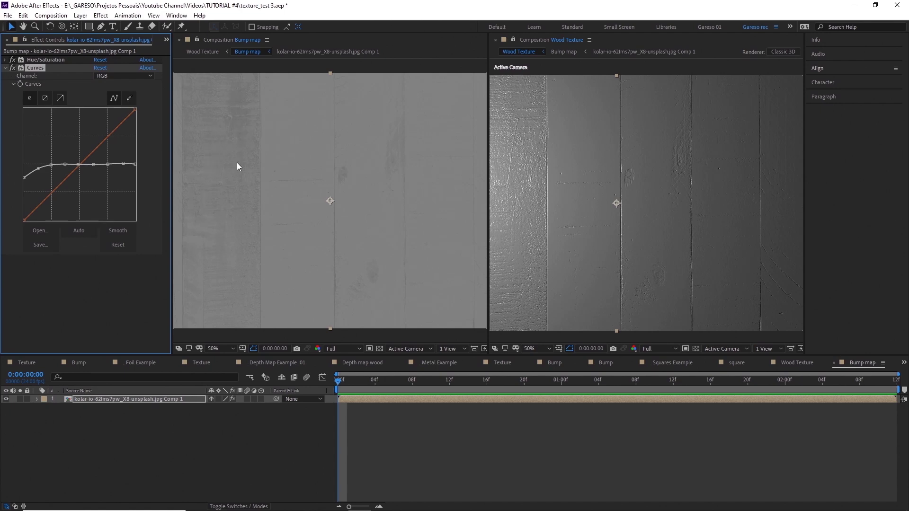
left_click_drag(38, 169, 64, 166)
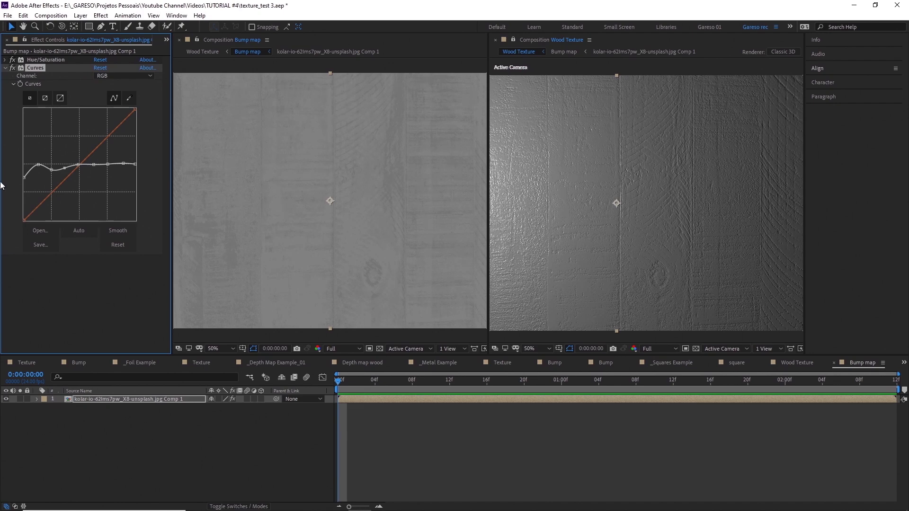
mouse_move(24, 175)
left_mouse_down()
mouse_move(12, 212)
mouse_move(23, 191)
left_mouse_up()
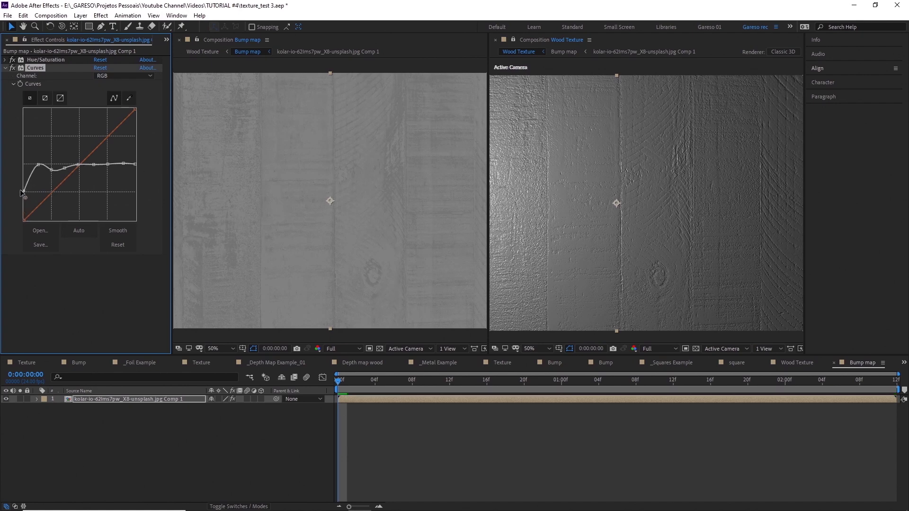
left_click_drag(52, 172, 108, 171)
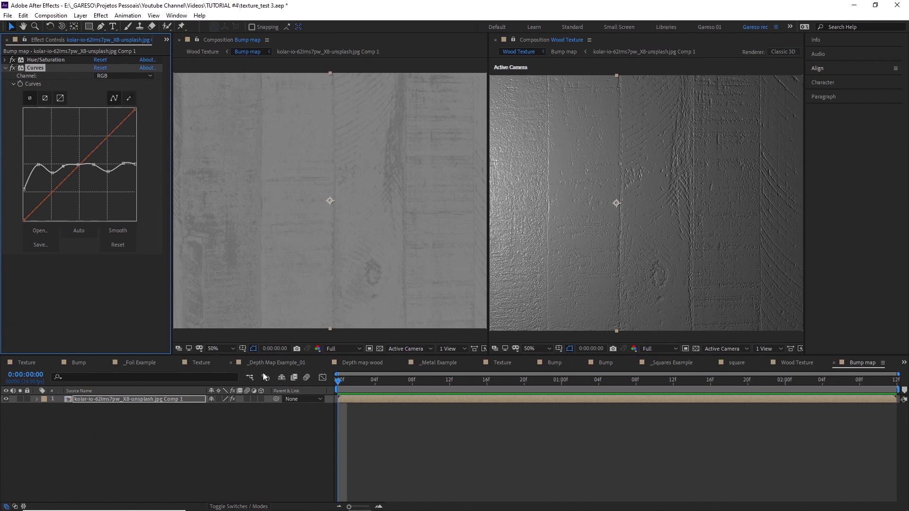
Draw a black-stroked shape path with the Pen tool along three consecutive plank seams, turning outside the image edges
left_click(322, 339)
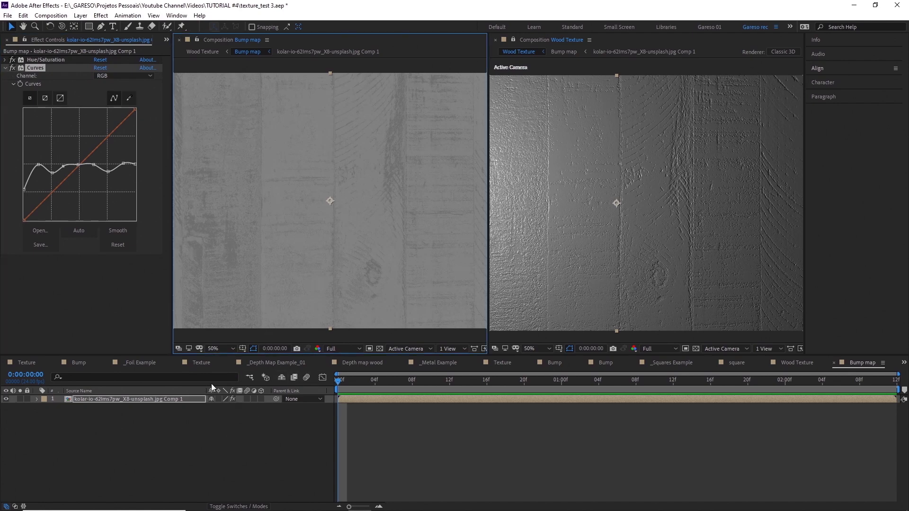
left_click(190, 422)
left_click(101, 26)
left_click(259, 68)
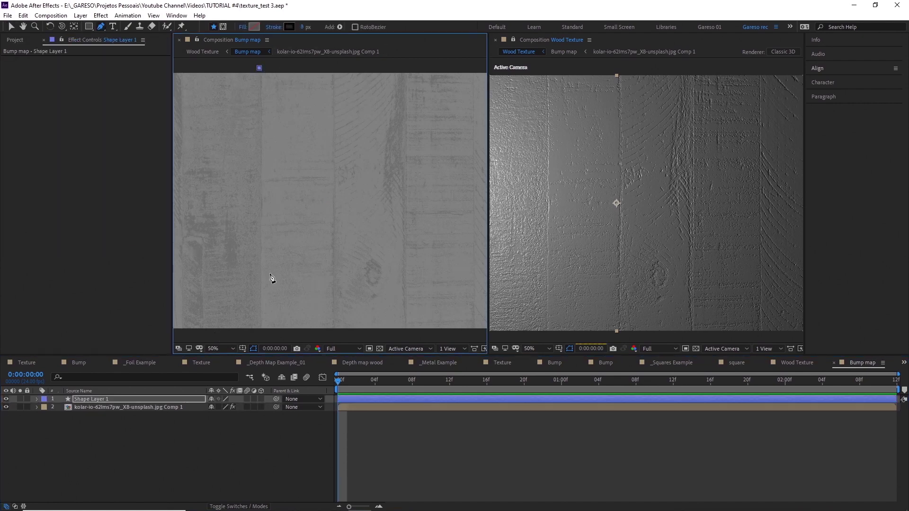
left_click(259, 333)
left_click(336, 331)
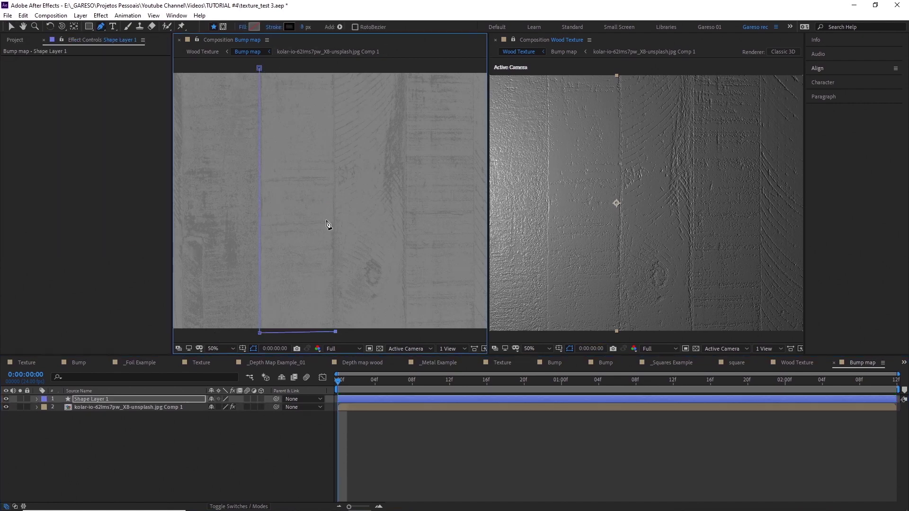
left_click(333, 70)
left_click(407, 68)
left_click(406, 332)
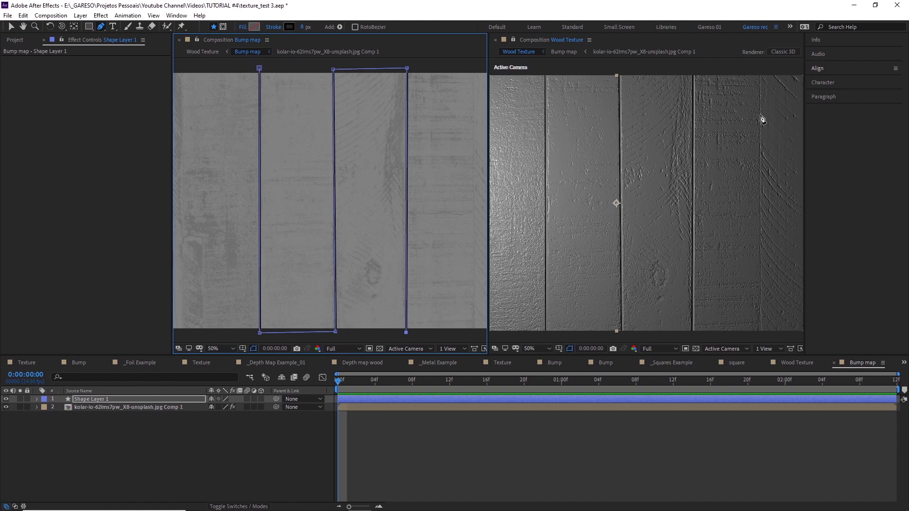
Extend the seam path along the next plank seam, ending just beyond the image's upper edge
key("space")
left_click_drag(430, 211, 358, 199)
left_click(405, 328)
left_click(402, 65)
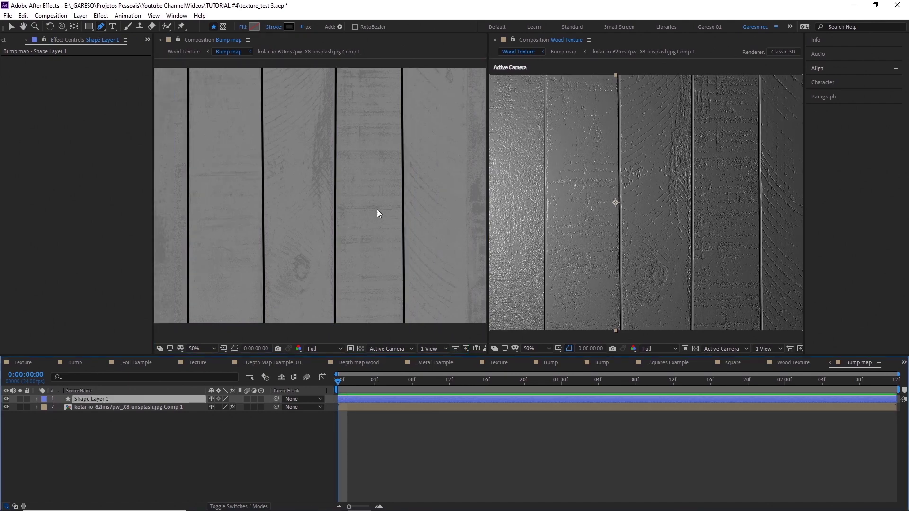
Draw a triangle as a new shape layer on the plank with the large knot and fill it with black 000000
key("F2")
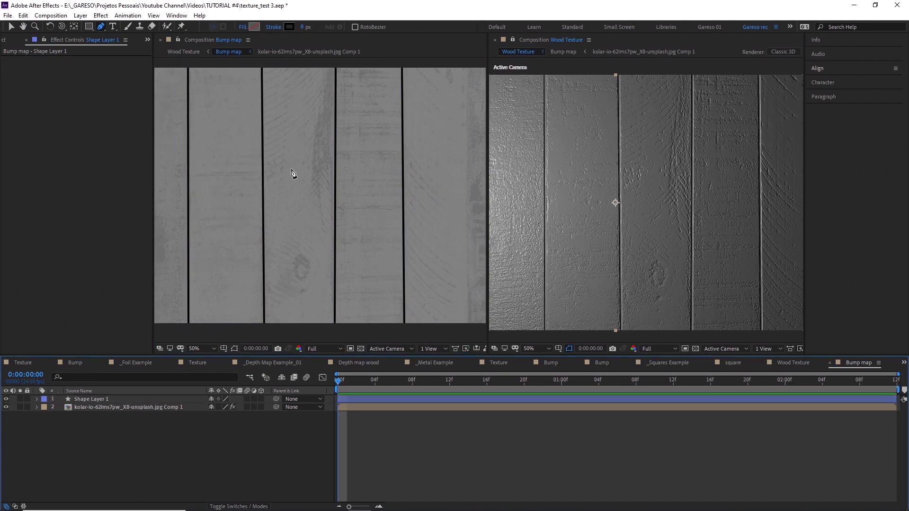
left_click(291, 170)
left_click(281, 207)
left_click(312, 201)
left_click(292, 170)
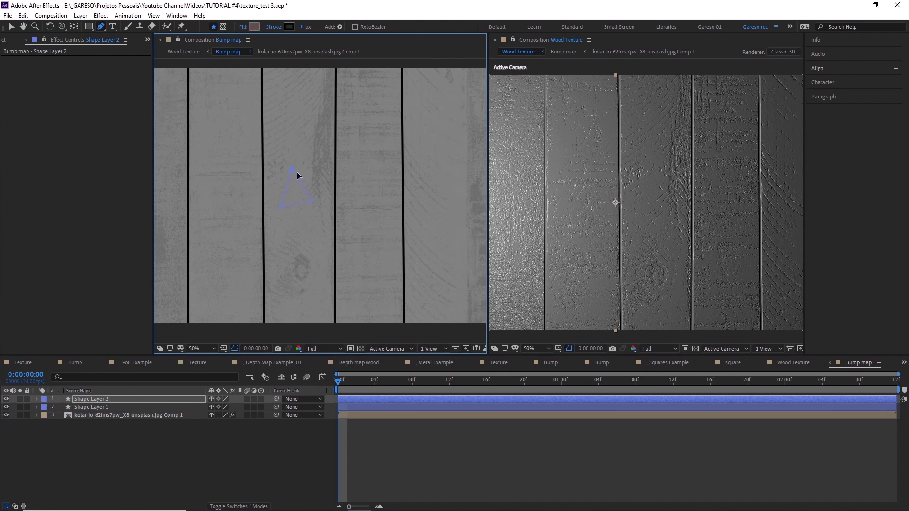
left_click(254, 26)
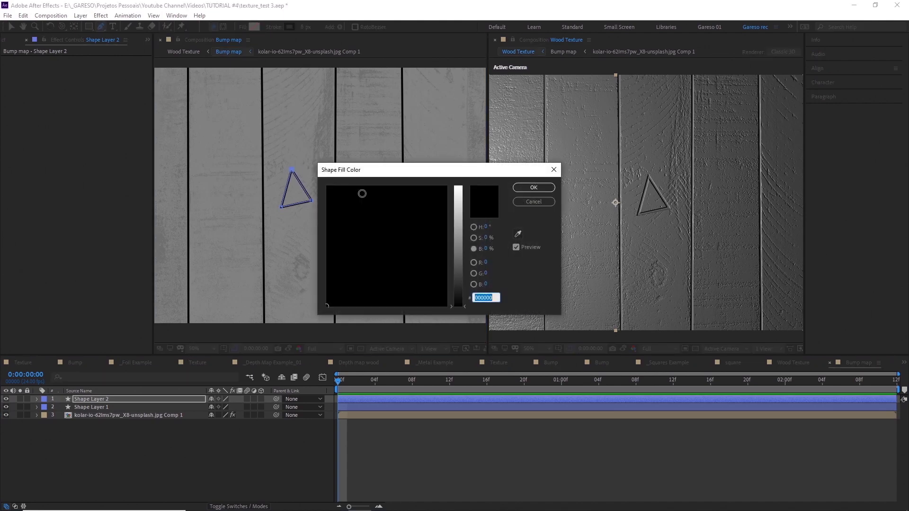
left_click(521, 188)
Draw four smaller black triangles above and below the large one on the same plank
left_click(303, 130)
left_click(309, 143)
left_click(274, 161)
left_click(268, 173)
left_click(292, 240)
left_click(300, 255)
left_click(296, 275)
left_click(306, 292)
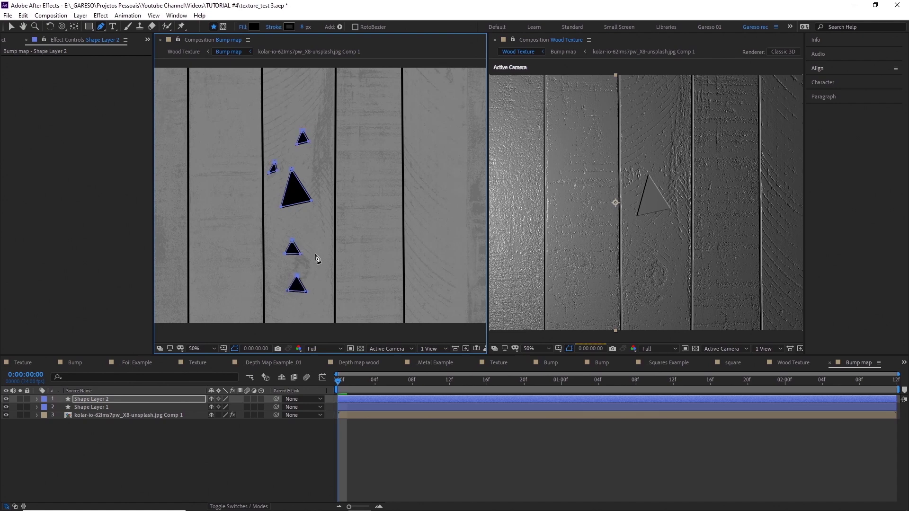
Return to the Wood Texture composition and go back to a single viewer with the Selection tool active
key("Tab")
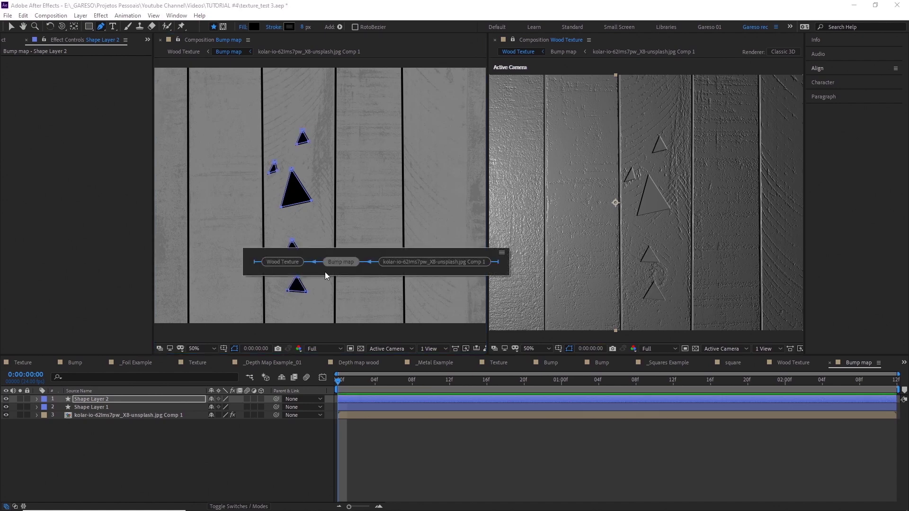
left_click(284, 262)
key("v")
left_click(495, 39)
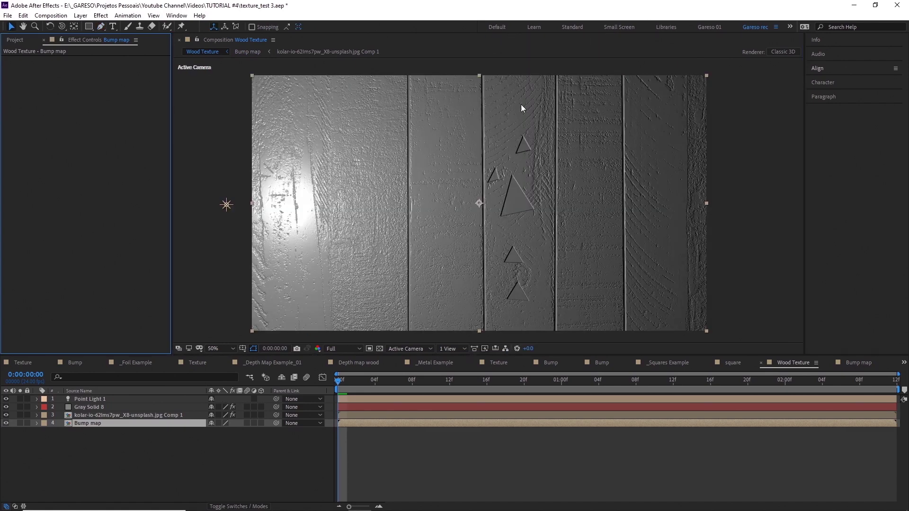
Hide the gray solid and move the point light across the wood, ending near the seam between the first two planks
left_click(5, 407)
left_click_drag(226, 205, 587, 315)
left_click_drag(493, 342, 319, 203)
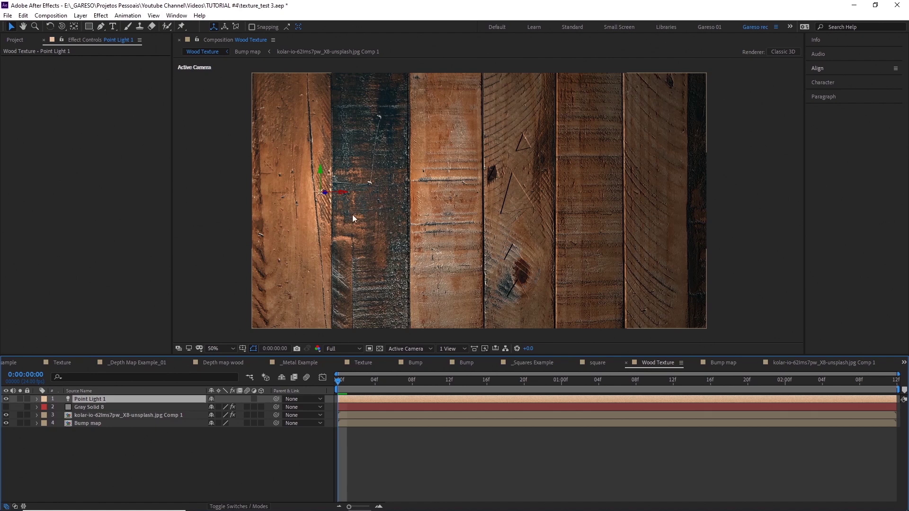
Make the wood layer and the Bump map layer 3D, and read and dismiss the CC Glass warning about layer type
left_click(260, 414)
left_click(260, 423)
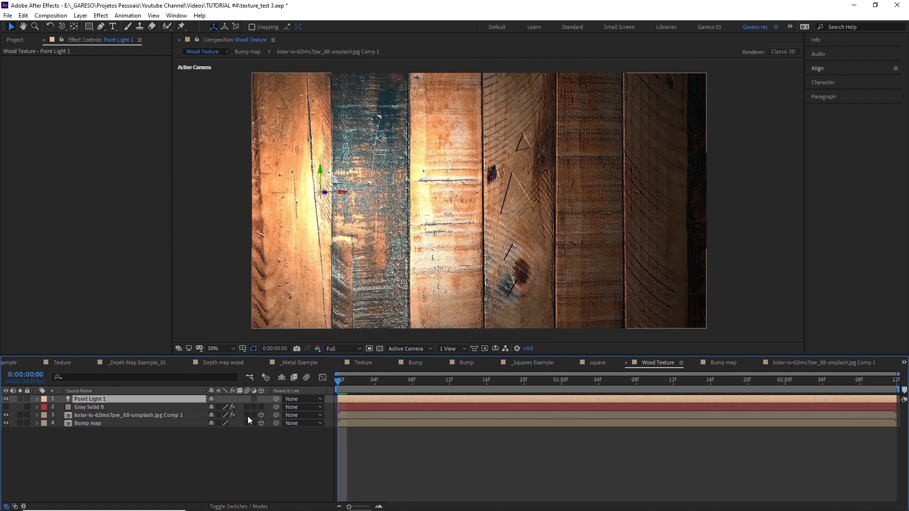
left_click(178, 415)
left_click(19, 61)
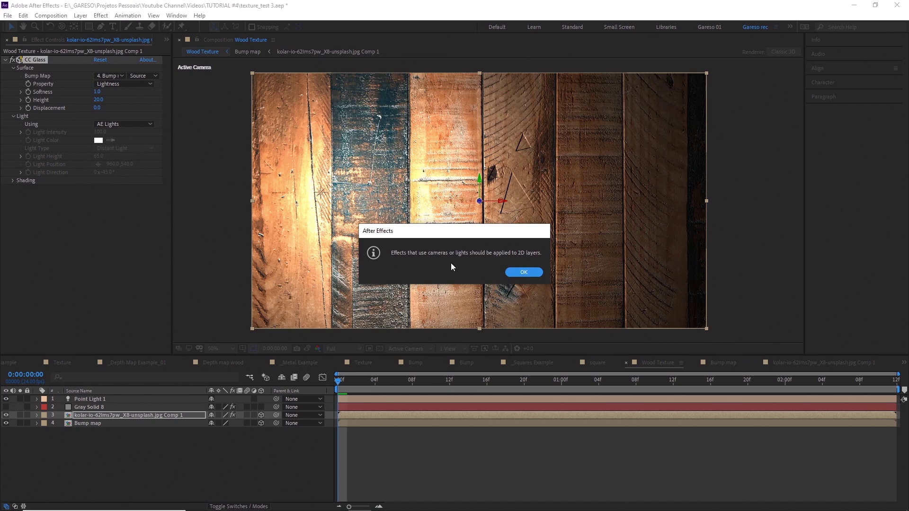
left_click(523, 273)
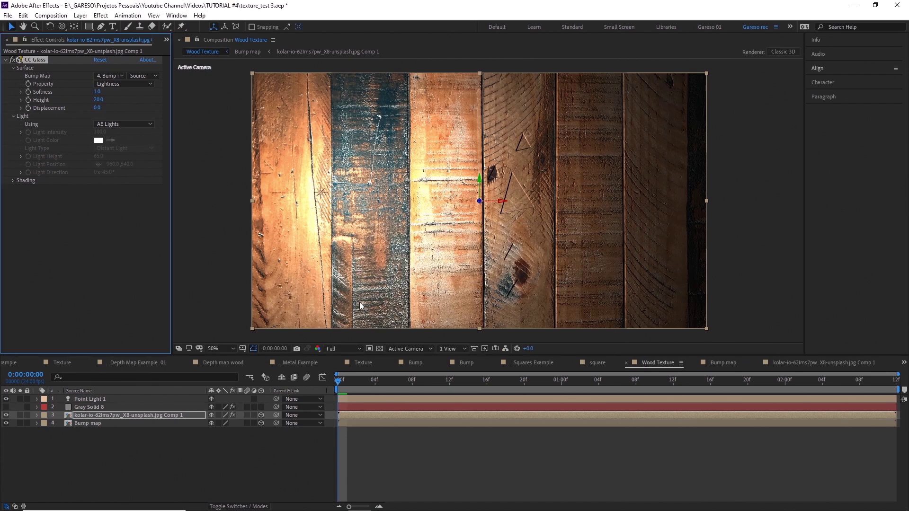
Turn off Accepts Lights in the material options of the wood layer
left_click(36, 415)
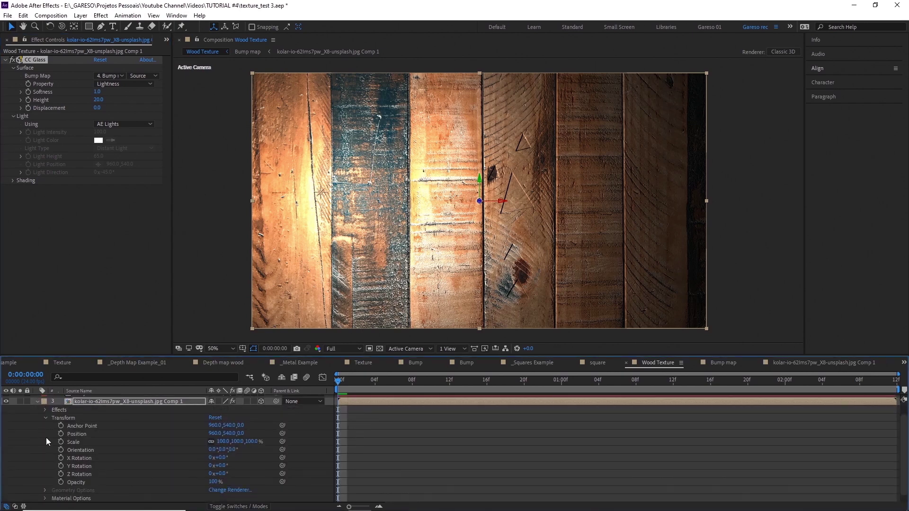
left_click(46, 499)
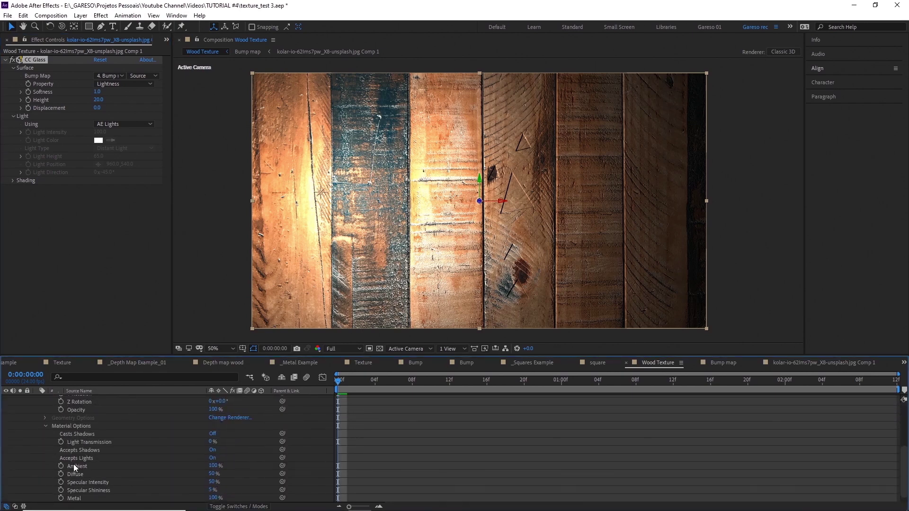
left_click(211, 457)
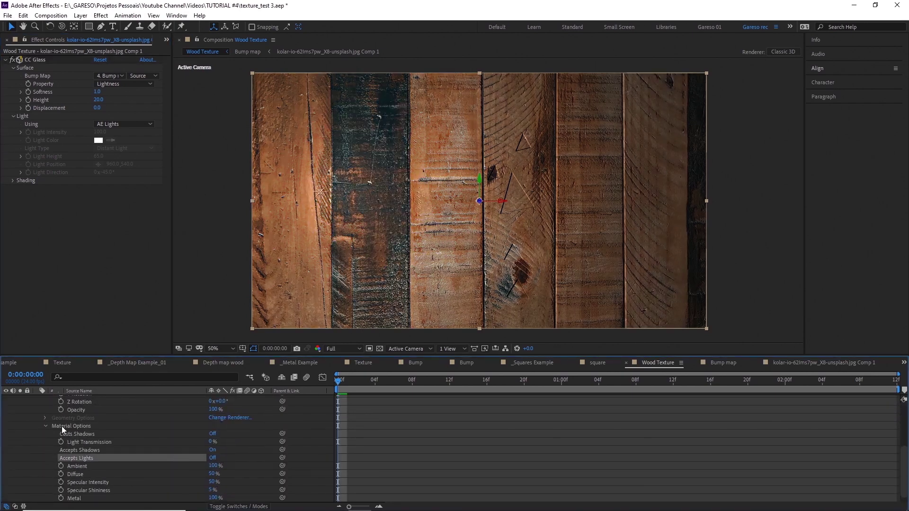
left_click(45, 426)
Turn off Accepts Lights for the Bump map layer and collapse the properties of both layers
left_click(37, 497)
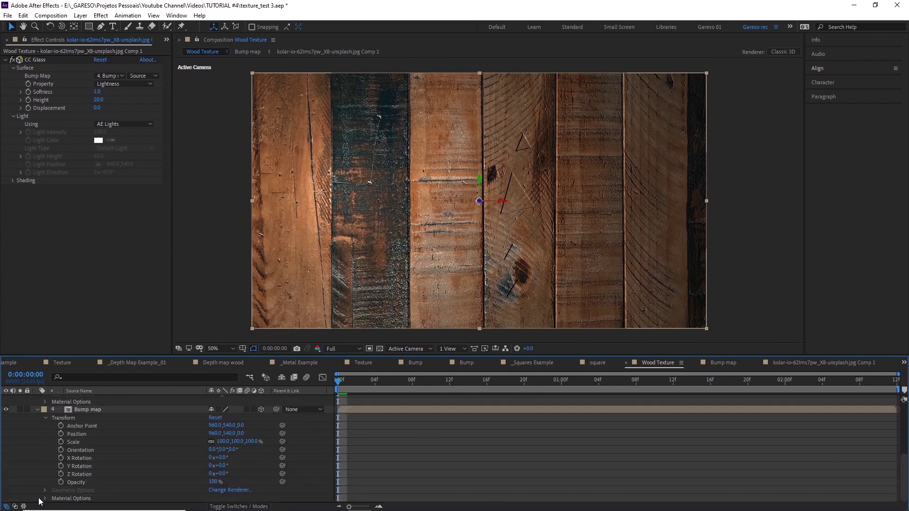
left_click(45, 498)
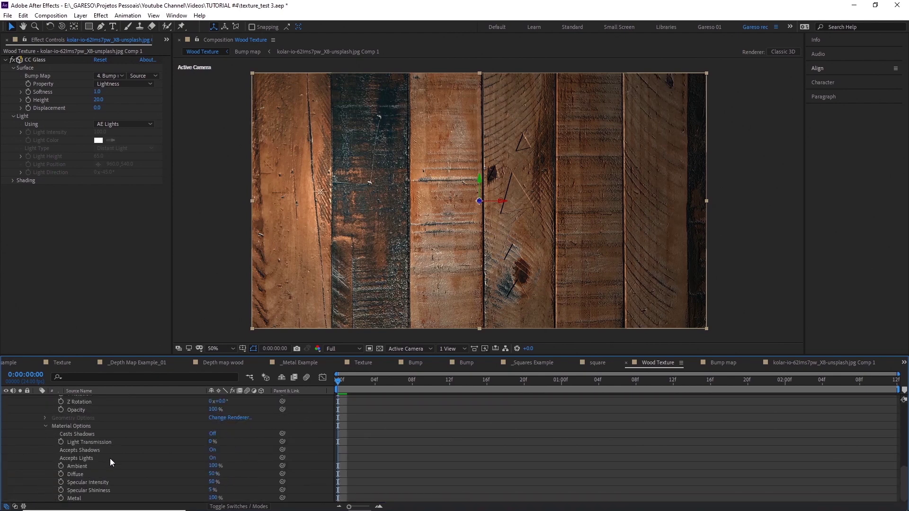
left_click(213, 457)
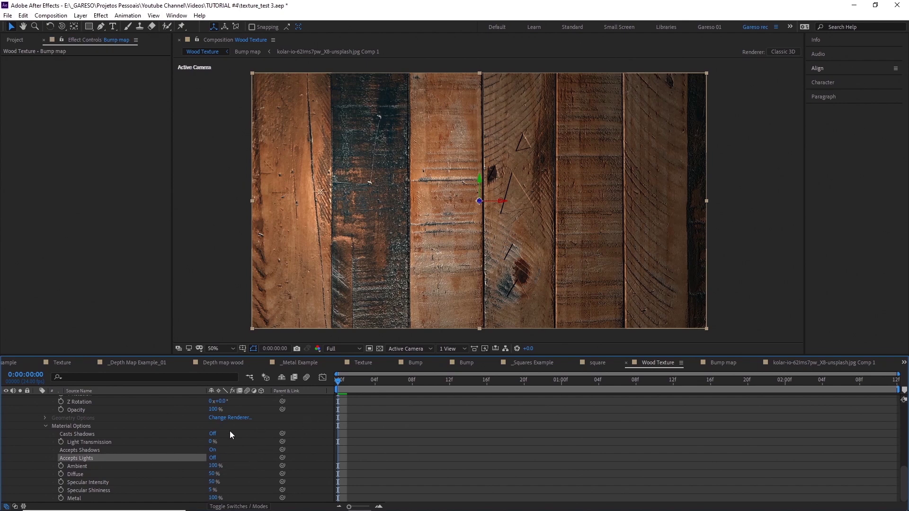
left_click(46, 426)
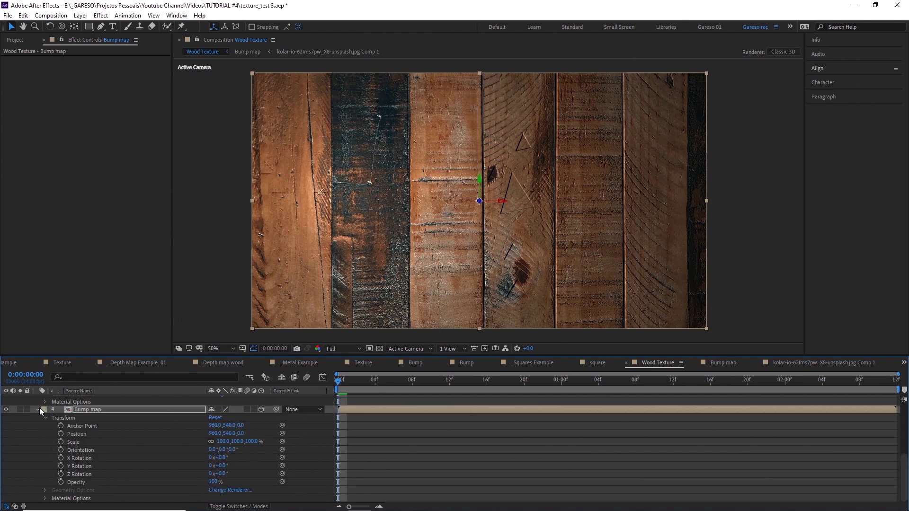
left_click(38, 409)
left_click(45, 410)
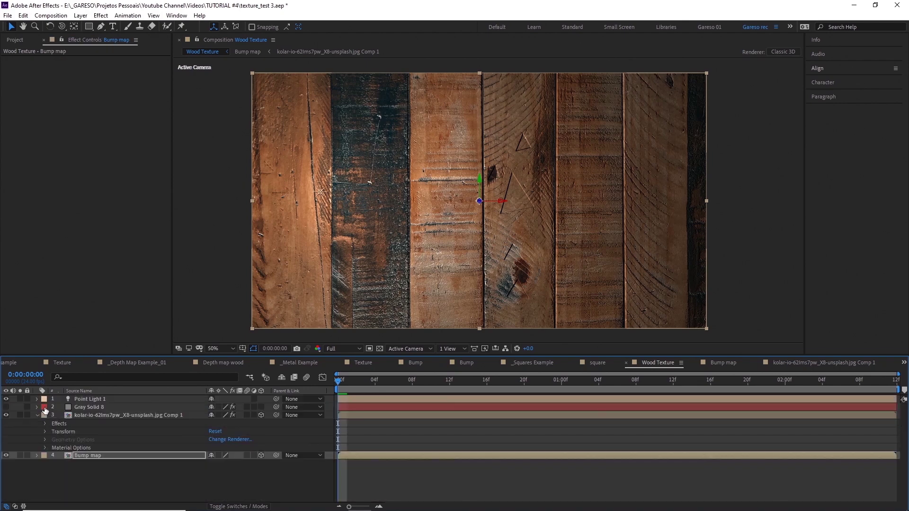
left_click(38, 413)
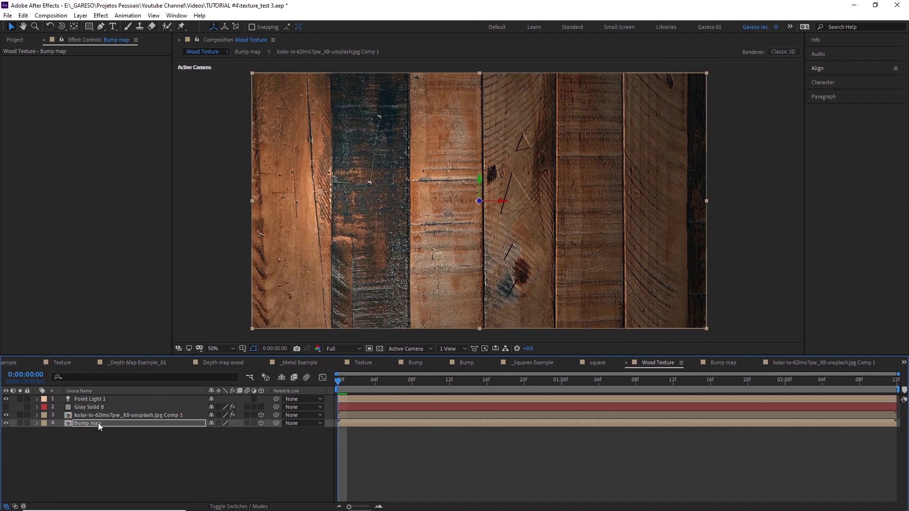
Reveal the position, scale and rotation properties of both the Bump map layer and the wood layer
key("p")
key("shift+s")
key("shift+r")
left_click(126, 414)
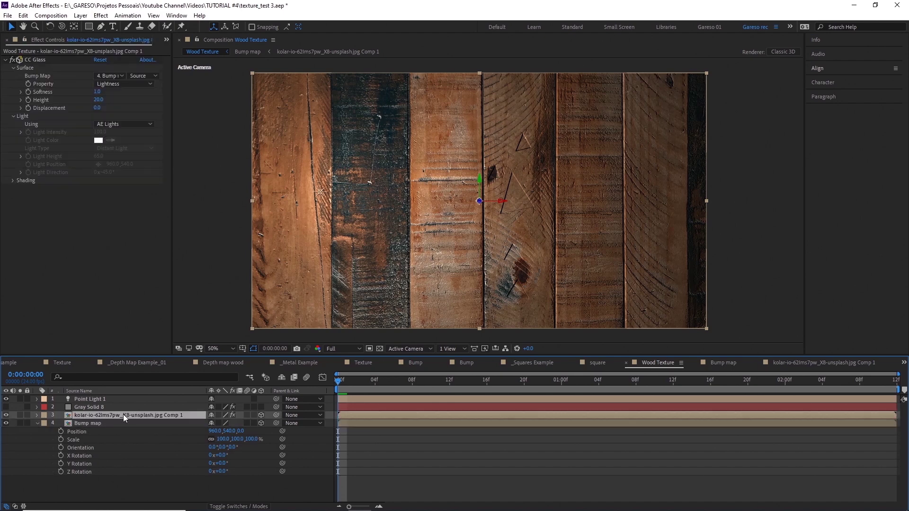
key("p")
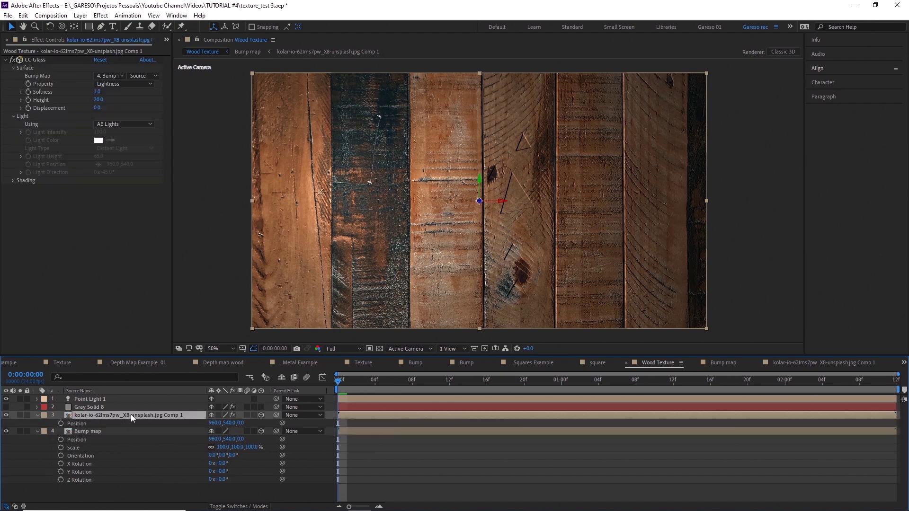
key("shift+s")
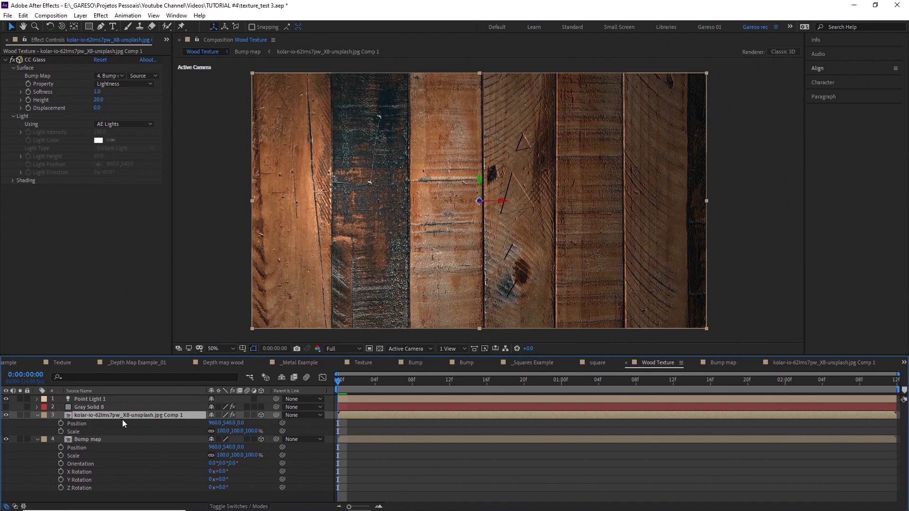
key("shift+r")
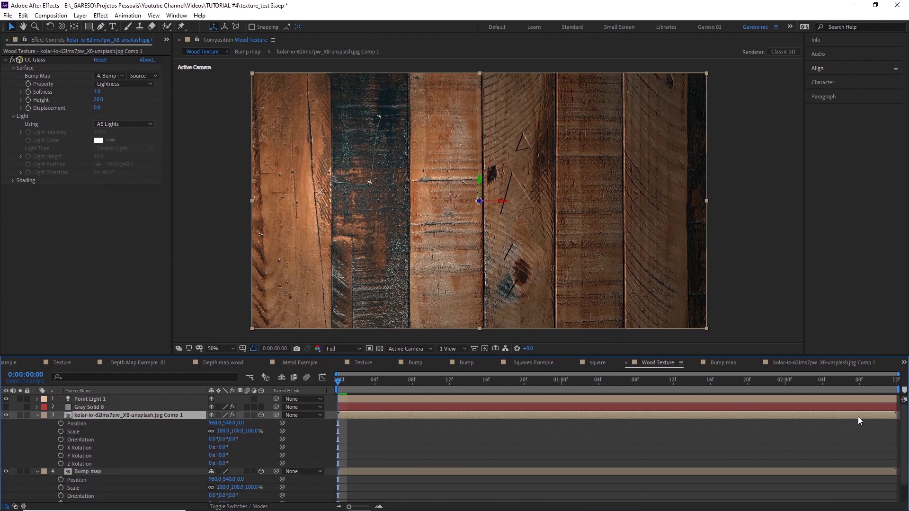
scroll(904, 437, "down", 2)
scroll(905, 438, "down", 1)
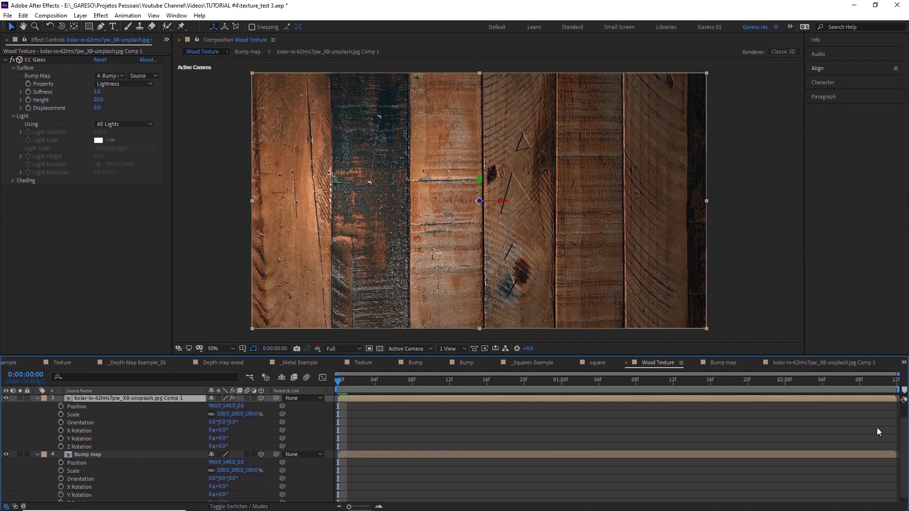
Link the Bump map layer's Position, Scale and Orientation to the wood layer's matching properties with expressions
left_click(60, 461, "alt")
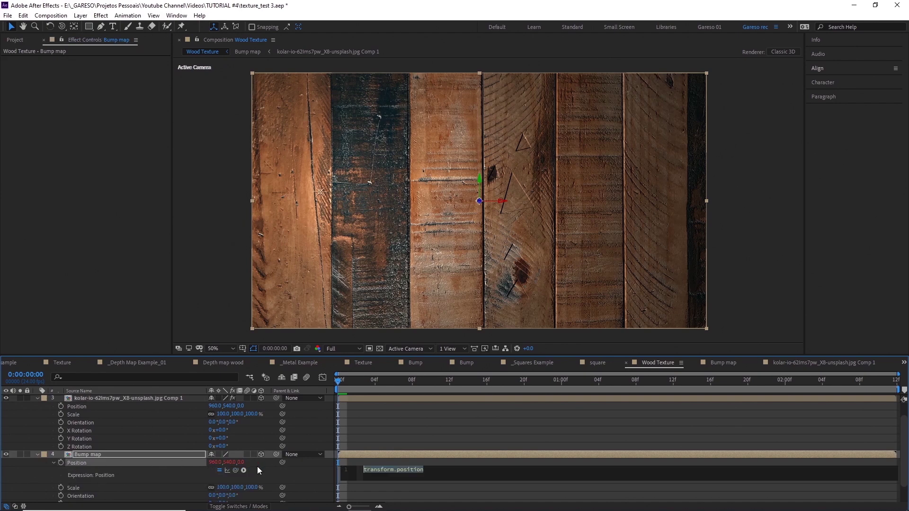
left_click_drag(235, 470, 82, 407)
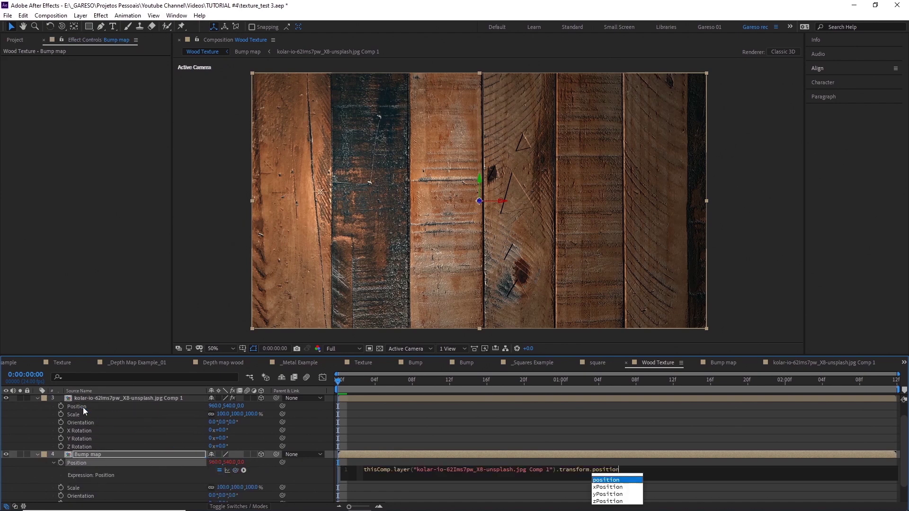
left_click(59, 487, "alt")
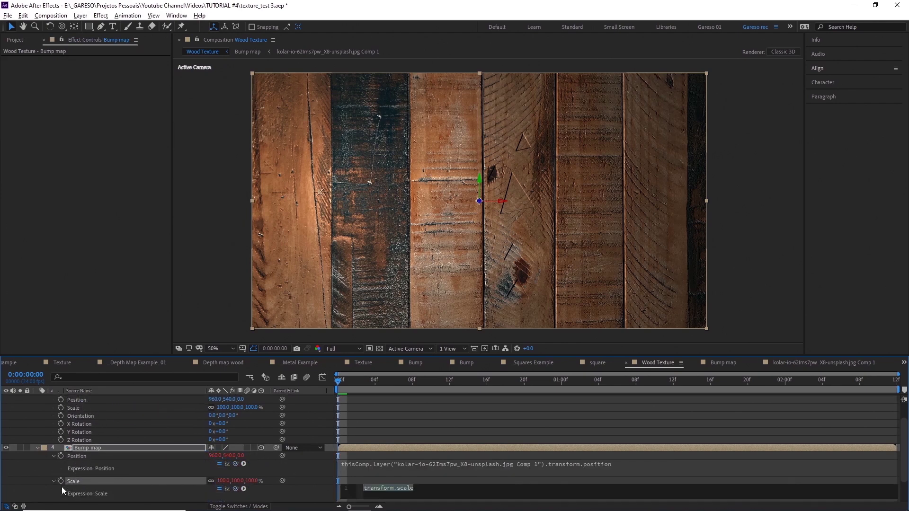
left_click_drag(235, 488, 75, 408)
left_click(53, 455)
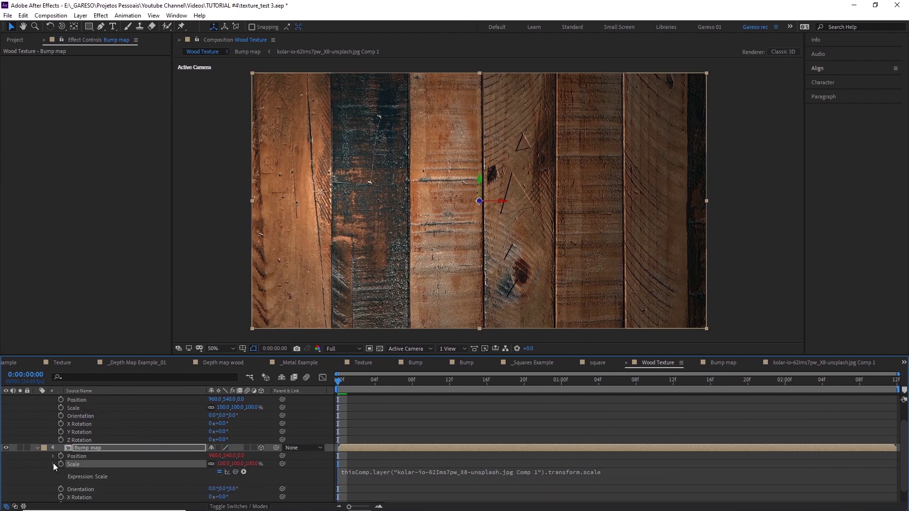
left_click(53, 464)
left_click(60, 474, "alt")
left_click_drag(236, 481, 82, 418)
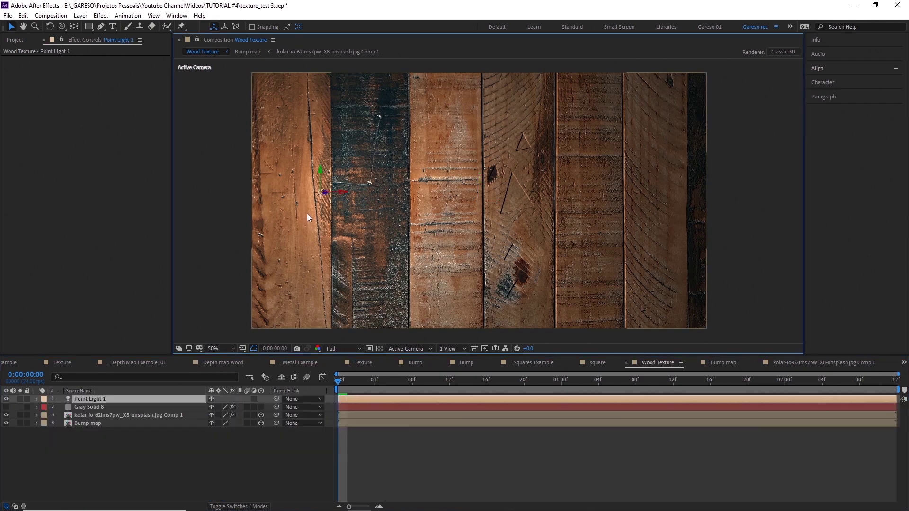
Raise Point Light 1's intensity to 576% and move the light to the upper part of the seam between the first two planks
left_click_drag(320, 175, 311, 102)
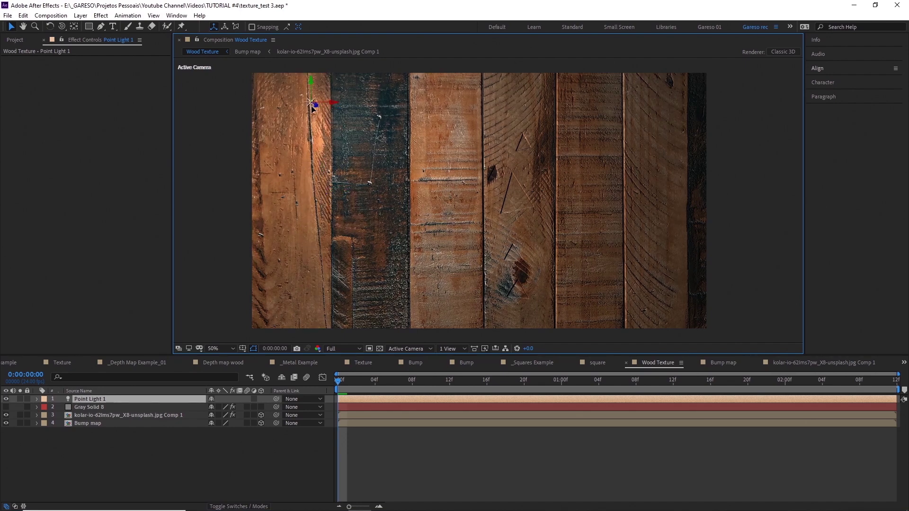
left_click(38, 398)
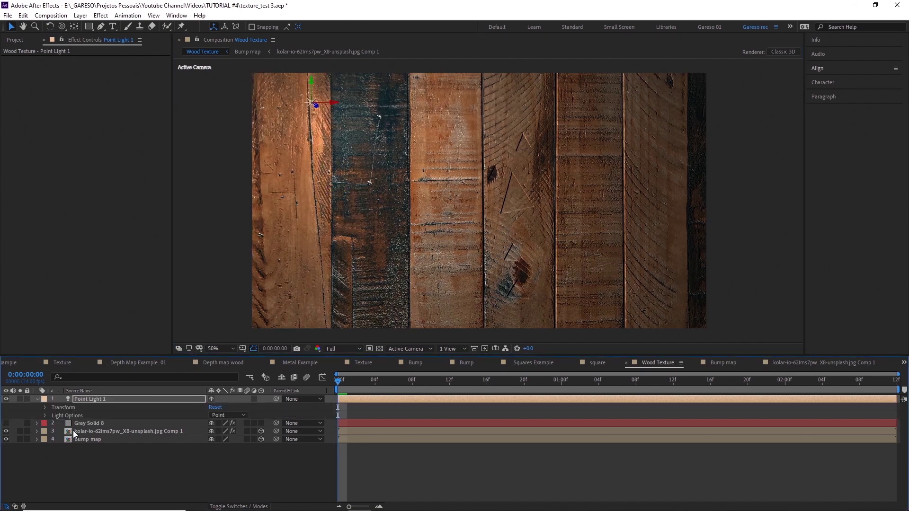
left_click(46, 416)
left_click_drag(213, 423, 246, 423)
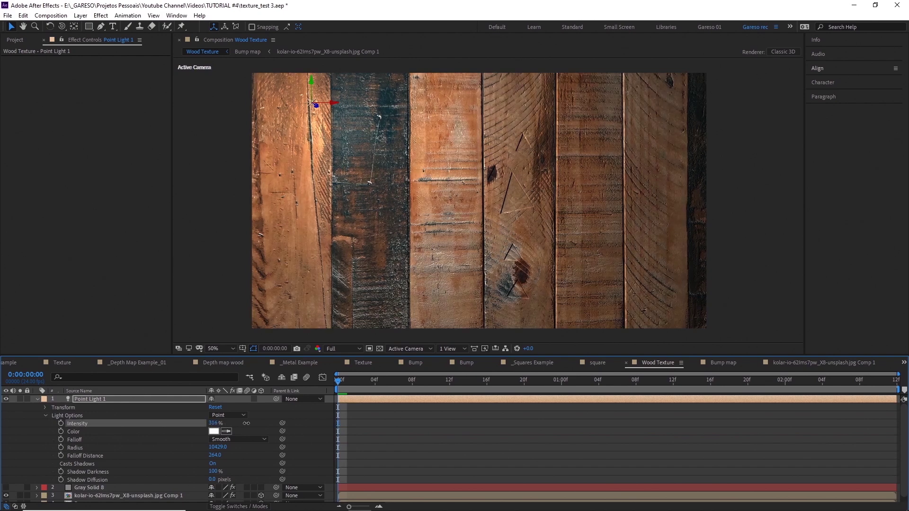
left_click_drag(316, 106, 382, 125)
left_click_drag(213, 422, 334, 415)
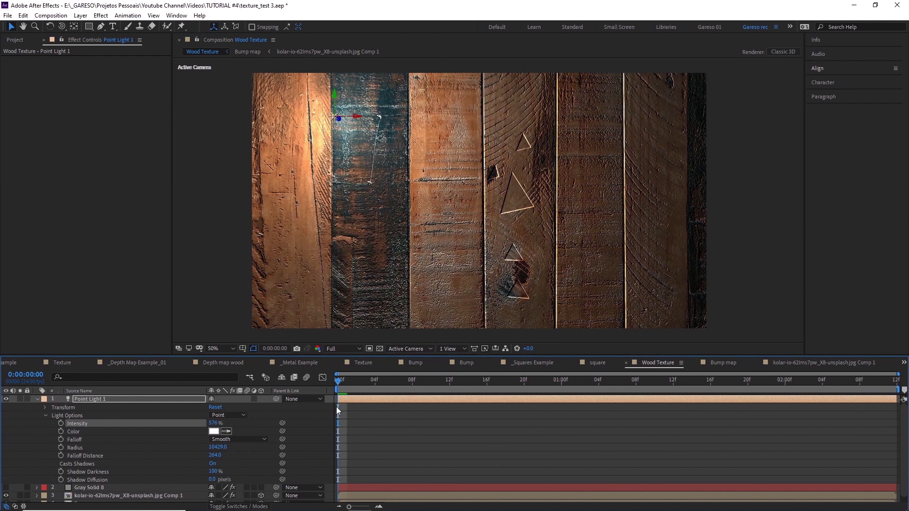
left_click_drag(352, 120, 351, 124)
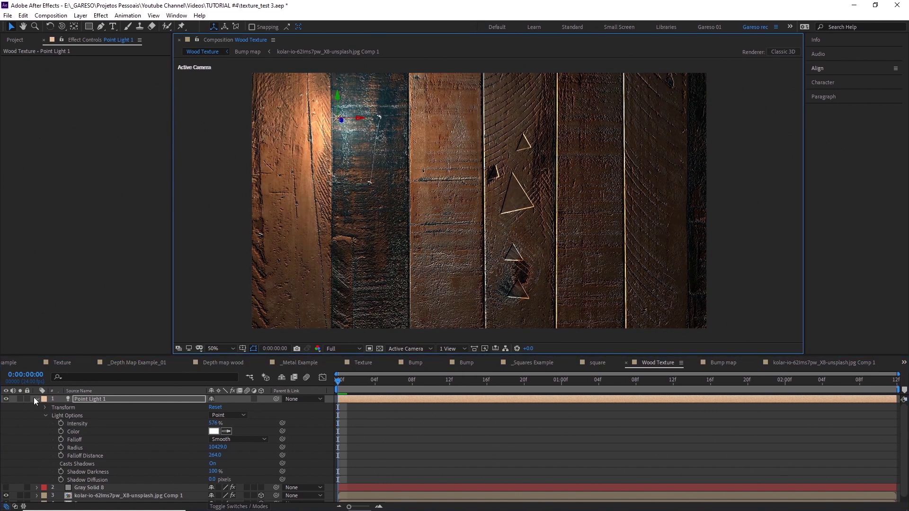
left_click(37, 399)
Tilt the wood layer to an X orientation of 312° and enable Collapse Transformations for it and the Bump map layer
left_click(126, 415)
key("r")
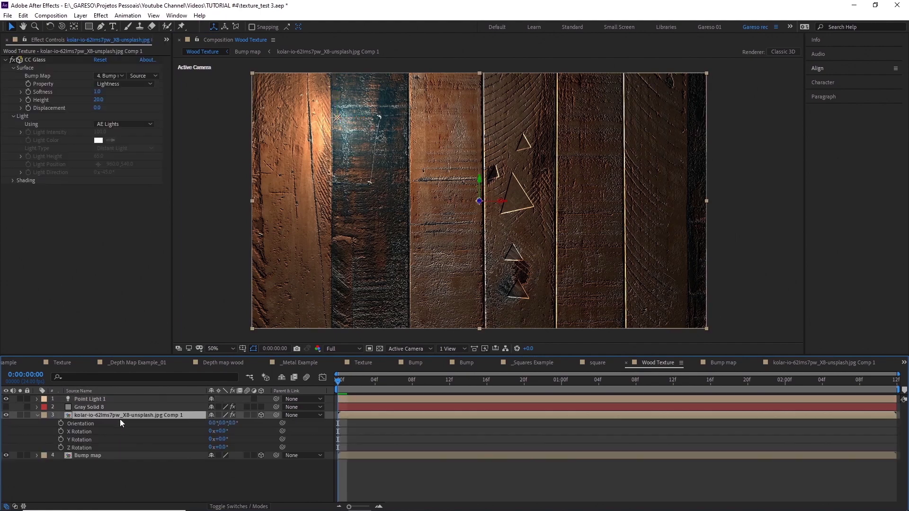
left_click_drag(212, 423, 280, 277)
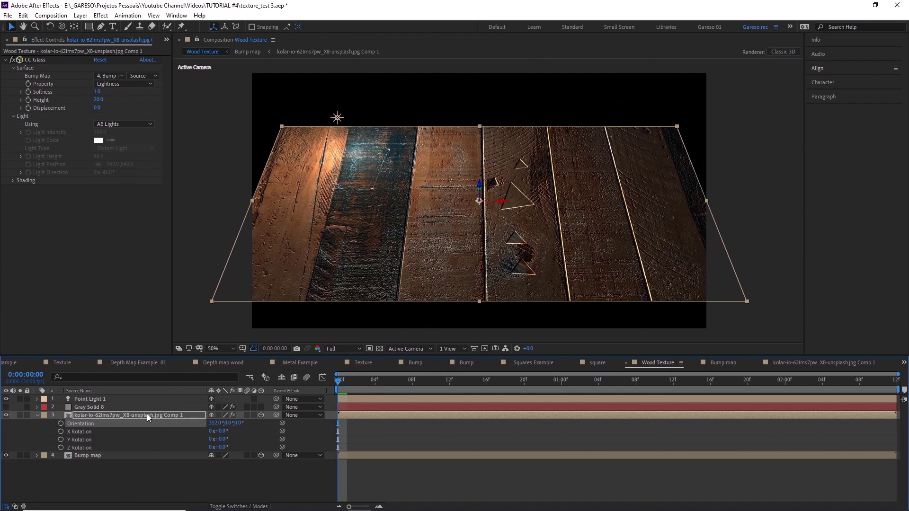
left_click(219, 415)
left_click(219, 455)
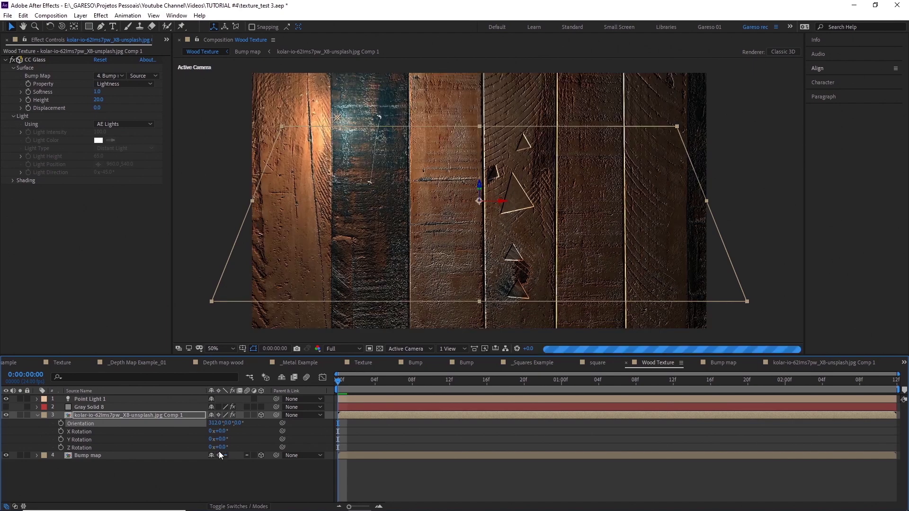
Open the nested wood composition, make its image layer 3D and turn off Accepts Lights for it
double_click(106, 414)
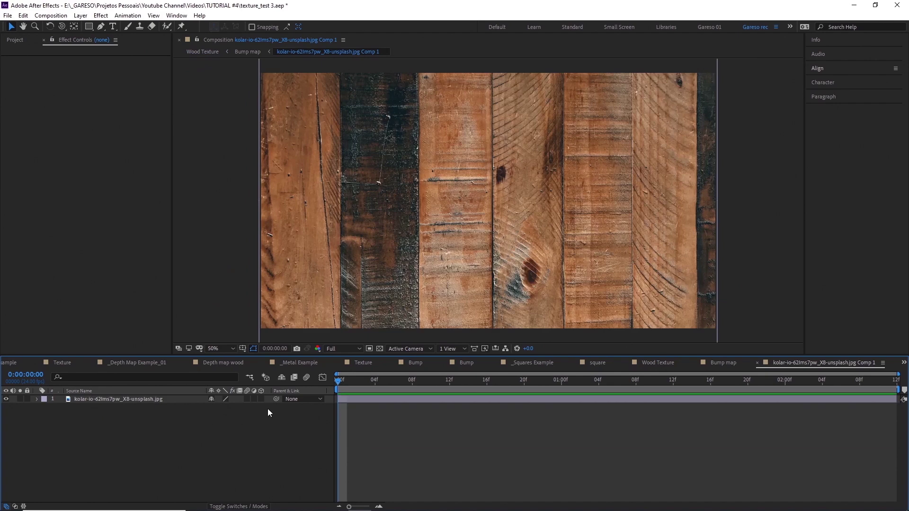
left_click(260, 399)
left_click(37, 399)
left_click(45, 424)
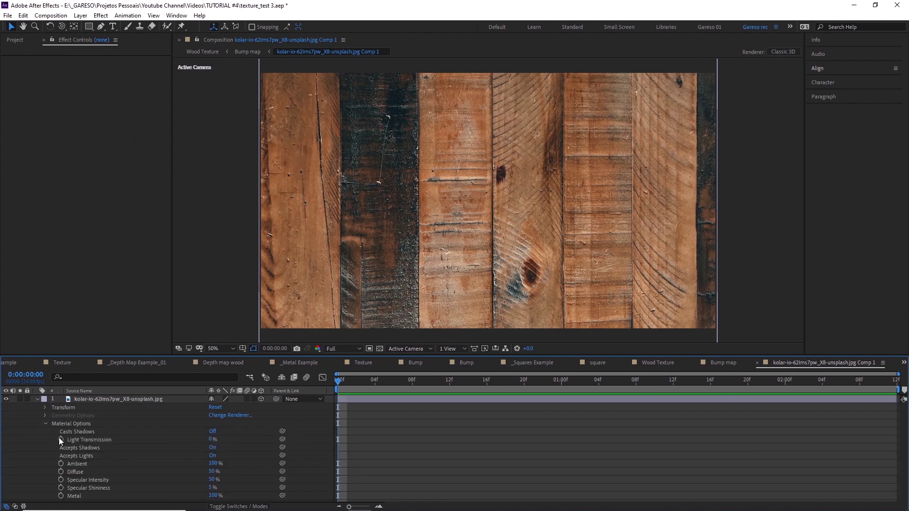
left_click(212, 456)
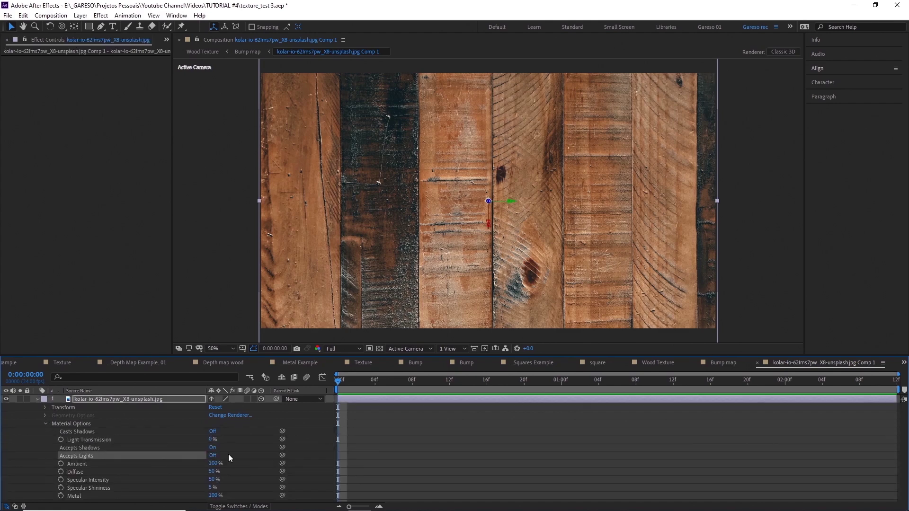
left_click(38, 398)
Switch to the Bump map composition, make all three layers 3D and enable Collapse Transformations for the nested wood layer
key("Tab")
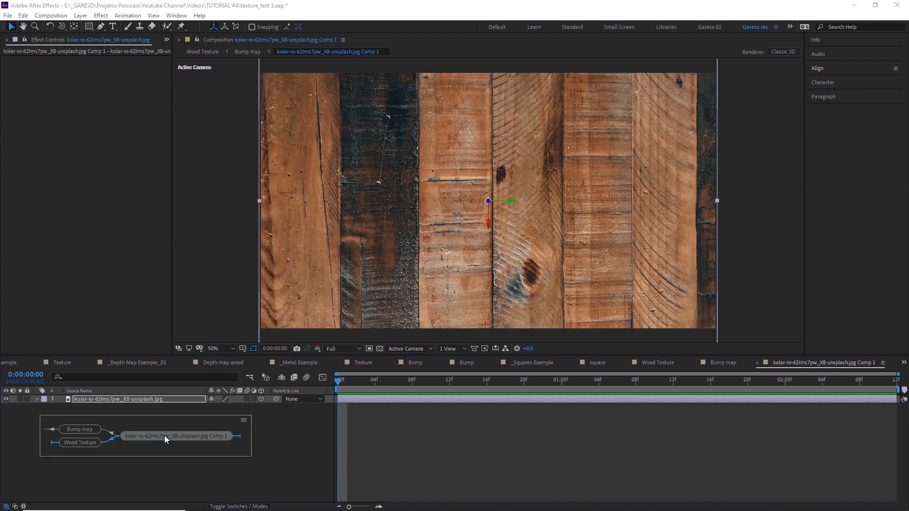
left_click(86, 428)
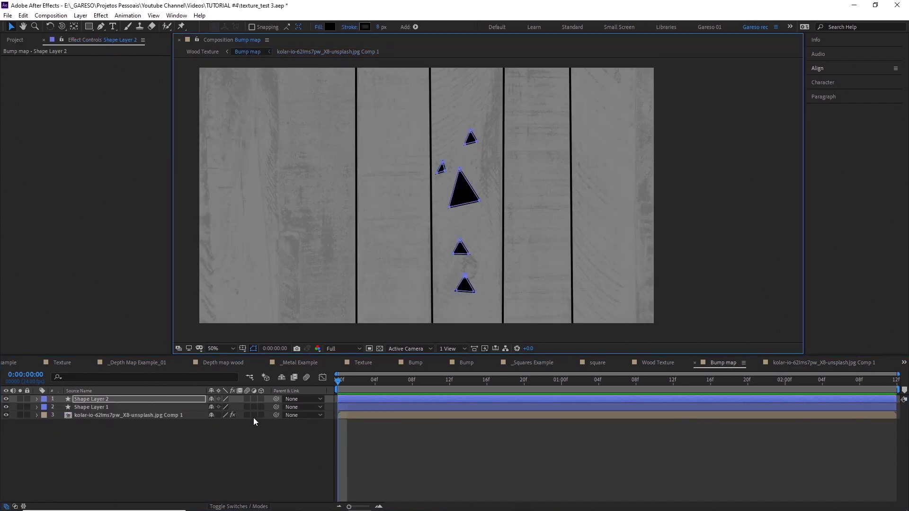
left_click_drag(261, 398, 262, 416)
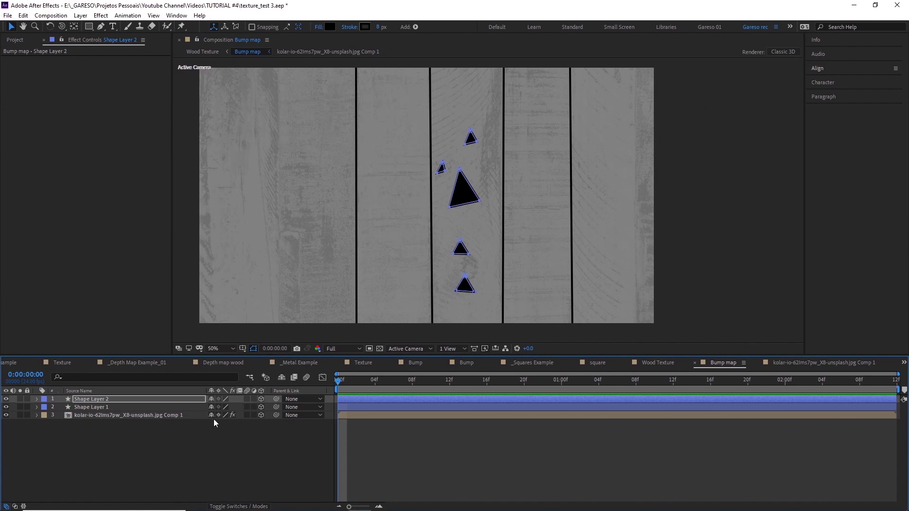
Turn off Accepts Lights for all three Bump map layers and return to the Wood Texture composition
left_click(106, 415, "shift")
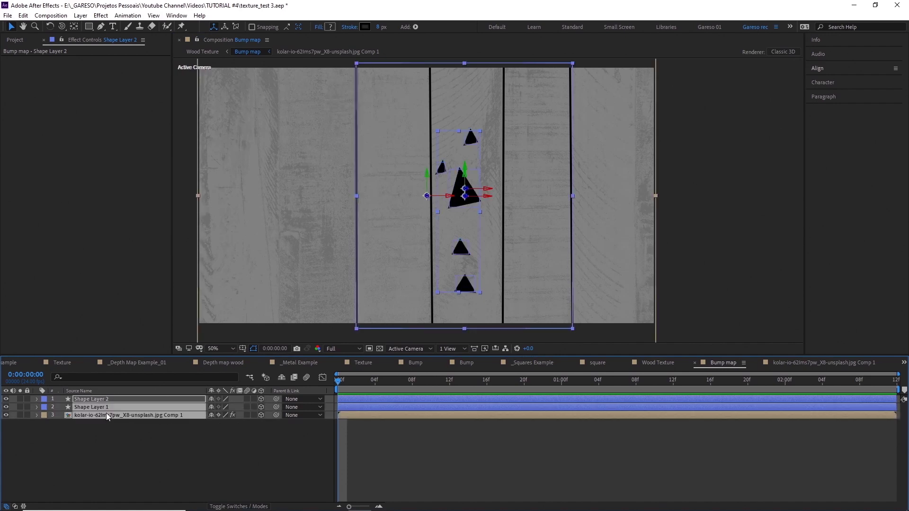
left_click(37, 415)
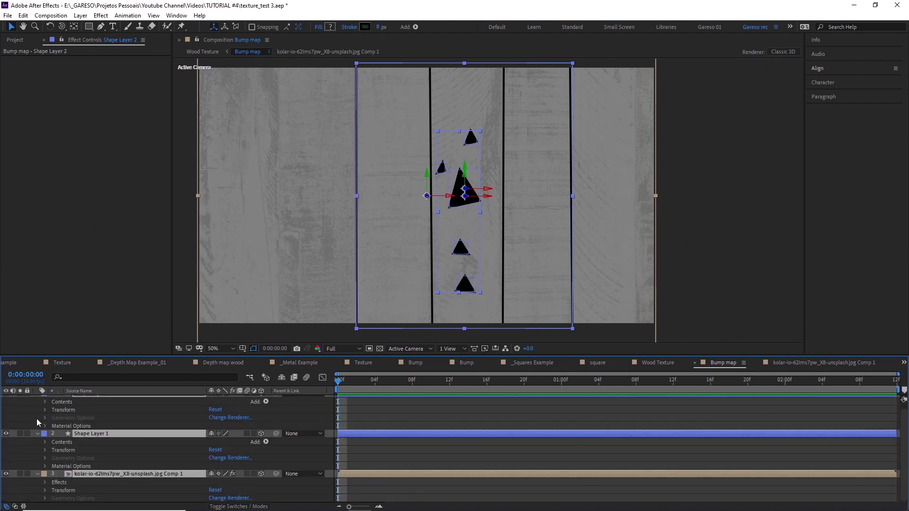
left_click(44, 426)
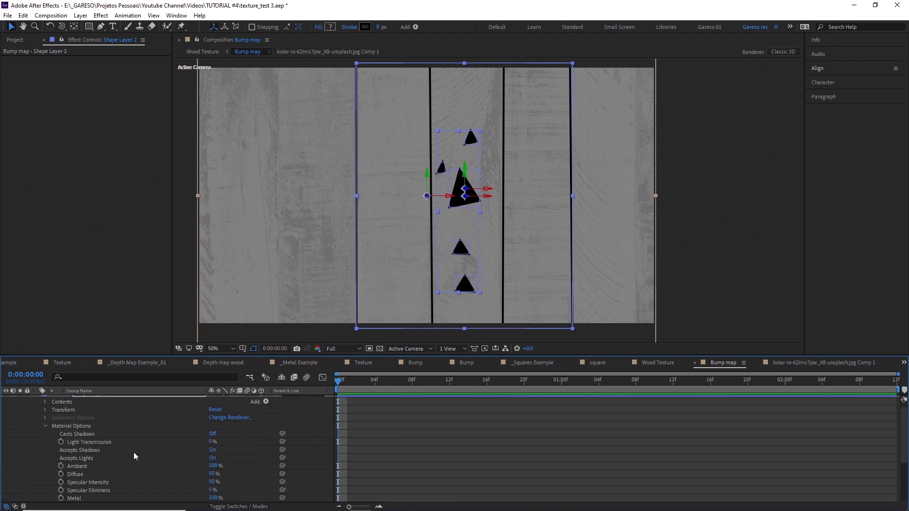
left_click(213, 458)
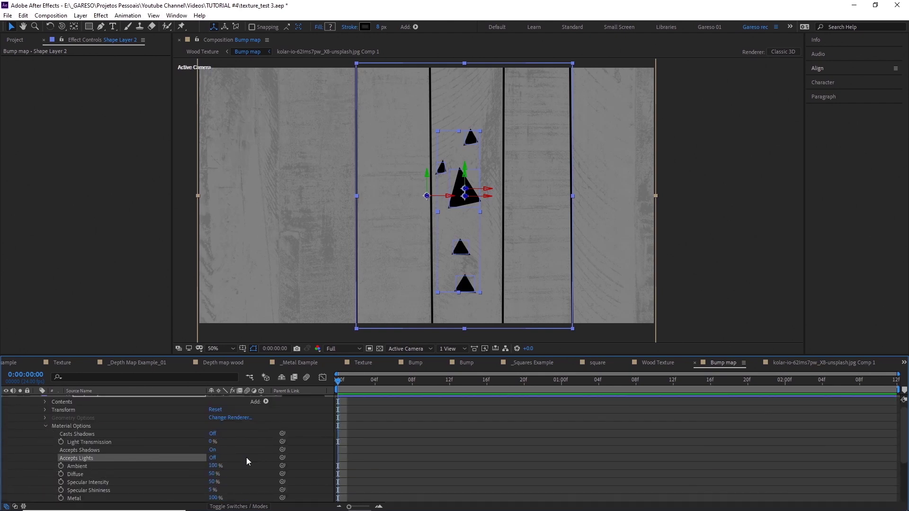
key("Tab")
left_click(191, 458)
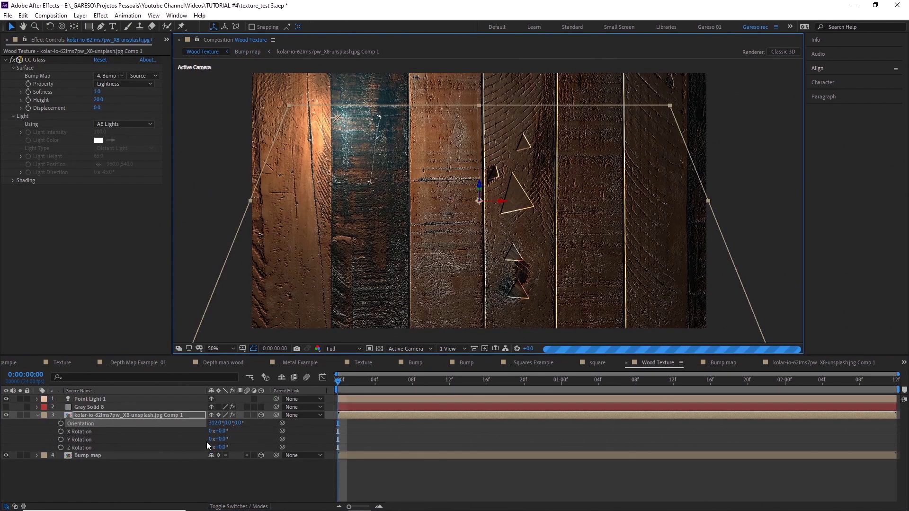
Tilt the wood layer to an X orientation of 289° and move Point Light 1 above the surface's far left corner
left_click_drag(215, 423, 187, 409)
left_click(337, 121)
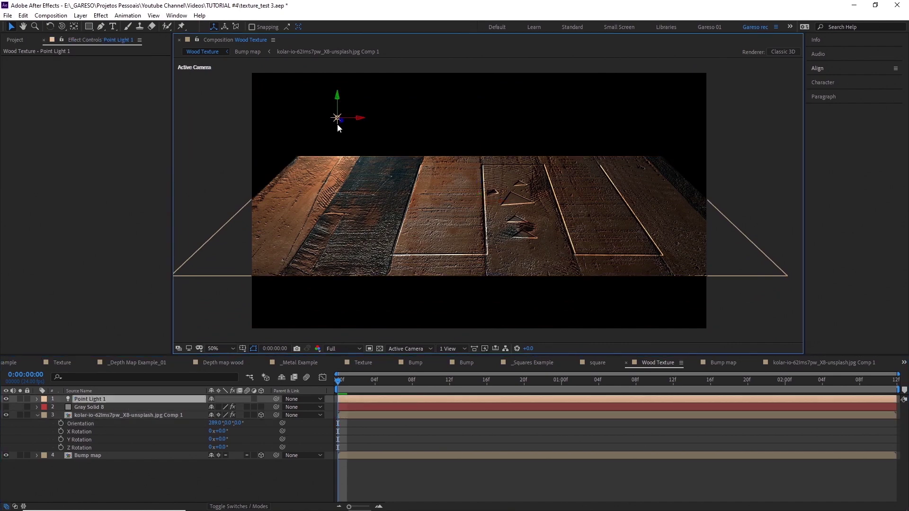
left_click_drag(338, 124, 292, 67)
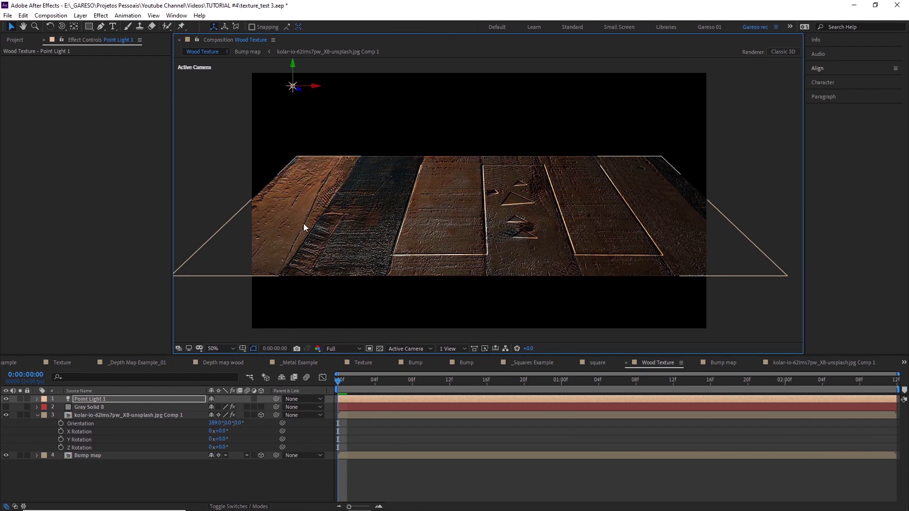
Shift the wood layer around the frame under the light, bring it near the centre and set its X orientation to 309°
left_click(102, 415)
key("p")
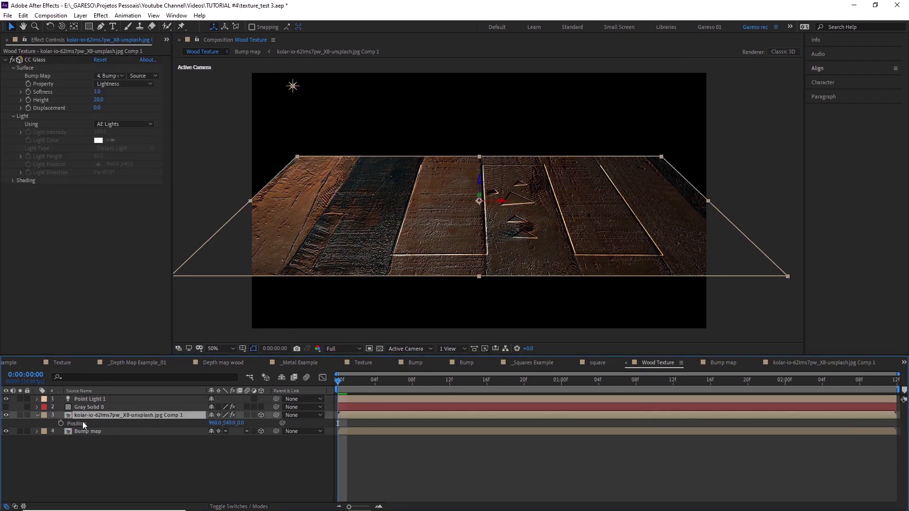
left_click_drag(215, 422, 527, 390)
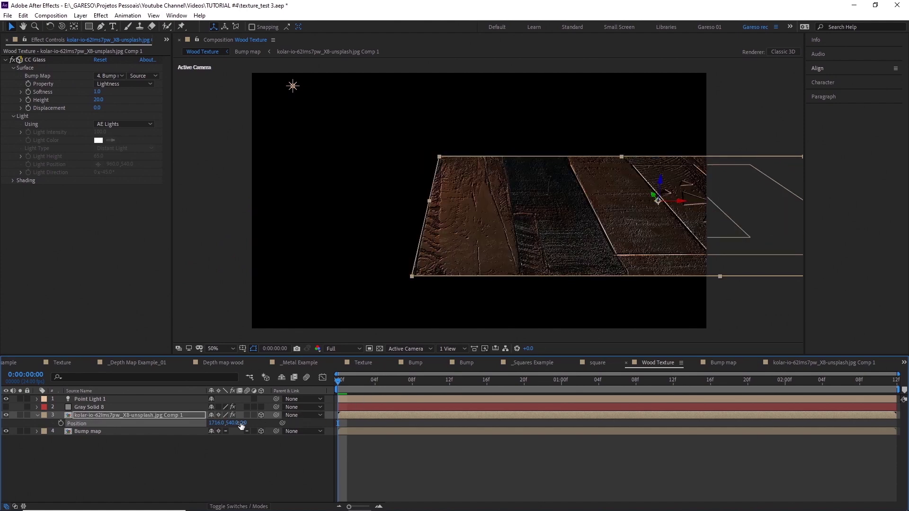
left_click_drag(228, 423, 436, 393)
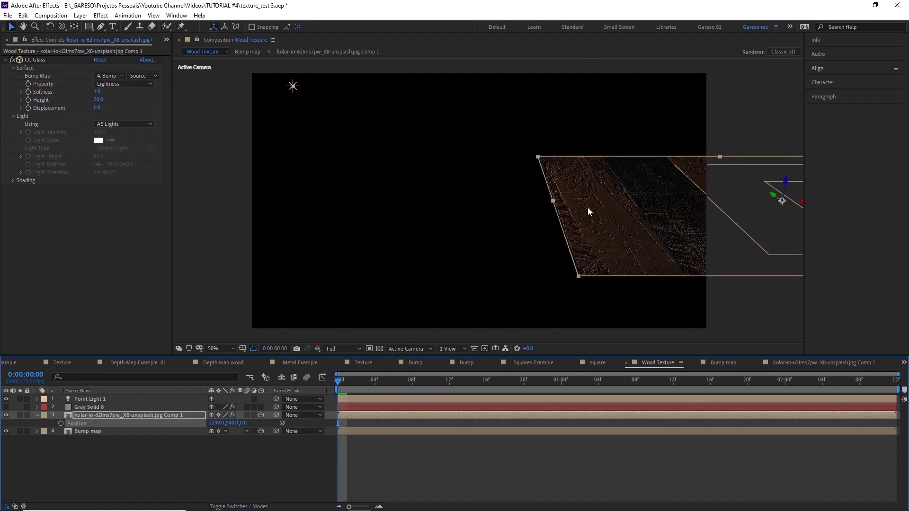
left_click_drag(212, 423, 140, 419)
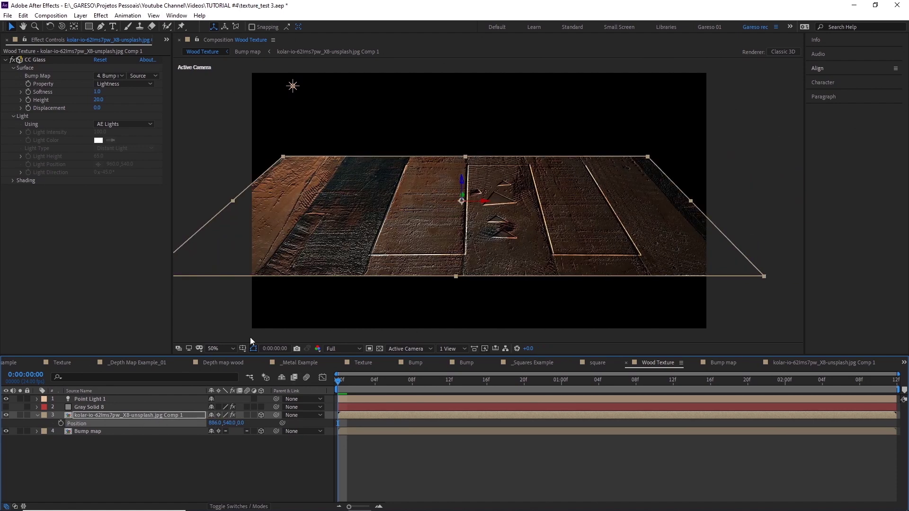
left_click_drag(465, 215, 419, 152)
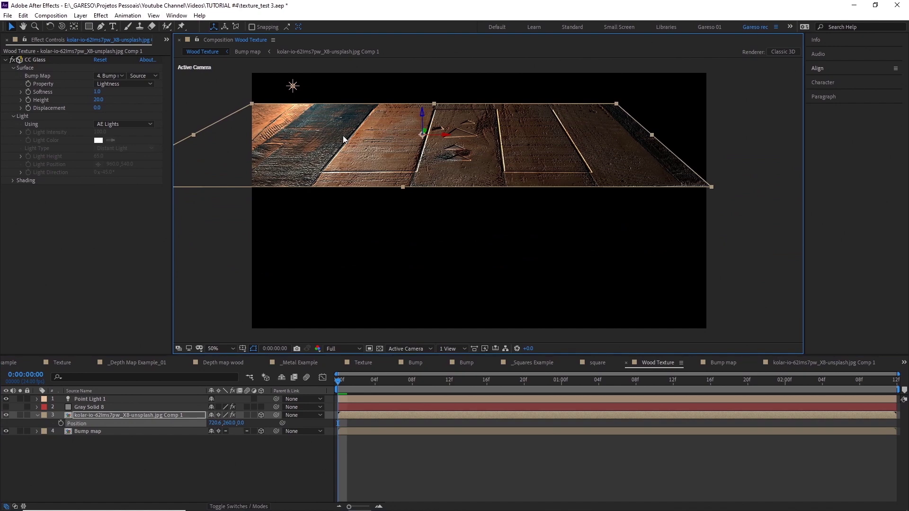
key("r")
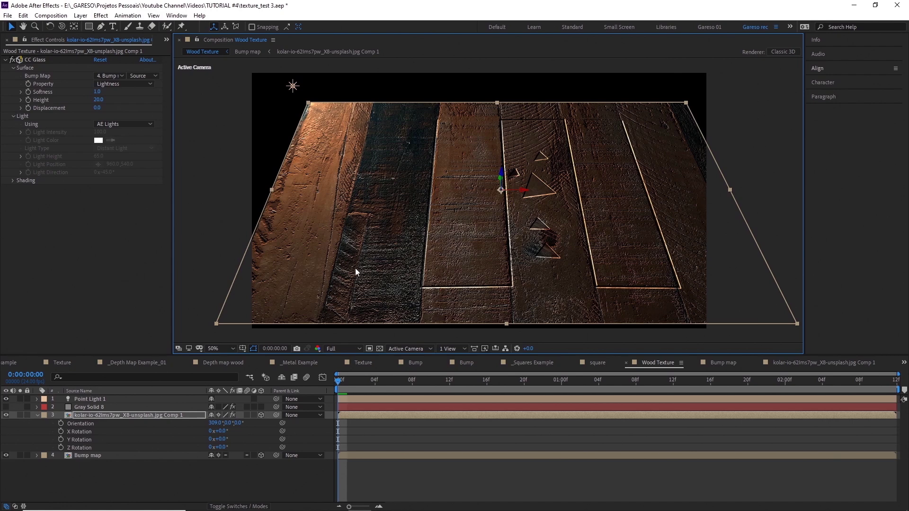
Open the _Metal Example composition from the project's Metal folder and move Point Light 1 to the right part of the plate
key("F3")
left_click(166, 41)
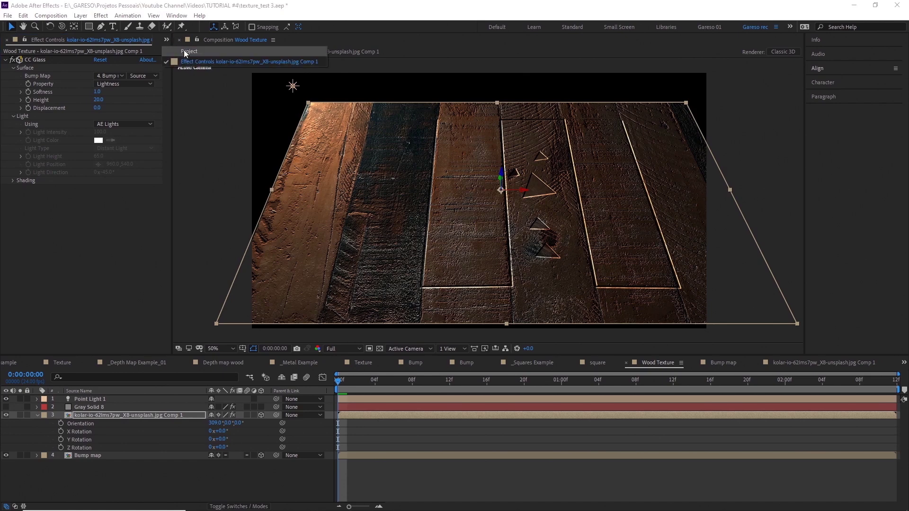
left_click(185, 50)
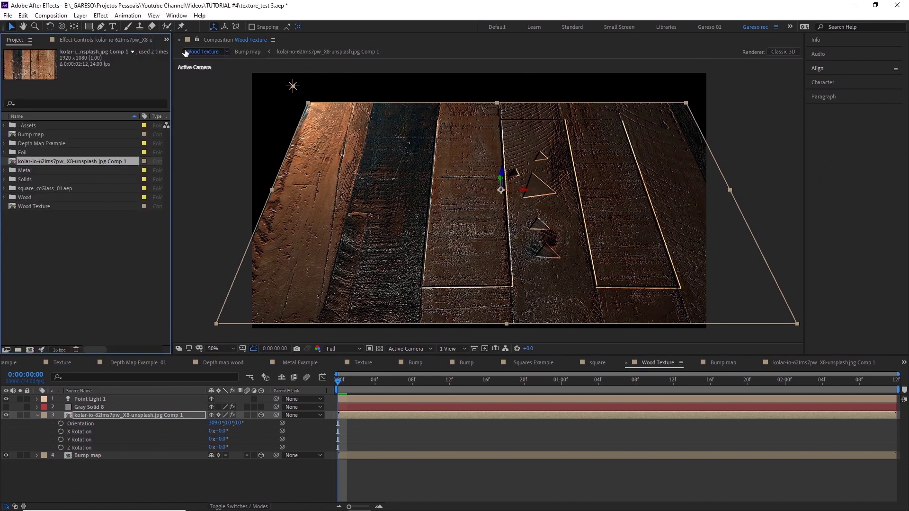
left_click(4, 170)
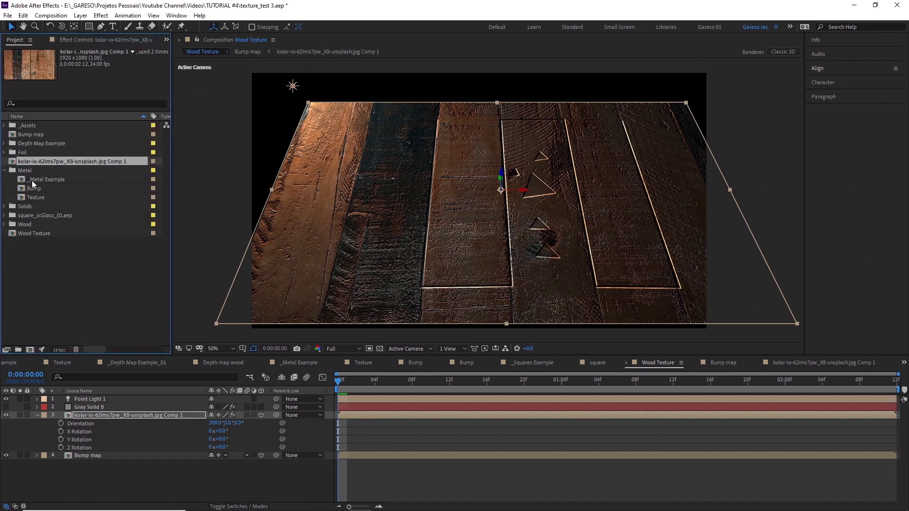
double_click(32, 180)
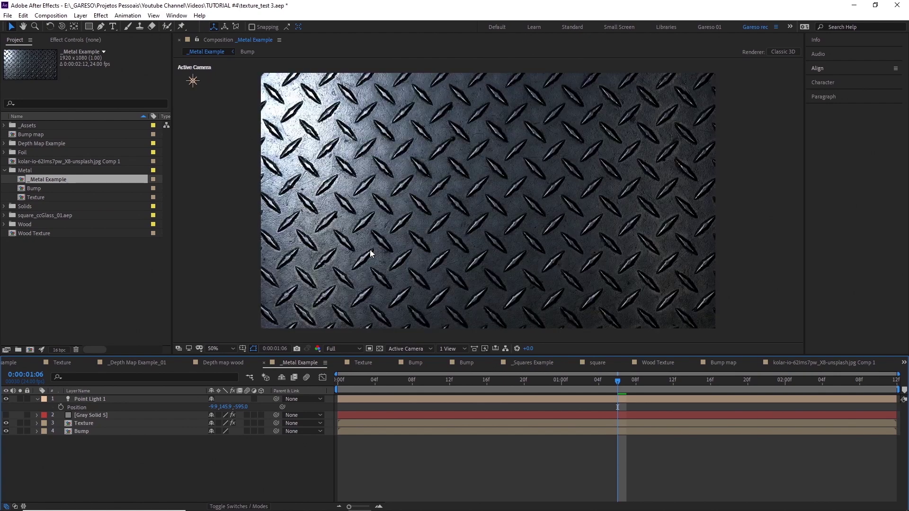
left_click(193, 80)
left_click_drag(194, 81, 615, 198)
Solo the metal Texture layer with its effects disabled and save the project as the incremented version texture_test 4
left_click(21, 423)
left_click(232, 422)
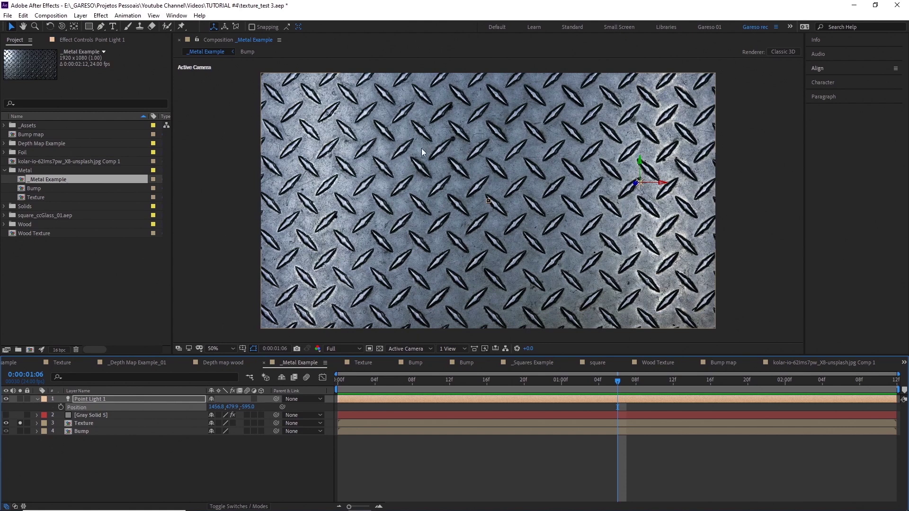
key("ctrl+alt+shift+s")
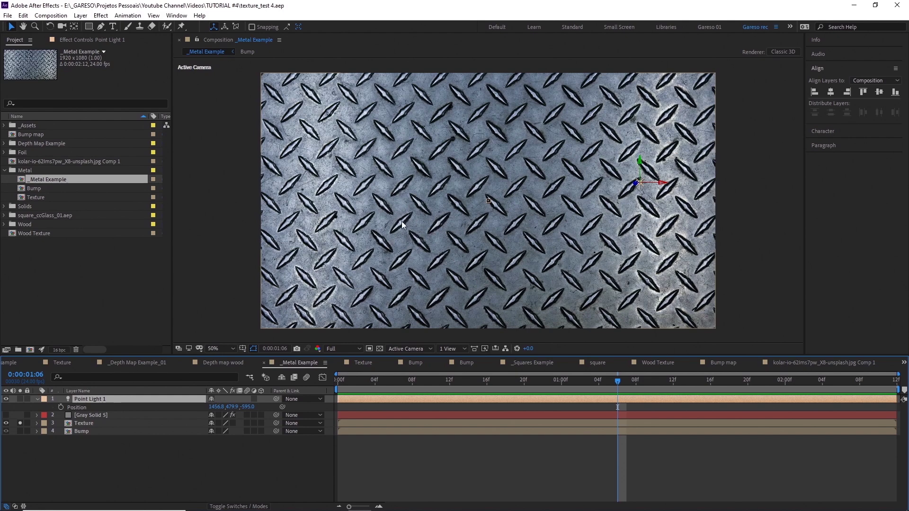
Solo the metal Bump layer instead of Texture and examine its white tread shapes and their edges against the gray base up close
left_click(20, 423)
left_click(20, 431)
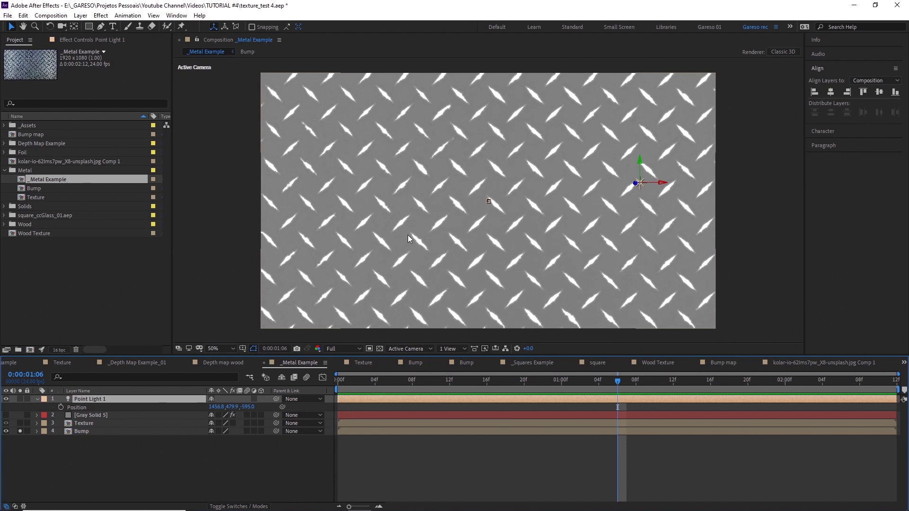
key("slash")
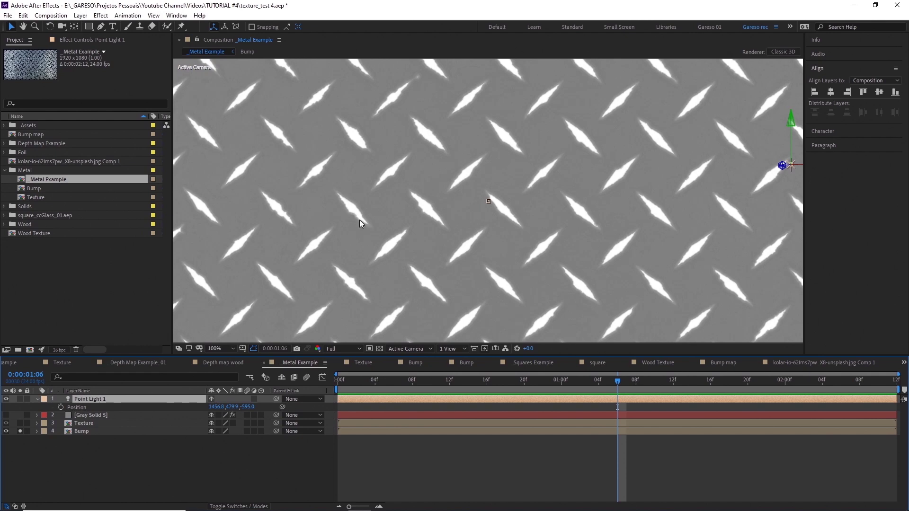
key("period")
key("period")
mouse_move(359, 223)
left_mouse_down()
mouse_move(369, 191)
mouse_move(541, 187)
left_mouse_up()
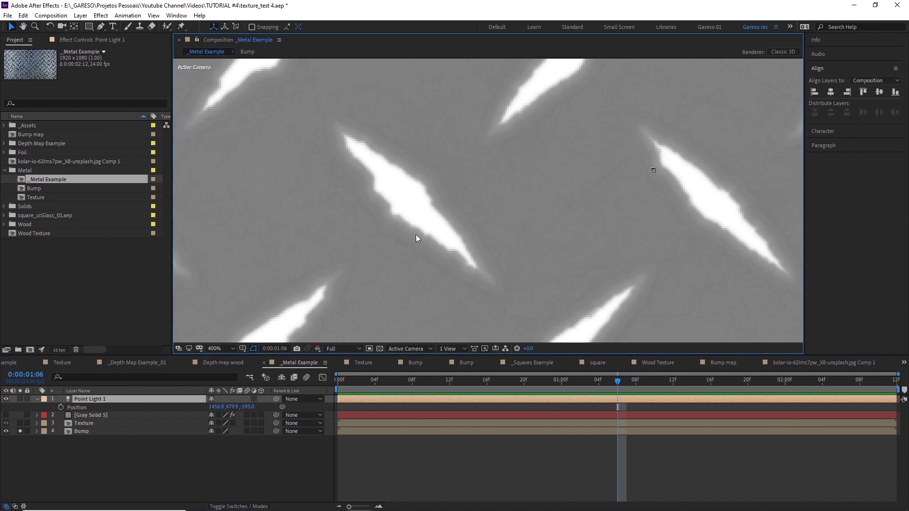
key("slash")
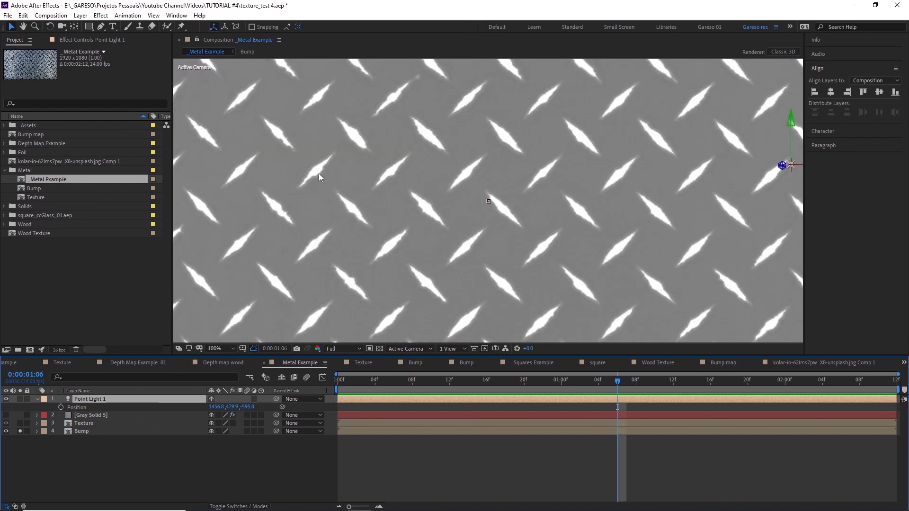
key("F2")
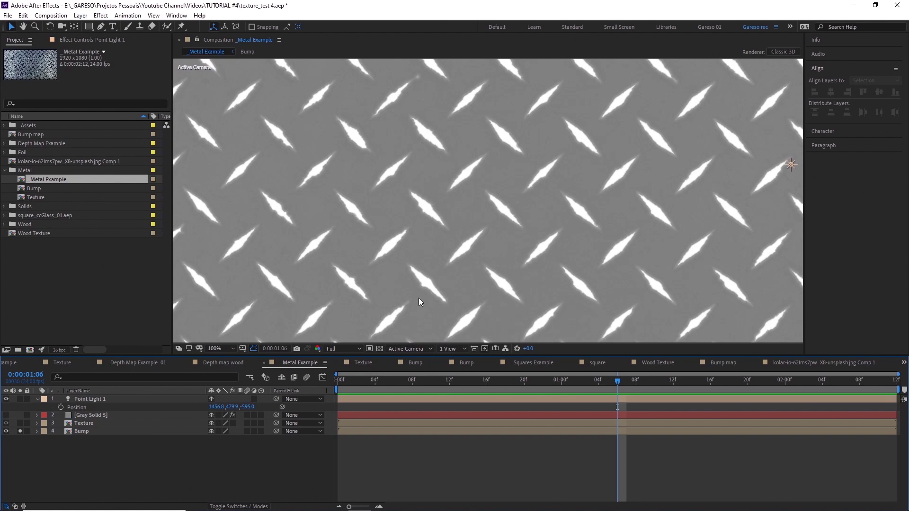
Turn the metal Texture layer's effects back on and open the _Foil Example composition from the Foil folder
left_click(19, 430)
left_click(233, 423)
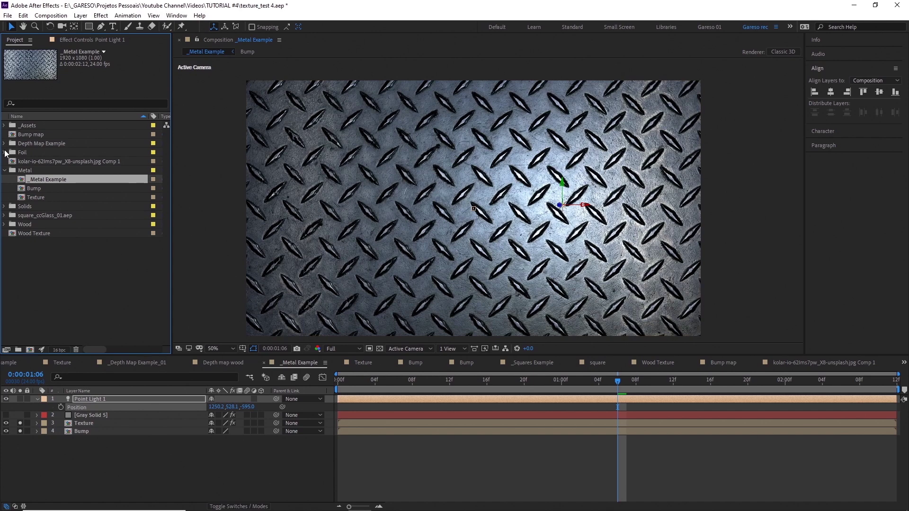
left_click(5, 152)
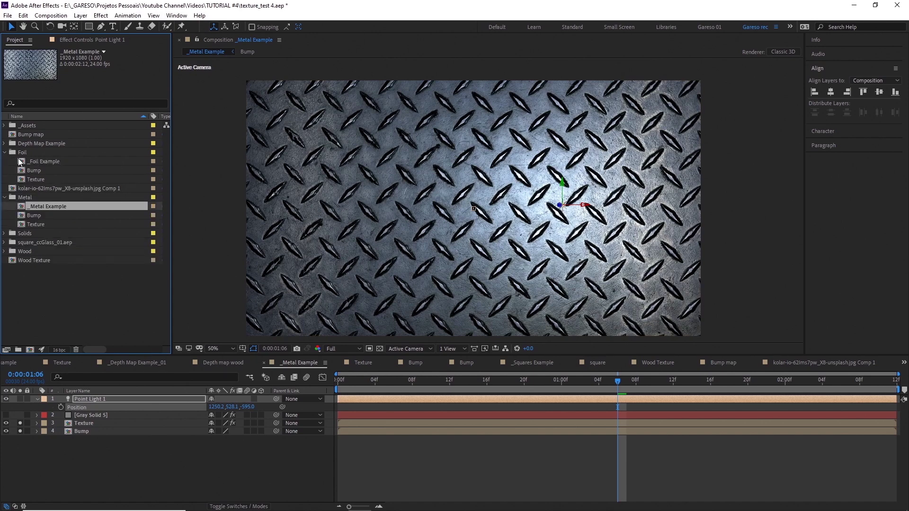
double_click(22, 160)
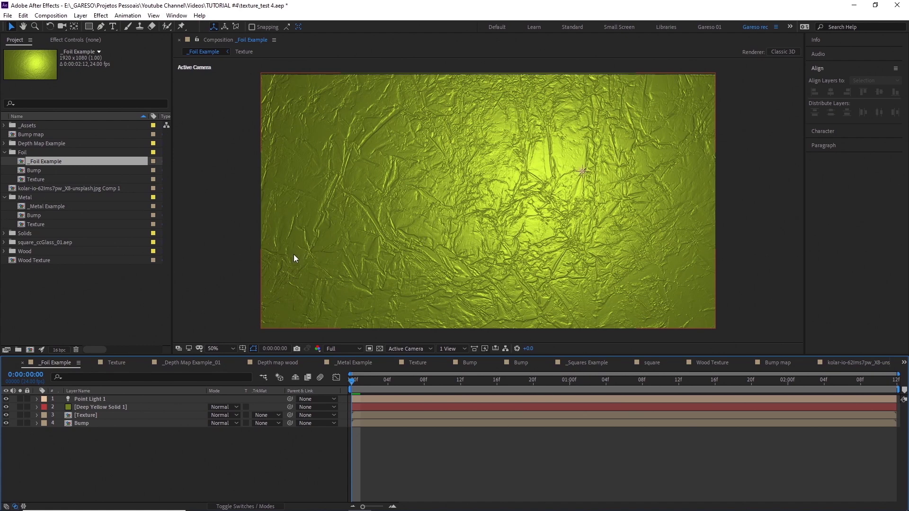
View the foil Texture layer and the Bump layer each on its own, leaving neither soloed
left_click(19, 415)
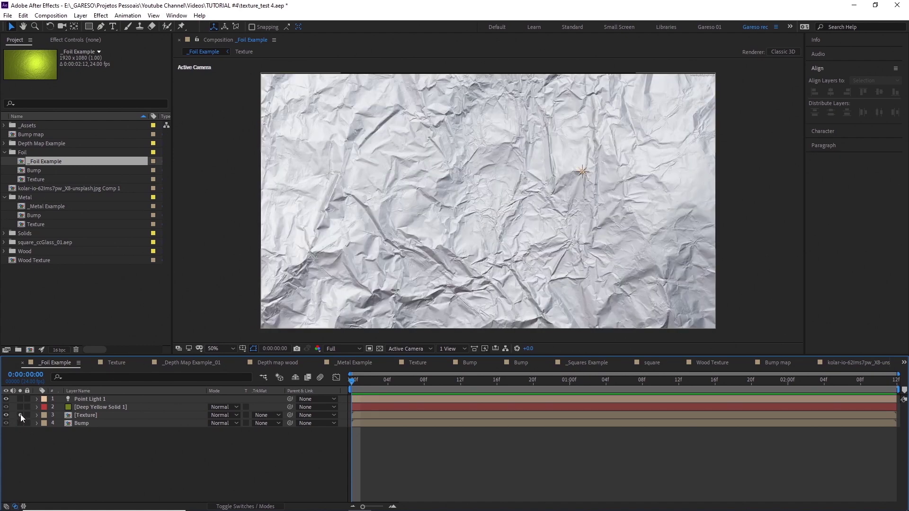
left_click(20, 415)
left_click(20, 423)
left_click(20, 423)
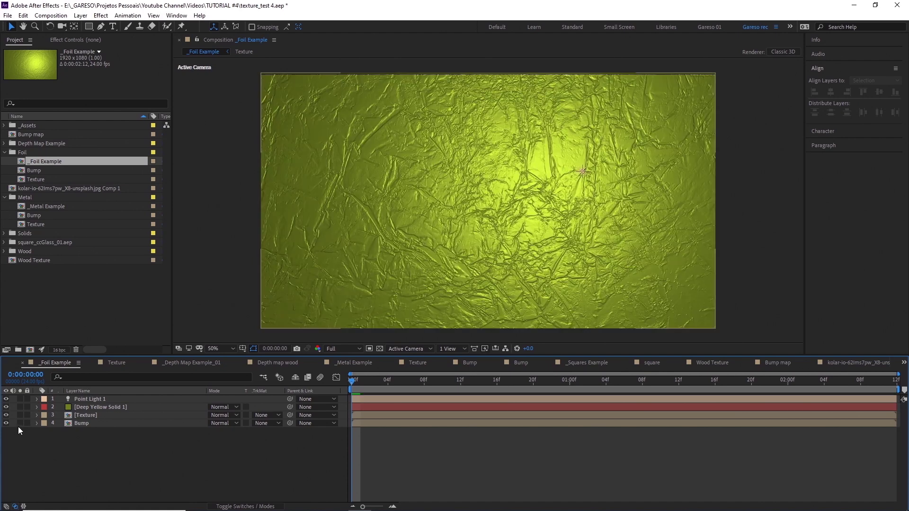
Solo the Deep Yellow Solid 1 layer and compare it with its effects disabled and enabled
left_click(20, 407)
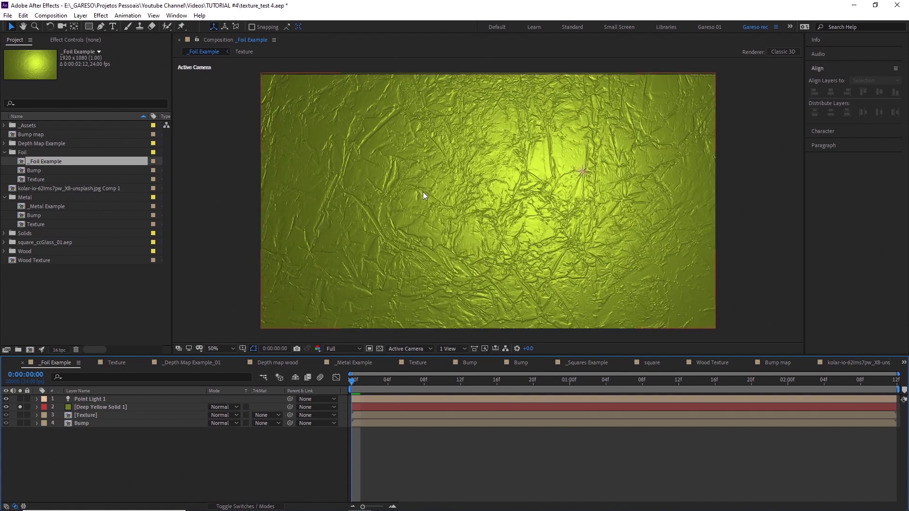
key("F4")
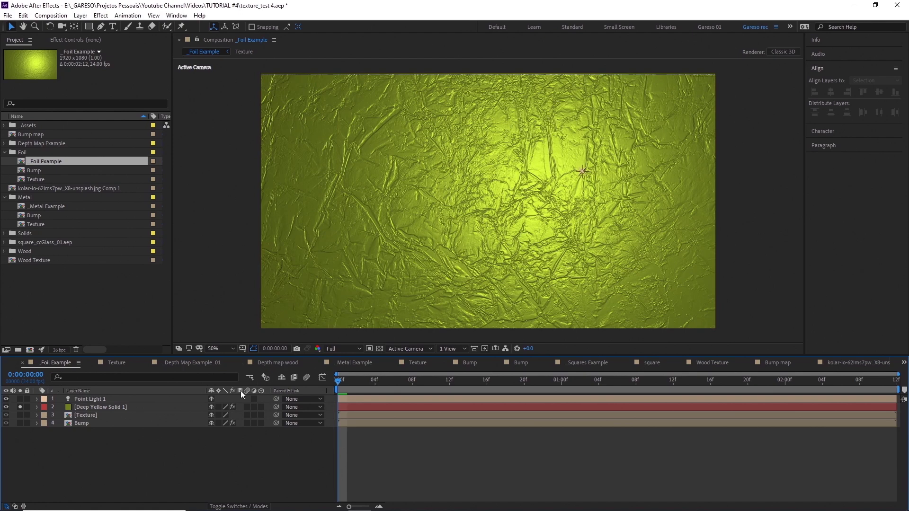
left_click(232, 407)
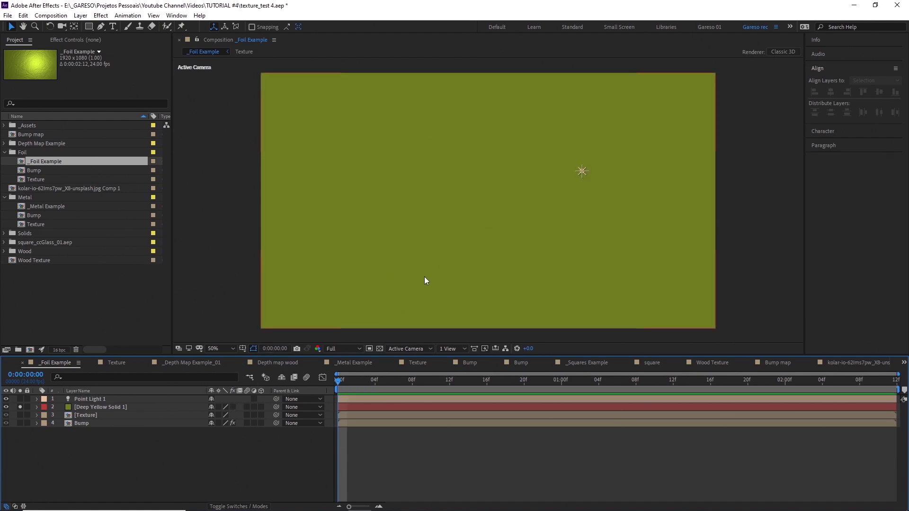
left_click(232, 407)
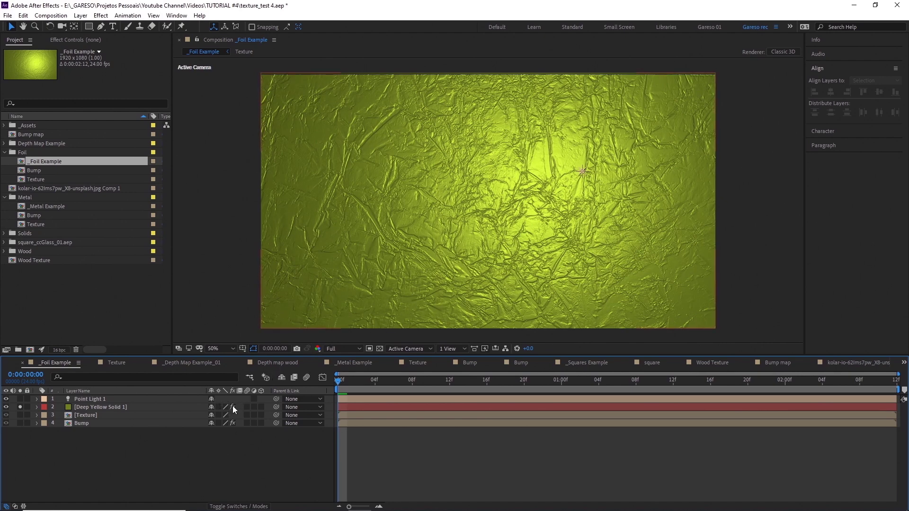
Move Point Light 1 across the foil surface and place it near the centre of the frame
left_click(480, 265)
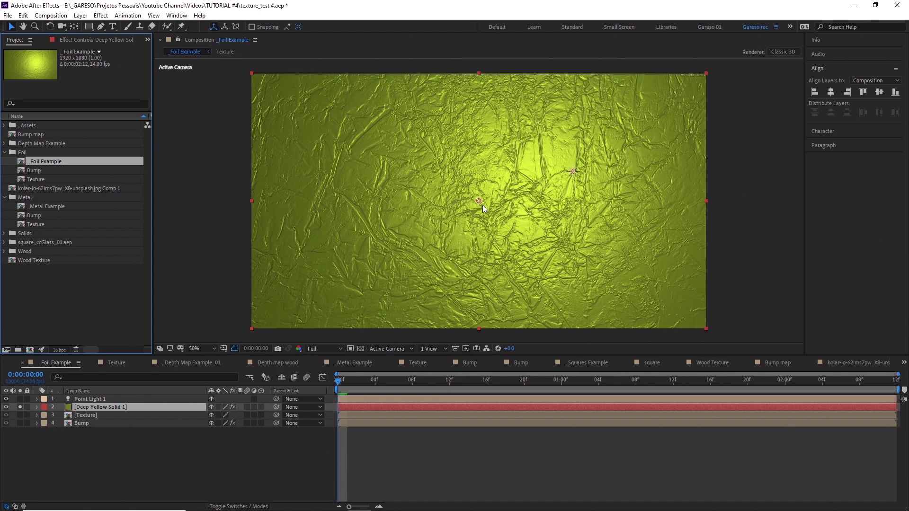
left_click_drag(479, 200, 206, 154)
left_click_drag(300, 103, 493, 208)
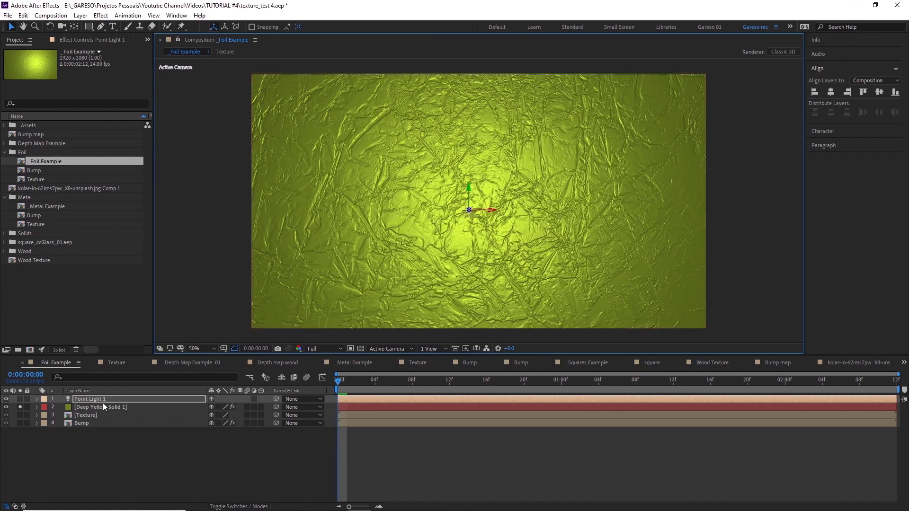
Pre-compose the Deep Yellow Solid 1 layer, leaving all attributes in _Foil Example, and open the new composition
left_click(117, 406)
key("ctrl+shift+c")
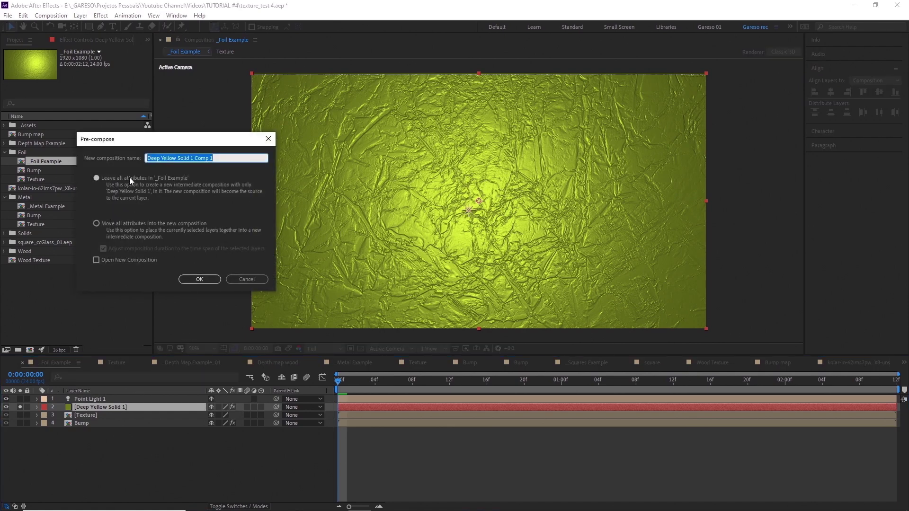
left_click(201, 279)
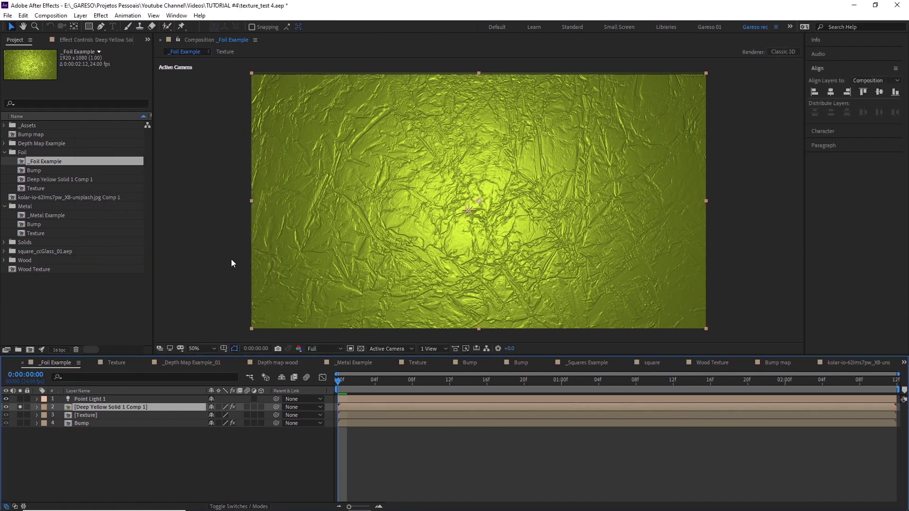
double_click(116, 406)
Draw a diagonal 50 px black stroke with the Pen tool, repeat it with 29 copies, and extend its ends beyond the frame
left_click(100, 26)
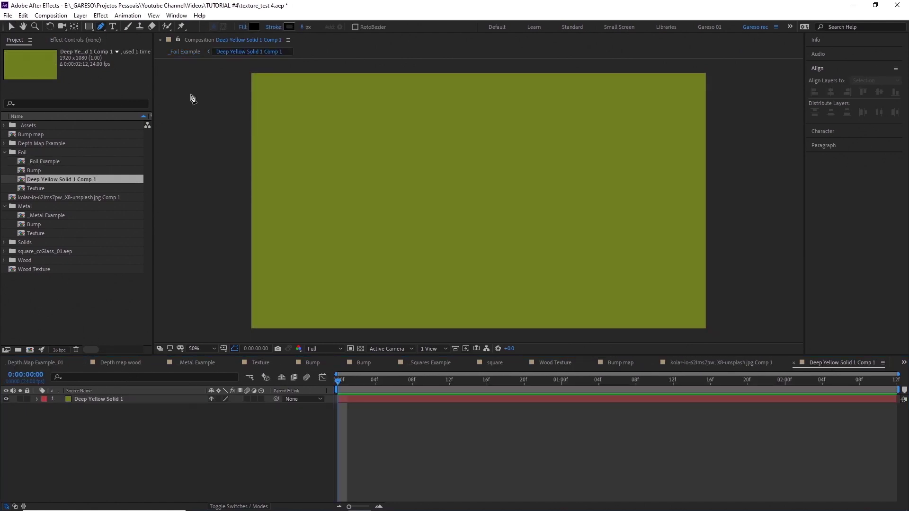
key("comma")
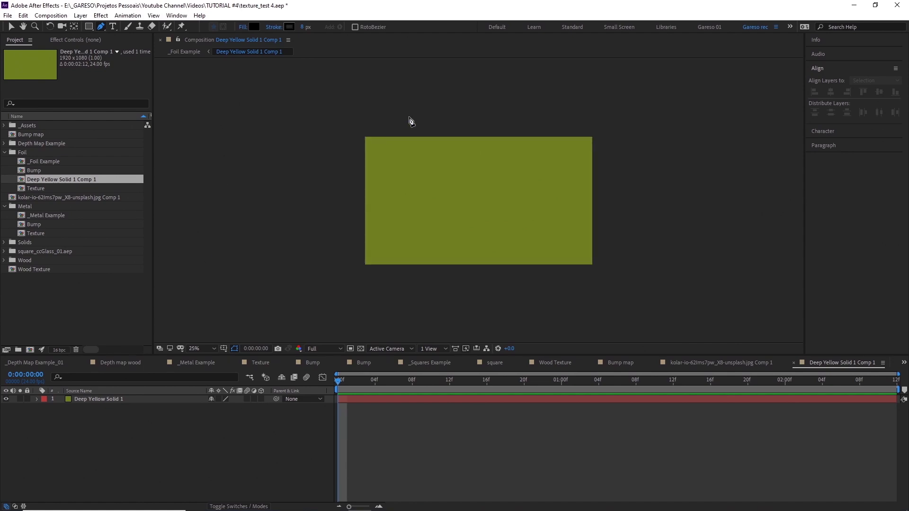
left_click(426, 119)
left_click(339, 230)
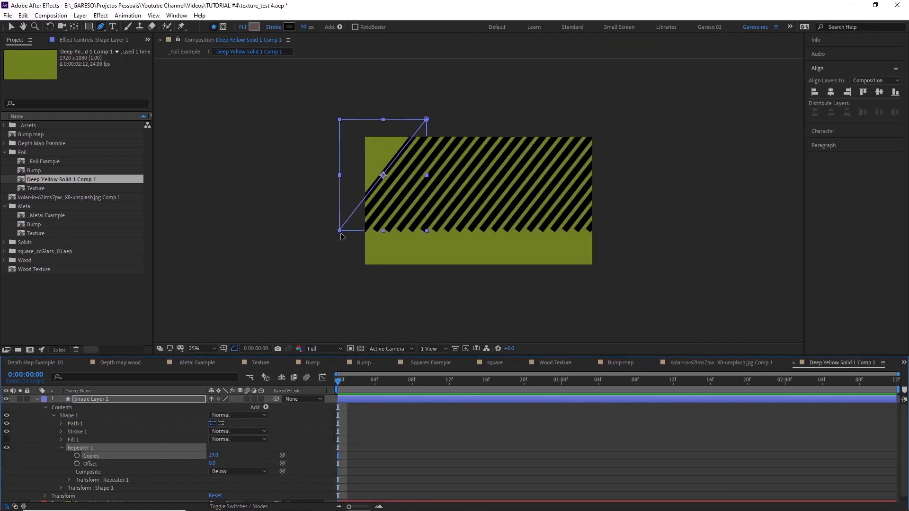
left_click_drag(340, 230, 279, 294)
key("v")
left_click_drag(426, 119, 428, 66)
Add Zig Zag to the repeated stripes with a size of 24 and 20 ridges per segment
left_click(266, 407)
left_click(305, 398)
left_click(61, 480)
scroll(69, 450, "down", 2)
left_click_drag(221, 435, 240, 399)
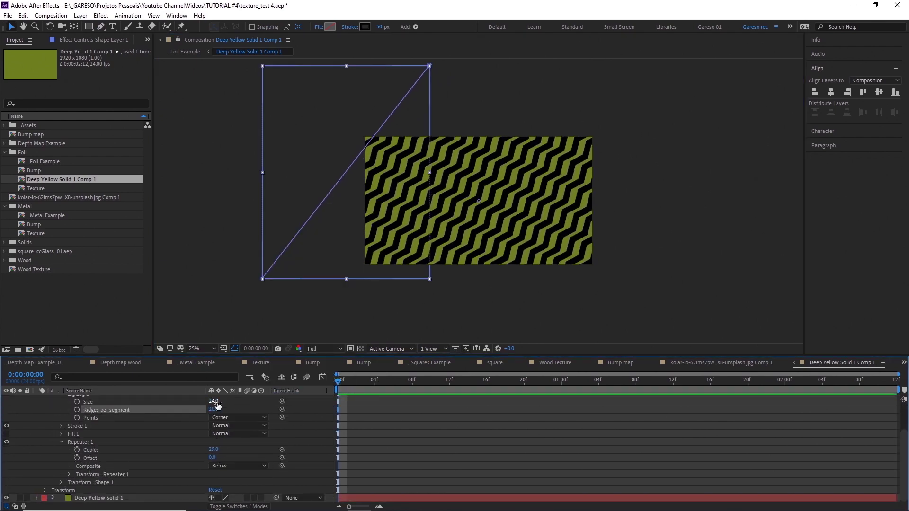
Set the zigzag stripes' stroke colour to the light yellow-green 99B12C, sampled from the solid and brightened
left_click(363, 28)
left_click_drag(462, 305, 463, 187)
key("Escape")
left_click(364, 28)
left_click(518, 234)
left_click(572, 222)
left_click_drag(460, 245, 460, 222)
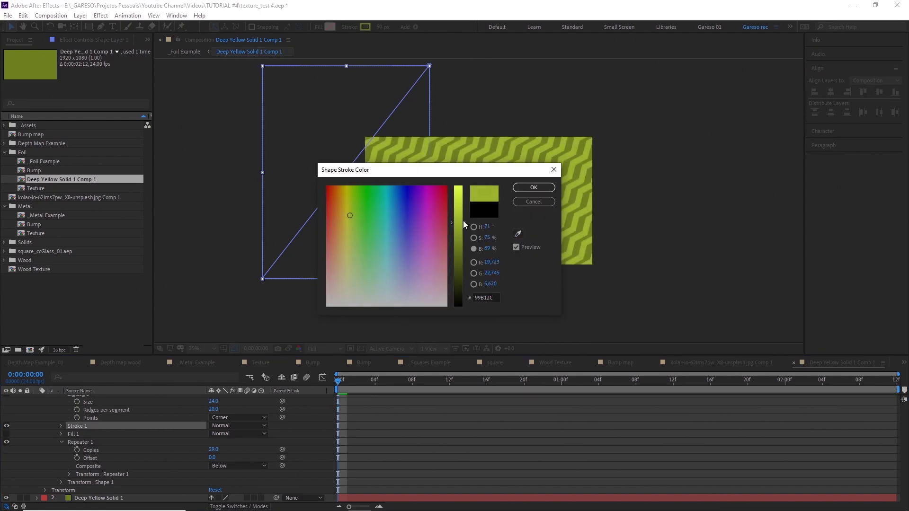
key("Return")
Return to the _Foil Example composition and move Point Light 1 just outside the frame's upper-right corner
key("Tab")
left_click(365, 313)
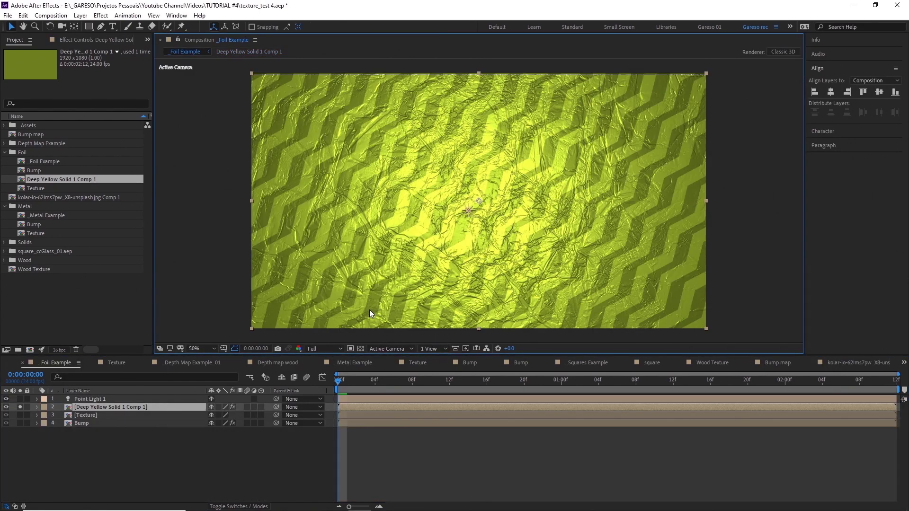
left_click_drag(468, 211, 727, 84)
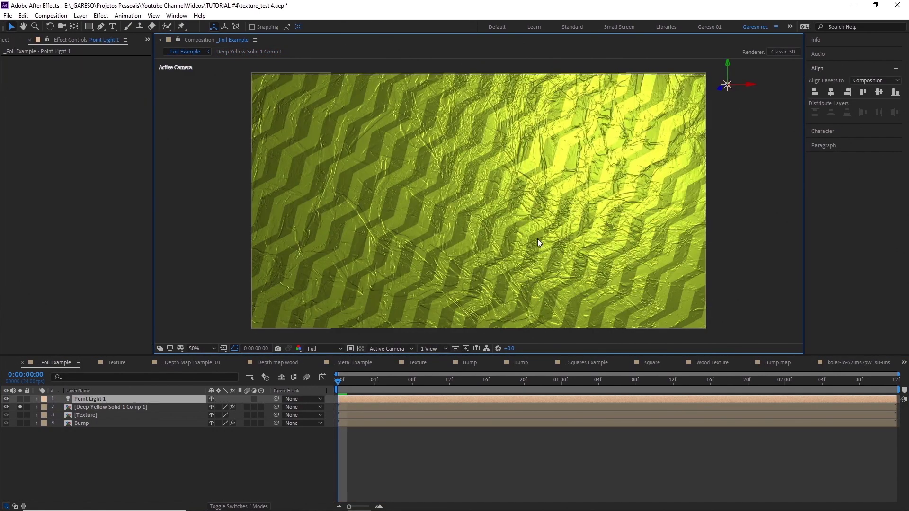
Apply the CC Sphere effect to the Deep Yellow Solid 1 Comp 1 layer
left_click(156, 406)
key("ctrl+space")
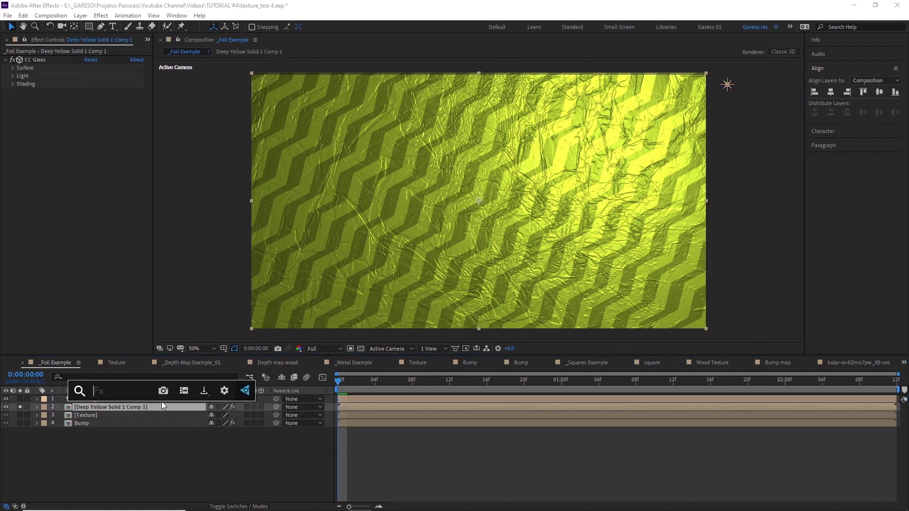
type("cc ")
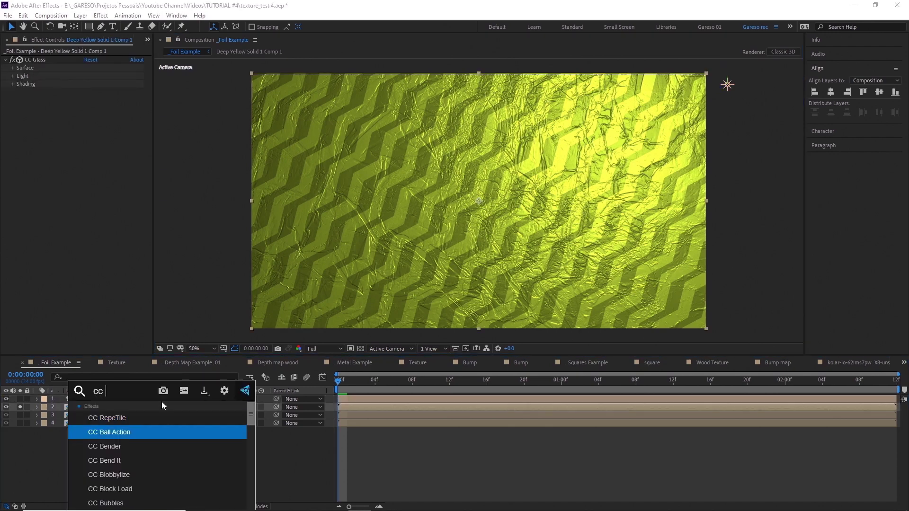
type("s")
key("Down")
key("Down")
key("Down")
key("Down")
key("Down")
key("Down")
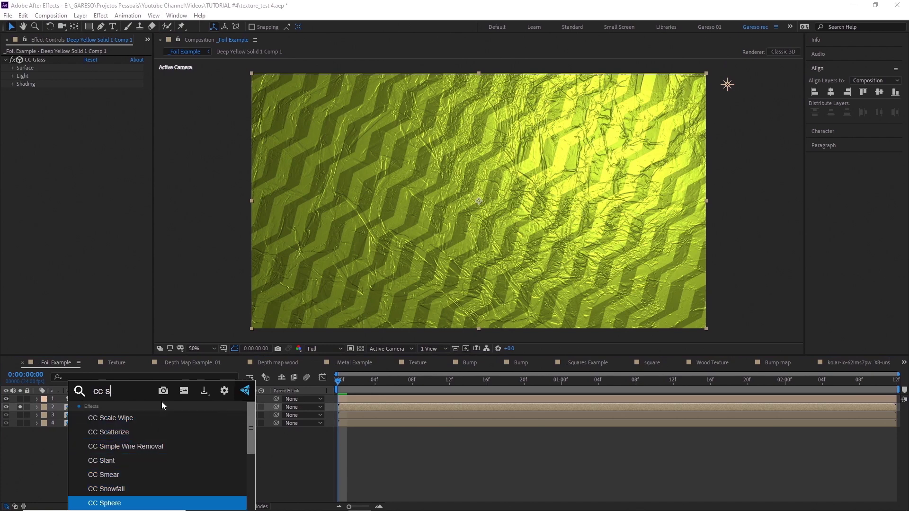
key("Return")
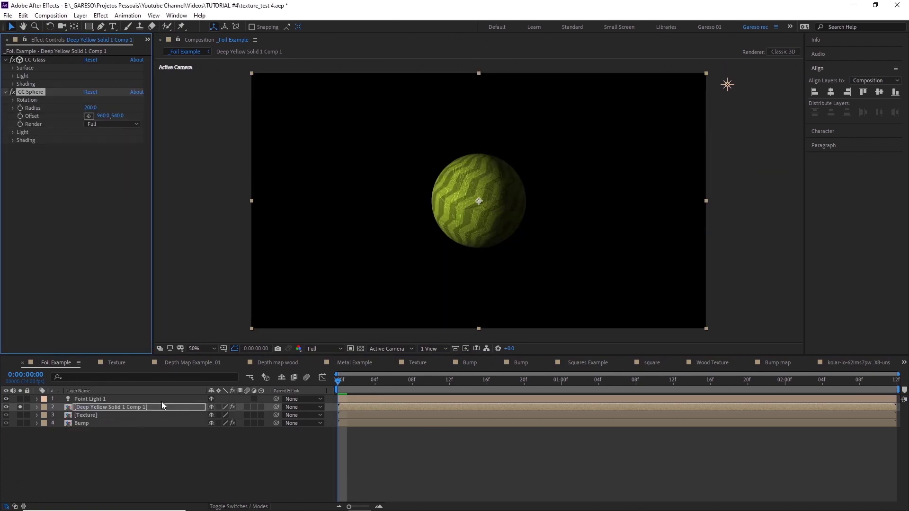
Apply Mesh Warp to the sphere layer and pull the two mesh points above the sphere upward to form an egg
key("ctrl+space")
type("mesh")
key("Return")
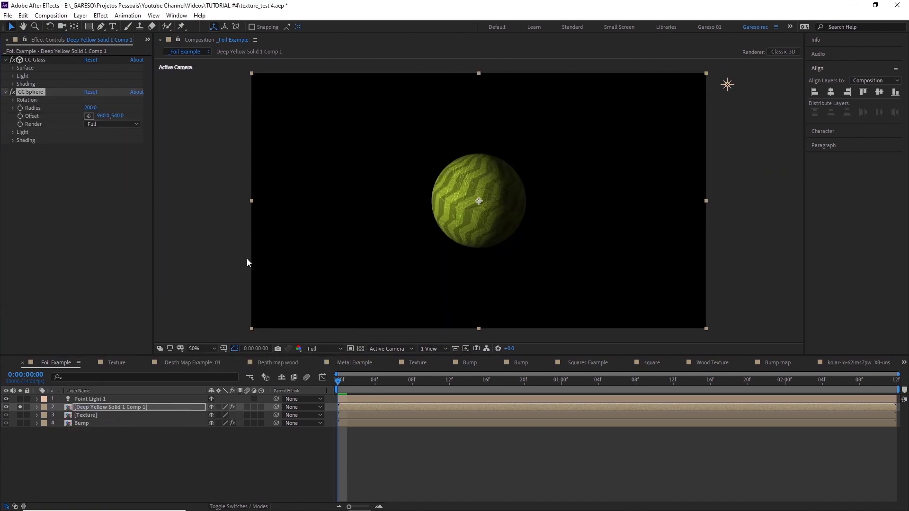
left_click_drag(445, 147, 450, 126)
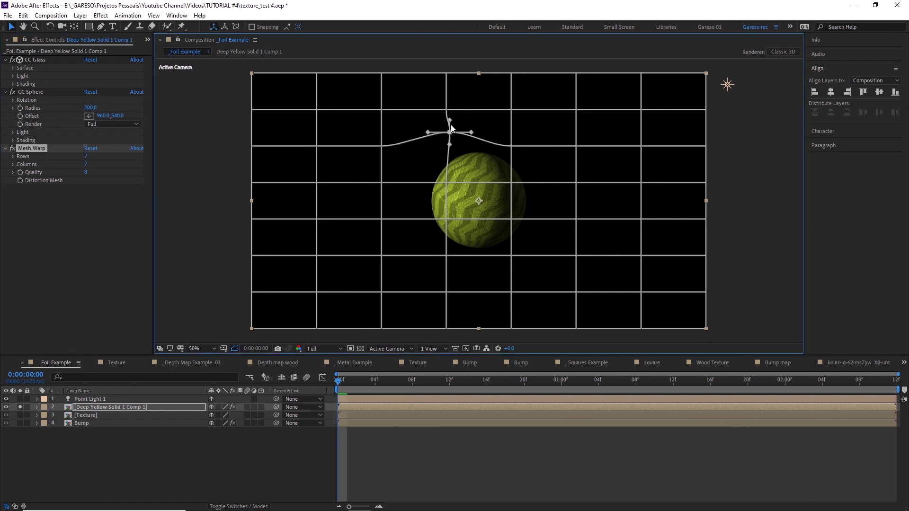
left_click_drag(510, 146, 506, 131)
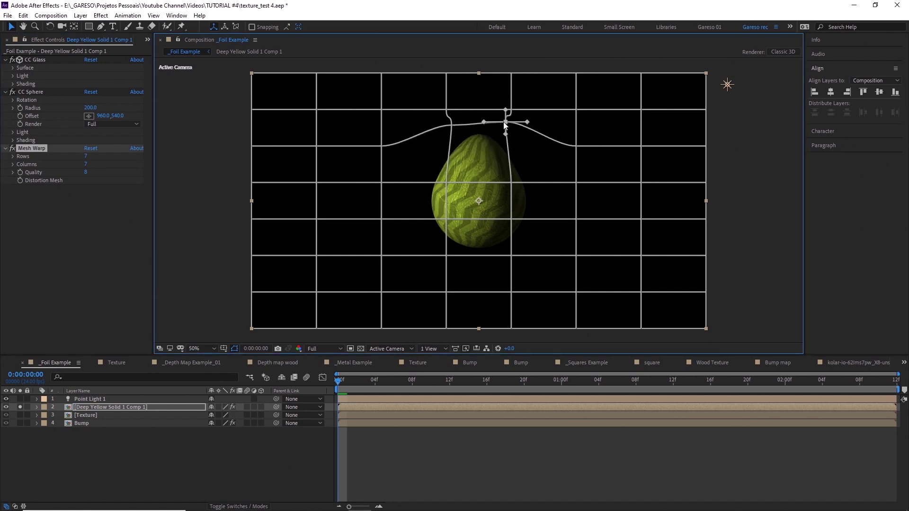
left_click_drag(451, 127, 449, 121)
left_click_drag(504, 124, 504, 118)
left_click(448, 179)
Set the Ambient value in CC Sphere's shading to 42
left_click(13, 141)
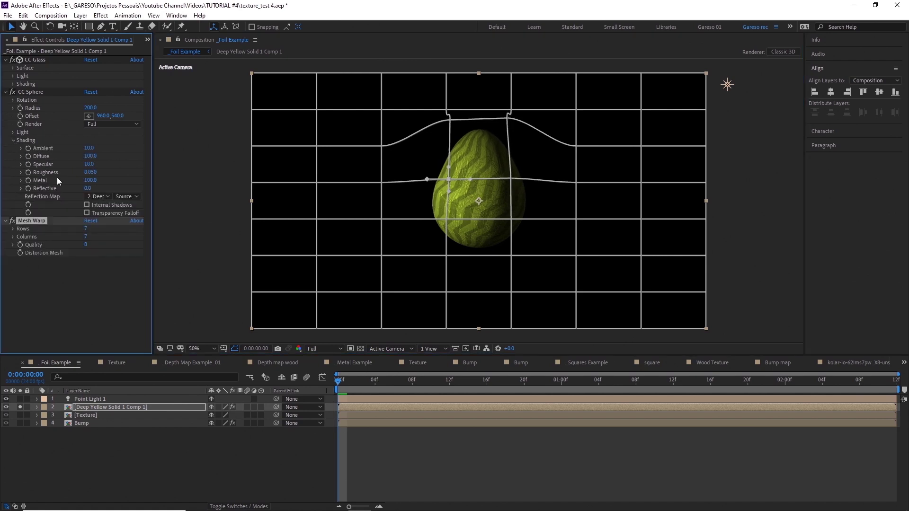
left_click_drag(88, 149, 114, 148)
Set the preview resolution to Half and move Point Light 1 across to the left side of the egg
left_click(727, 85)
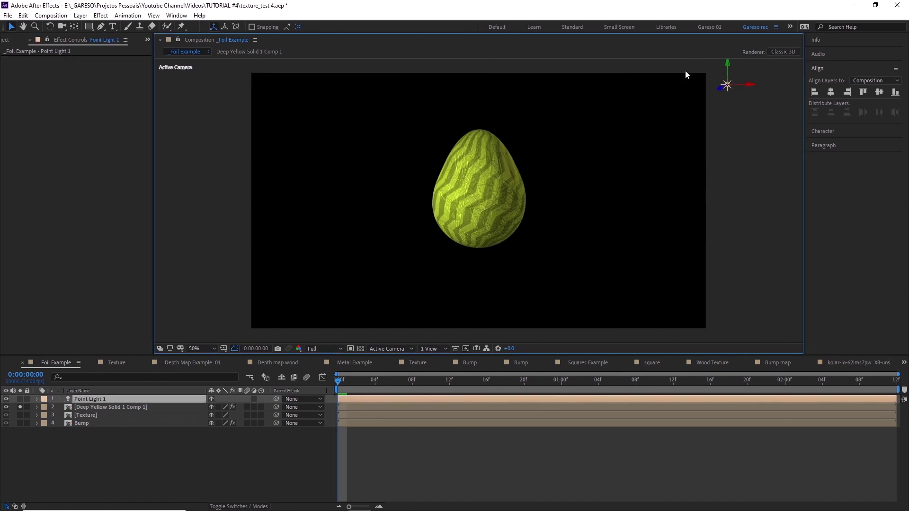
left_click(324, 350)
left_click(320, 379)
mouse_move(704, 83)
left_mouse_down()
mouse_move(474, 61)
mouse_move(274, 170)
mouse_move(314, 310)
mouse_move(635, 253)
mouse_move(740, 121)
mouse_move(793, 142)
mouse_move(681, 138)
left_mouse_up()
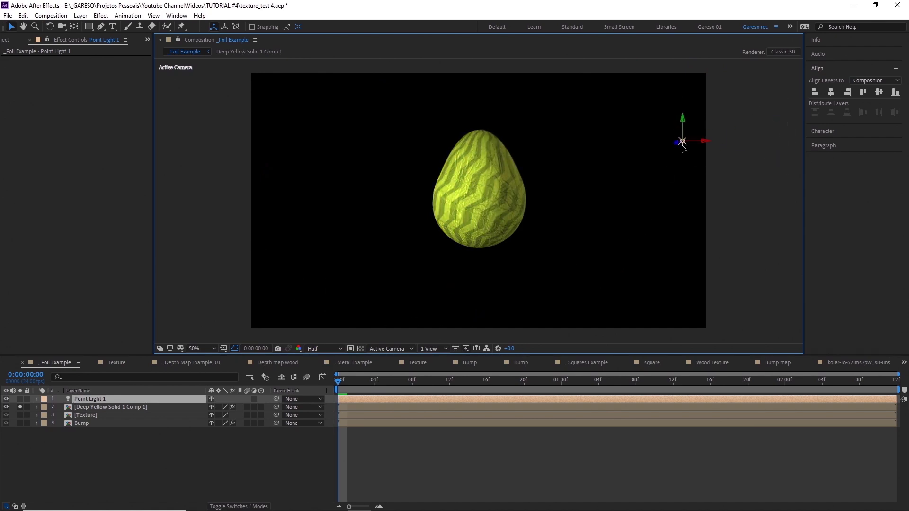
left_click(622, 176)
Set CC Sphere's Rotation Y to -47° and its Light Direction to -85°
left_click(14, 100)
left_click_drag(88, 134, 42, 122)
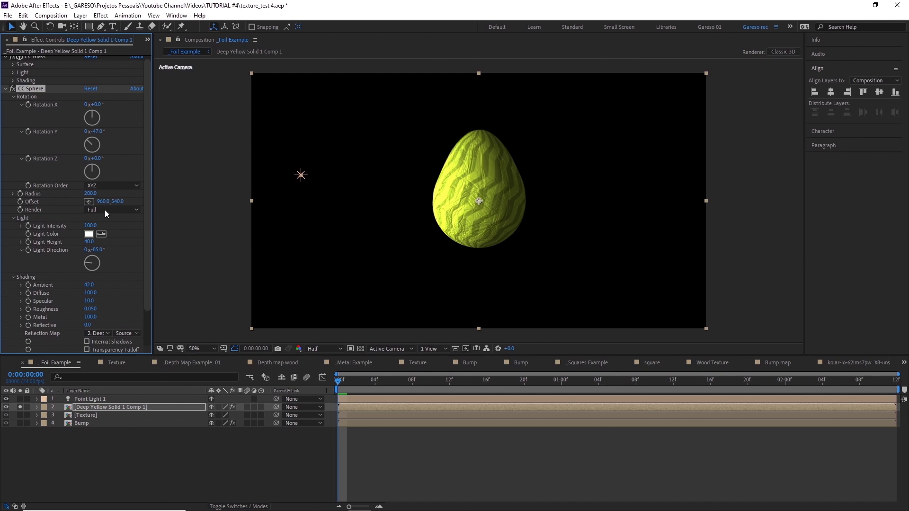
Open the _Depth Map Example_01 composition from the Depth Map Example folder
left_click(147, 39)
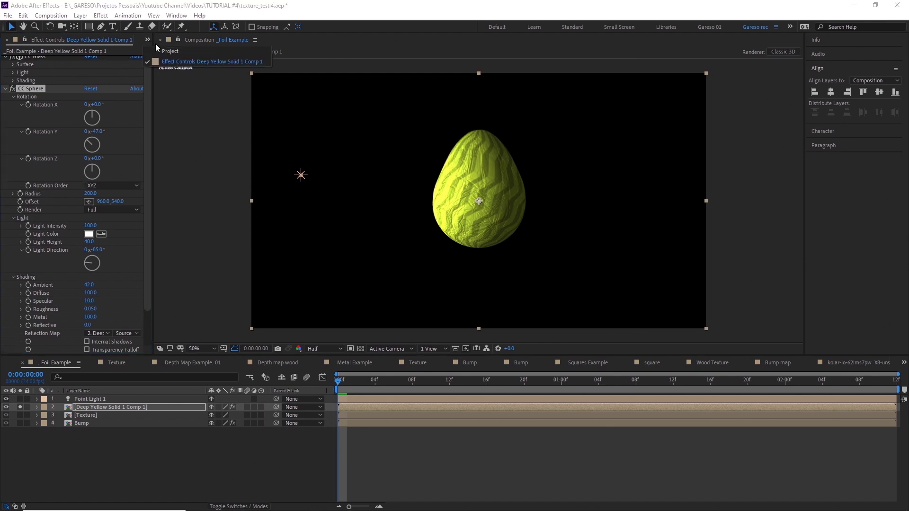
left_click(160, 51)
left_click(89, 161)
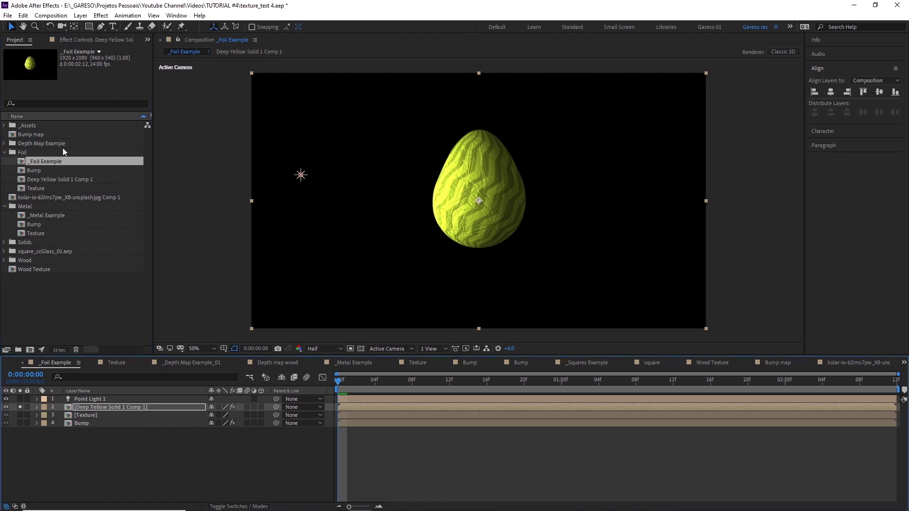
left_click(4, 144)
double_click(37, 152)
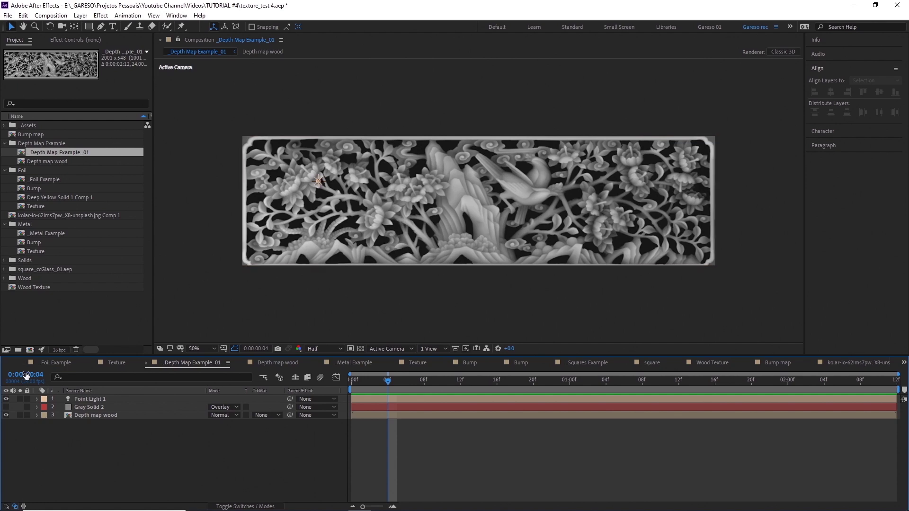
Make the Gray Solid 2 layer visible and move Point Light 1 across the carved relief to just below the bird
left_click(7, 406)
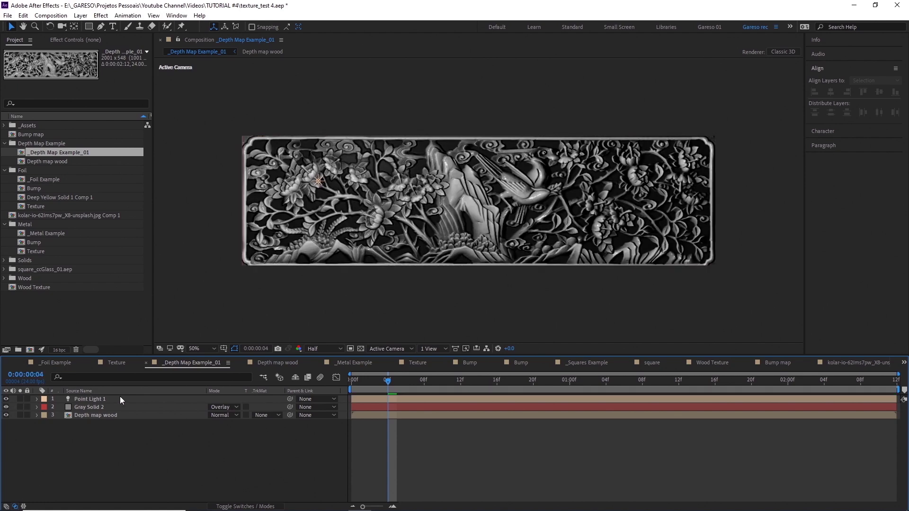
left_click_drag(318, 180, 536, 229)
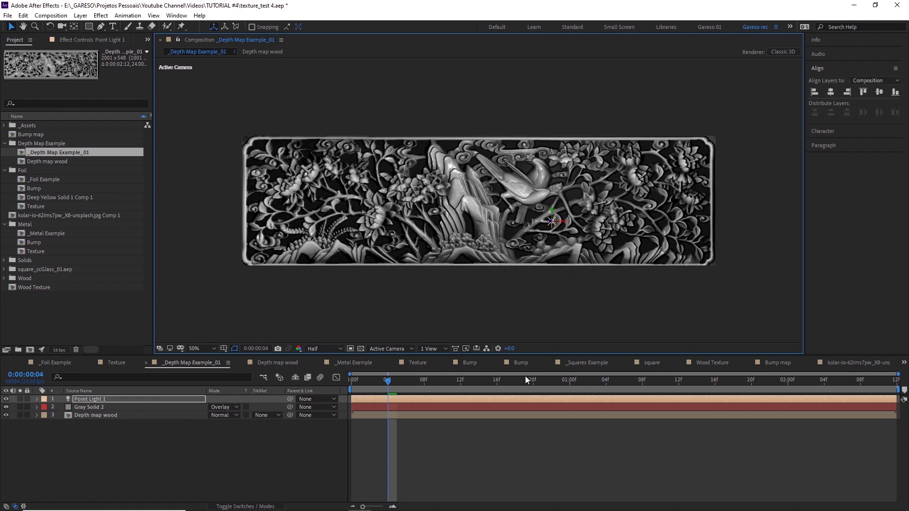